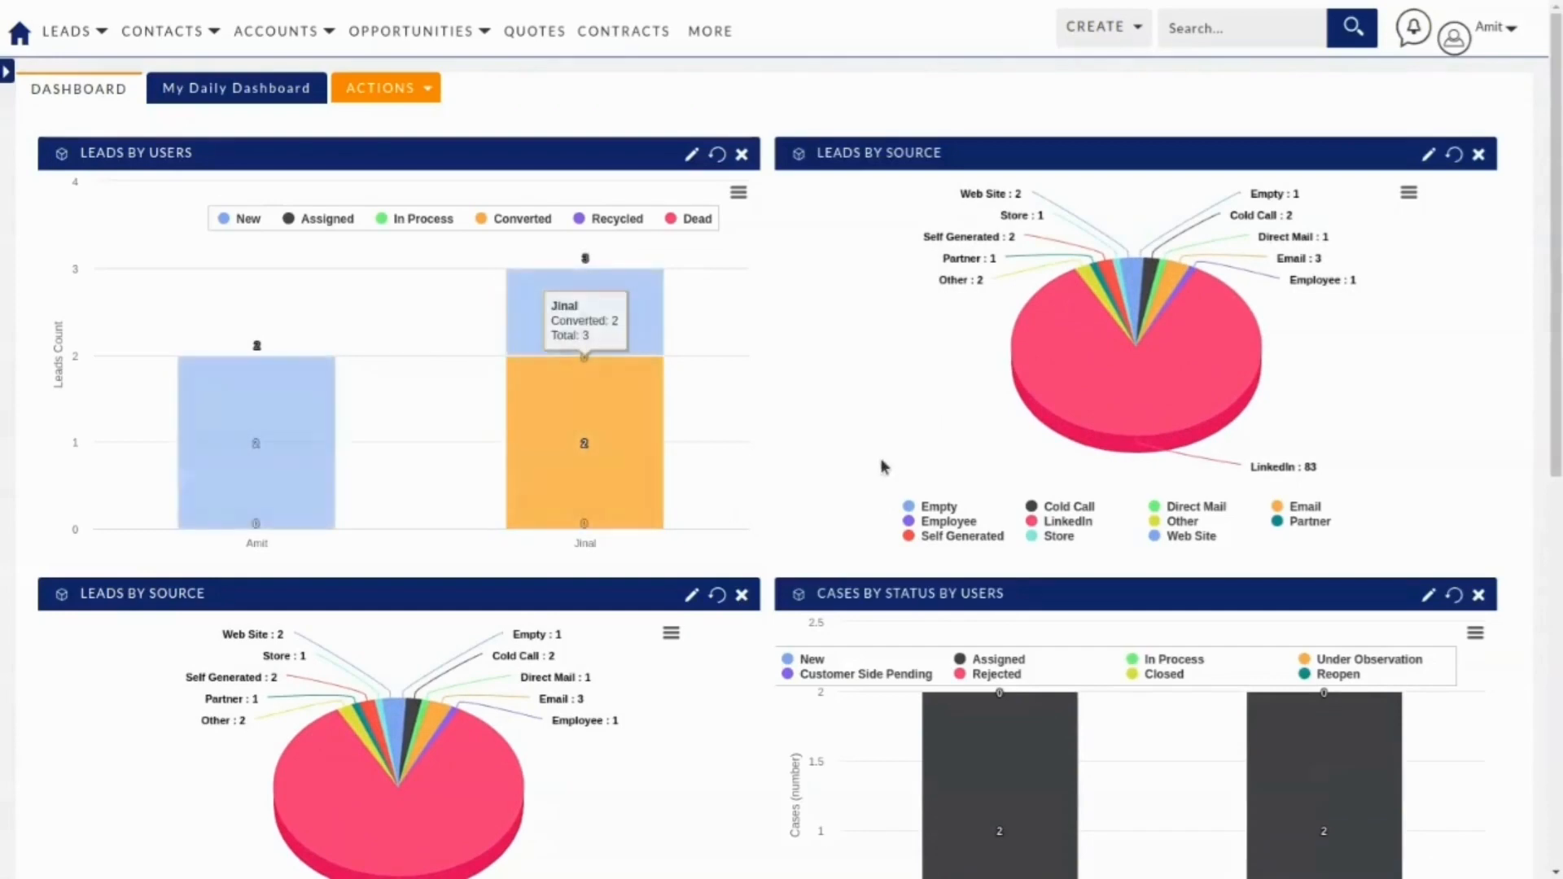
# Review the dashboard's lead and case charts, then open the CREATE menu.
pyautogui.scroll(-5, 1193, 699)
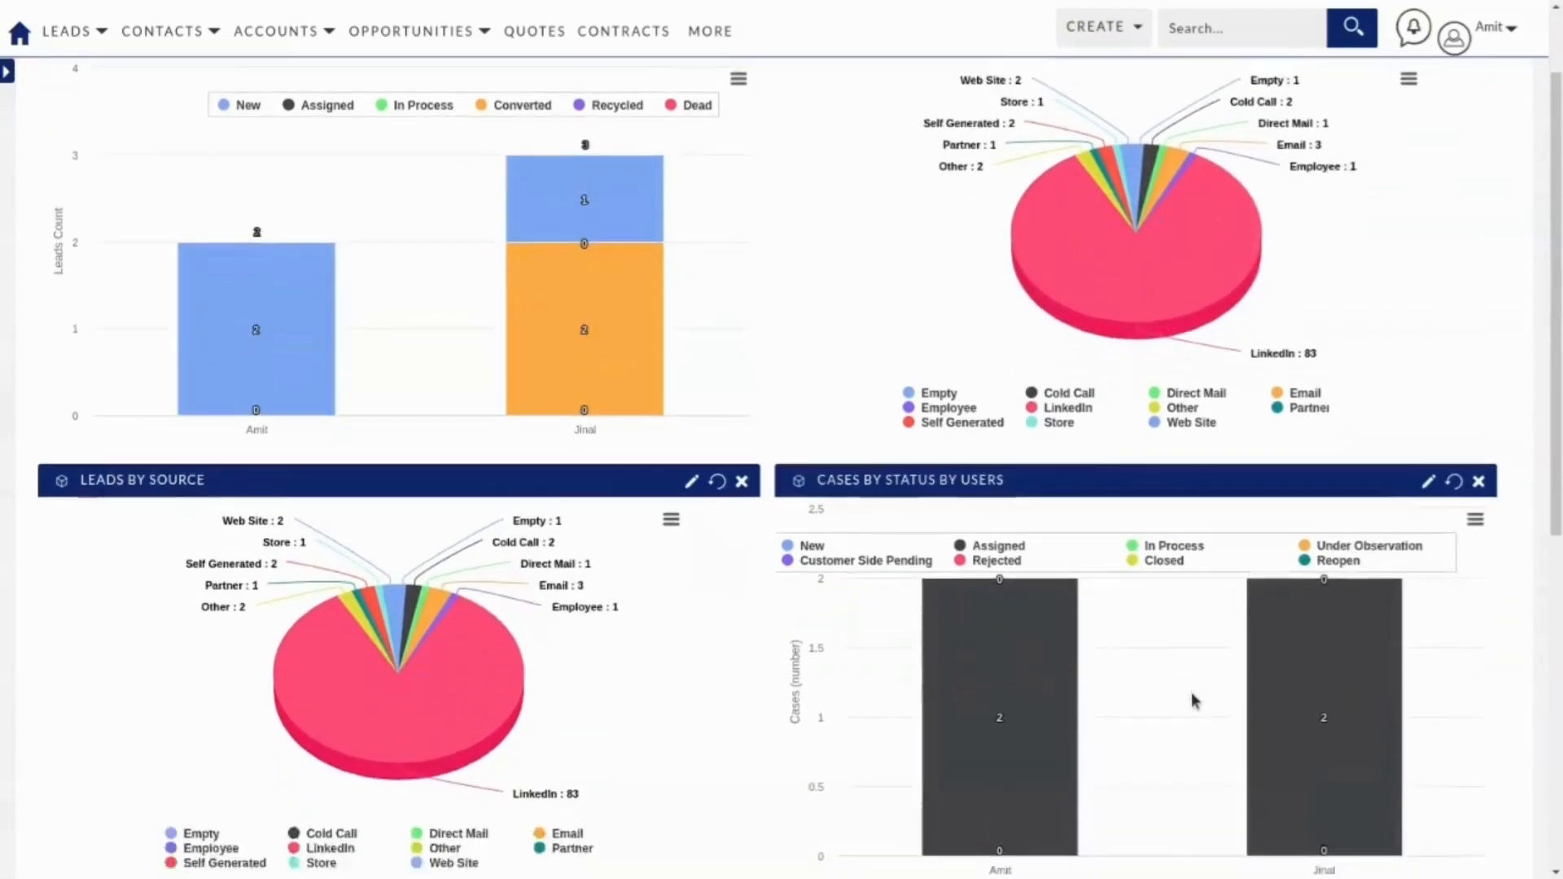
pyautogui.scroll(-3, 1191, 699)
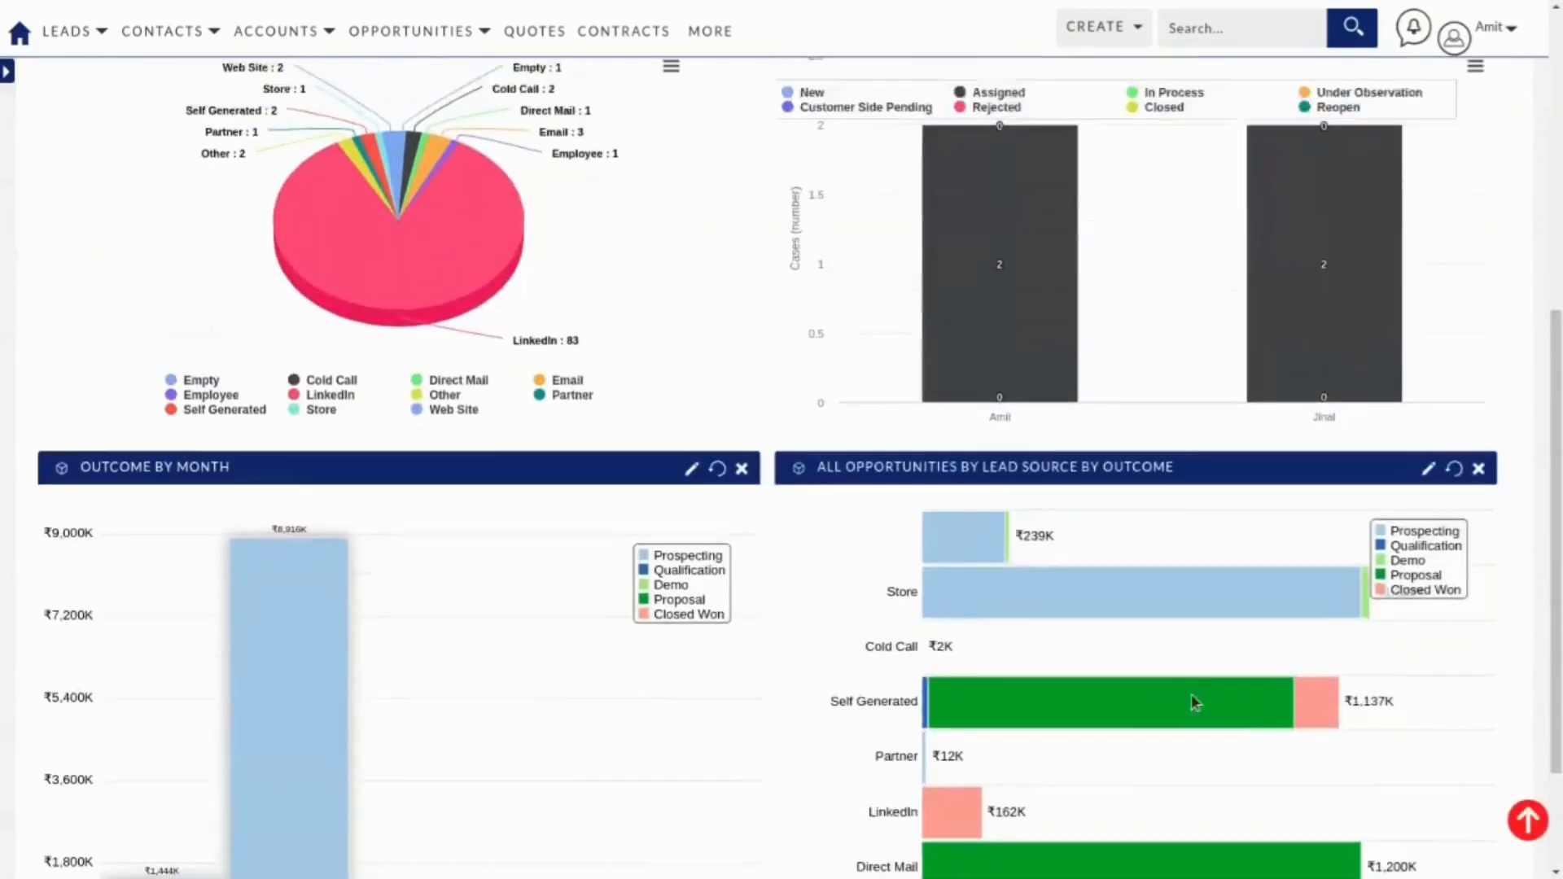
pyautogui.scroll(8, 1185, 716)
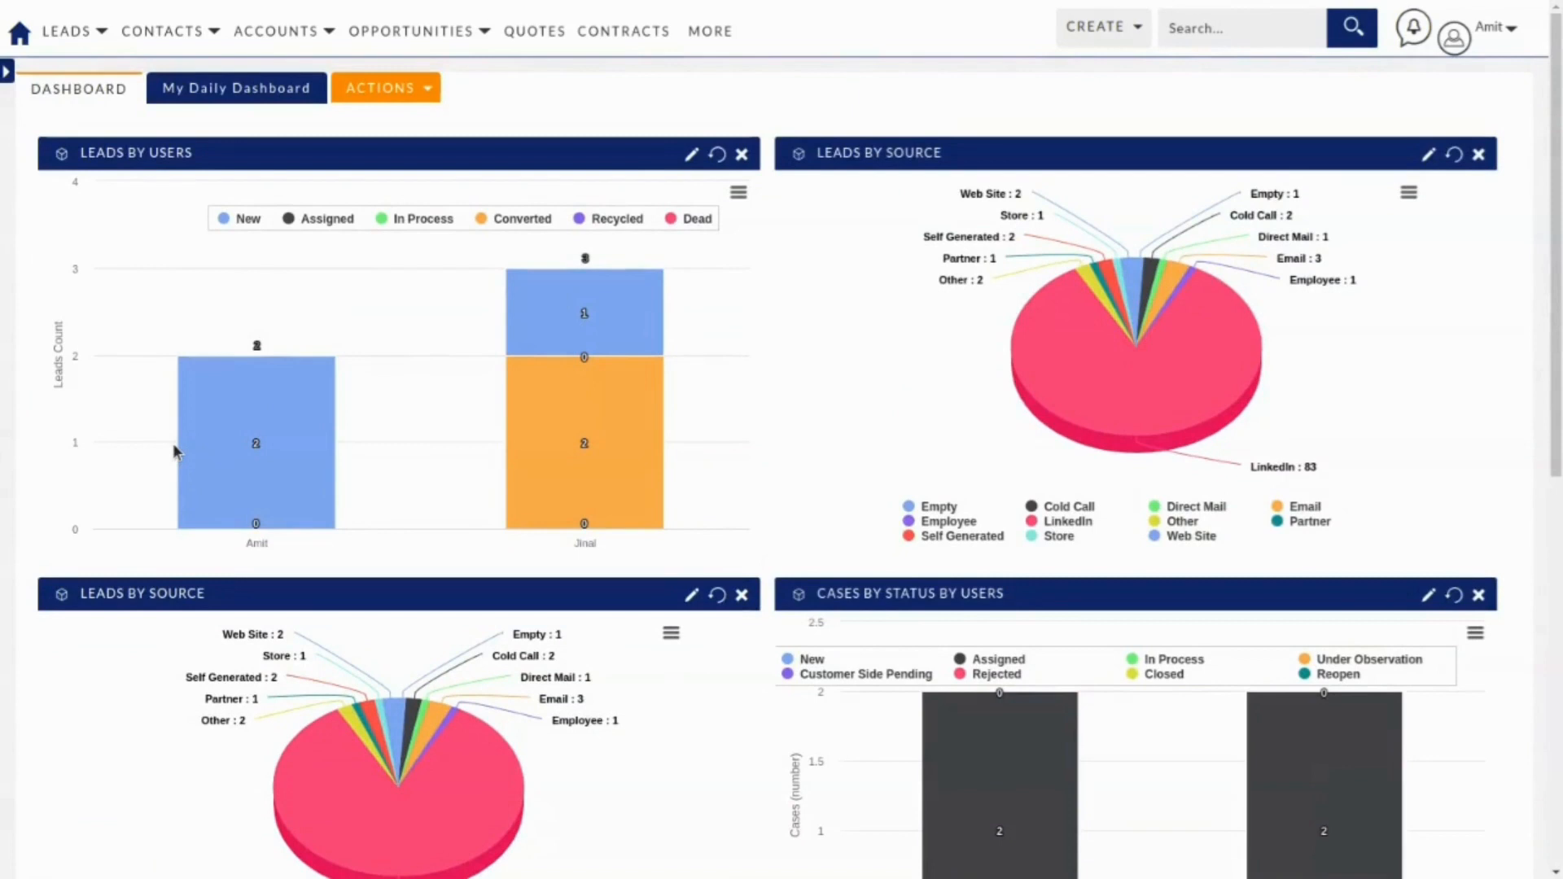
pyautogui.moveTo(78, 33)
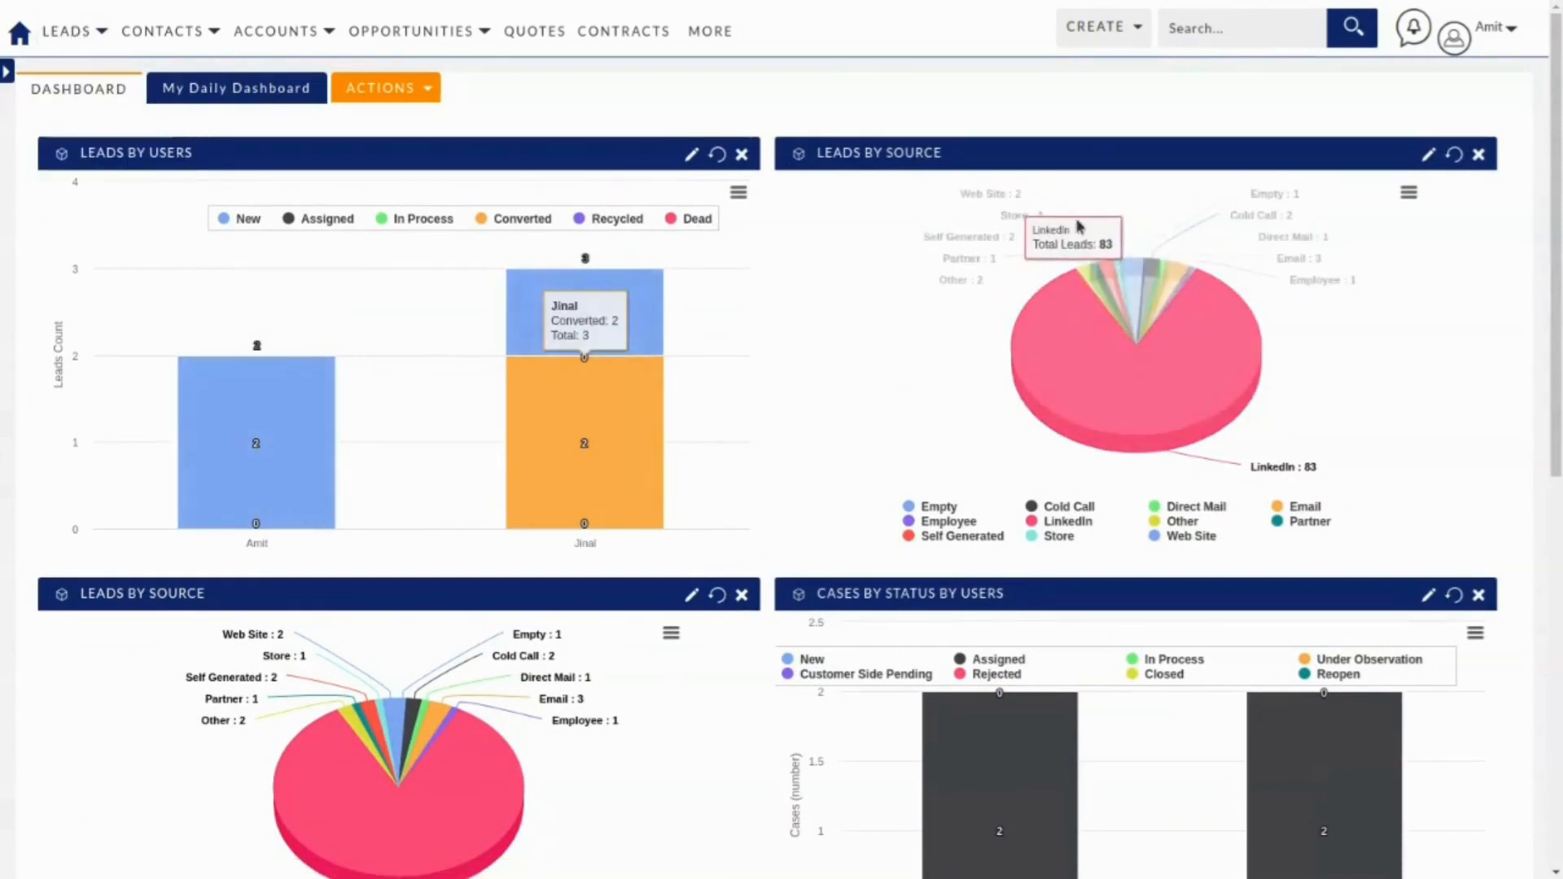
pyautogui.click(1125, 28)
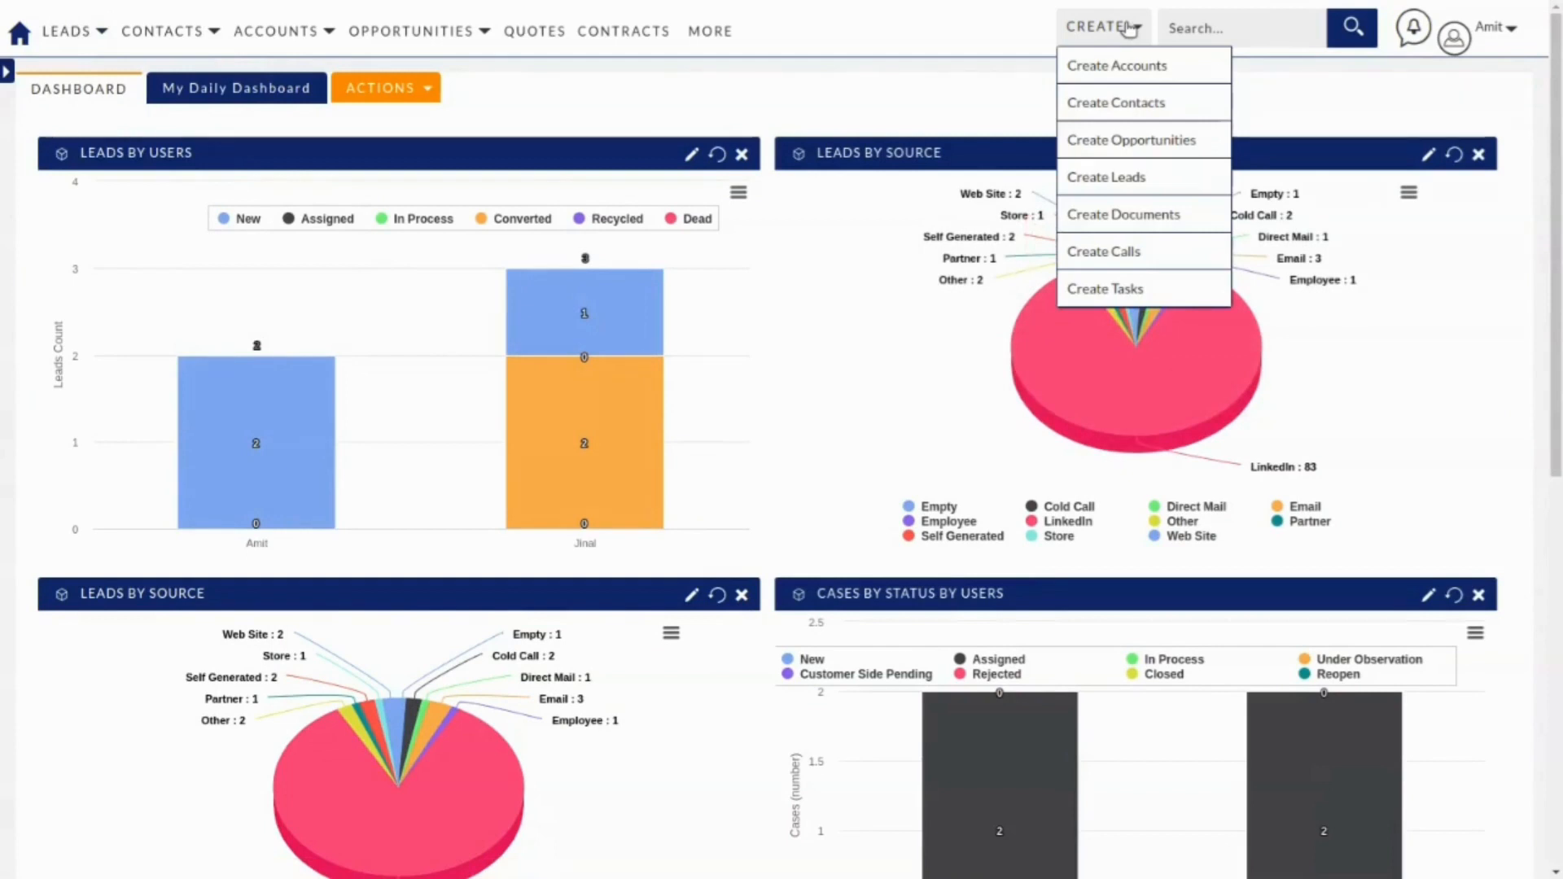
# Start a new lead with salutation Mr. and the lead's first and last name.
pyautogui.click(1123, 179)
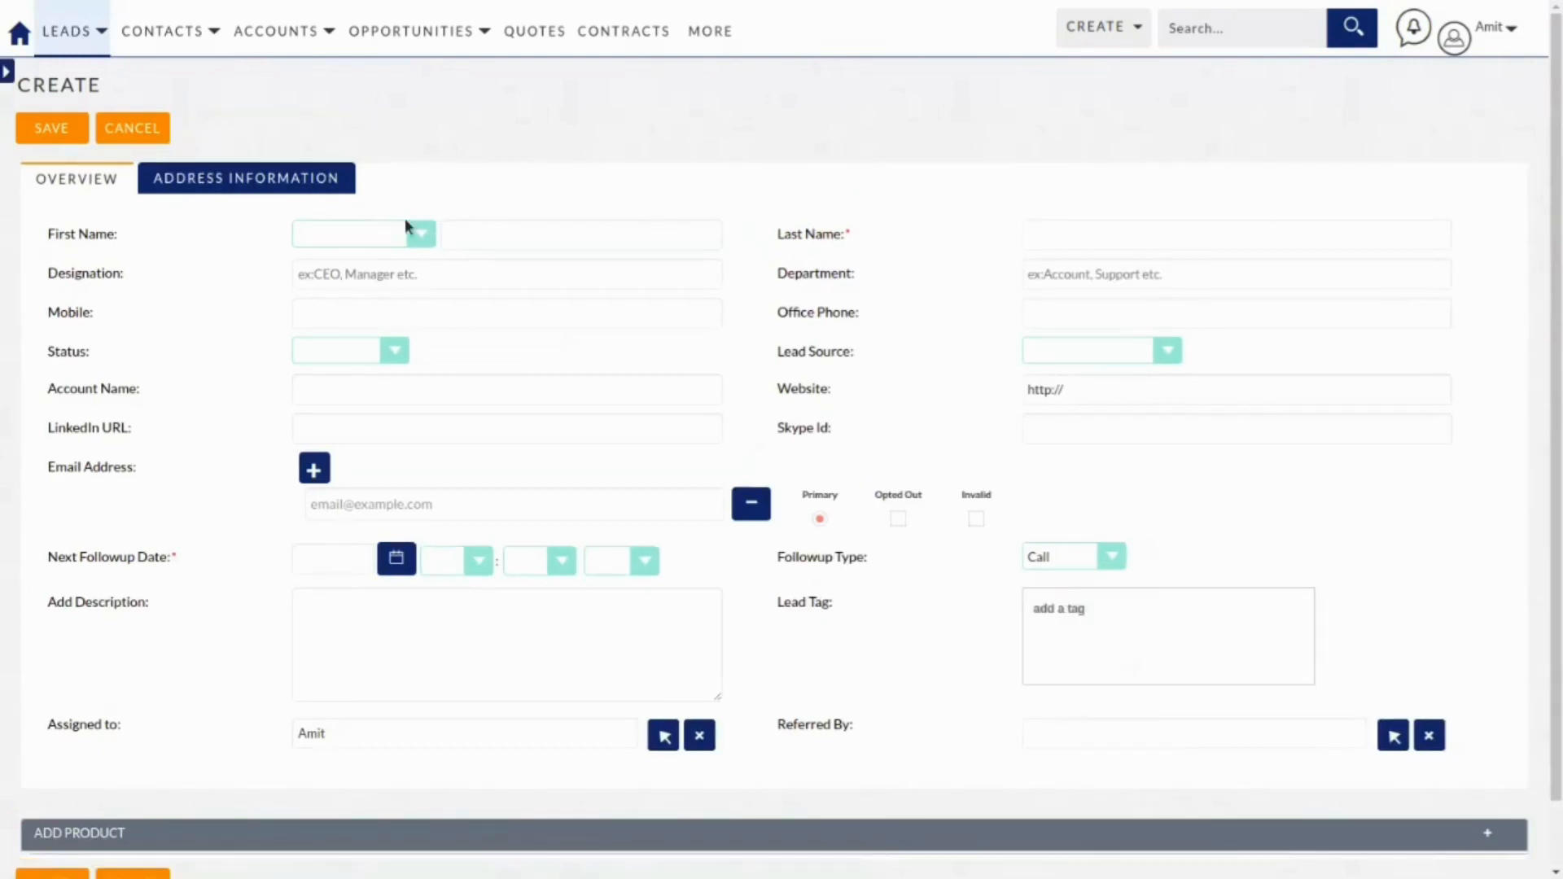
pyautogui.click(347, 236)
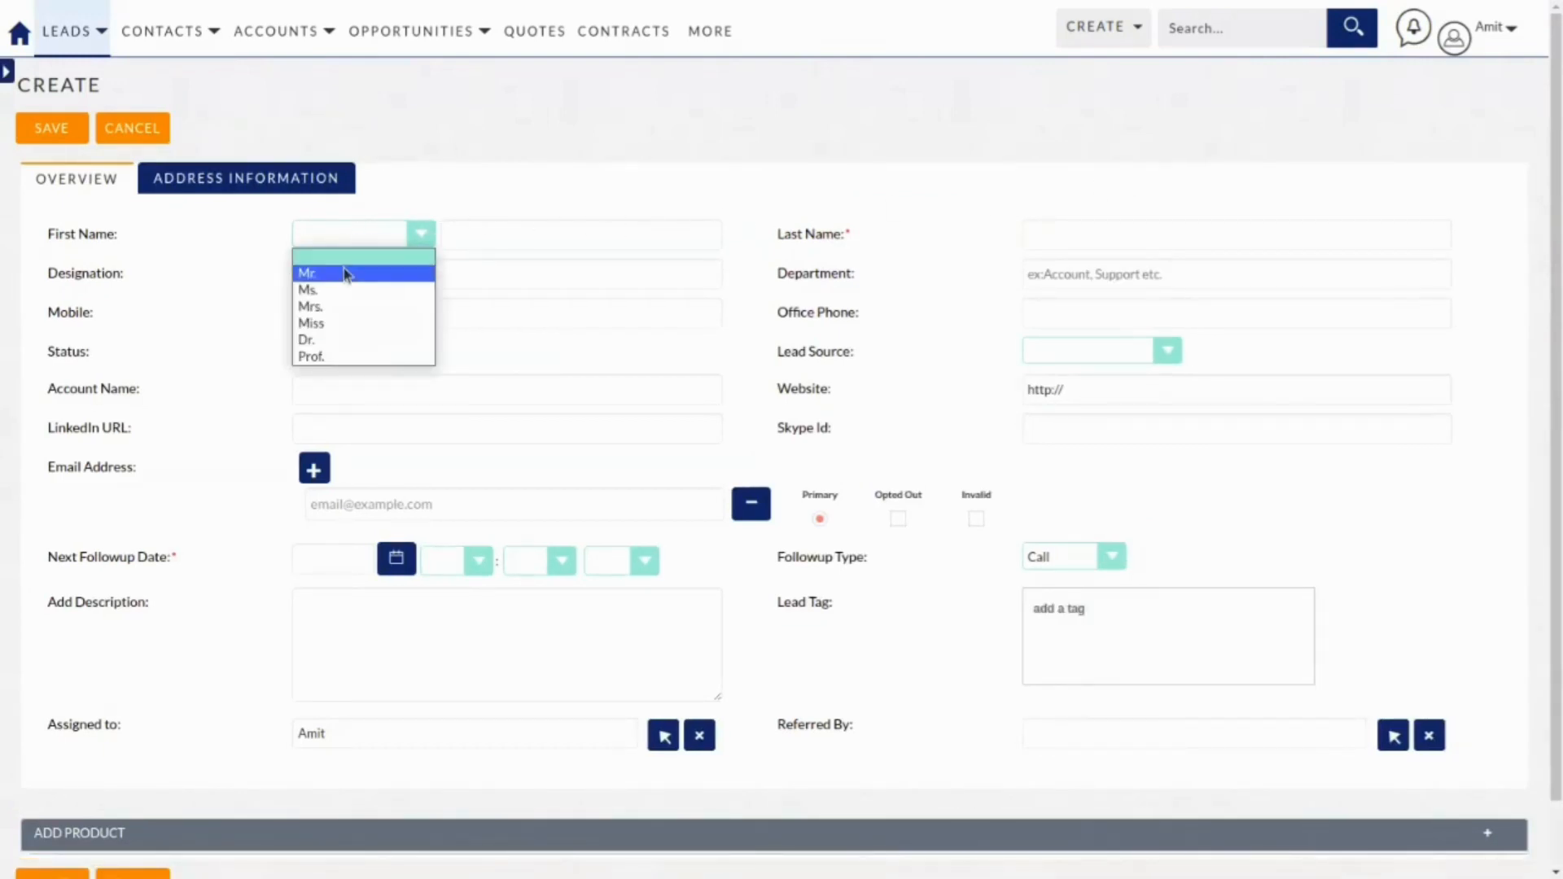
pyautogui.click(343, 268)
pyautogui.click(570, 235)
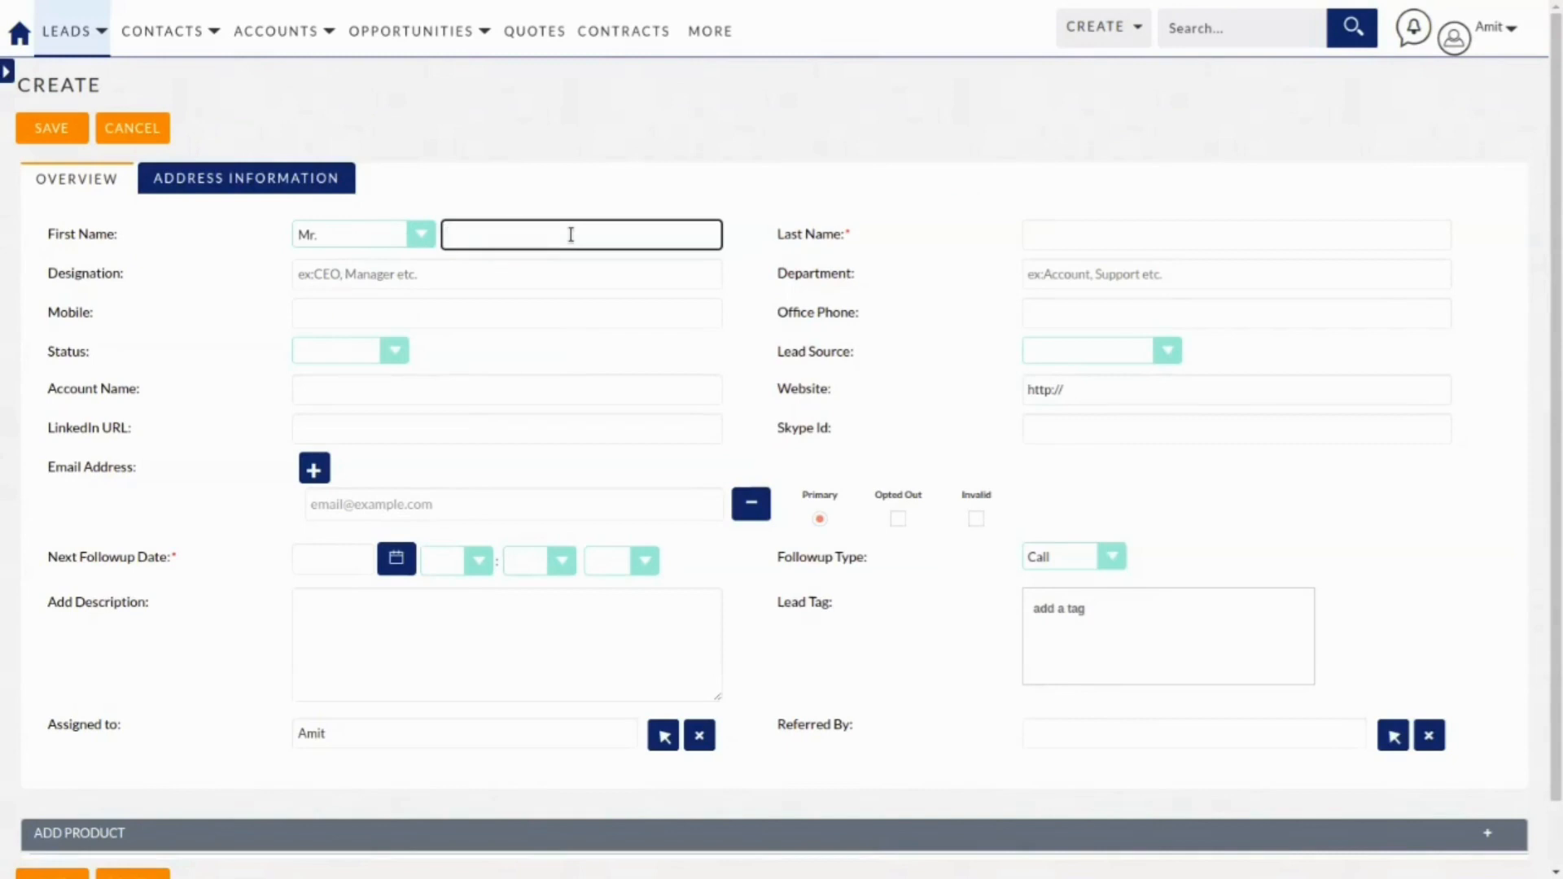
pyautogui.press('Tab')
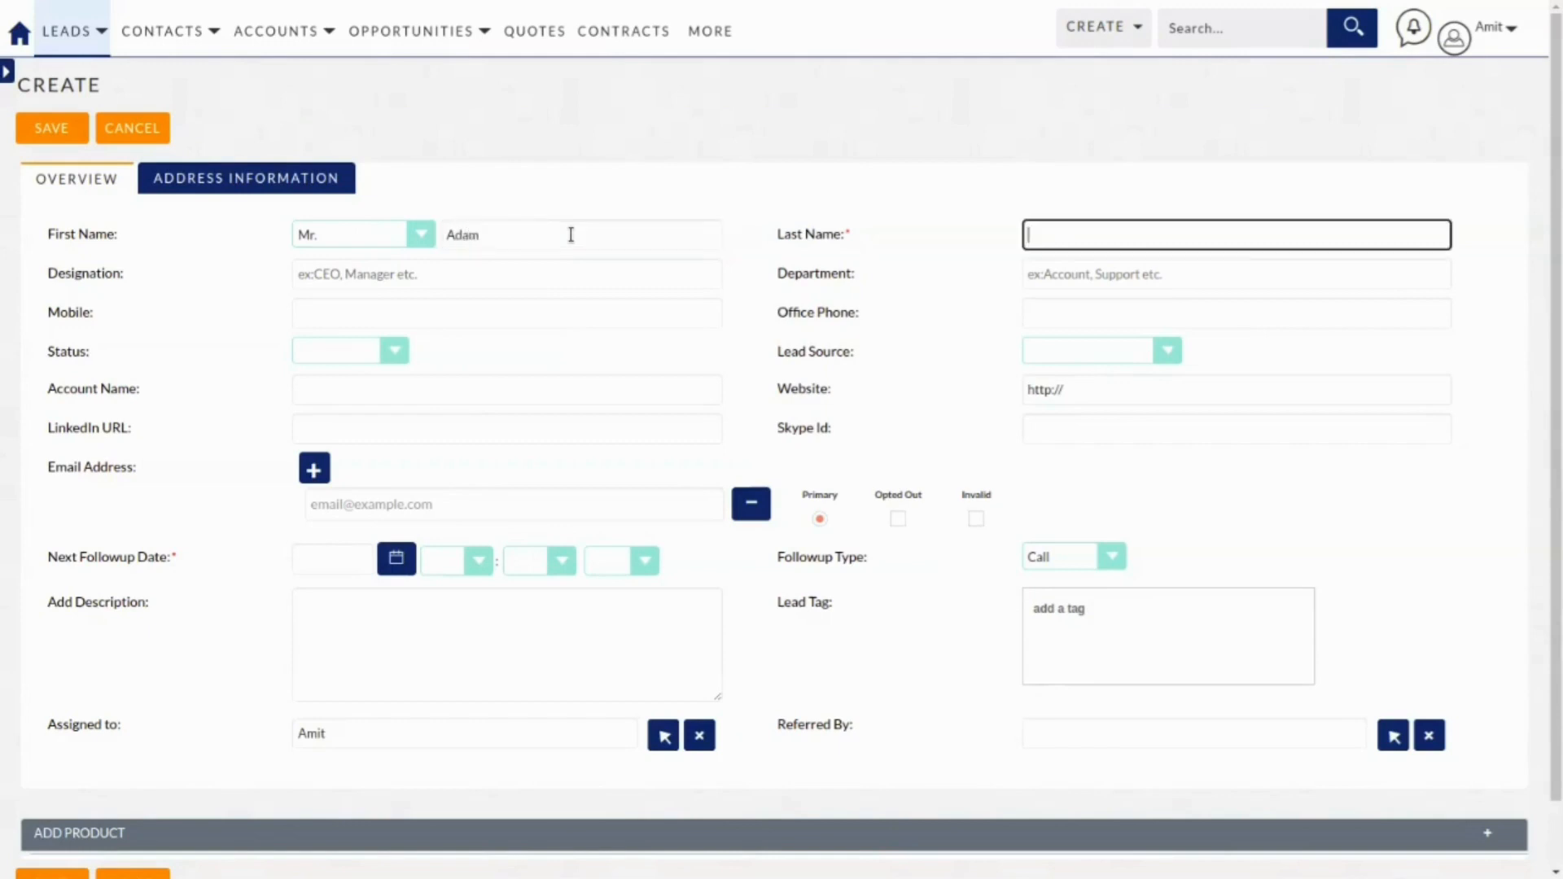
# Fill in designation CEO, department Sales & Marketing and the lead's mobile number.
pyautogui.press('Tab')
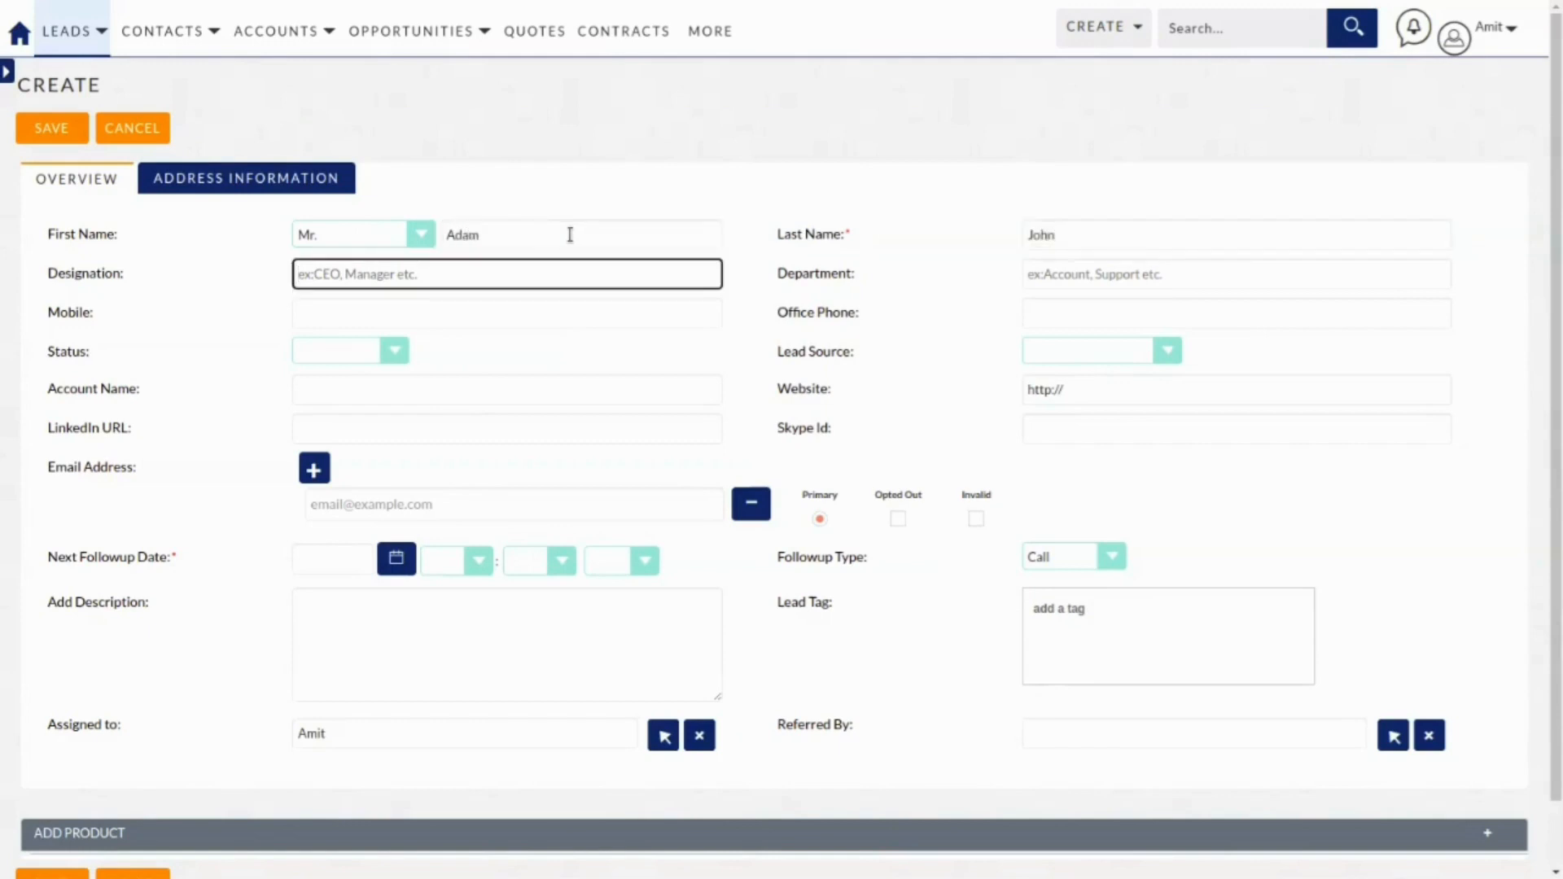
pyautogui.write('CEO')
pyautogui.press('Tab')
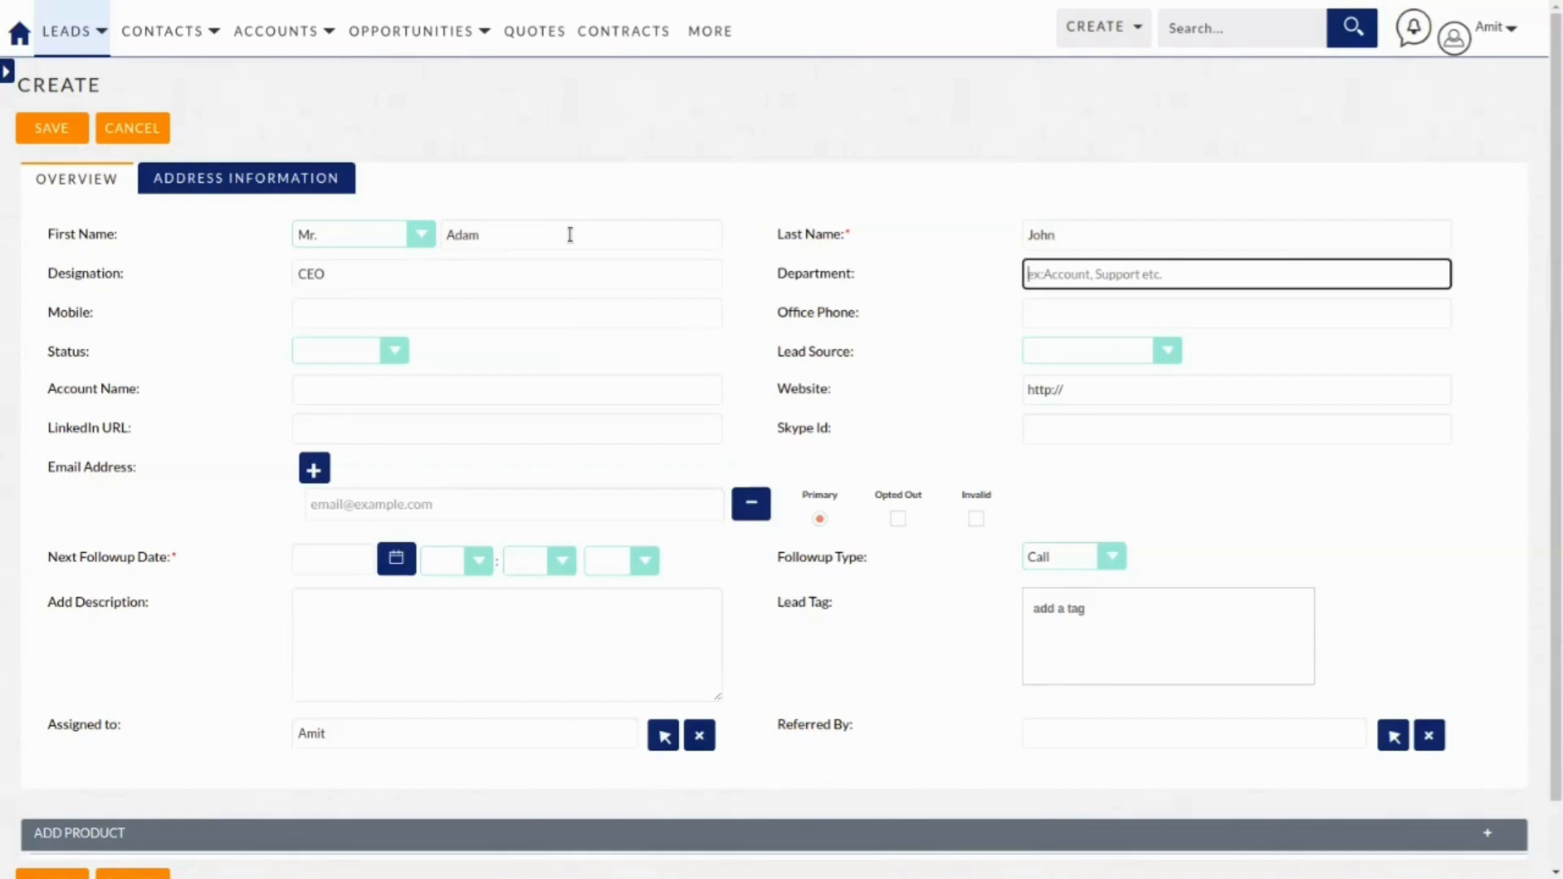
pyautogui.write('Sal')
pyautogui.press('BackSpace')
pyautogui.write('les & Marketing')
pyautogui.press('Tab')
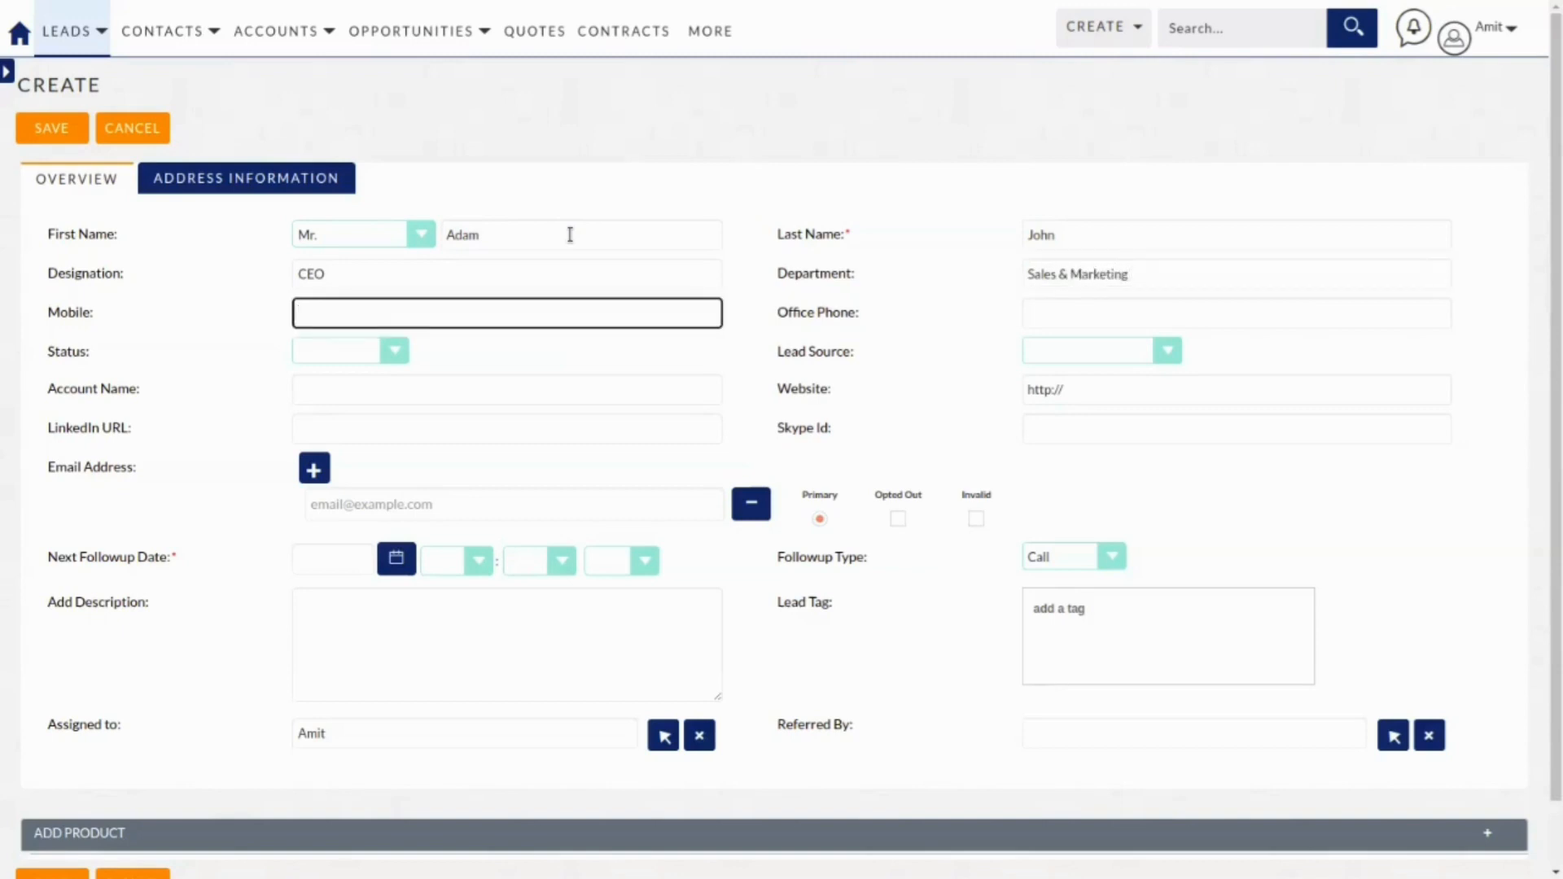
pyautogui.click(1064, 310)
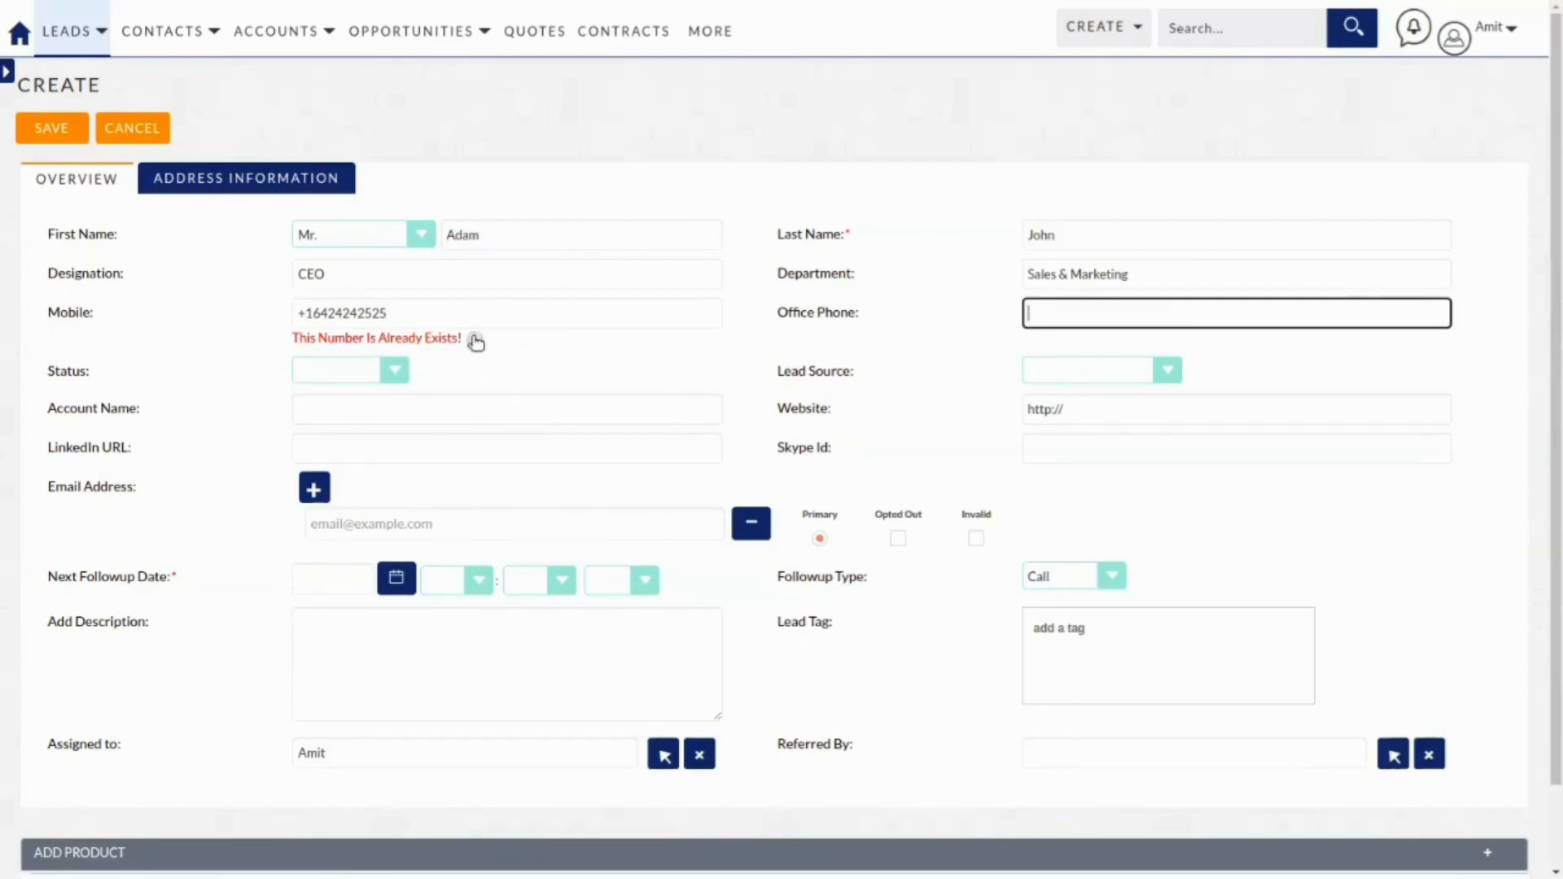
pyautogui.click(394, 372)
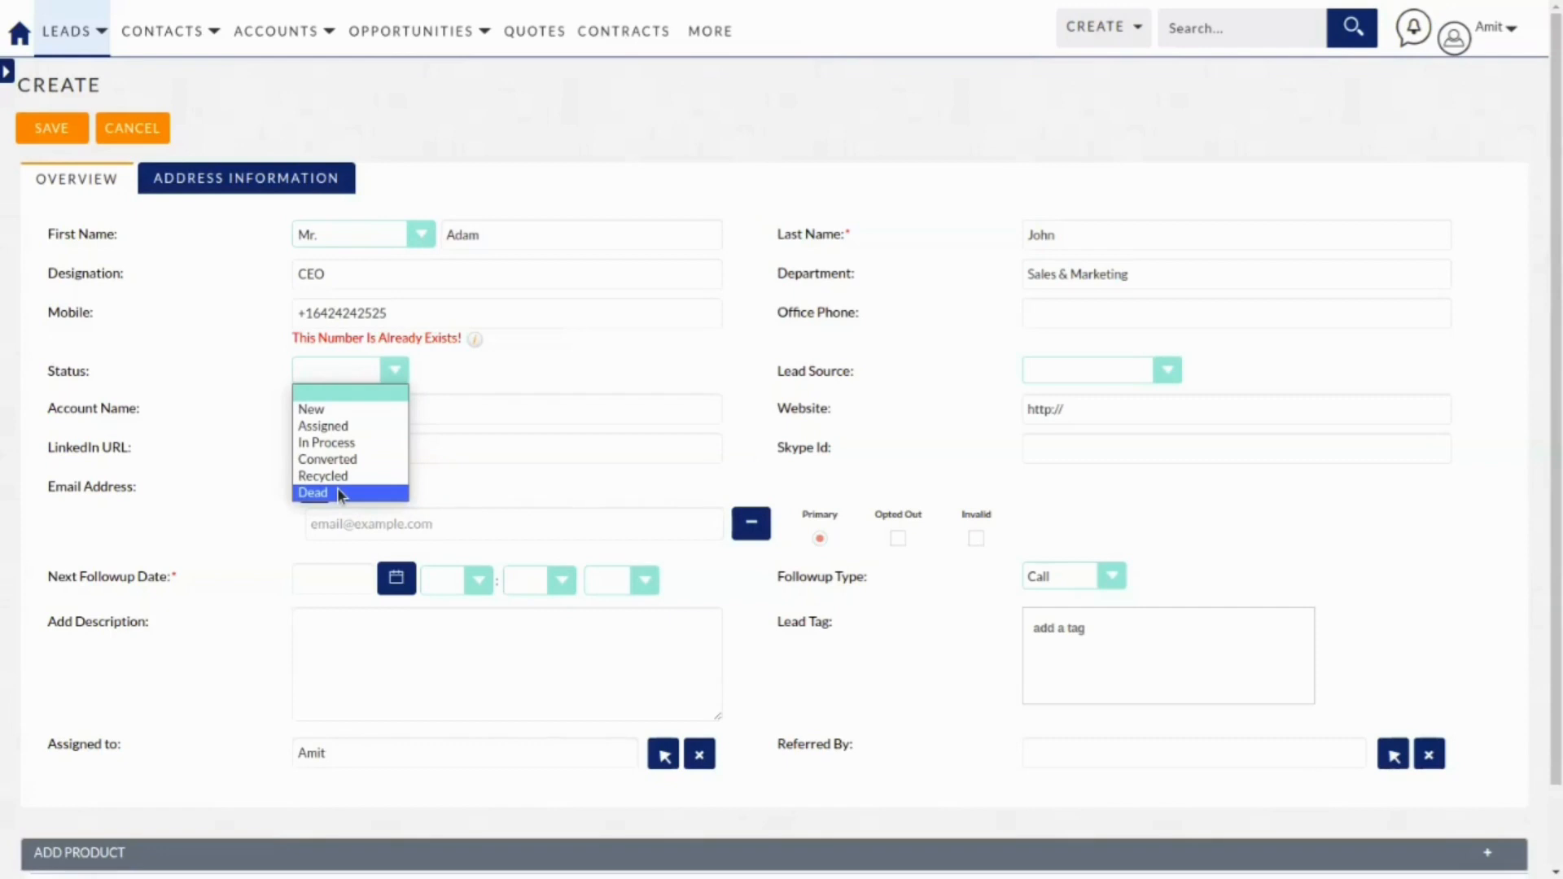
# Set the lead status to In Process and the lead source to Self Generated.
pyautogui.click(336, 446)
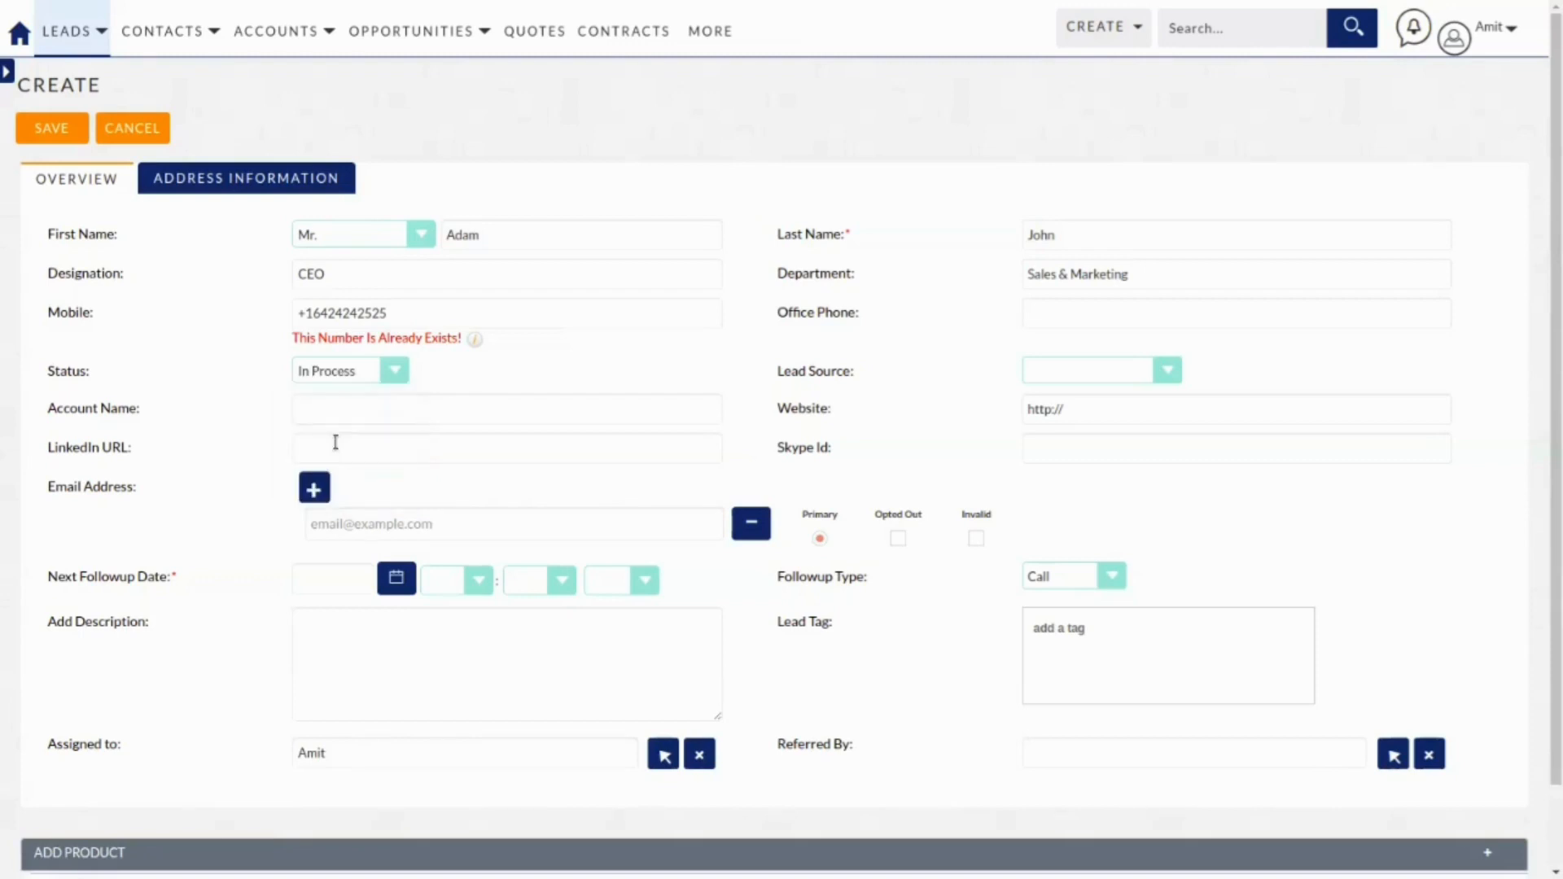
pyautogui.click(1162, 376)
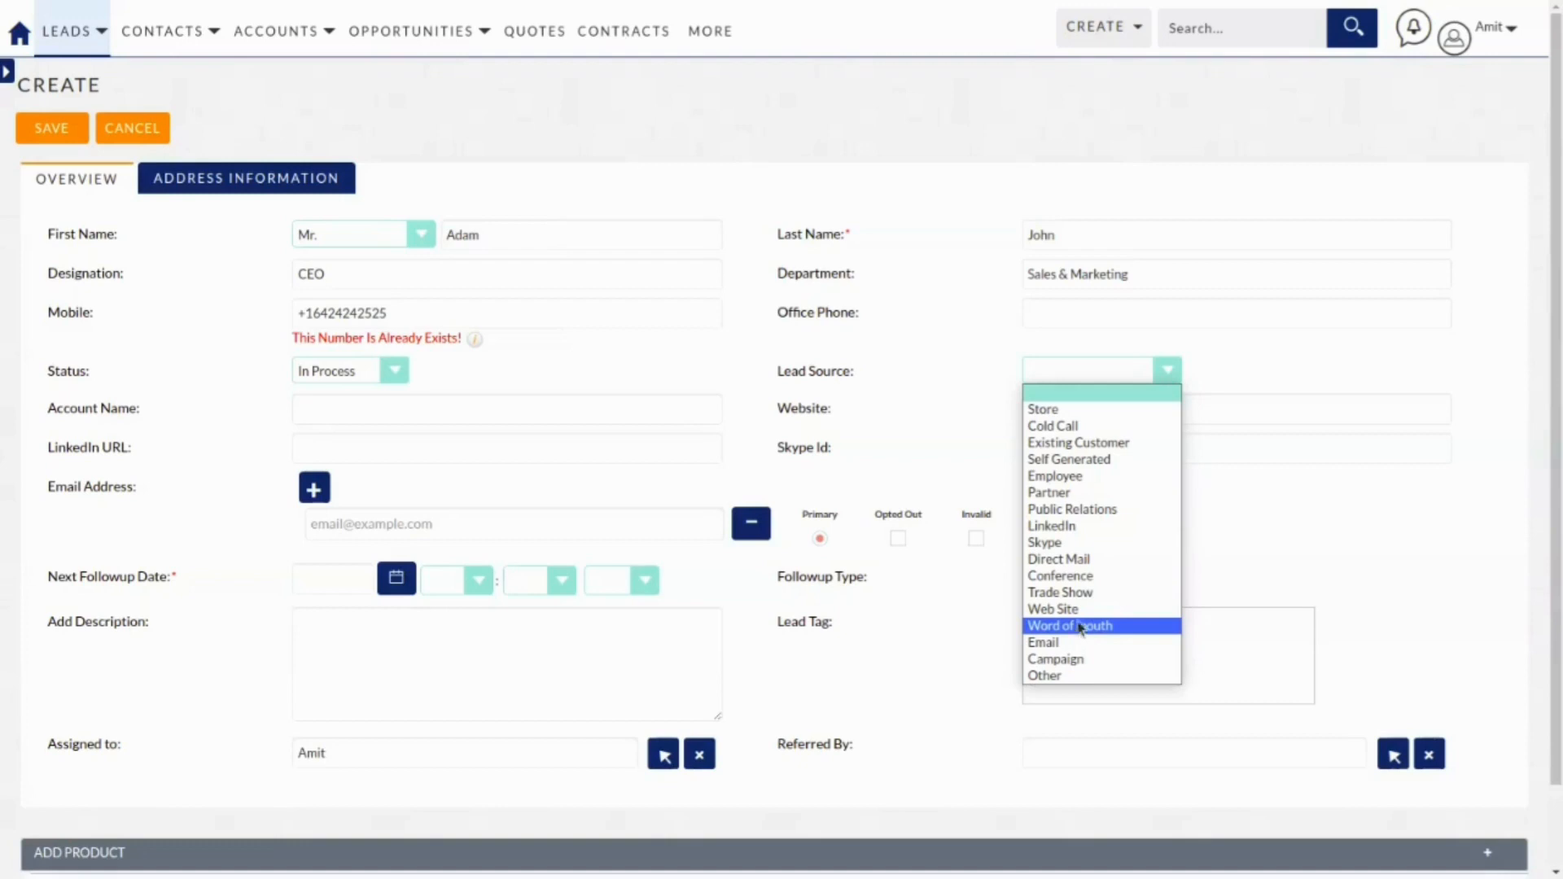
pyautogui.click(1065, 461)
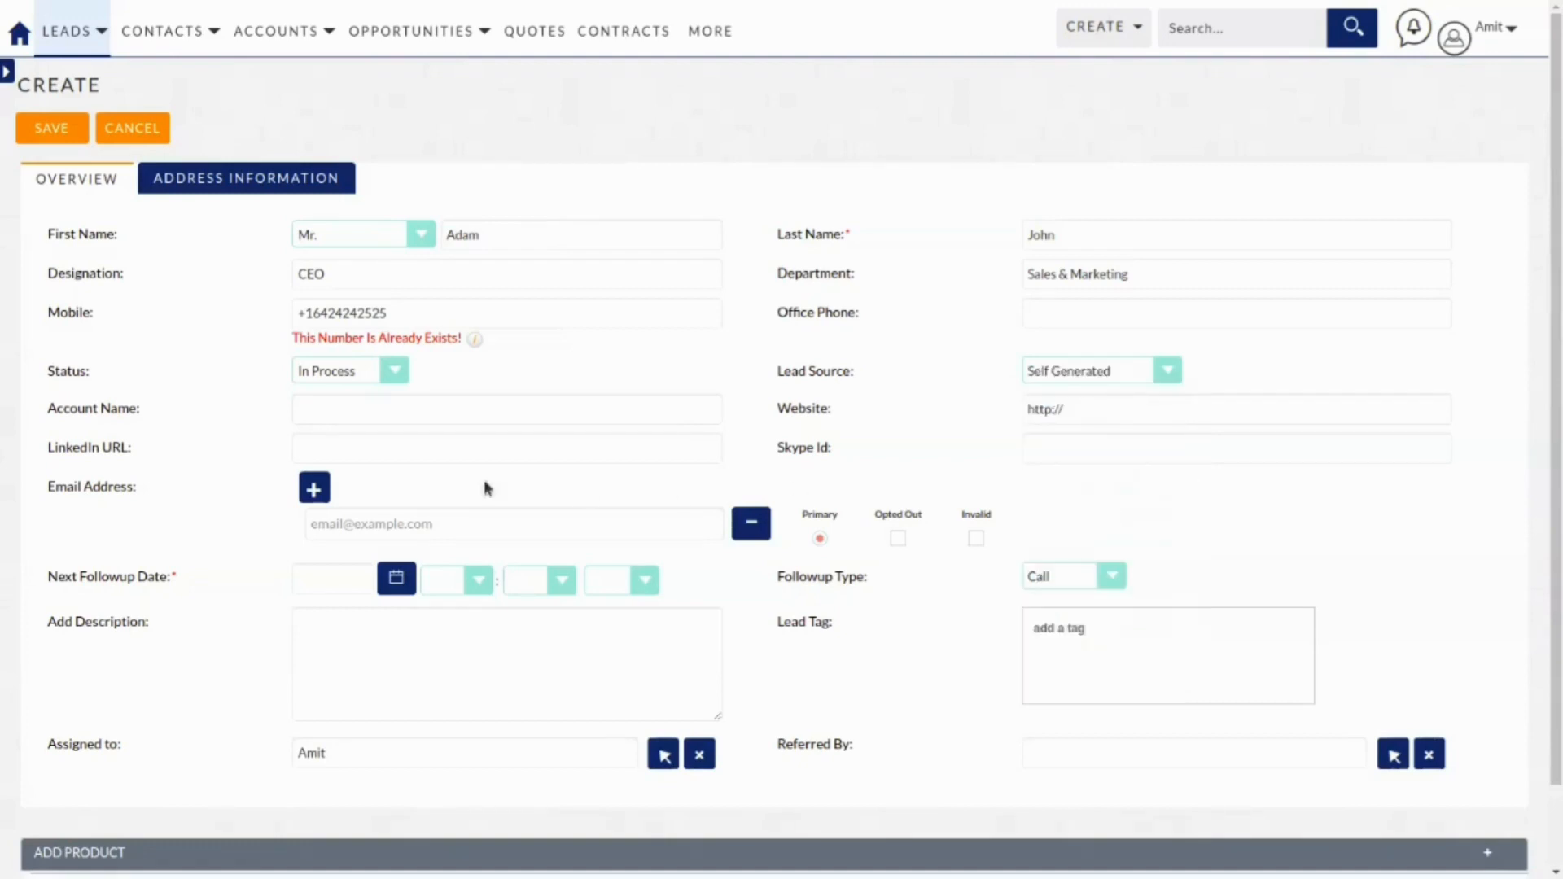
pyautogui.click(351, 413)
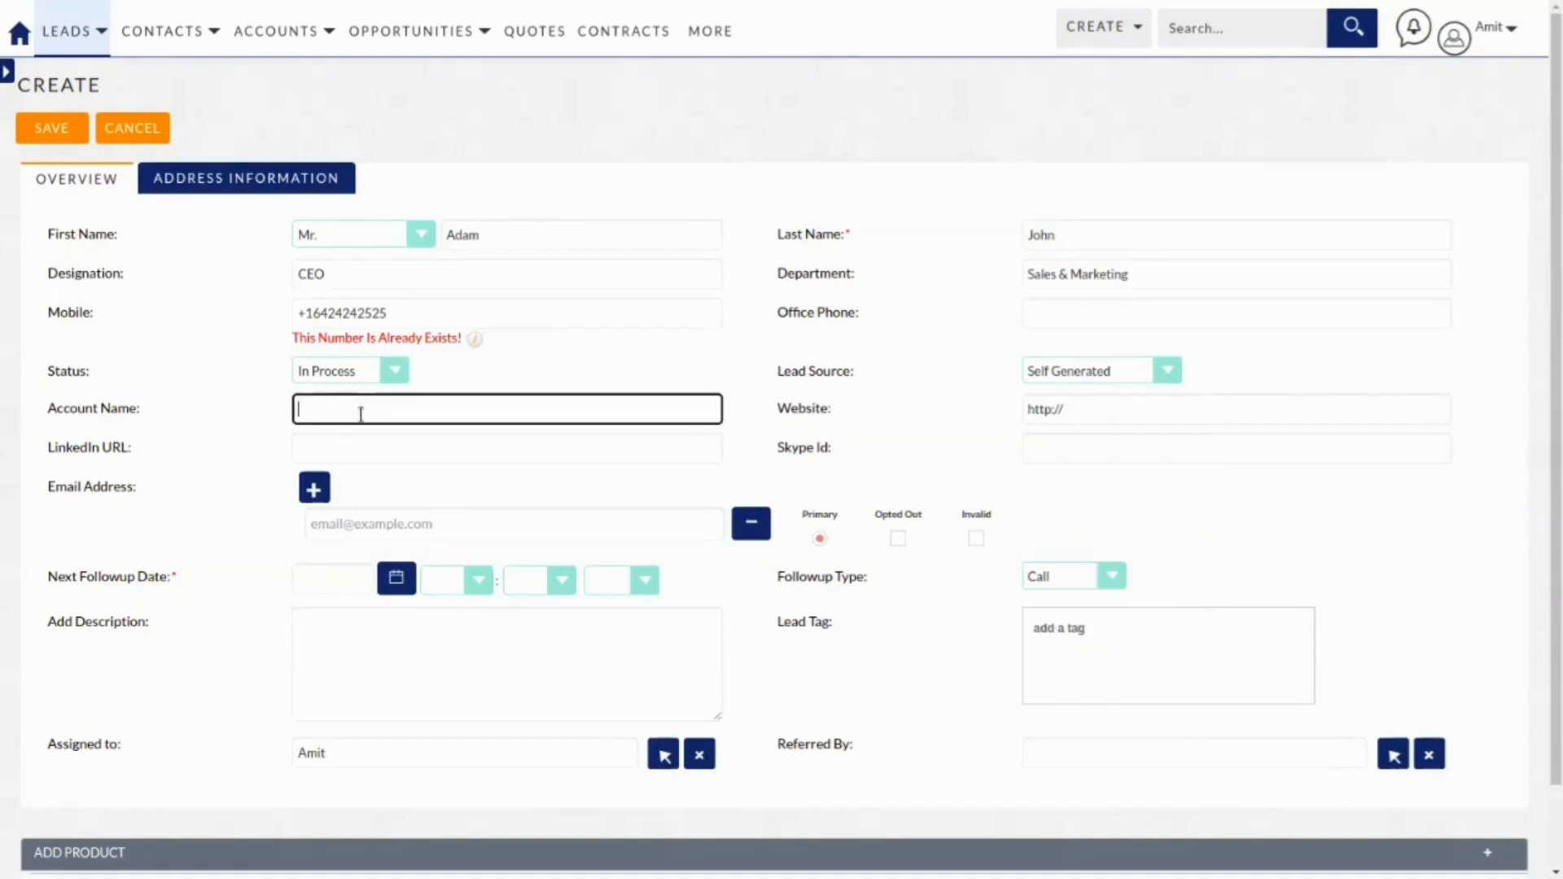
# Enter Fridayholiday.com as the account name and paste it in as the website.
pyautogui.write('Ri')
pyautogui.press('BackSpace')
pyautogui.write('Fridayholiday.com')
pyautogui.press('Tab')
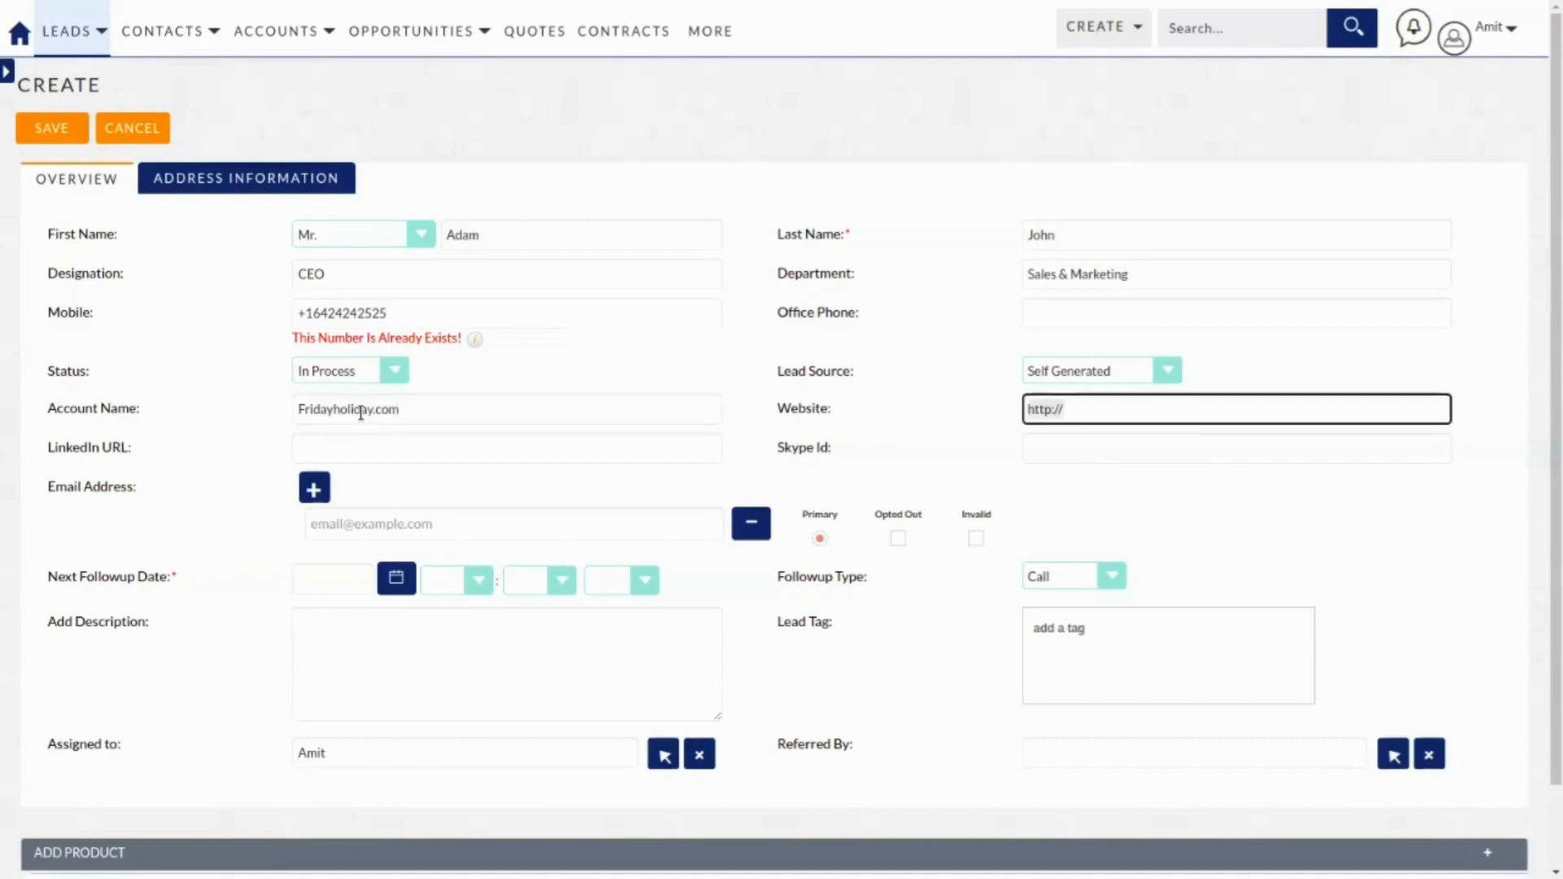
pyautogui.moveTo(430, 414); pyautogui.dragTo(276, 402)
pyautogui.hotkey('ctrl', 'c')
pyautogui.click(1073, 417)
pyautogui.hotkey('ctrl', 'v')
pyautogui.click(576, 446)
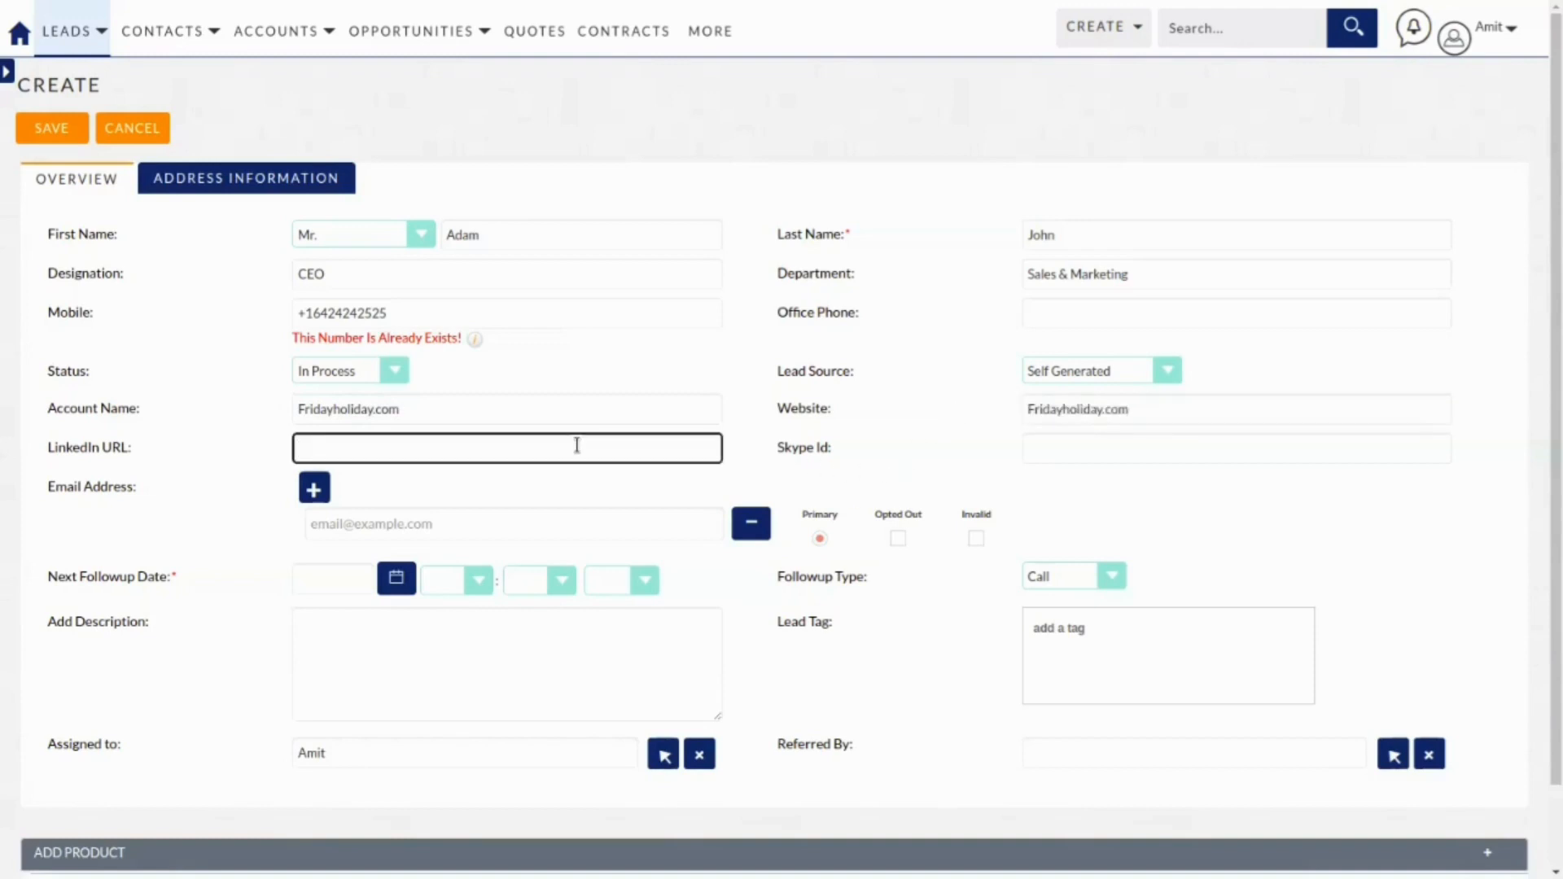
pyautogui.click(1080, 450)
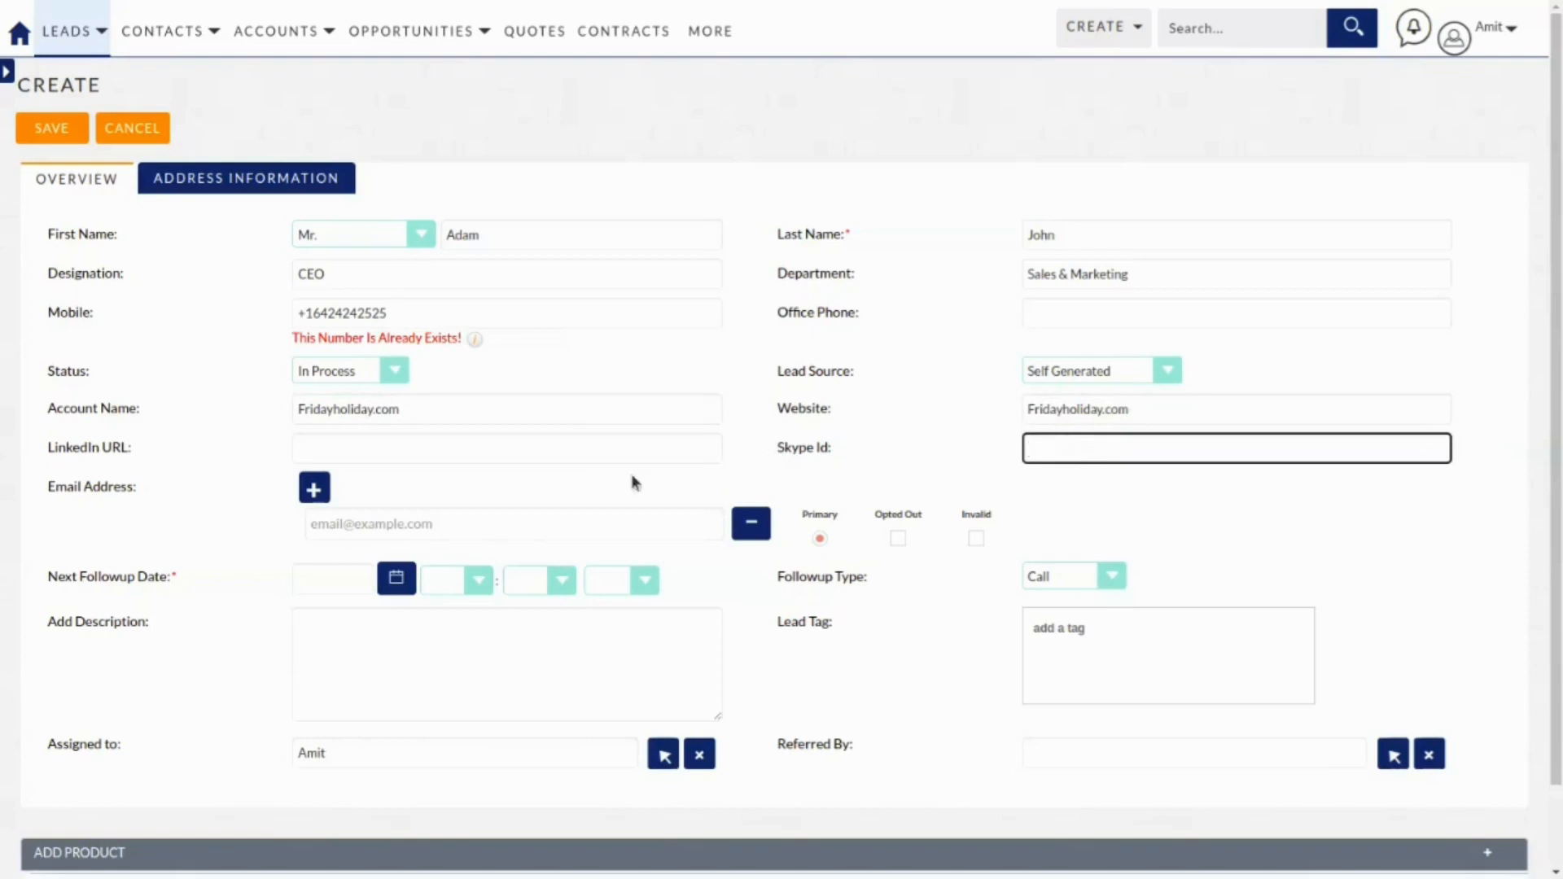
# Enter the lead's e-mail address in the Email Address field.
pyautogui.click(416, 527)
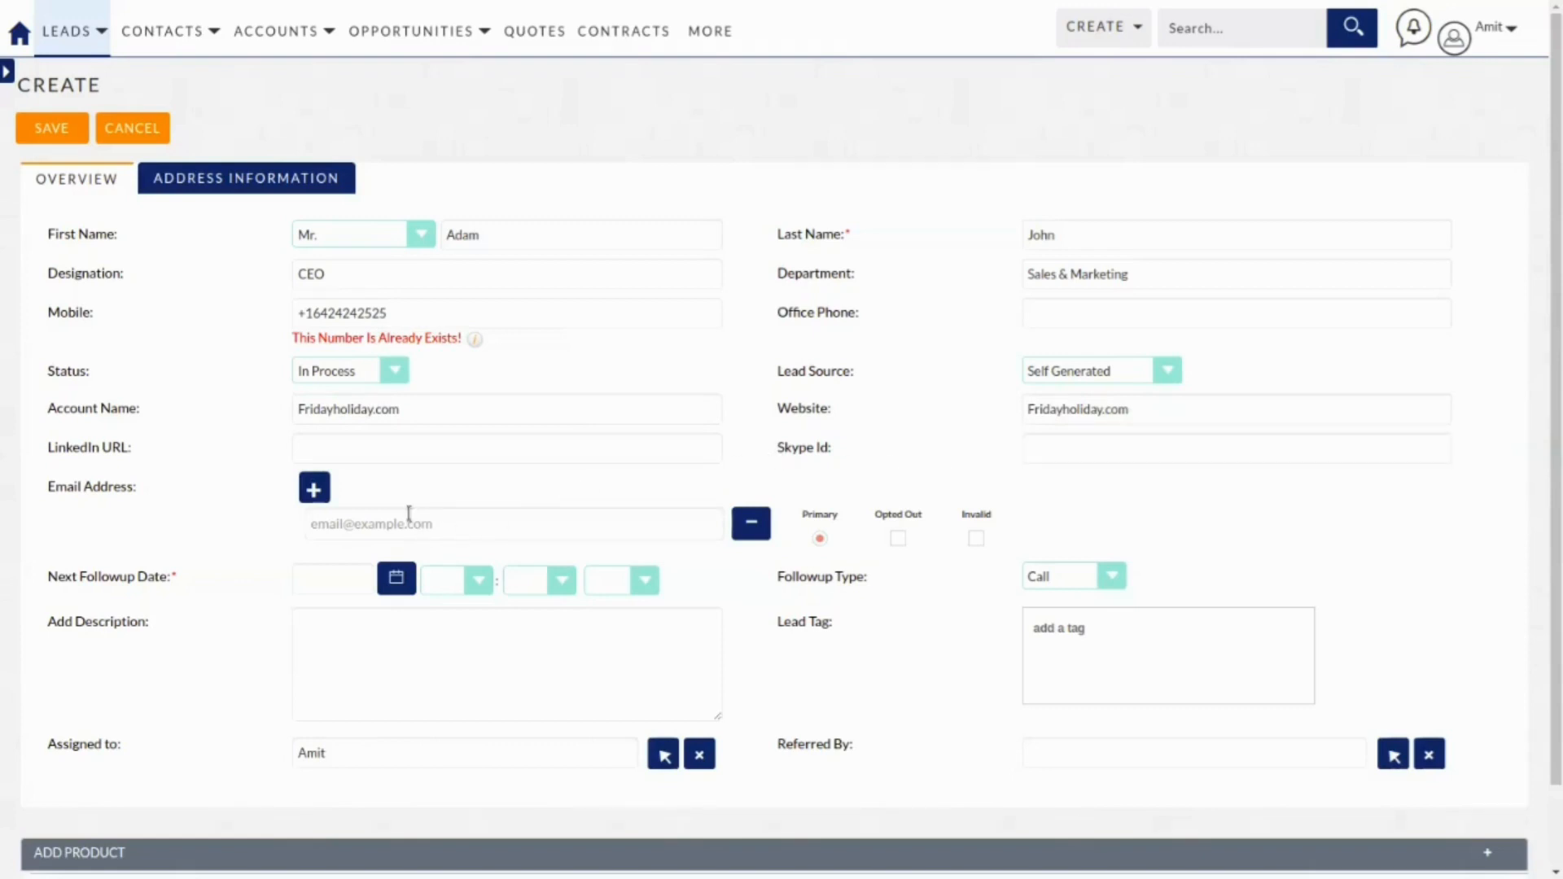
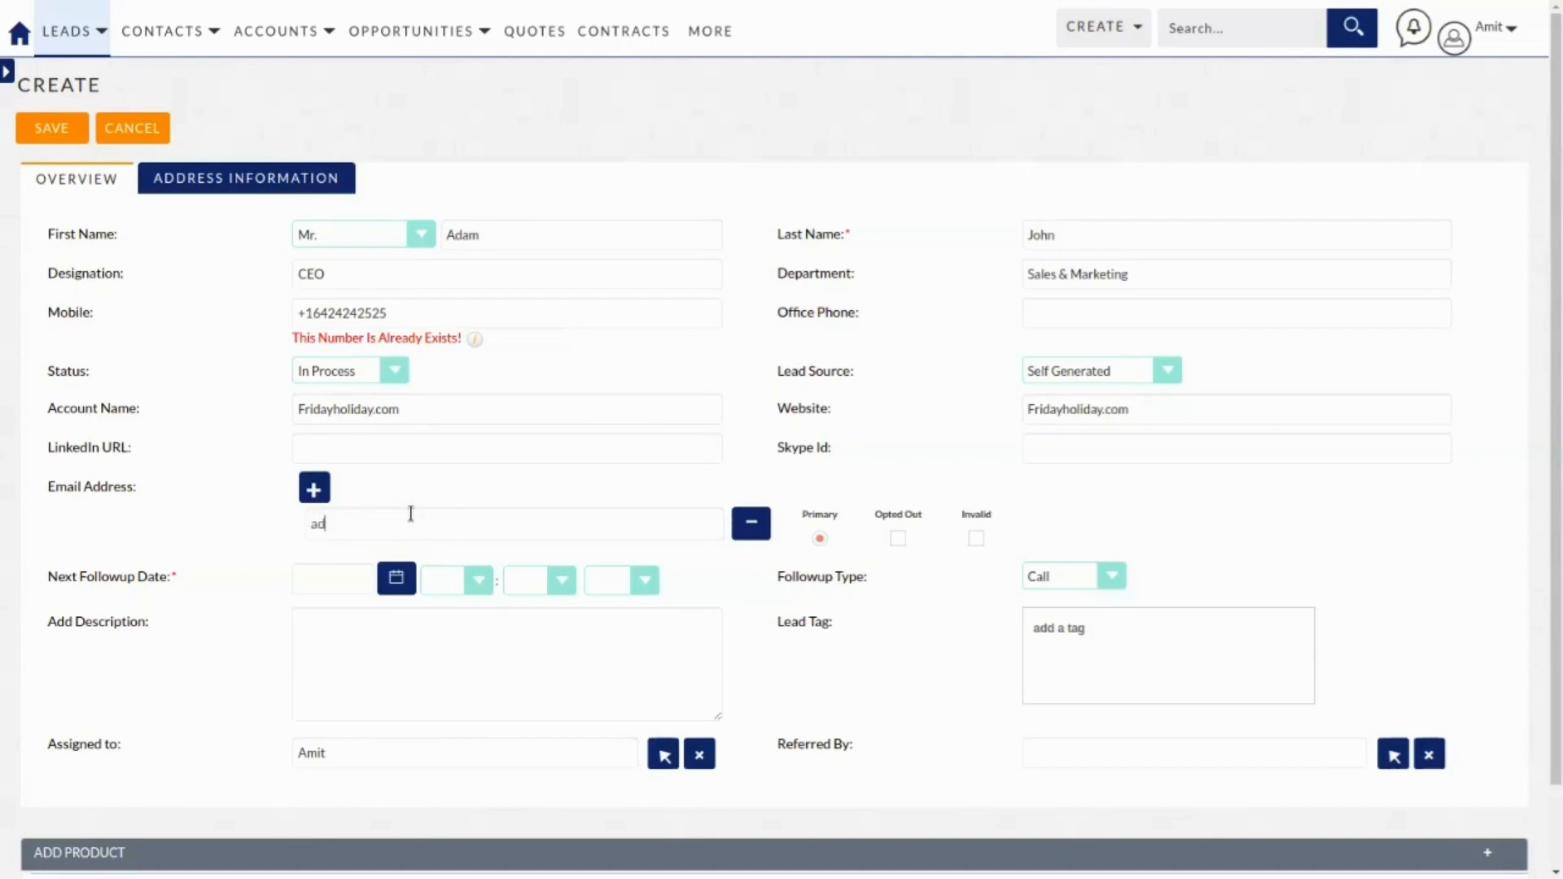
pyautogui.press('Tab')
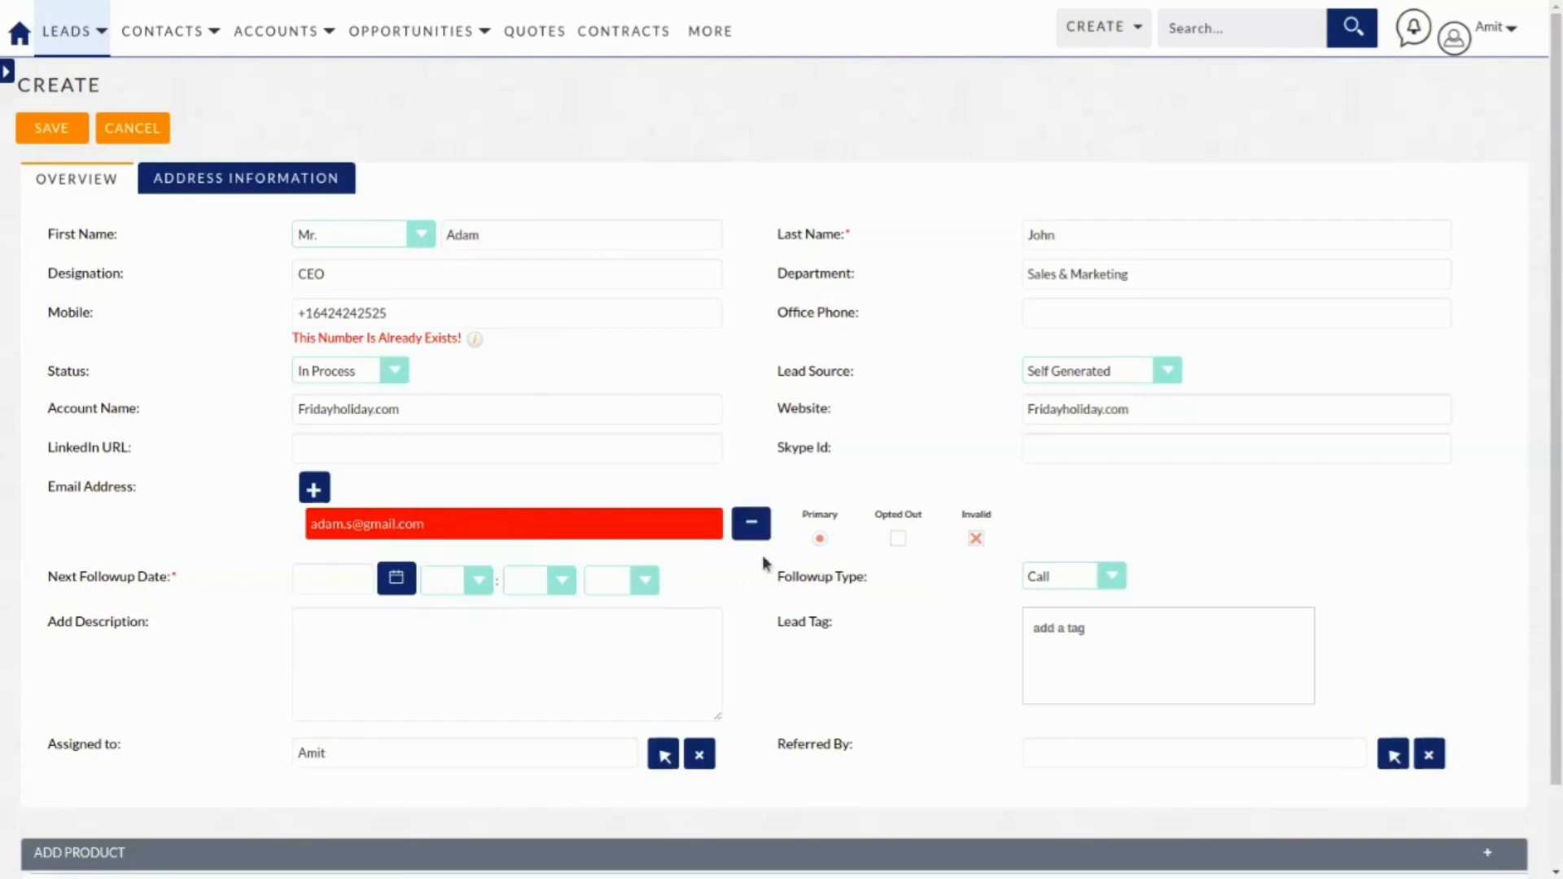
# Set the next followup to 22/07/2022 at 11:00 with followup type Call.
pyautogui.click(397, 583)
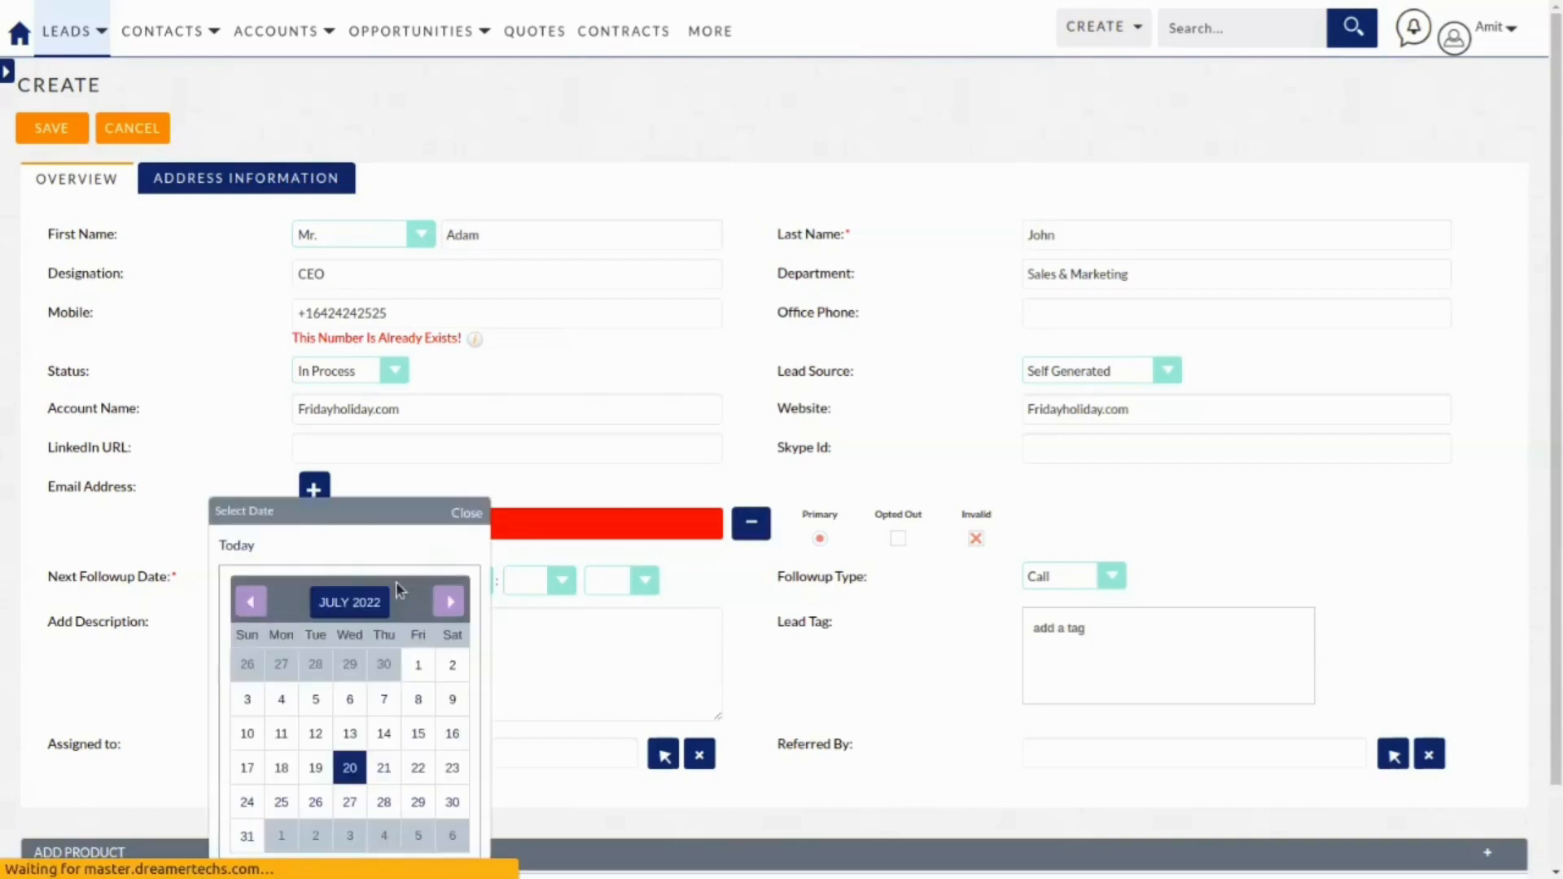
pyautogui.click(420, 767)
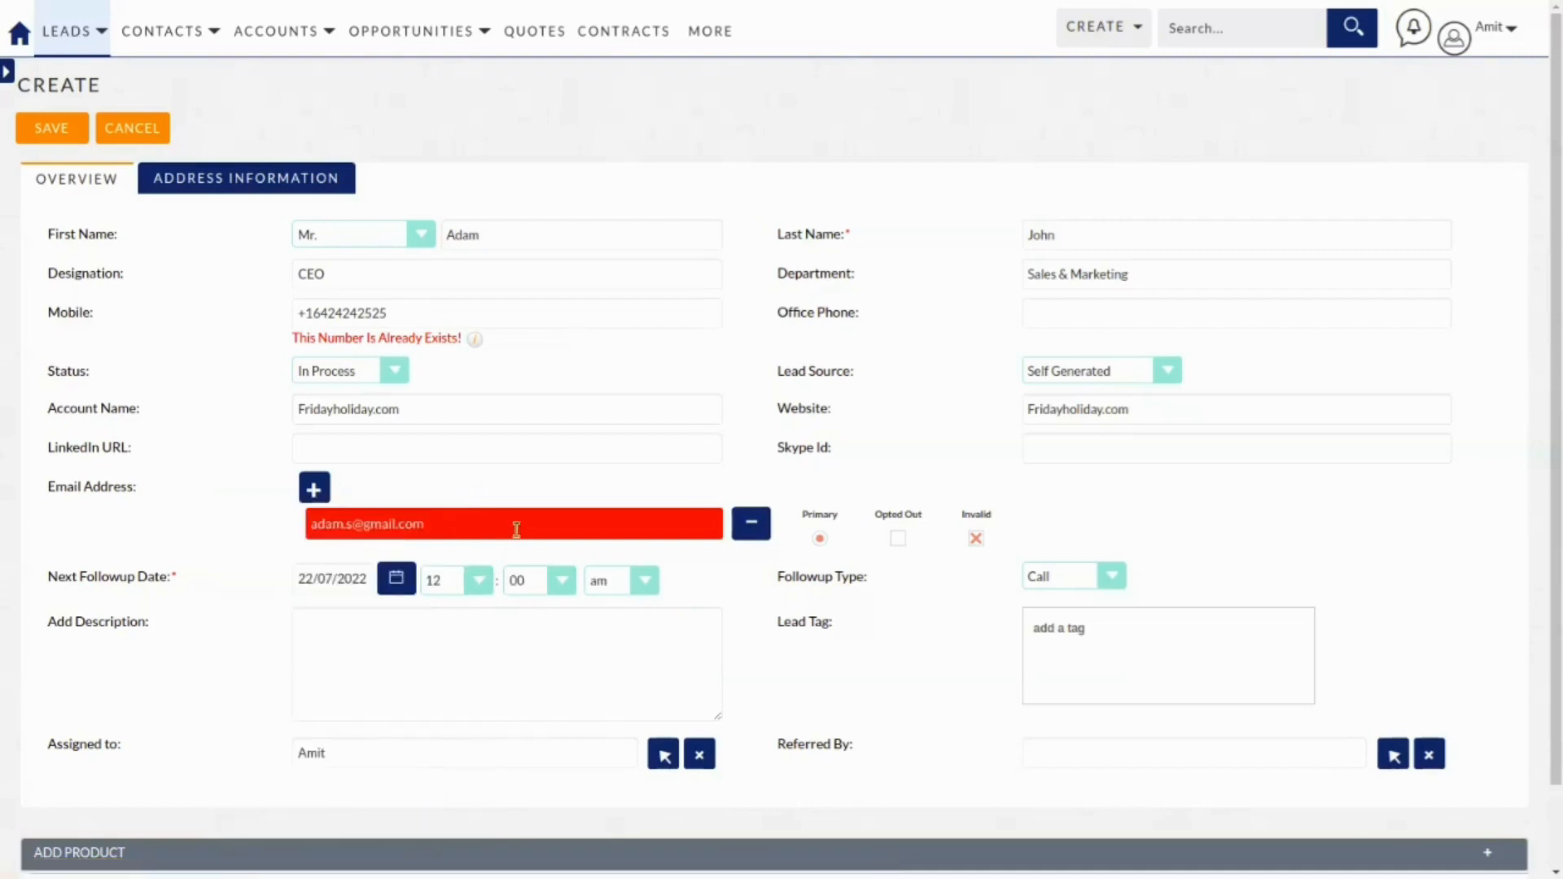
pyautogui.click(485, 579)
pyautogui.click(452, 787)
pyautogui.click(1050, 579)
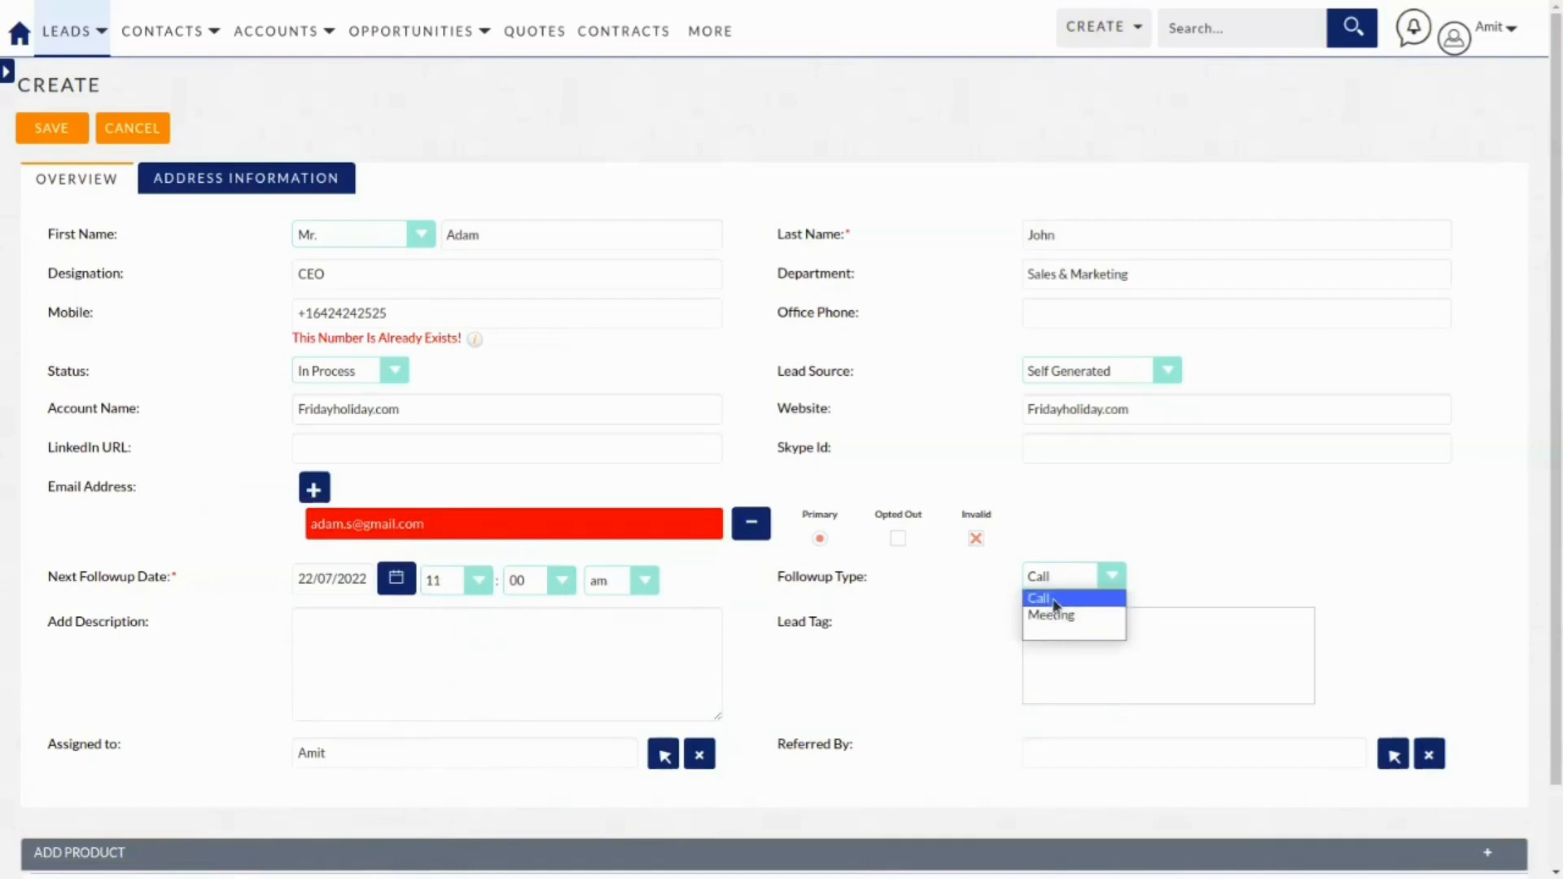
pyautogui.click(402, 616)
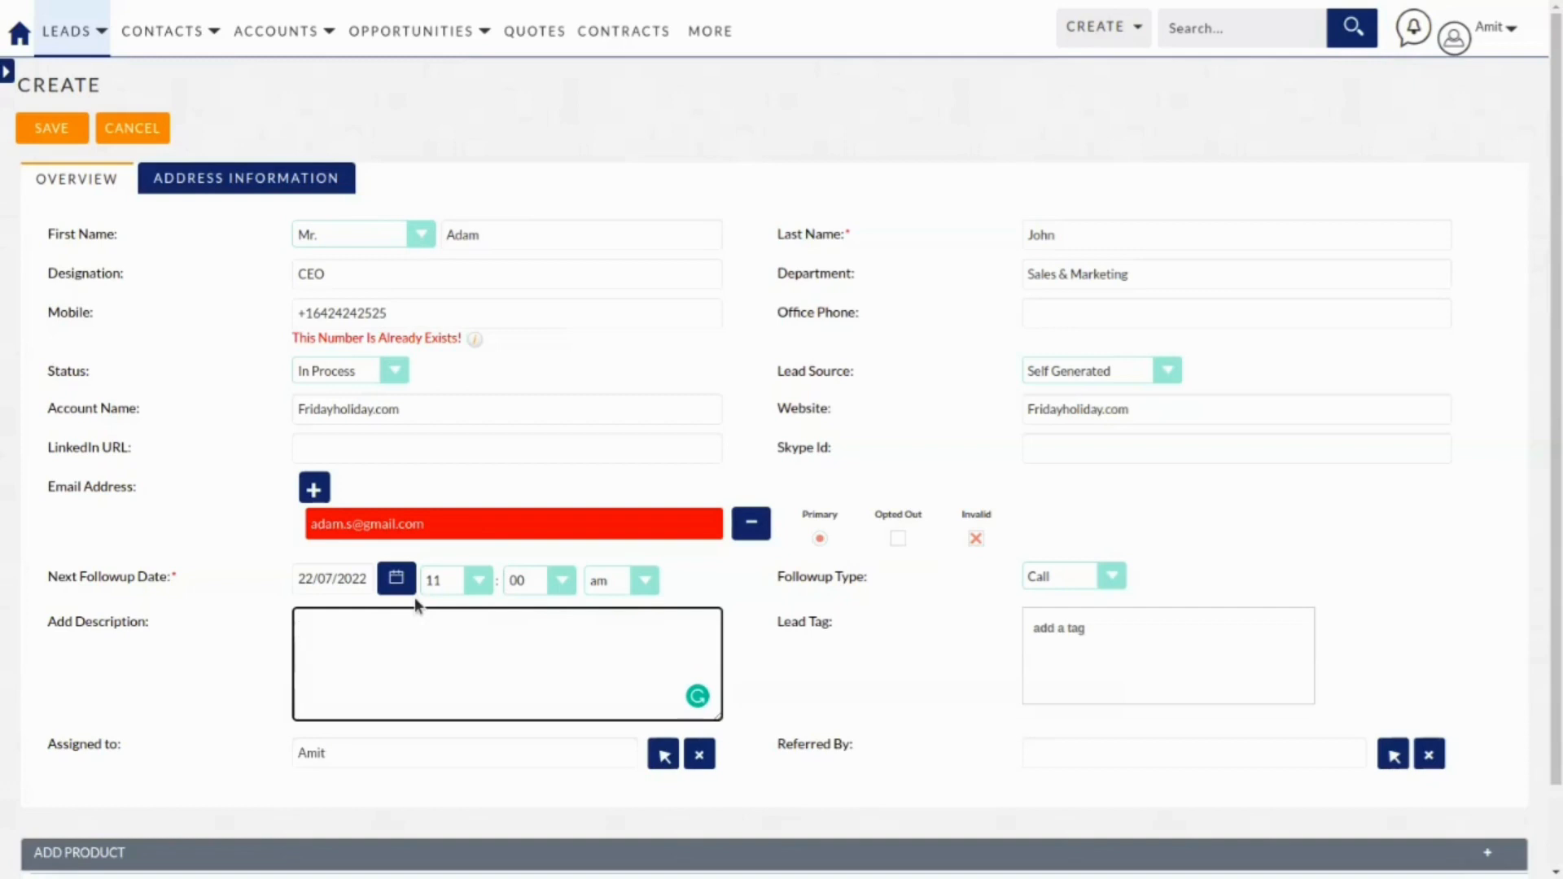
# Write the description lines 'Need of CRM', 'No of users: 50+' and 'No of branches 6'.
pyautogui.write('Need of CRM')
pyautogui.press('Return')
pyautogui.write('Noo')
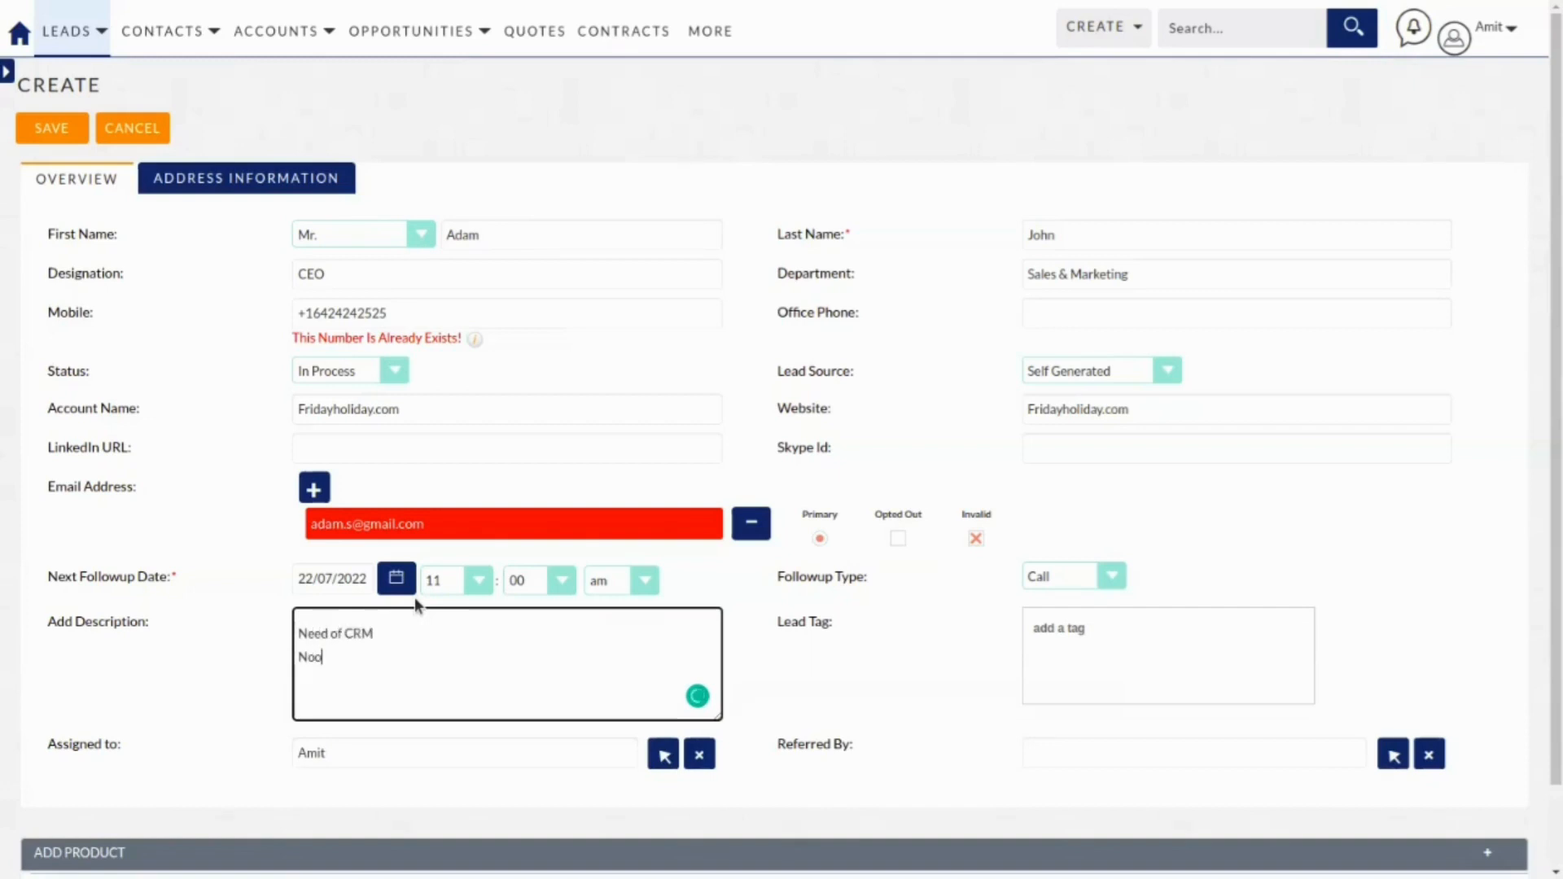
pyautogui.press('BackSpace')
pyautogui.write('of users: 50+')
pyautogui.press('Return')
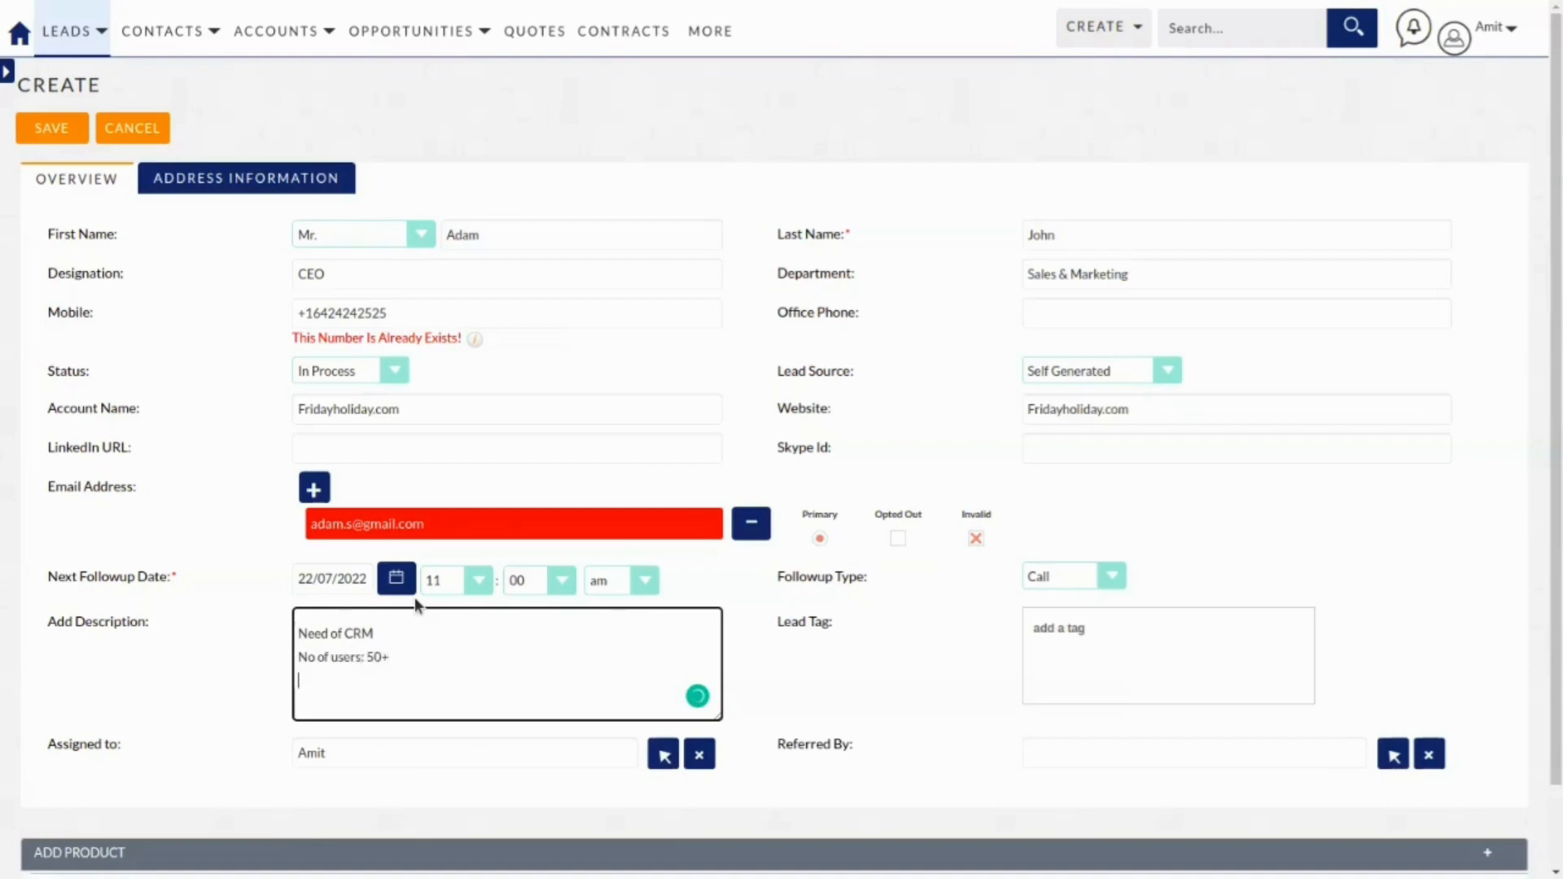
pyautogui.write('No ofd')
pyautogui.press('BackSpace')
pyautogui.write('branches 6')
pyautogui.click(1157, 635)
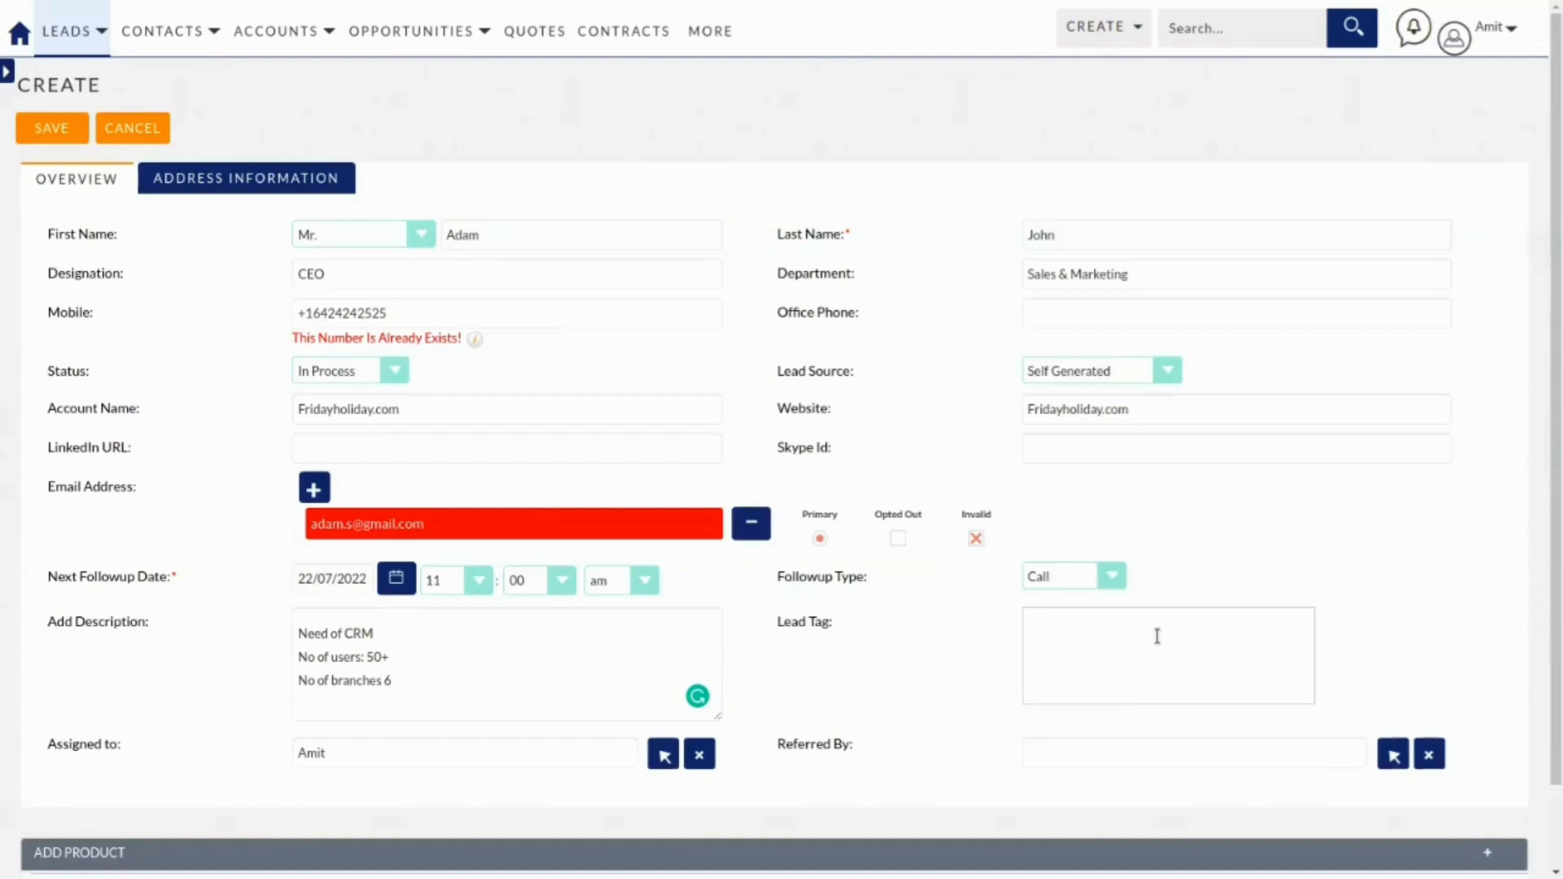
# Add the lead tags ippbx, erp, sap and laptop.
pyautogui.write('Ip')
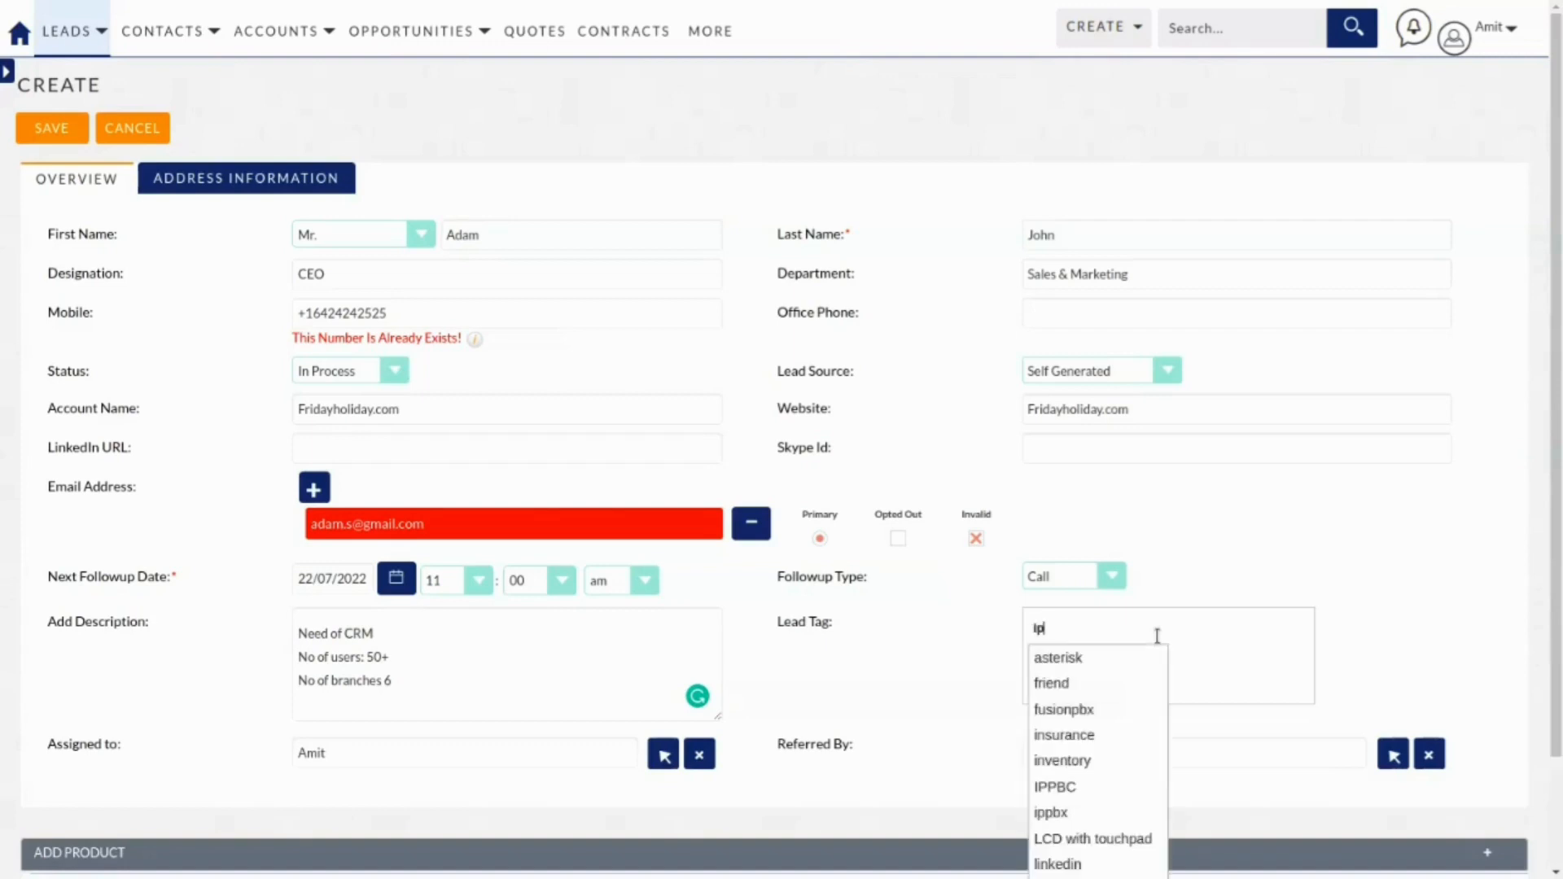
pyautogui.write('pbx')
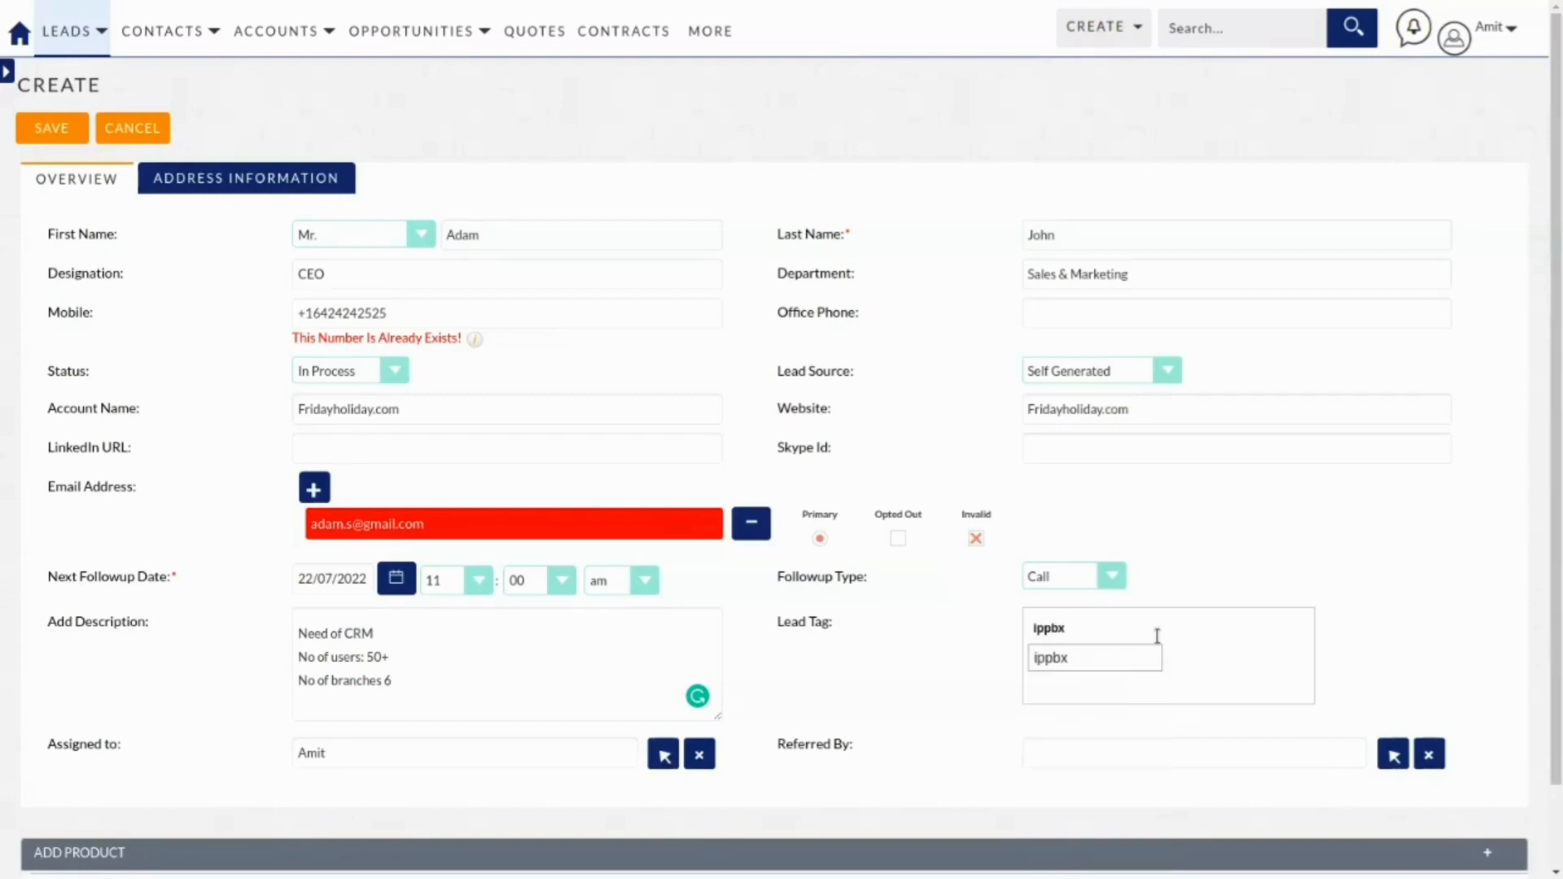
pyautogui.press('Return')
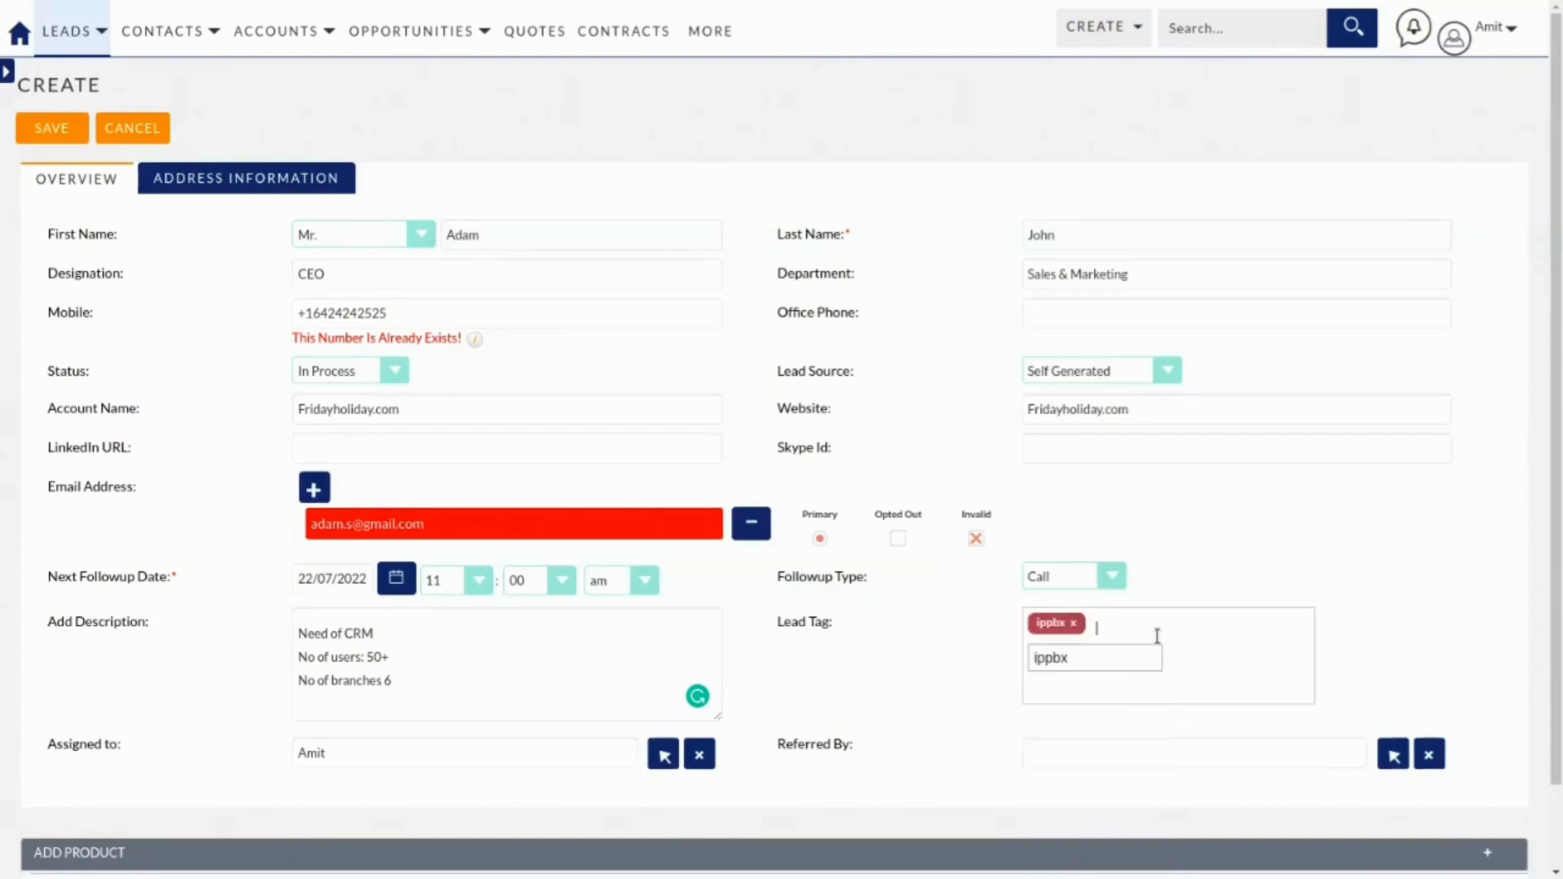
pyautogui.write('erp')
pyautogui.press('Return')
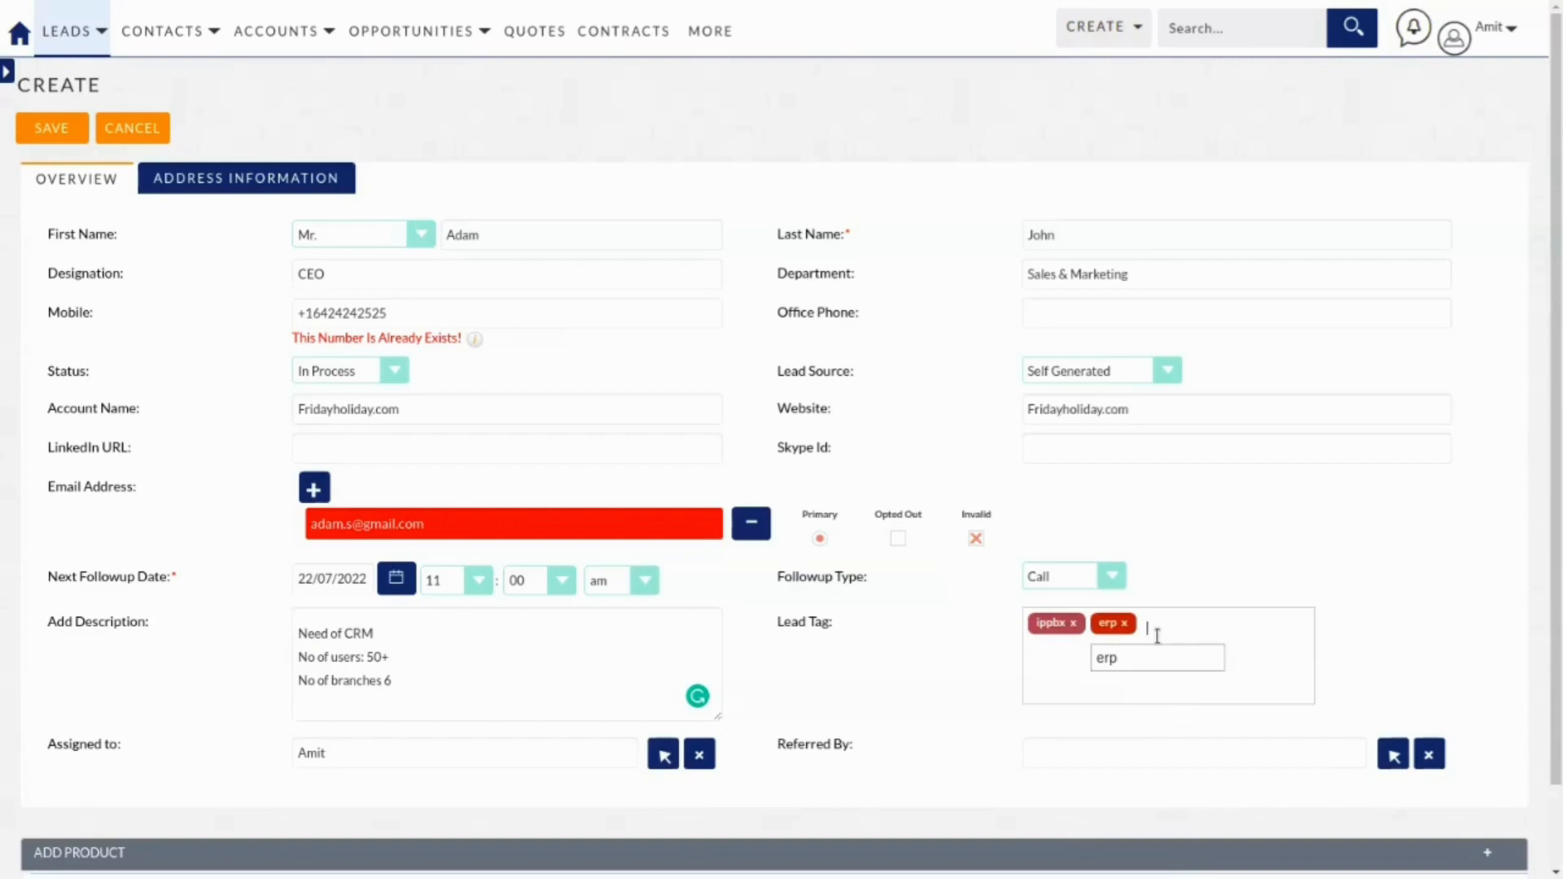
pyautogui.write('sap')
pyautogui.press('Return')
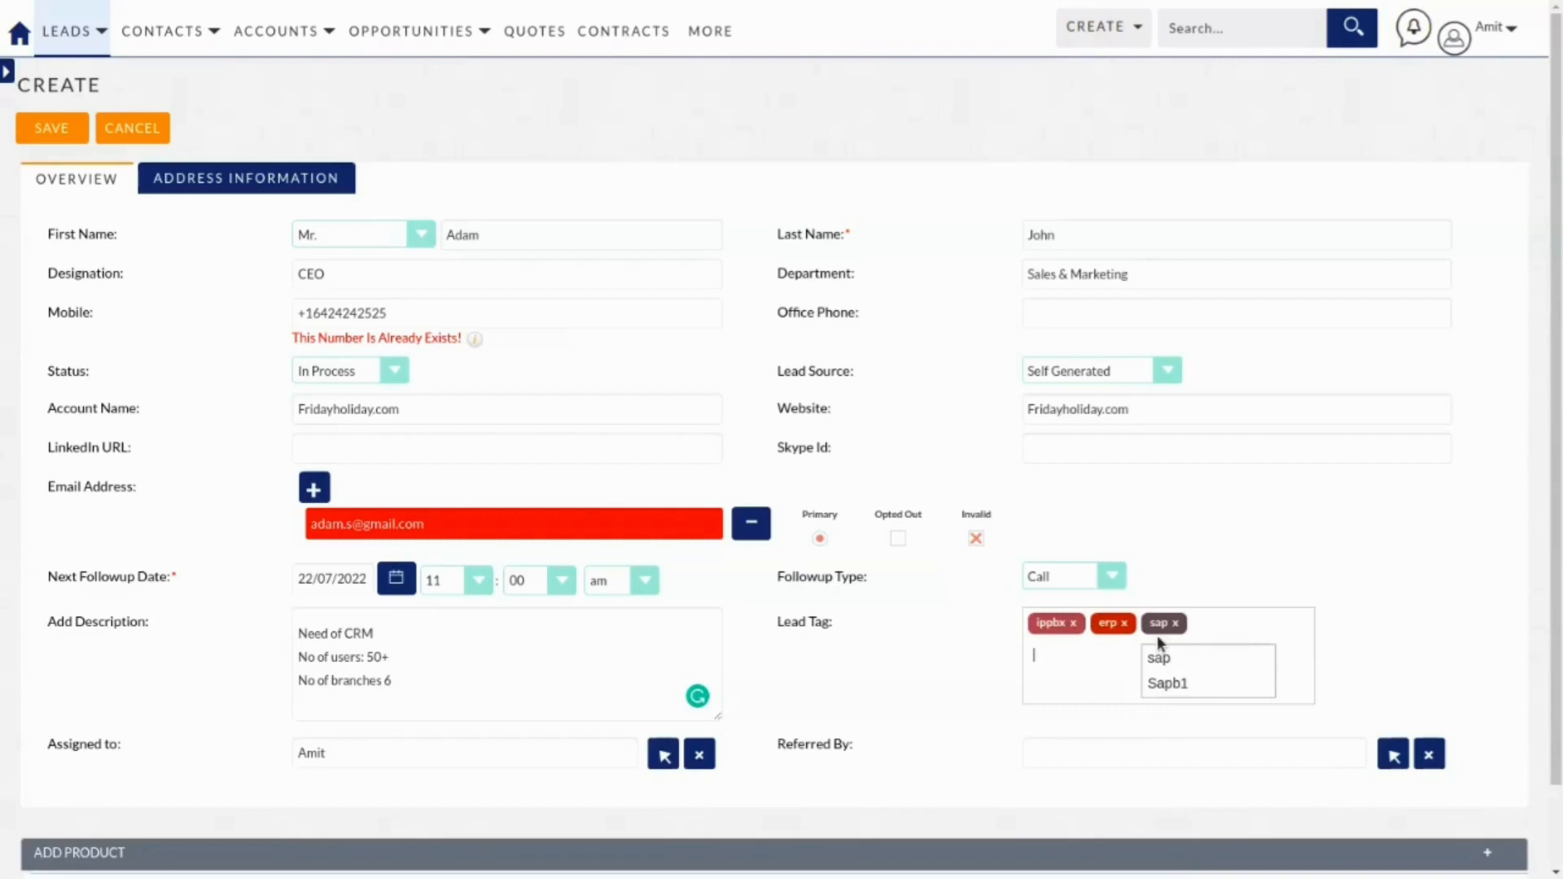
pyautogui.write('laptop')
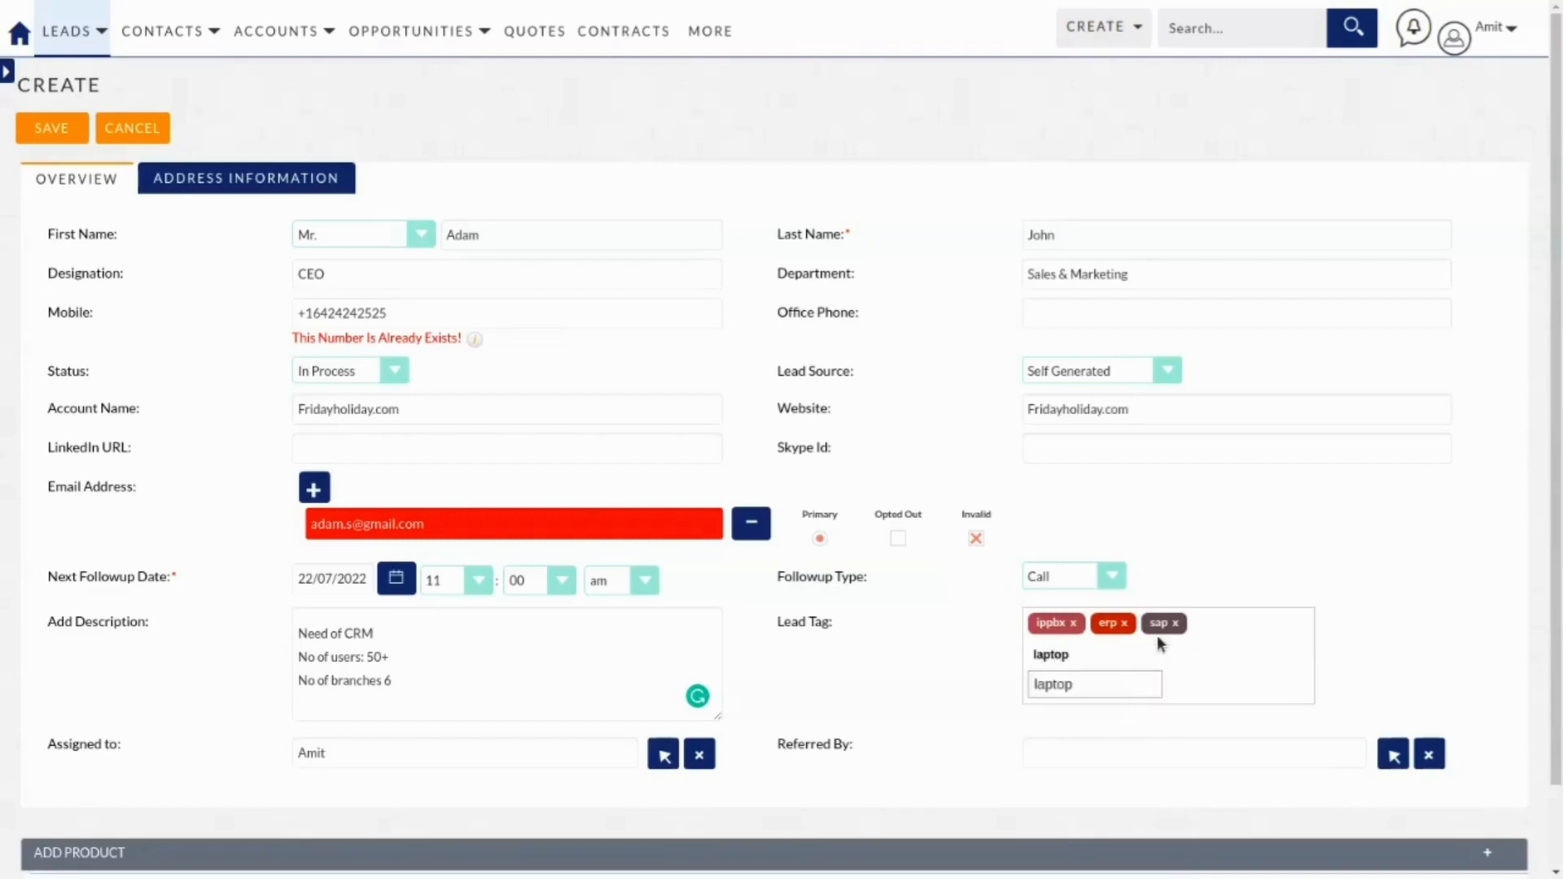
pyautogui.press('Return')
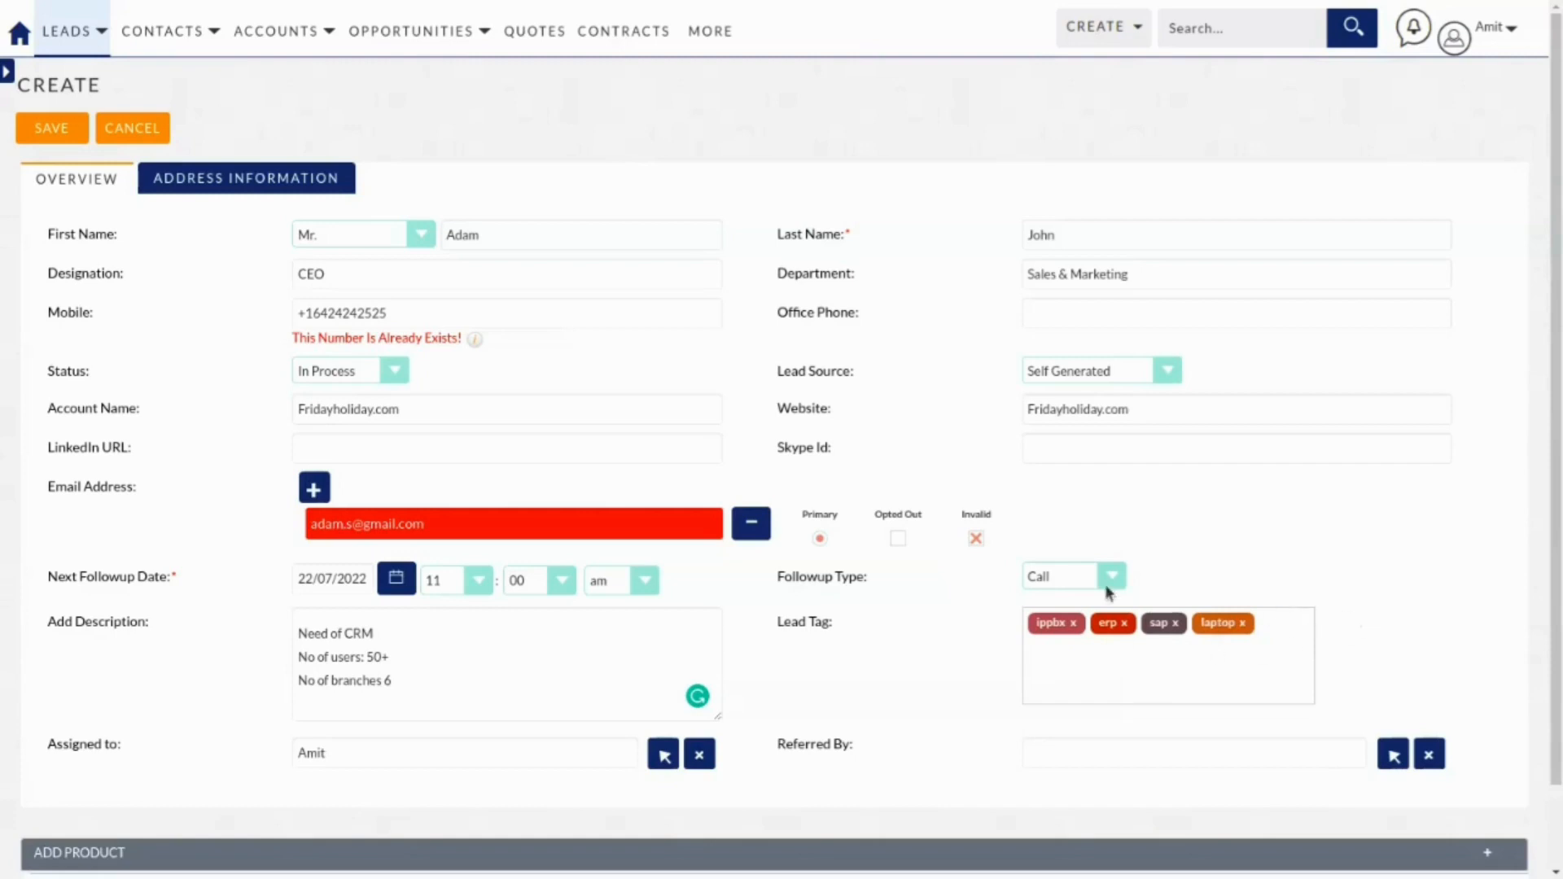
# Reassign the lead to the same user and expand the Add Product section.
pyautogui.scroll(-1, 578, 558)
pyautogui.scroll(-1, 572, 560)
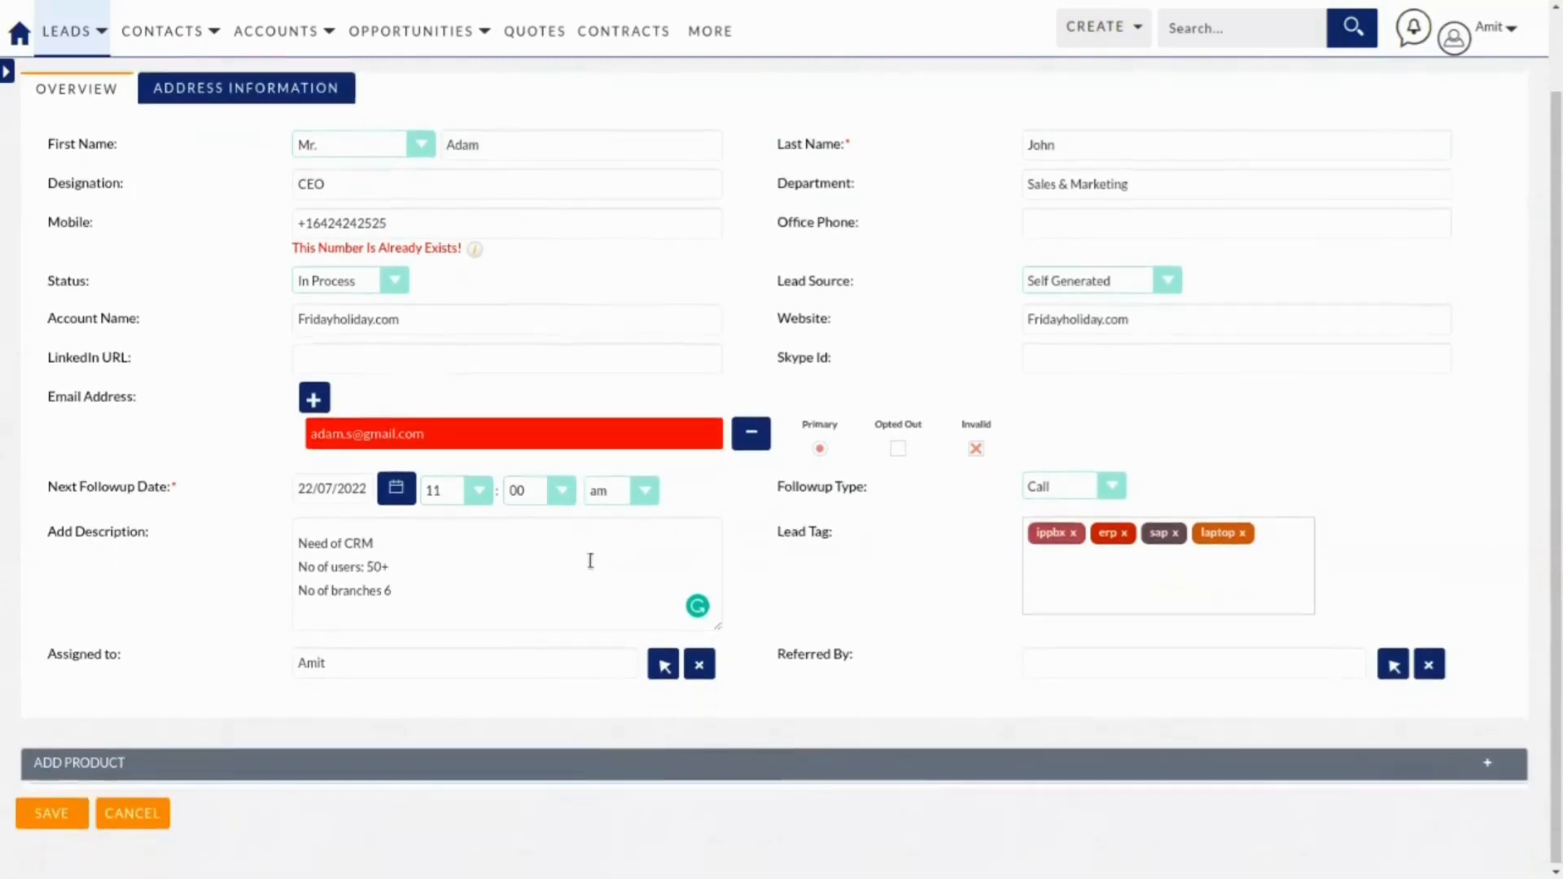
pyautogui.click(459, 670)
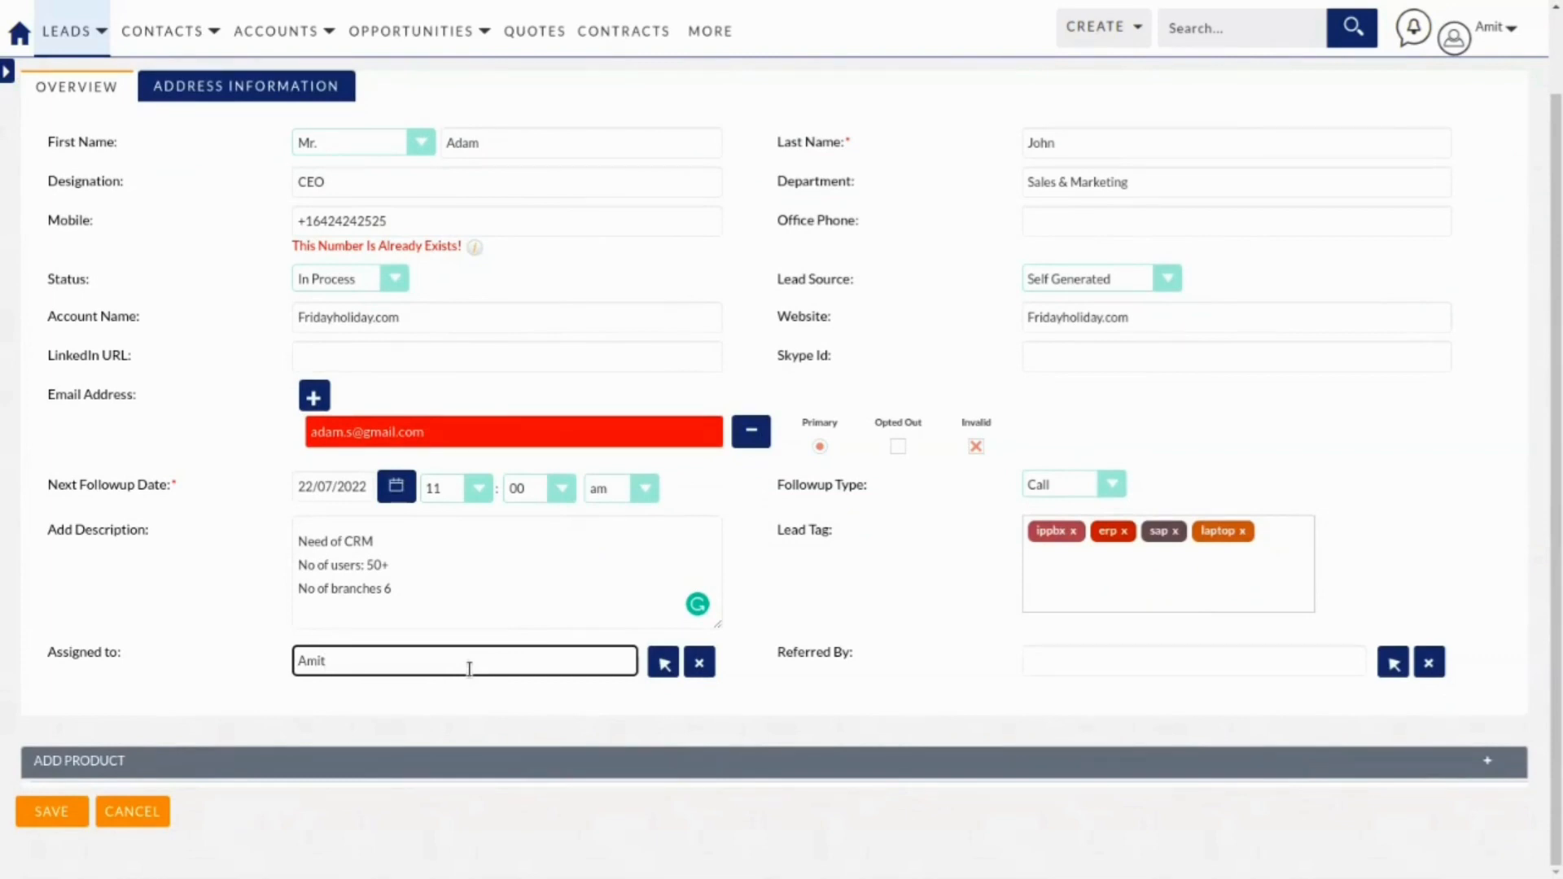
pyautogui.press('BackSpace')
pyautogui.press('BackSpace')
pyautogui.press('BackSpace')
pyautogui.press('BackSpace')
pyautogui.write('amit')
pyautogui.click(322, 691)
pyautogui.click(1122, 668)
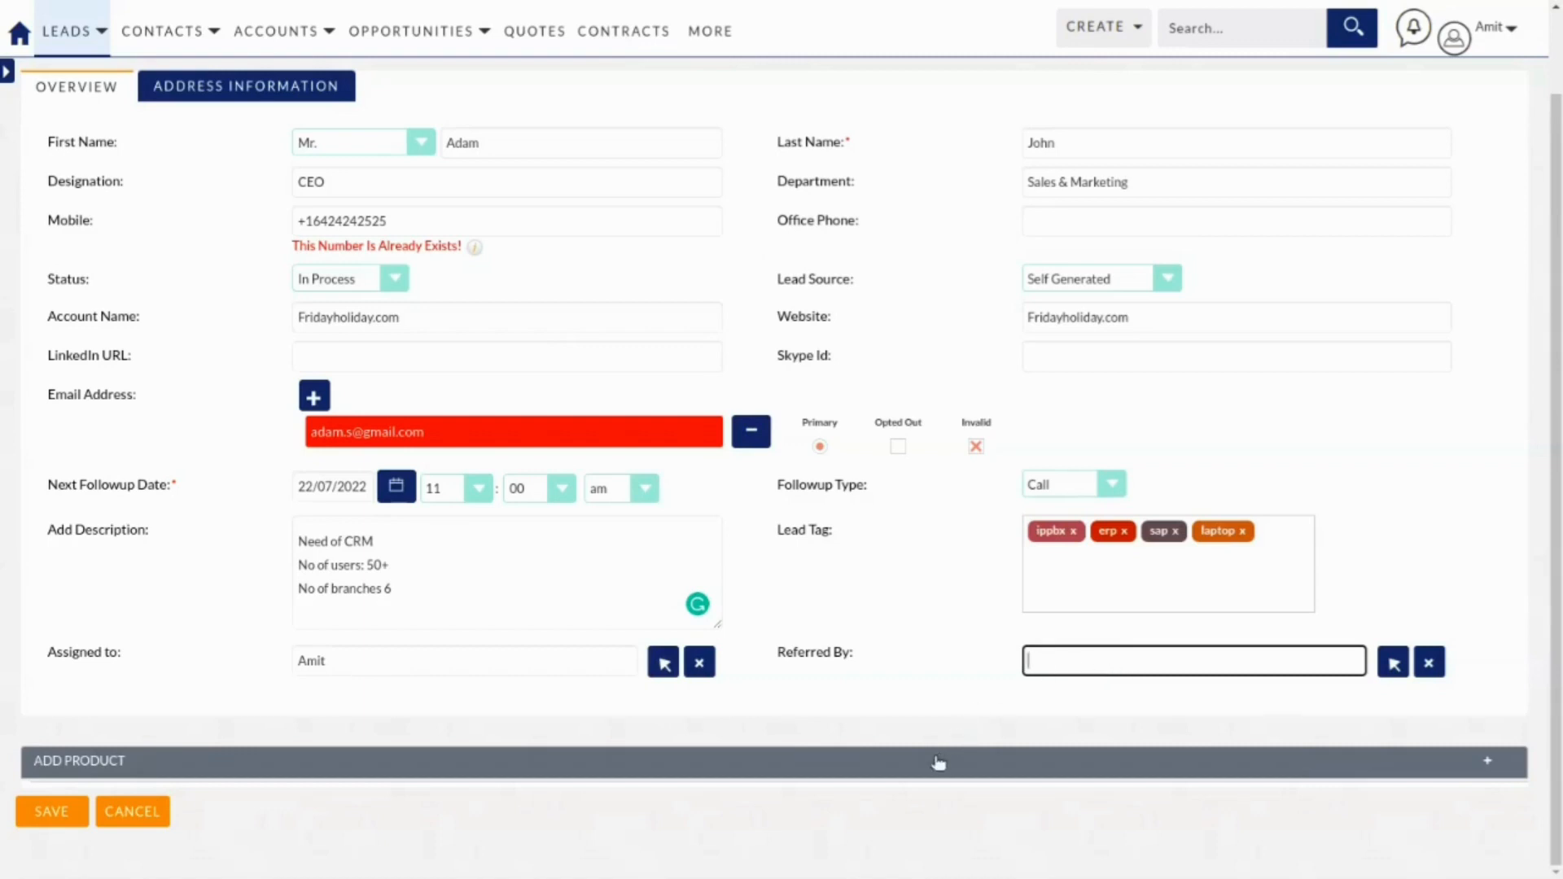
pyautogui.click(938, 762)
pyautogui.scroll(-1, 914, 708)
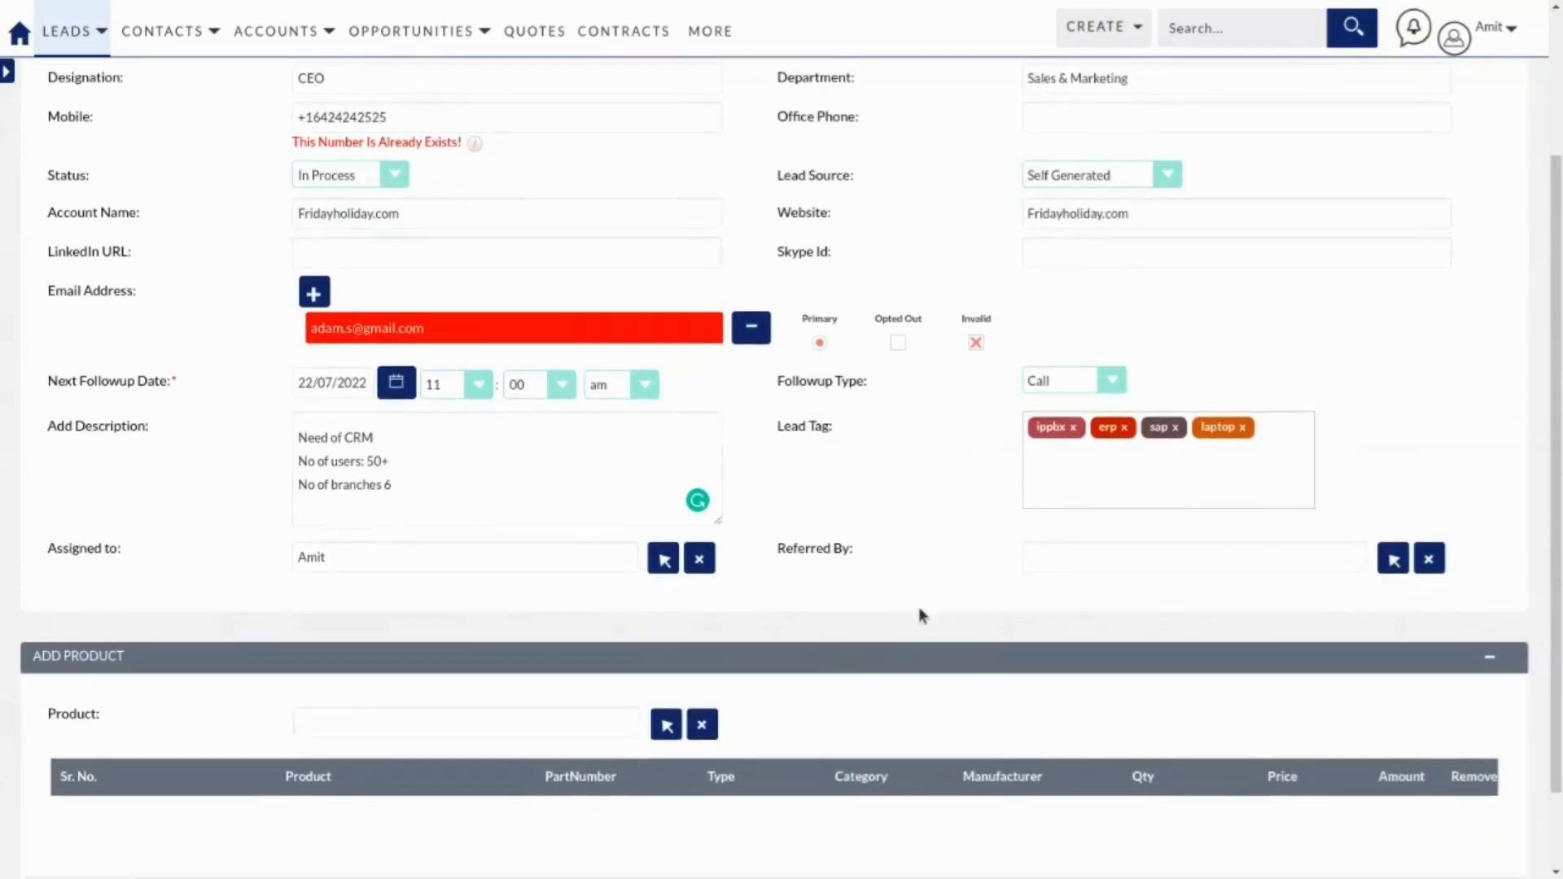
# Add SAP Business one (B1) with quantity 2, for an amount of 600000.
pyautogui.click(402, 719)
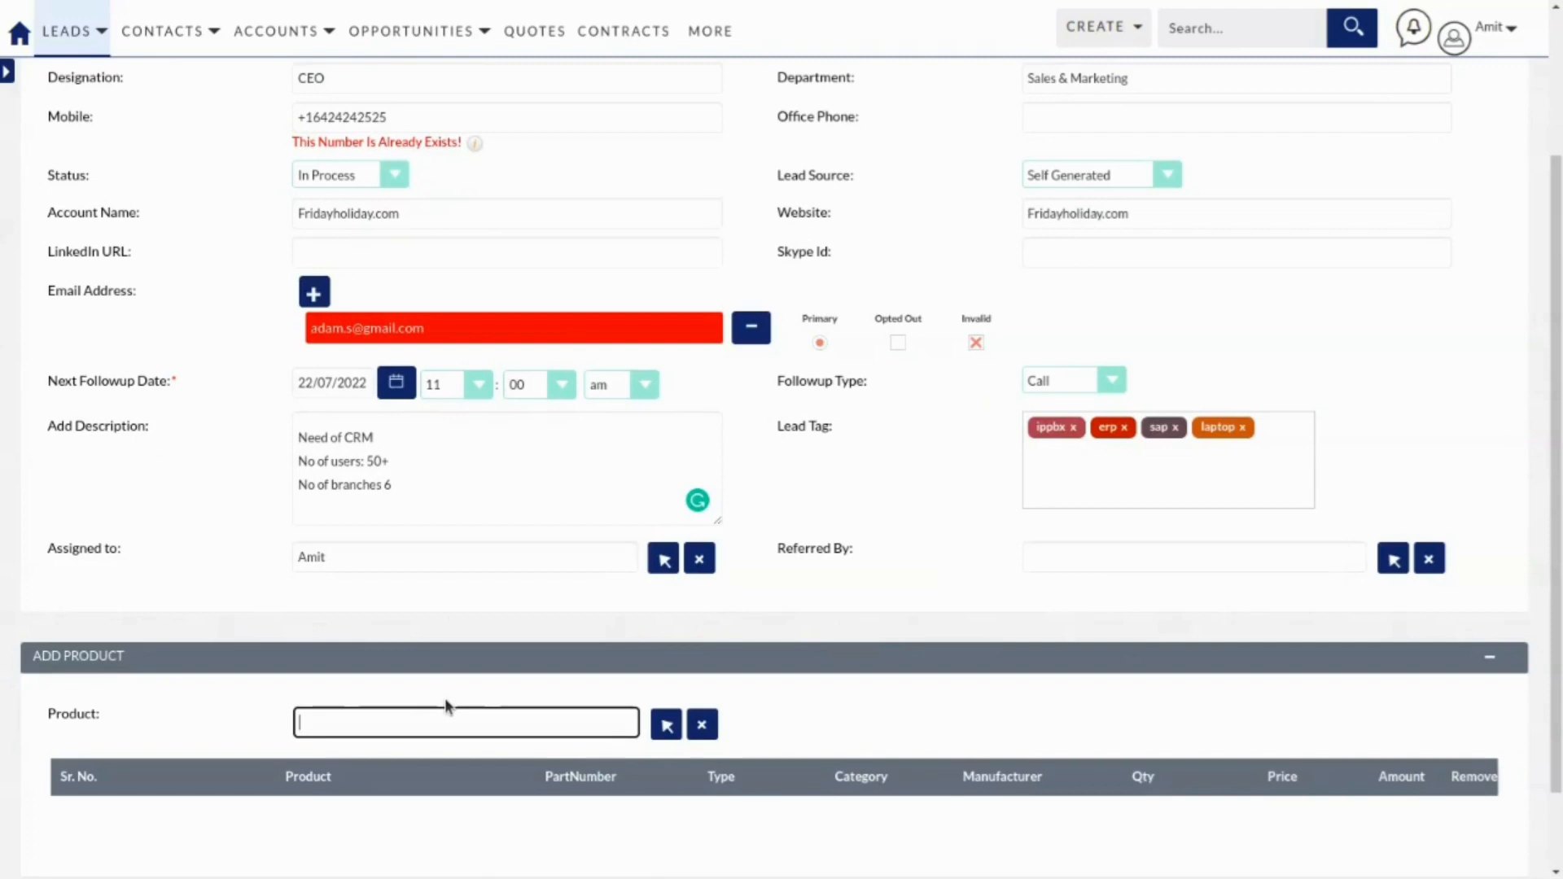
pyautogui.write('sap')
pyautogui.press('Down')
pyautogui.click(450, 752)
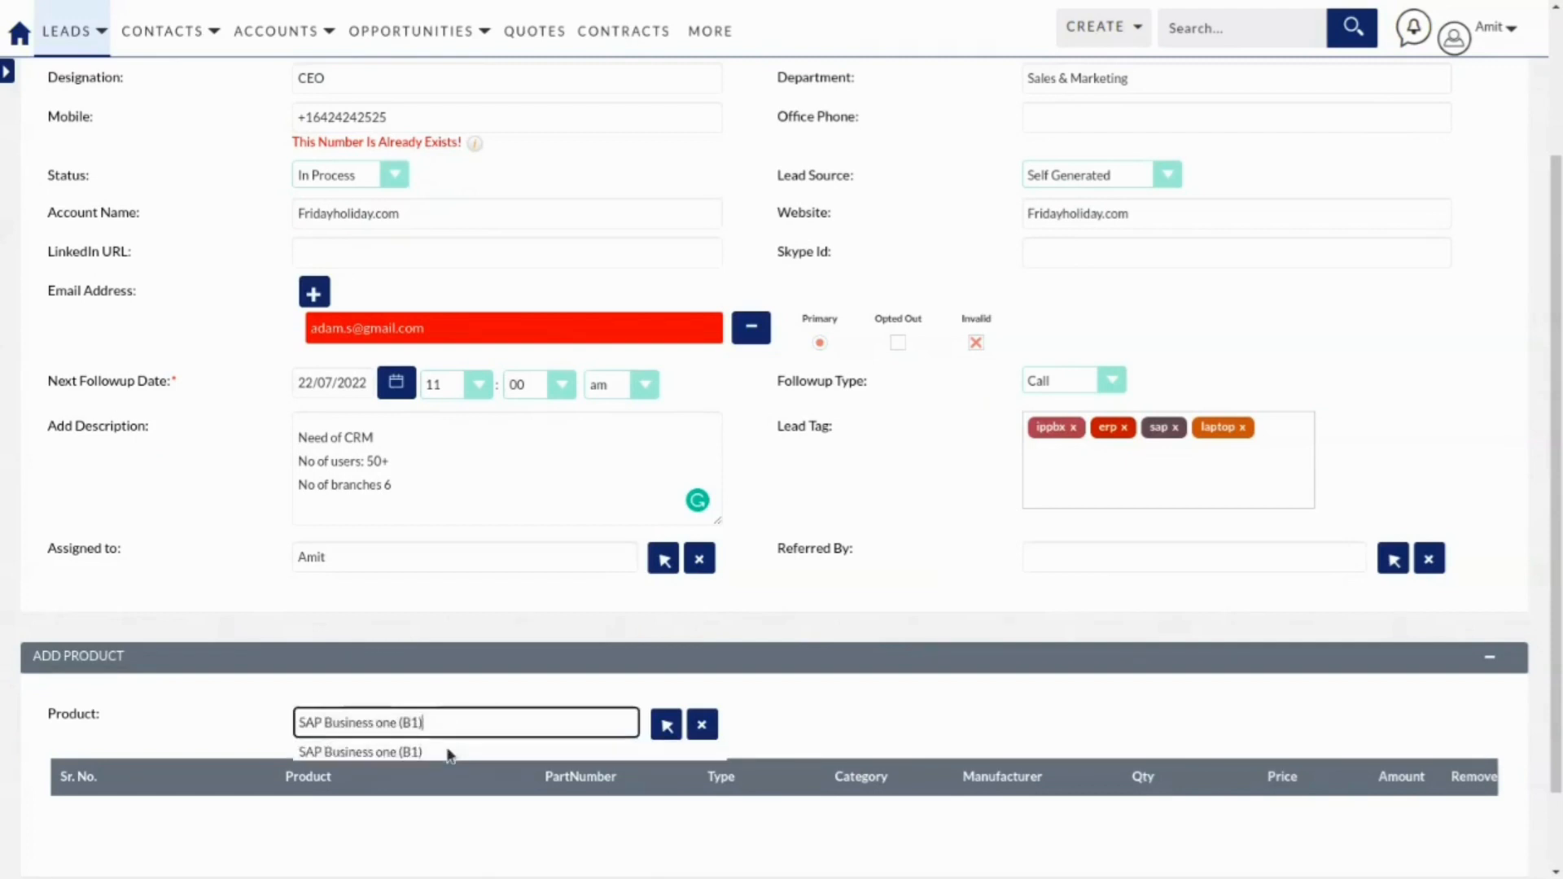
pyautogui.scroll(-2, 536, 664)
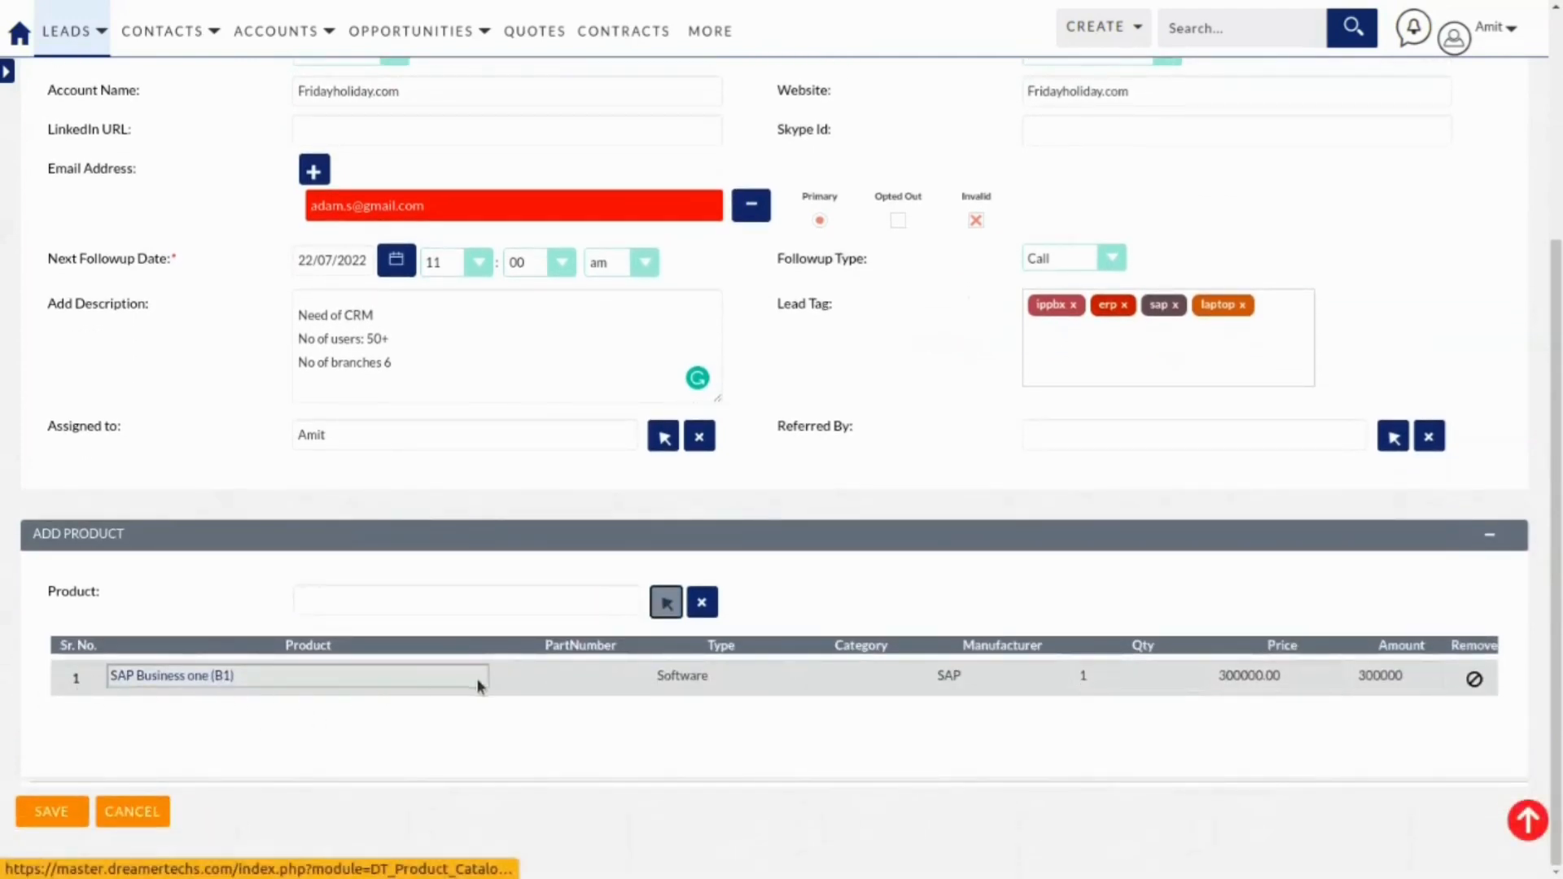
pyautogui.click(1108, 675)
pyautogui.press('BackSpace')
pyautogui.write('2')
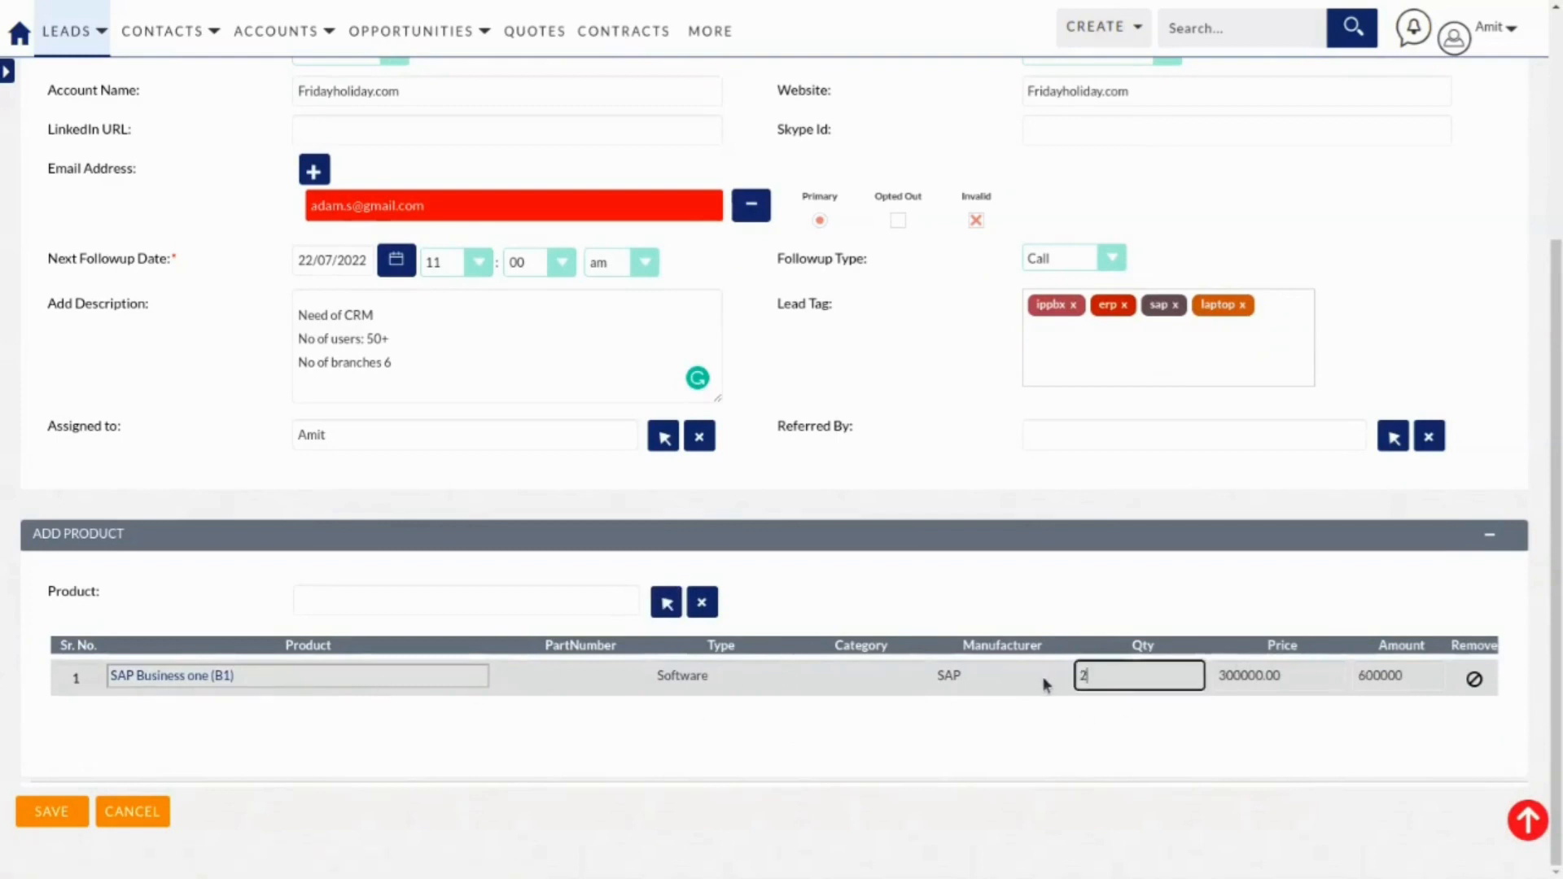
pyautogui.press('Tab')
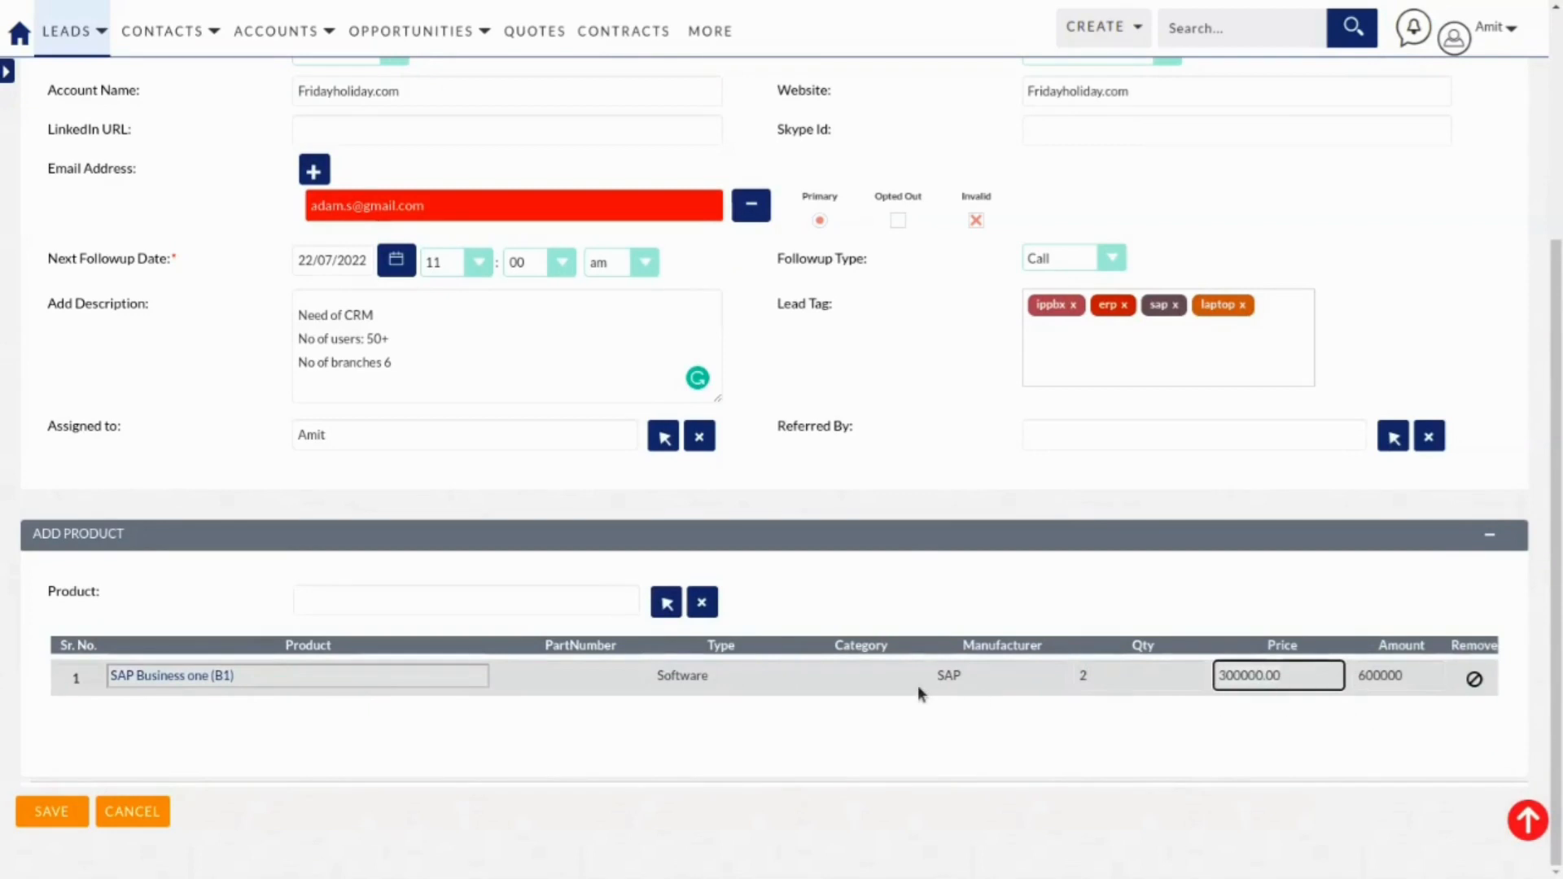
pyautogui.scroll(2, 918, 684)
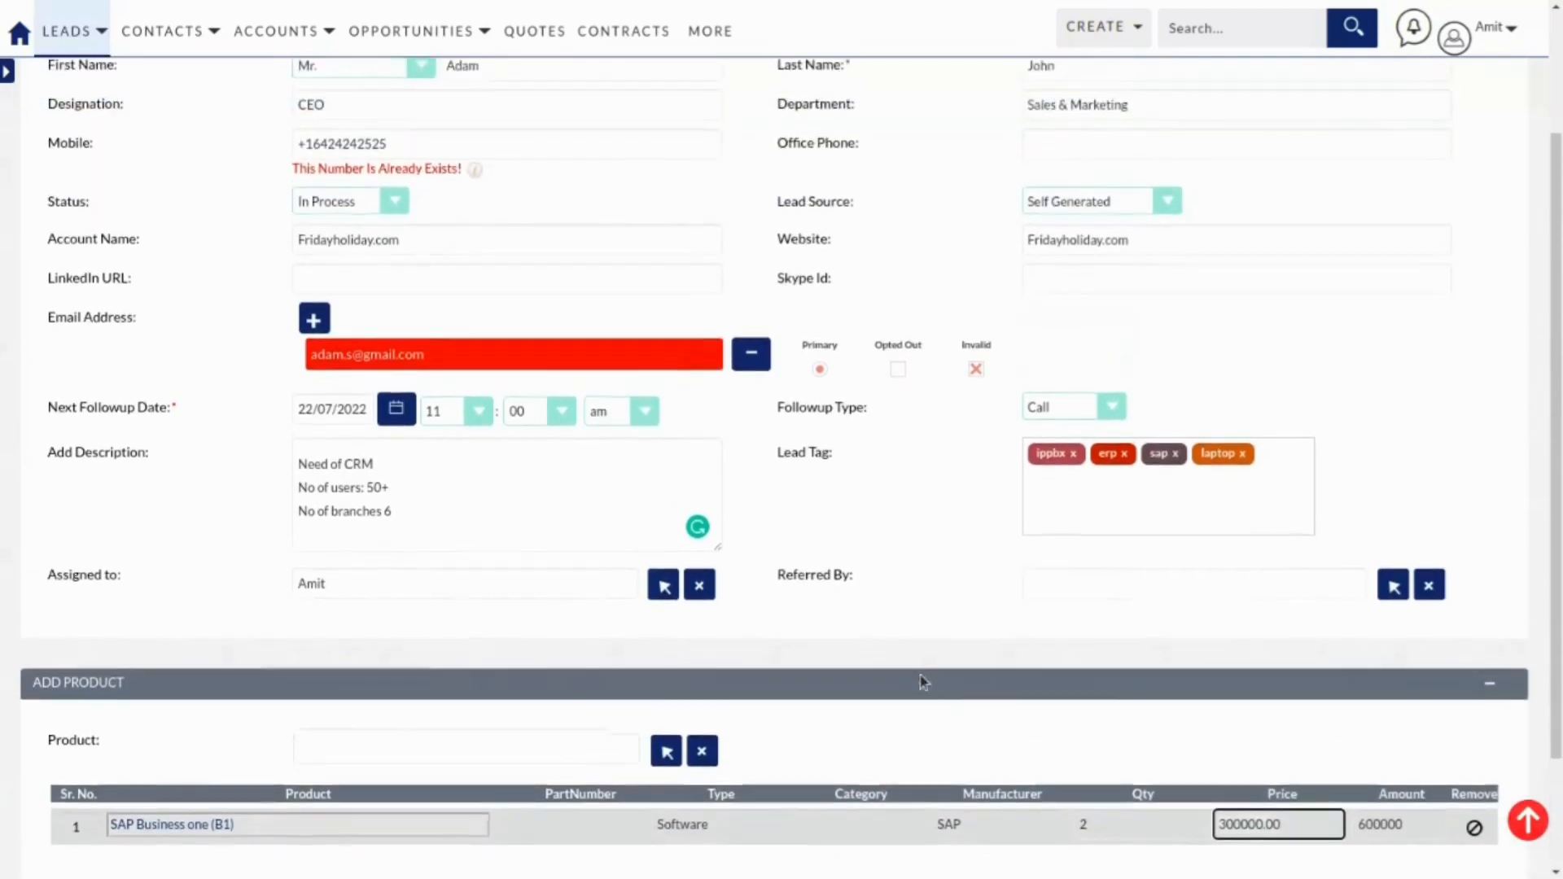
pyautogui.scroll(3, 919, 680)
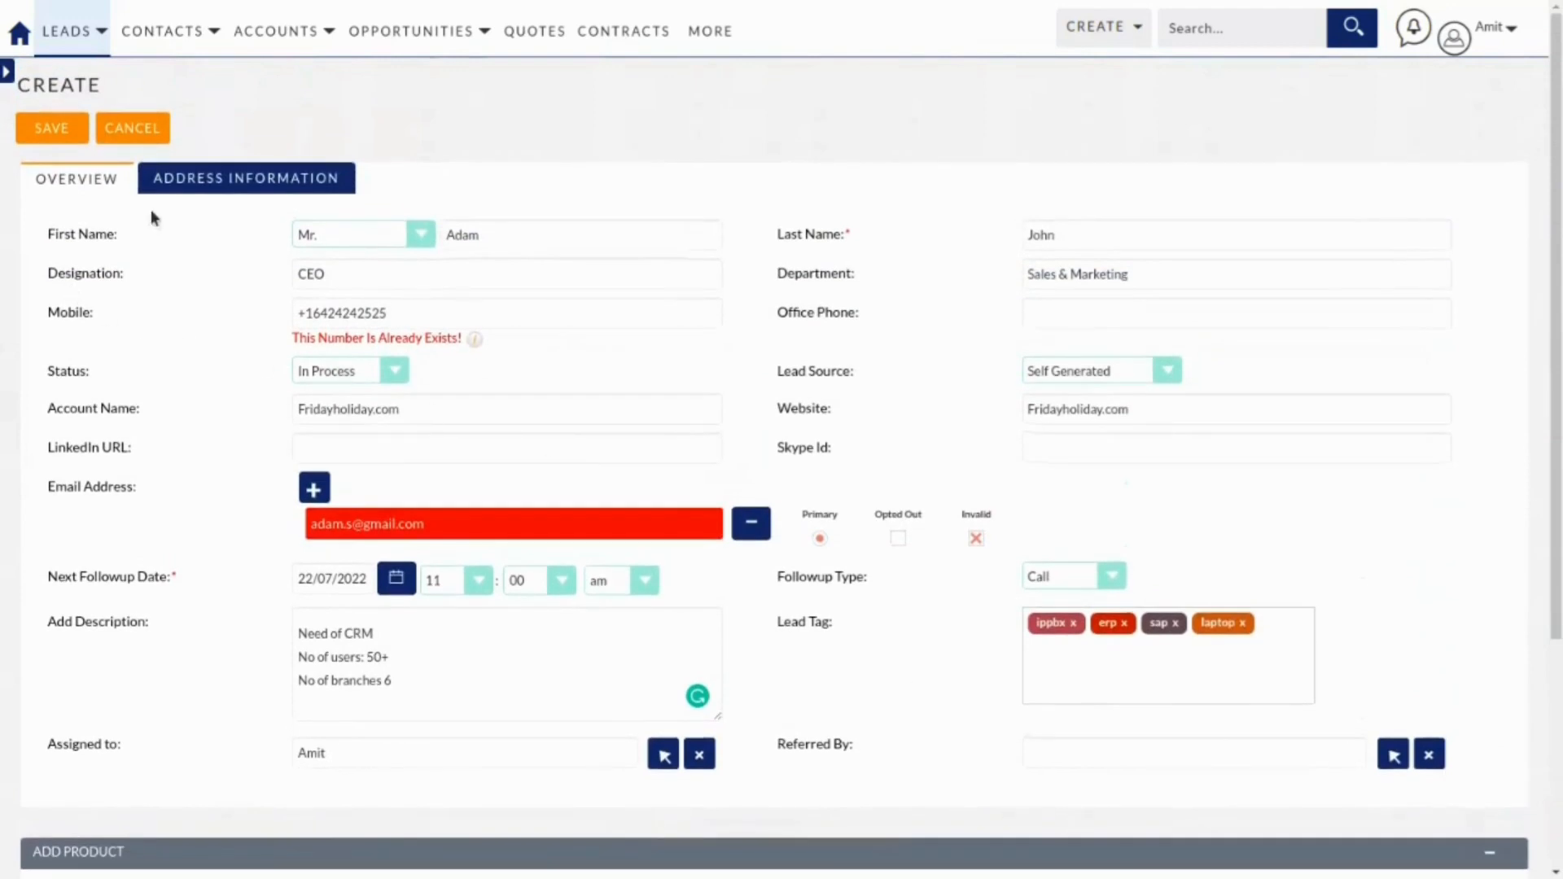
# Set the primary address to Canada Place from the address suggestions, then return to Overview.
pyautogui.click(224, 179)
pyautogui.click(388, 342)
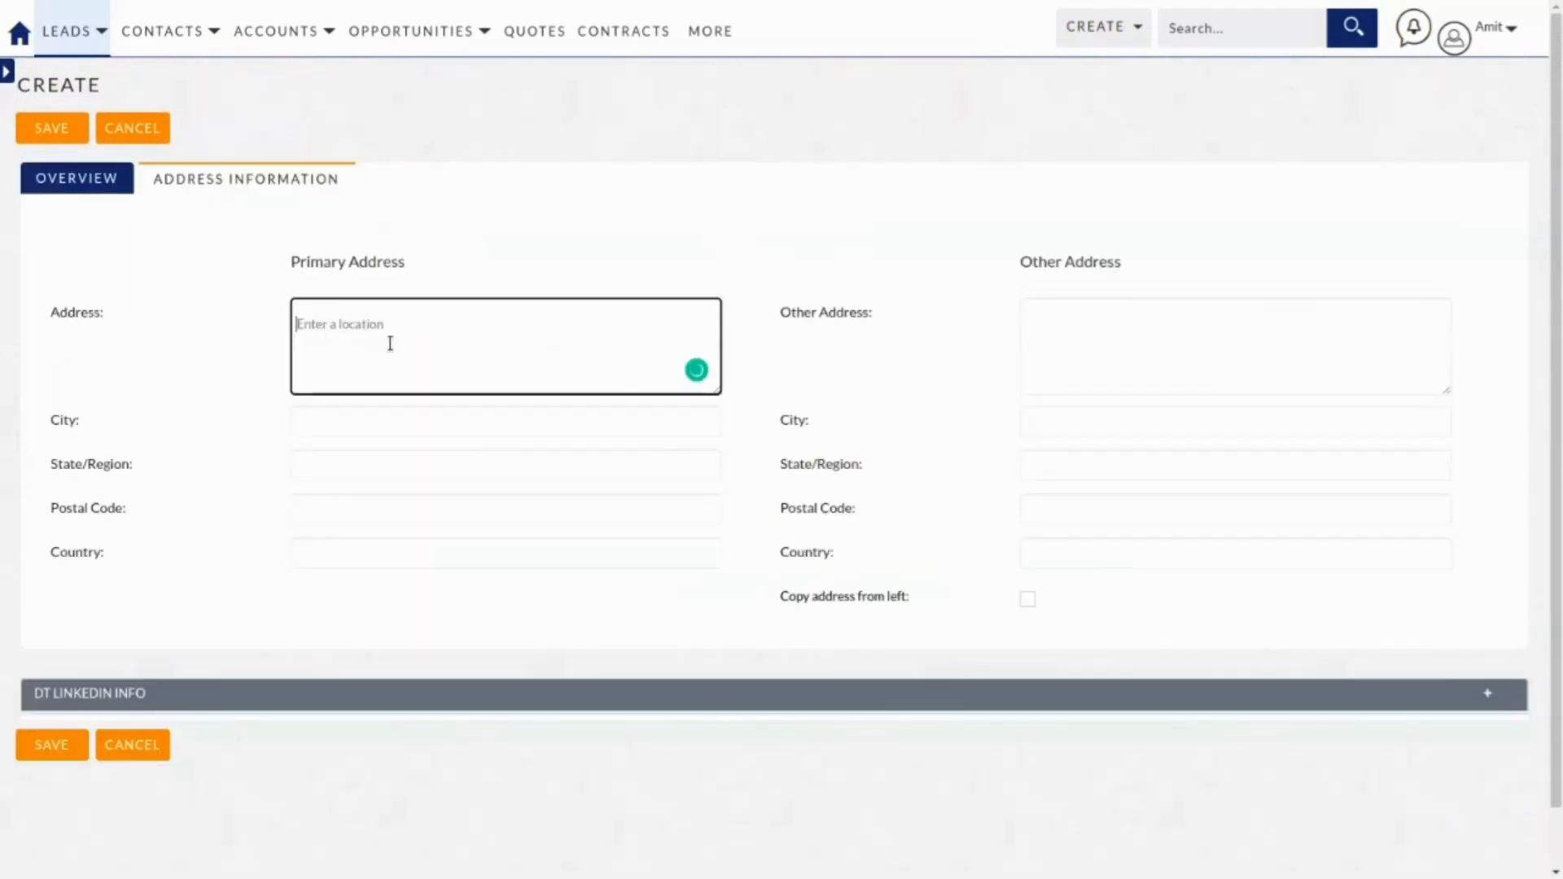
pyautogui.write('canada')
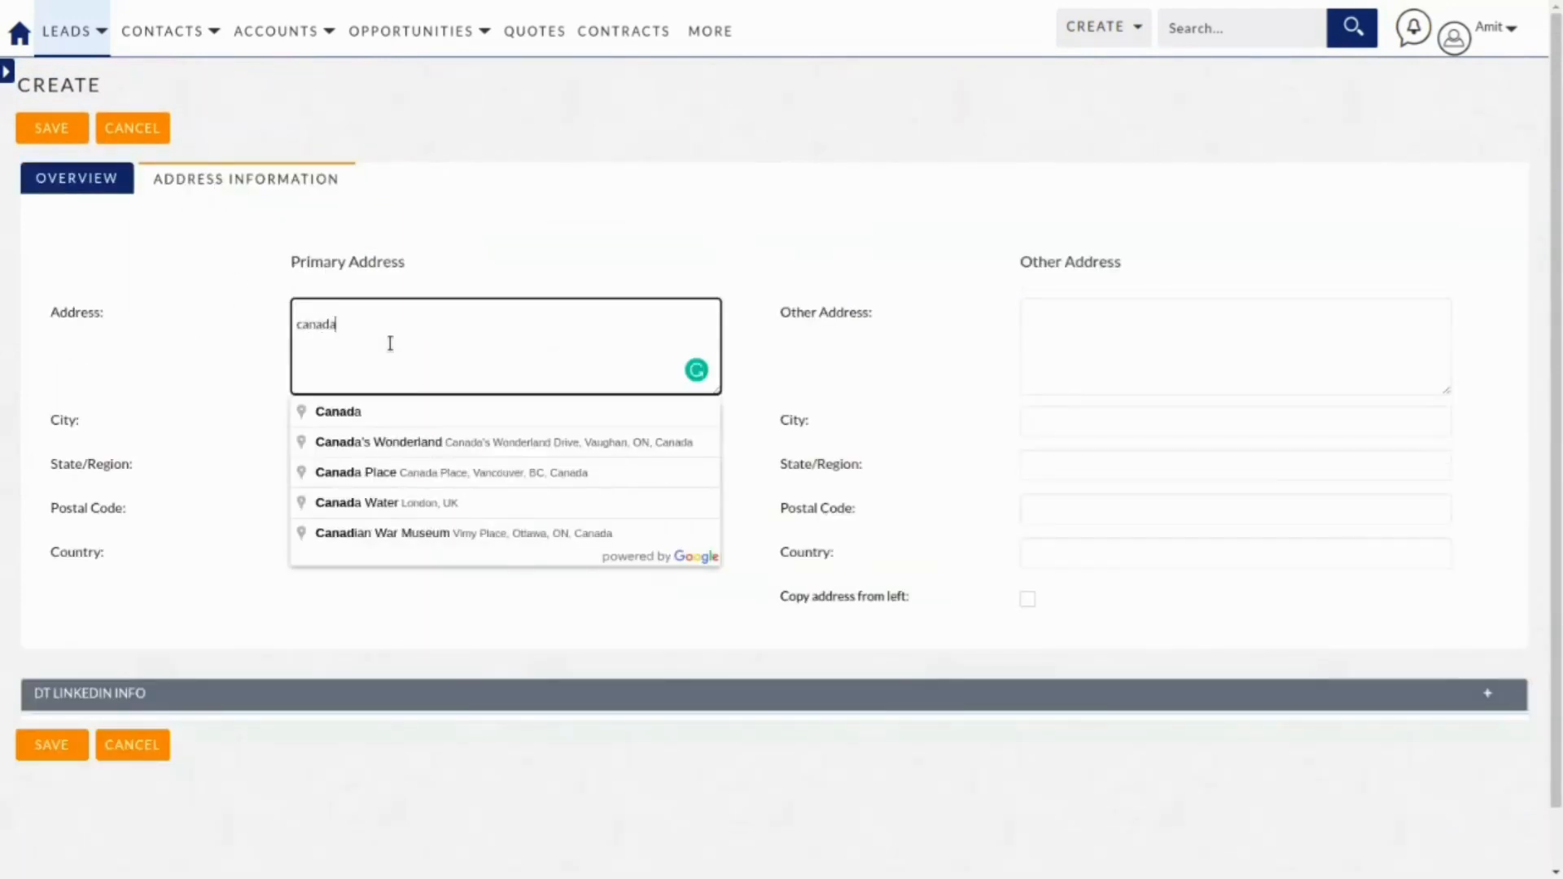
pyautogui.click(407, 474)
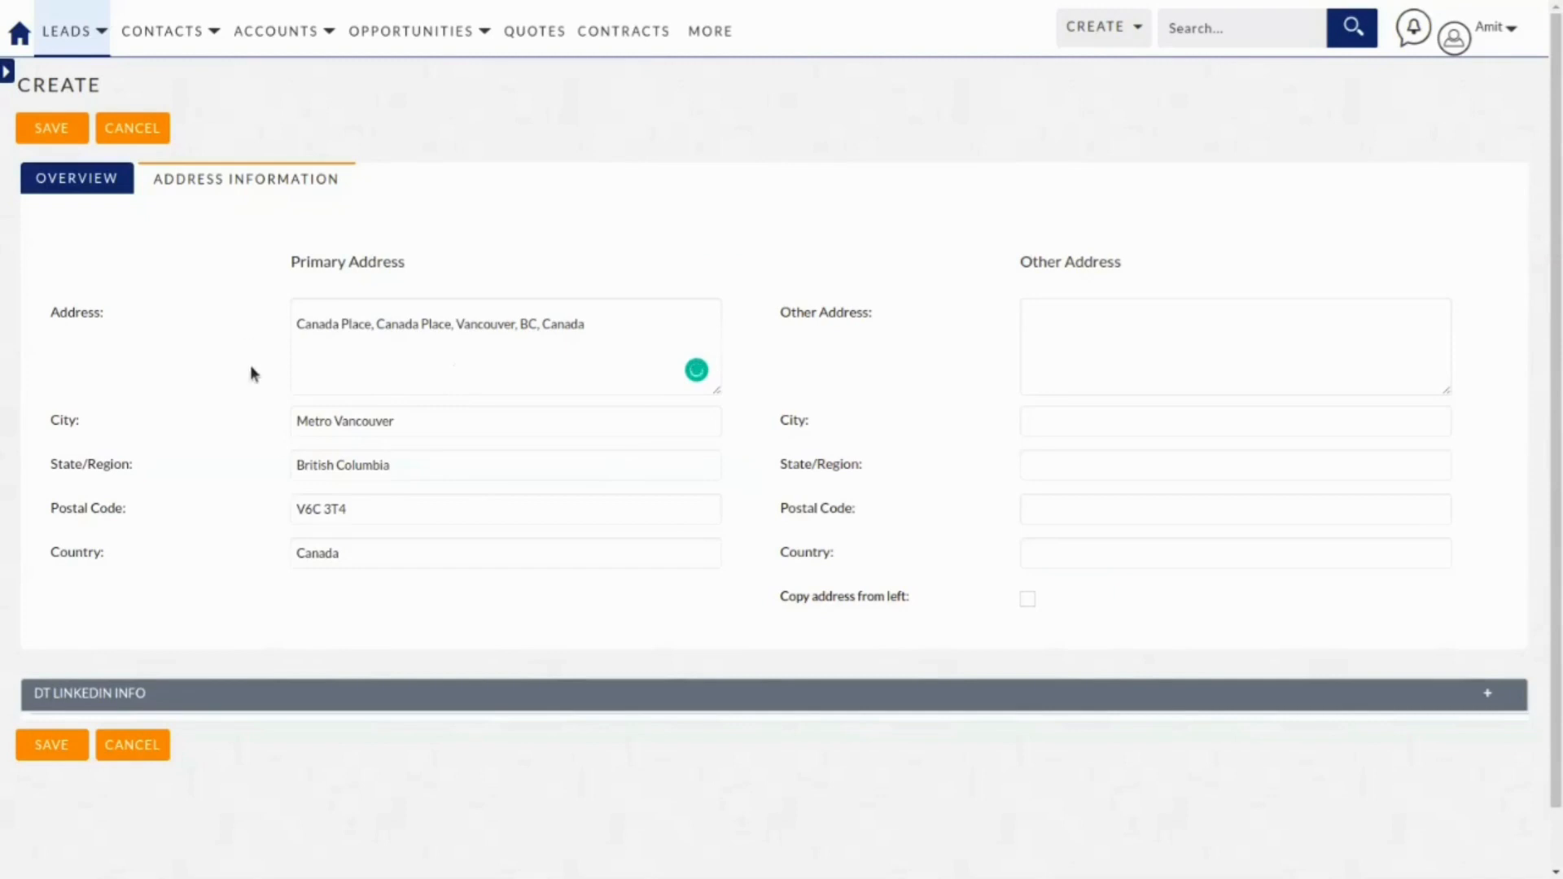
pyautogui.click(72, 181)
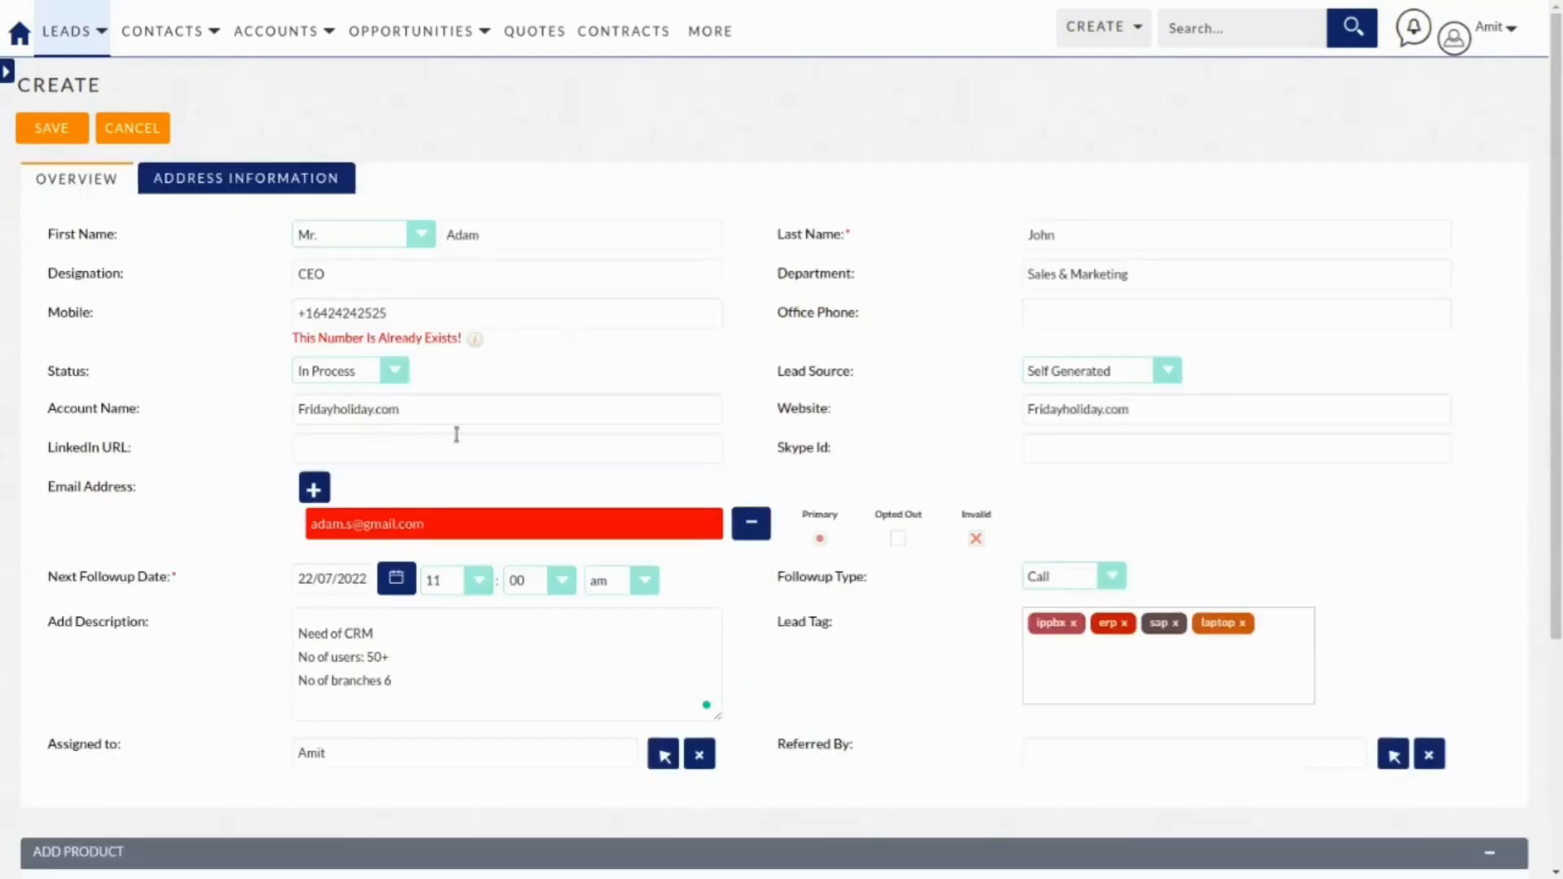
pyautogui.scroll(-3, 458, 435)
pyautogui.scroll(3, 463, 434)
# Save the new Fridayholiday.com lead record.
pyautogui.click(50, 128)
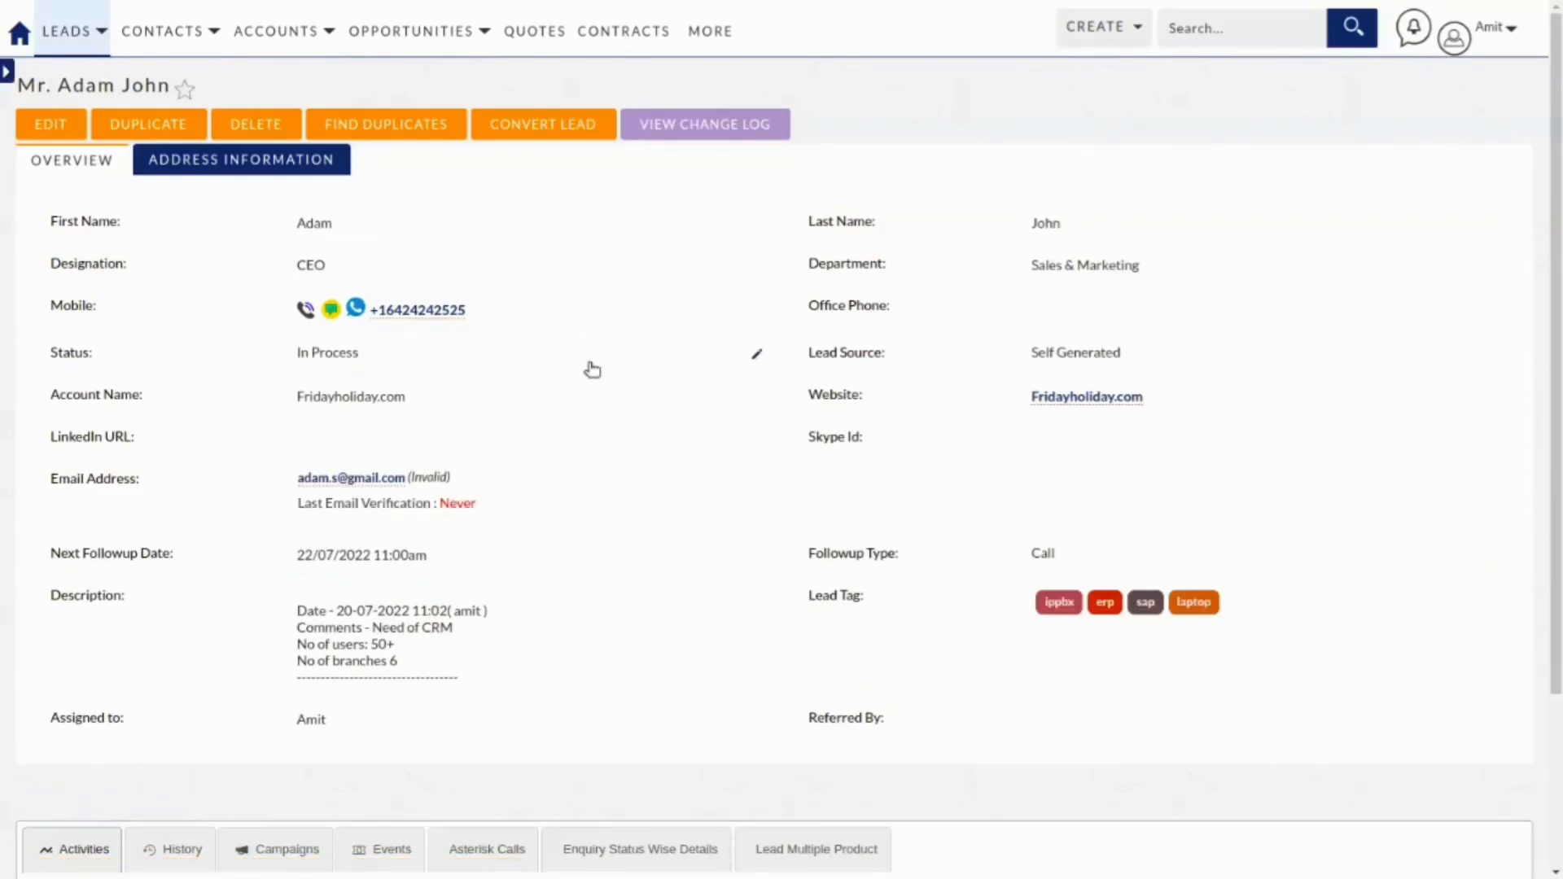
pyautogui.scroll(2, 603, 416)
pyautogui.scroll(-3, 575, 429)
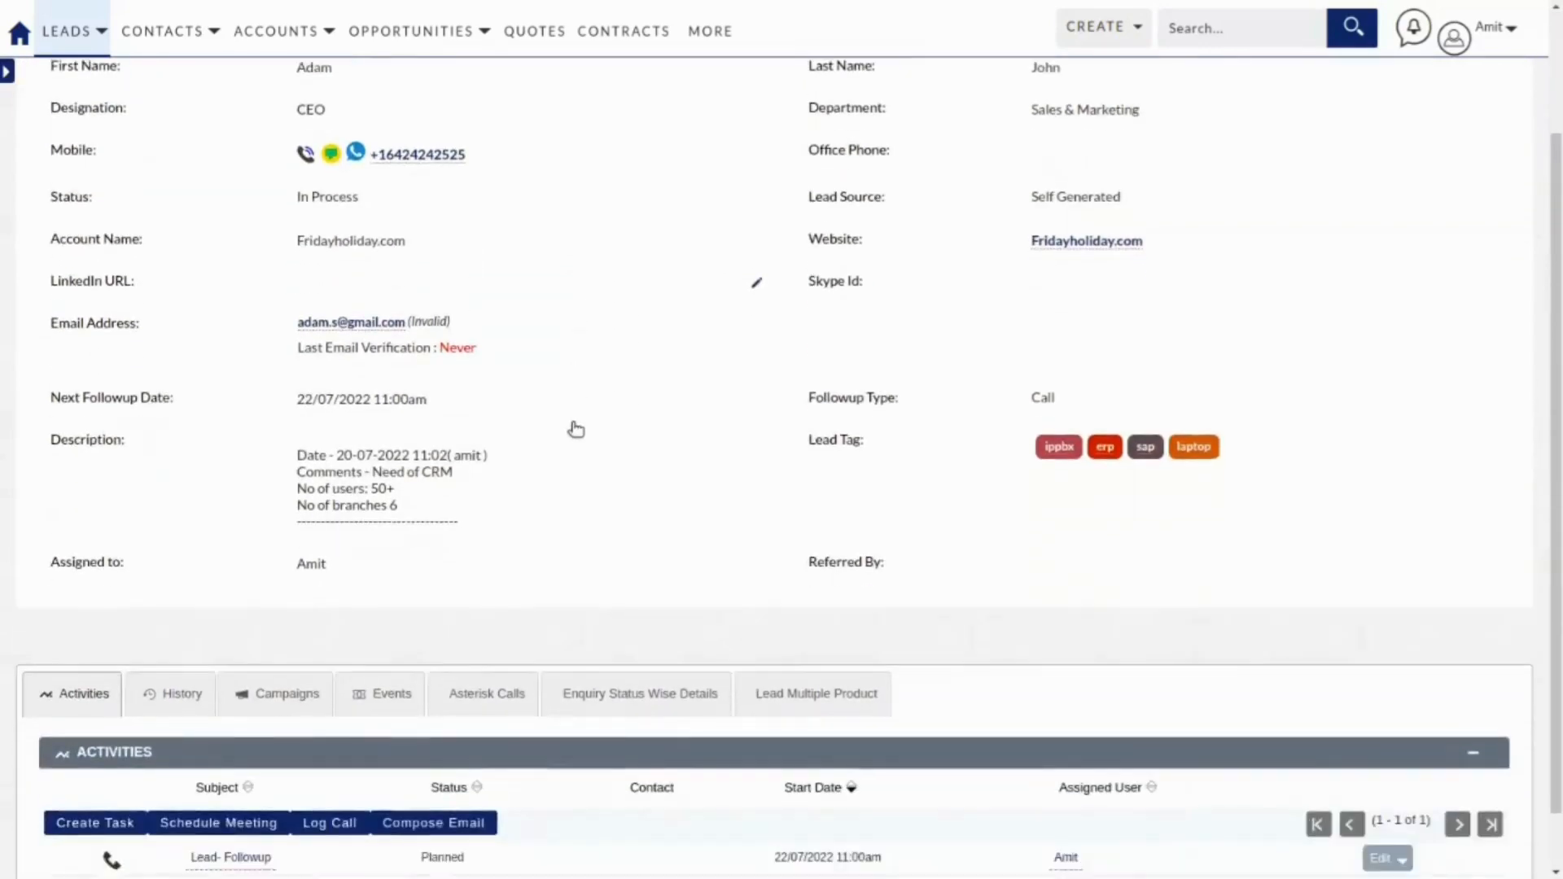
# Browse the lead's Products, Activities and History subpanels, ending on Enquiry Status Wise Details showing In Process.
pyautogui.click(780, 629)
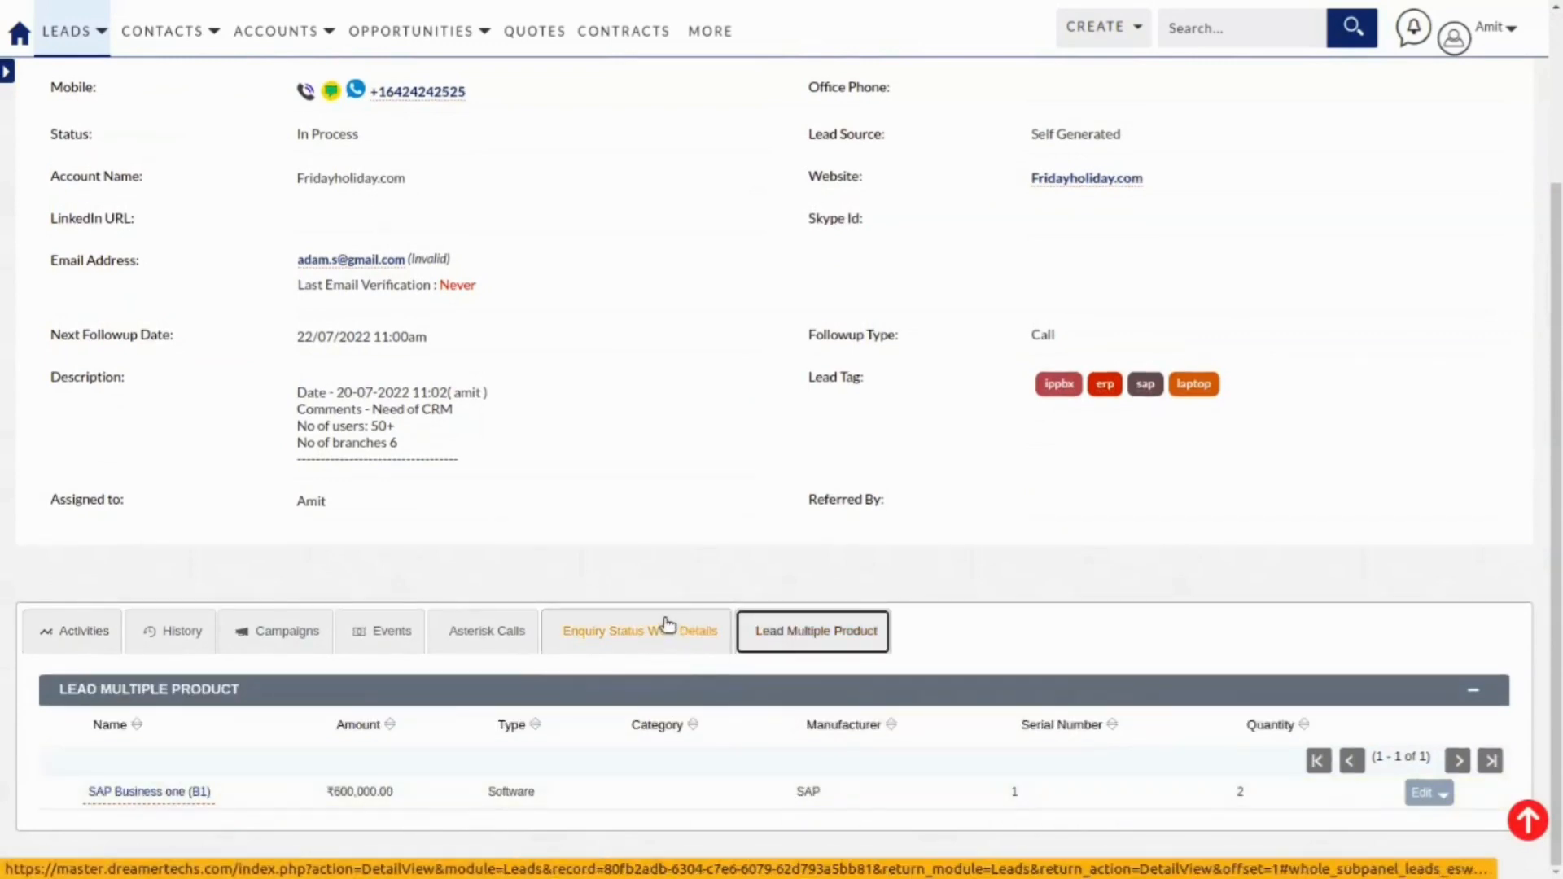
pyautogui.click(74, 630)
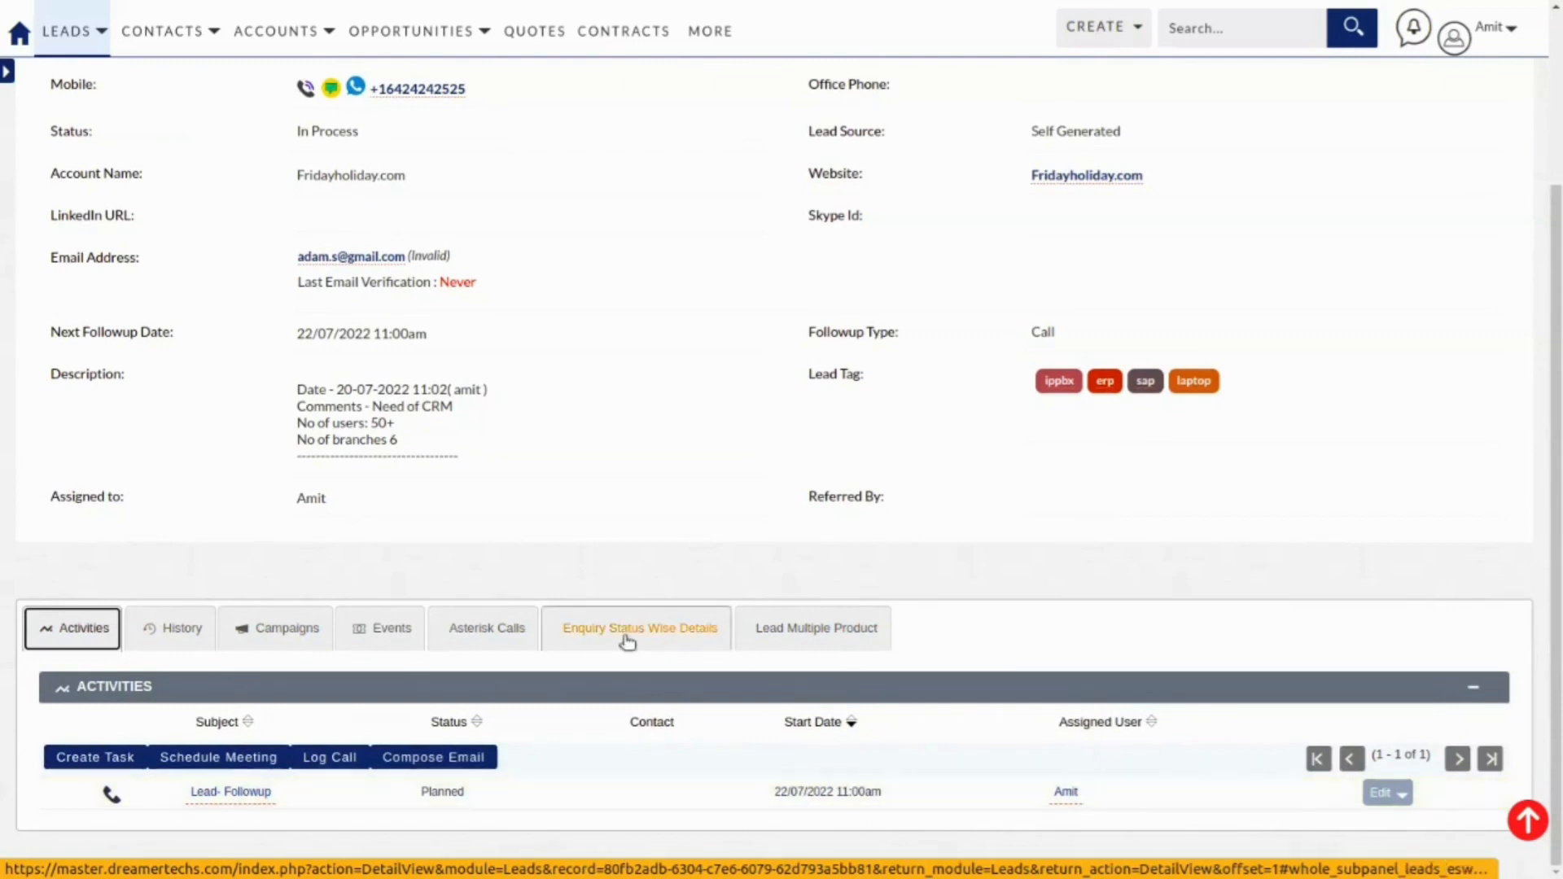
pyautogui.click(160, 629)
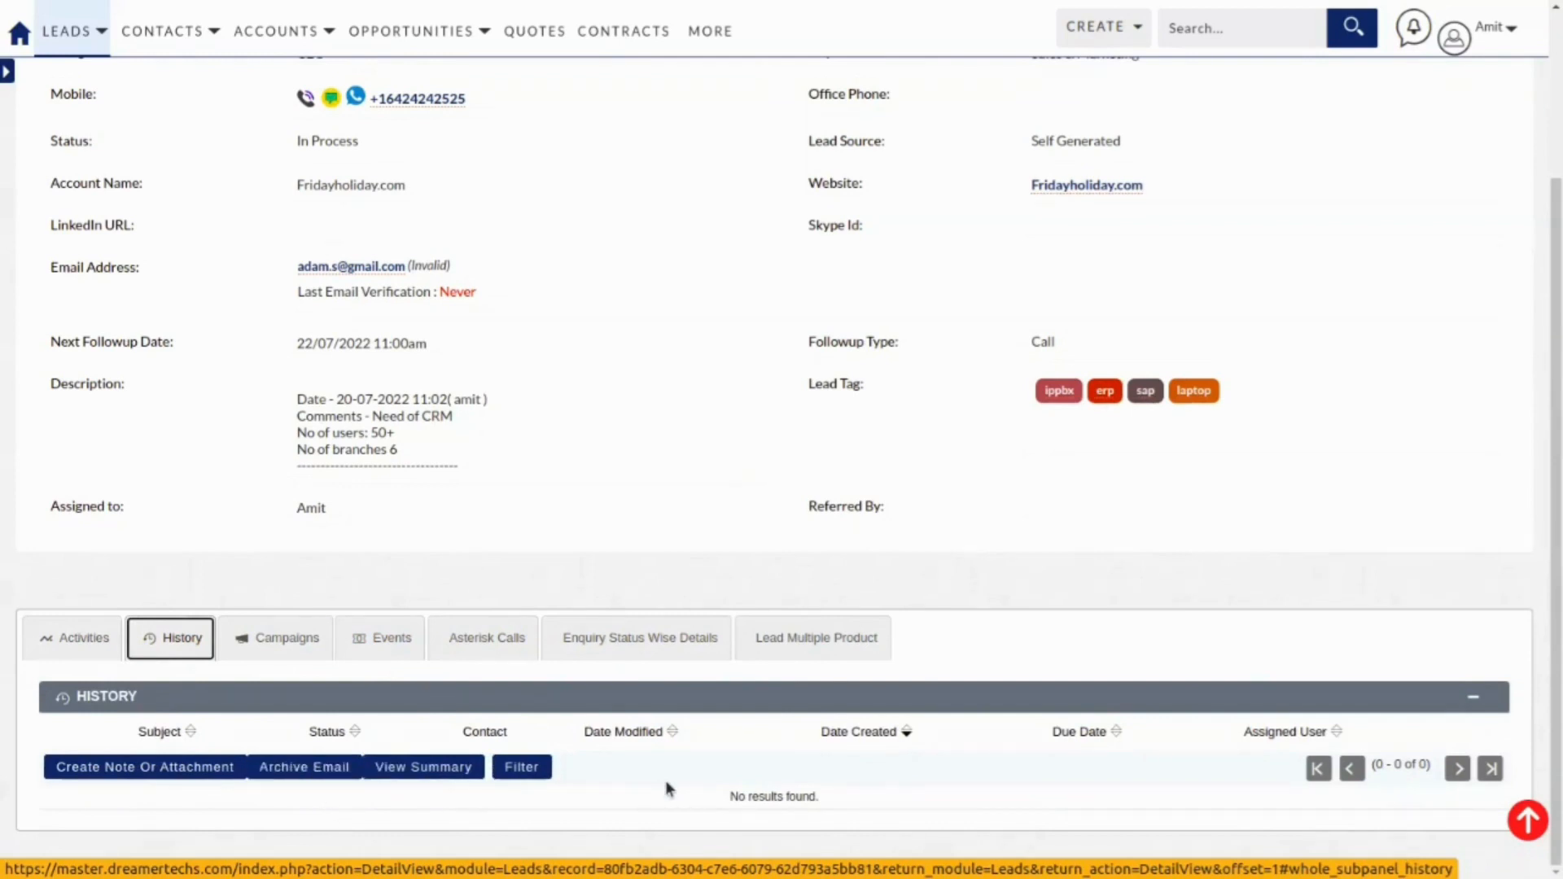
pyautogui.click(50, 638)
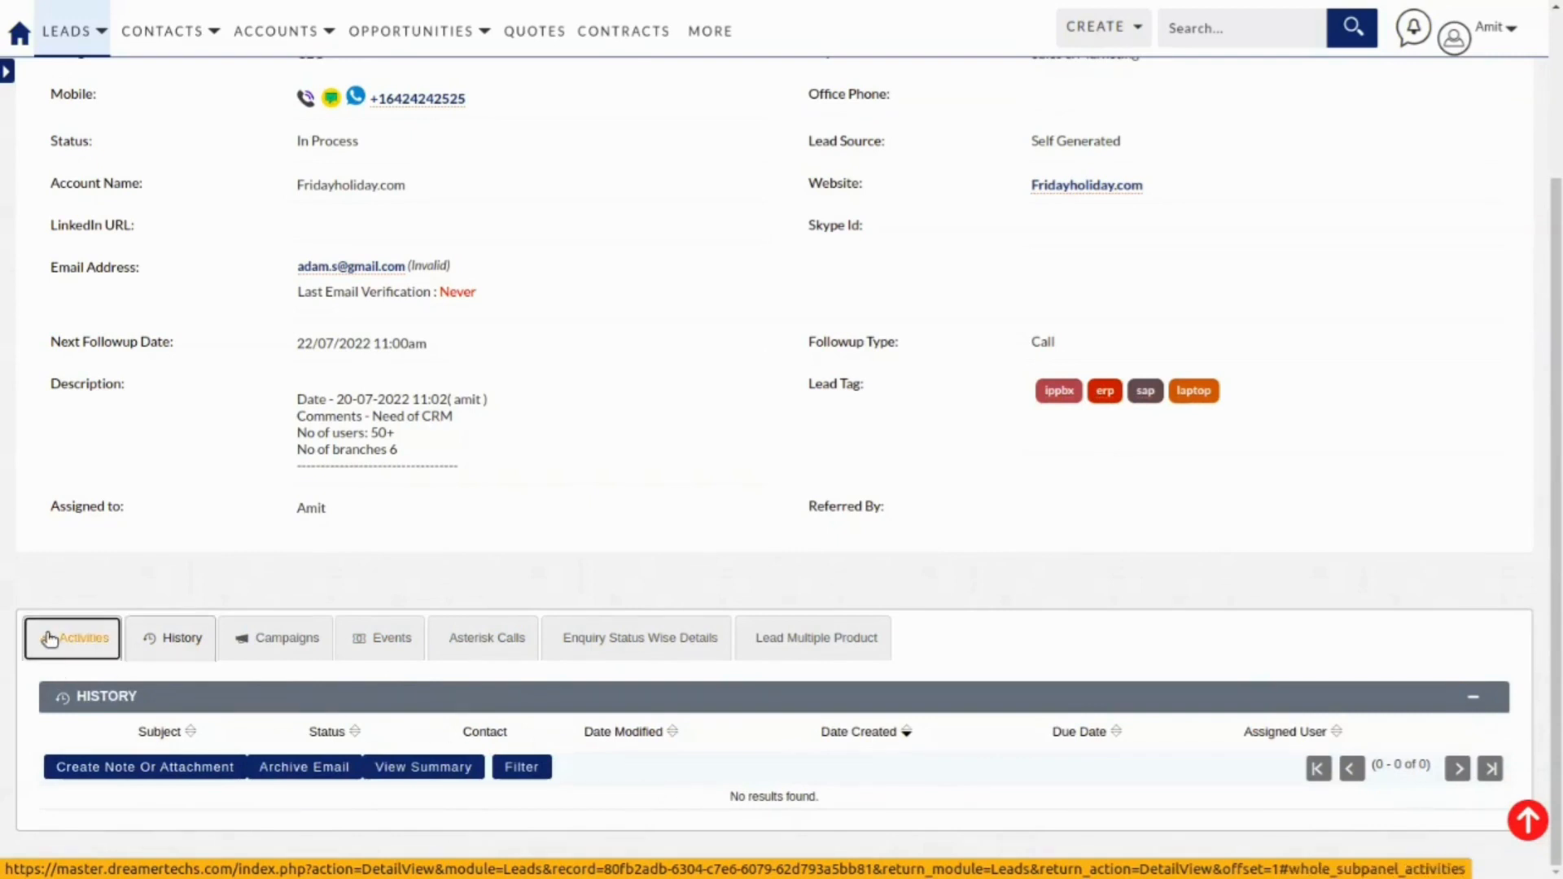
pyautogui.click(639, 646)
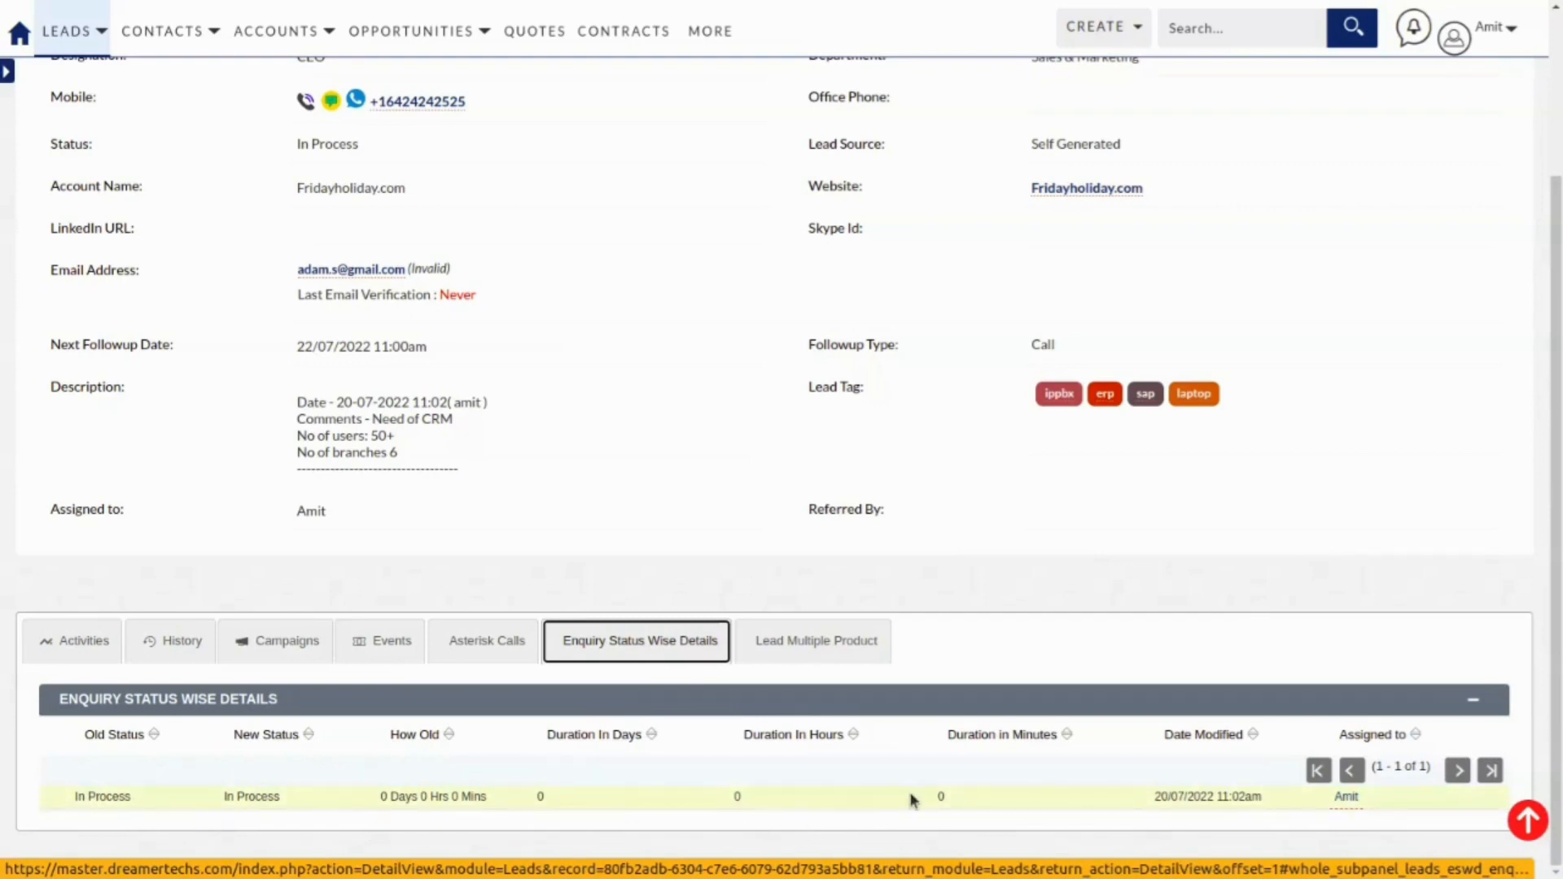
pyautogui.scroll(3, 913, 789)
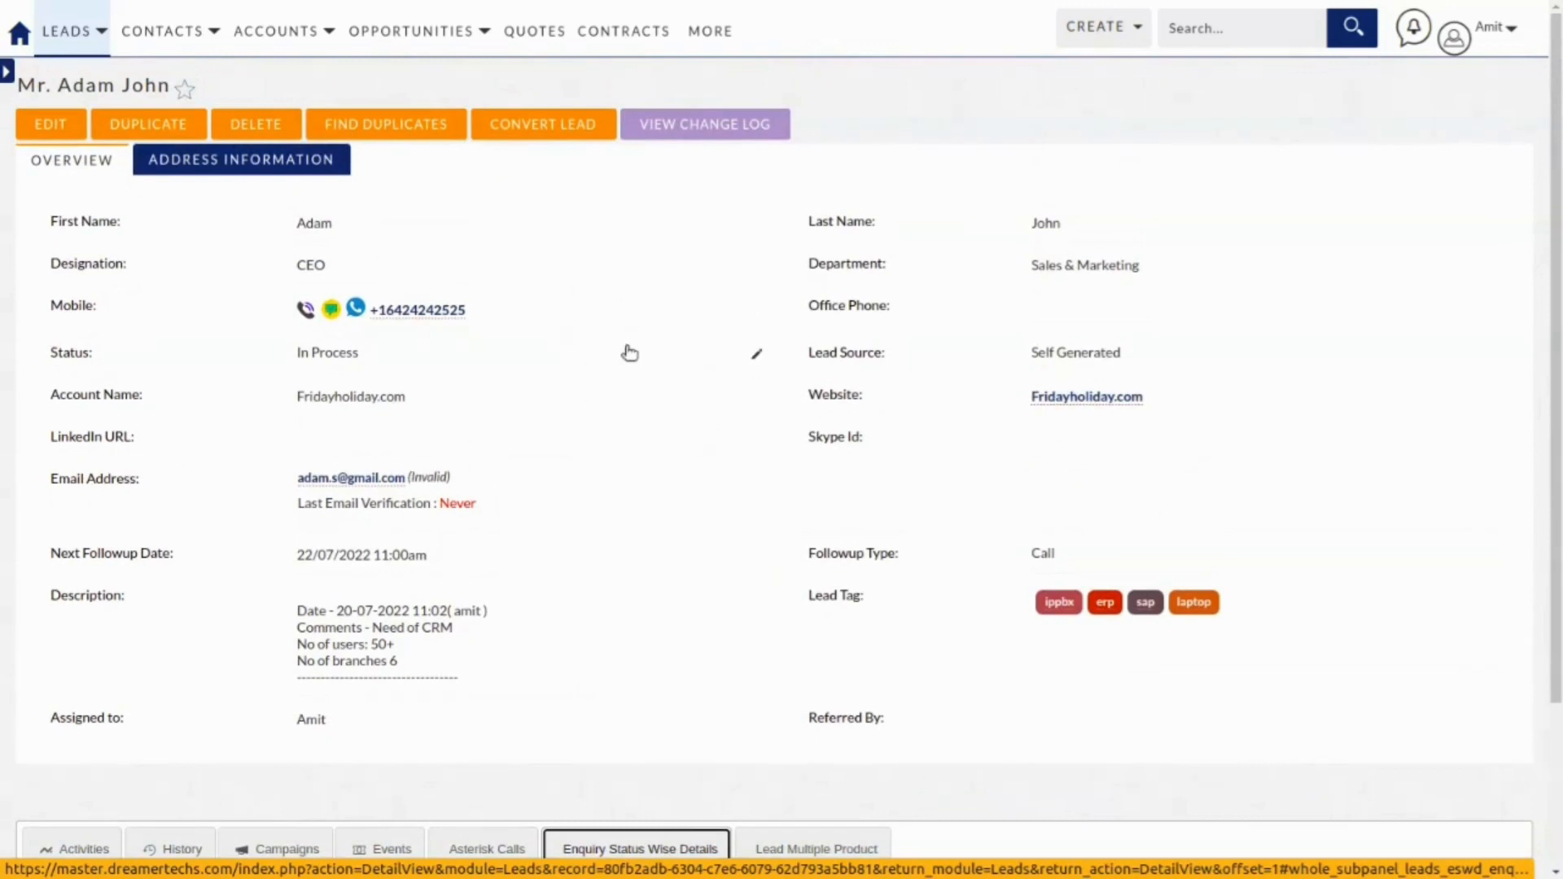
# Draft a WhatsApp message 'Hi' and an SMS to the lead's mobile, closing both unsent.
pyautogui.click(357, 311)
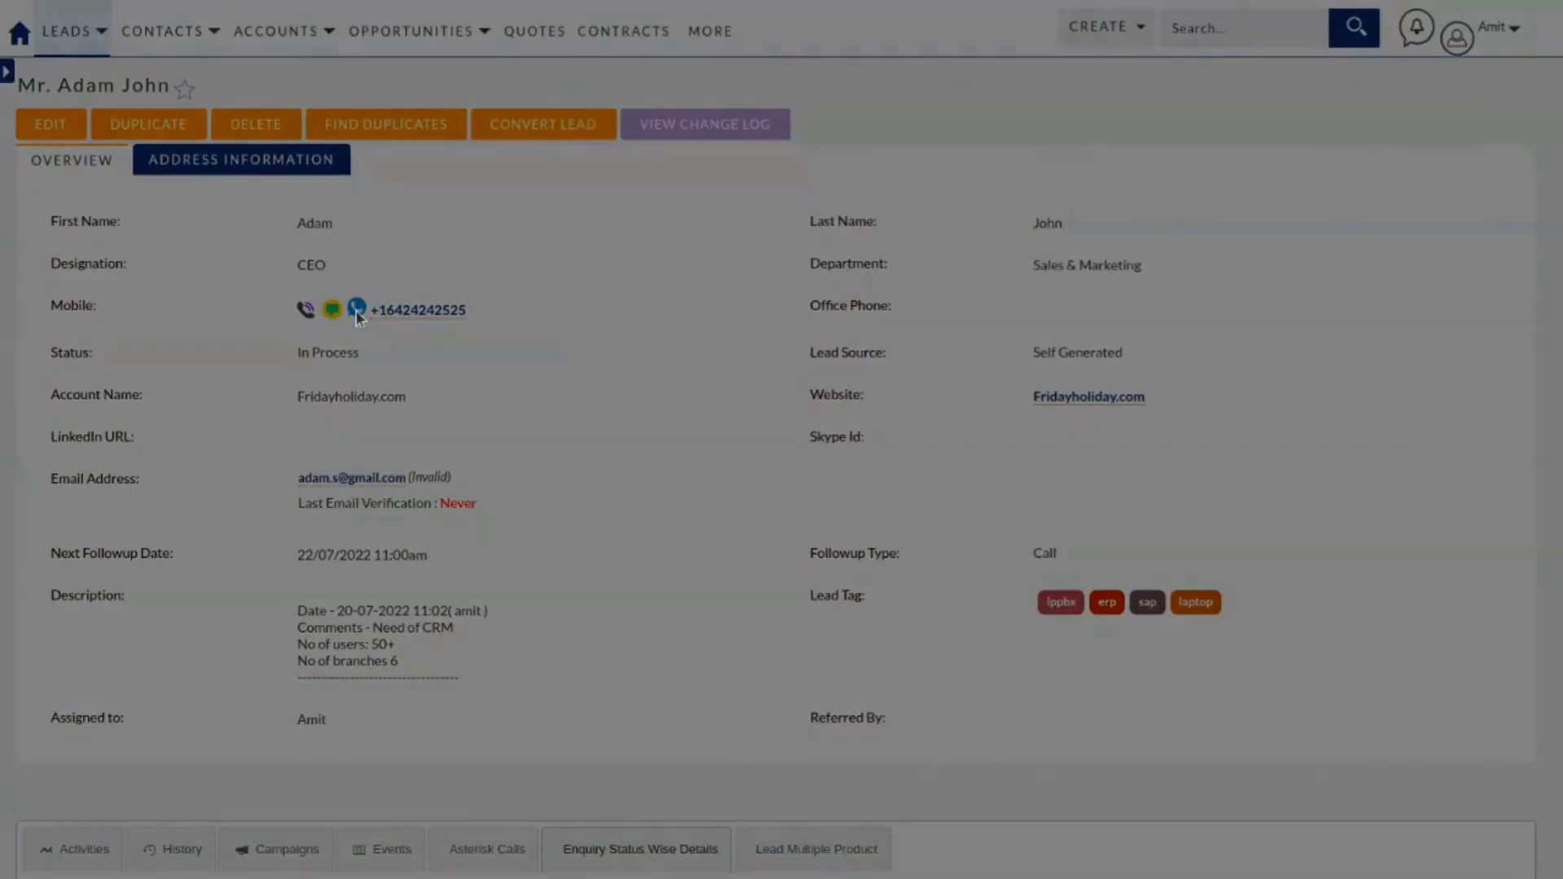
pyautogui.click(786, 273)
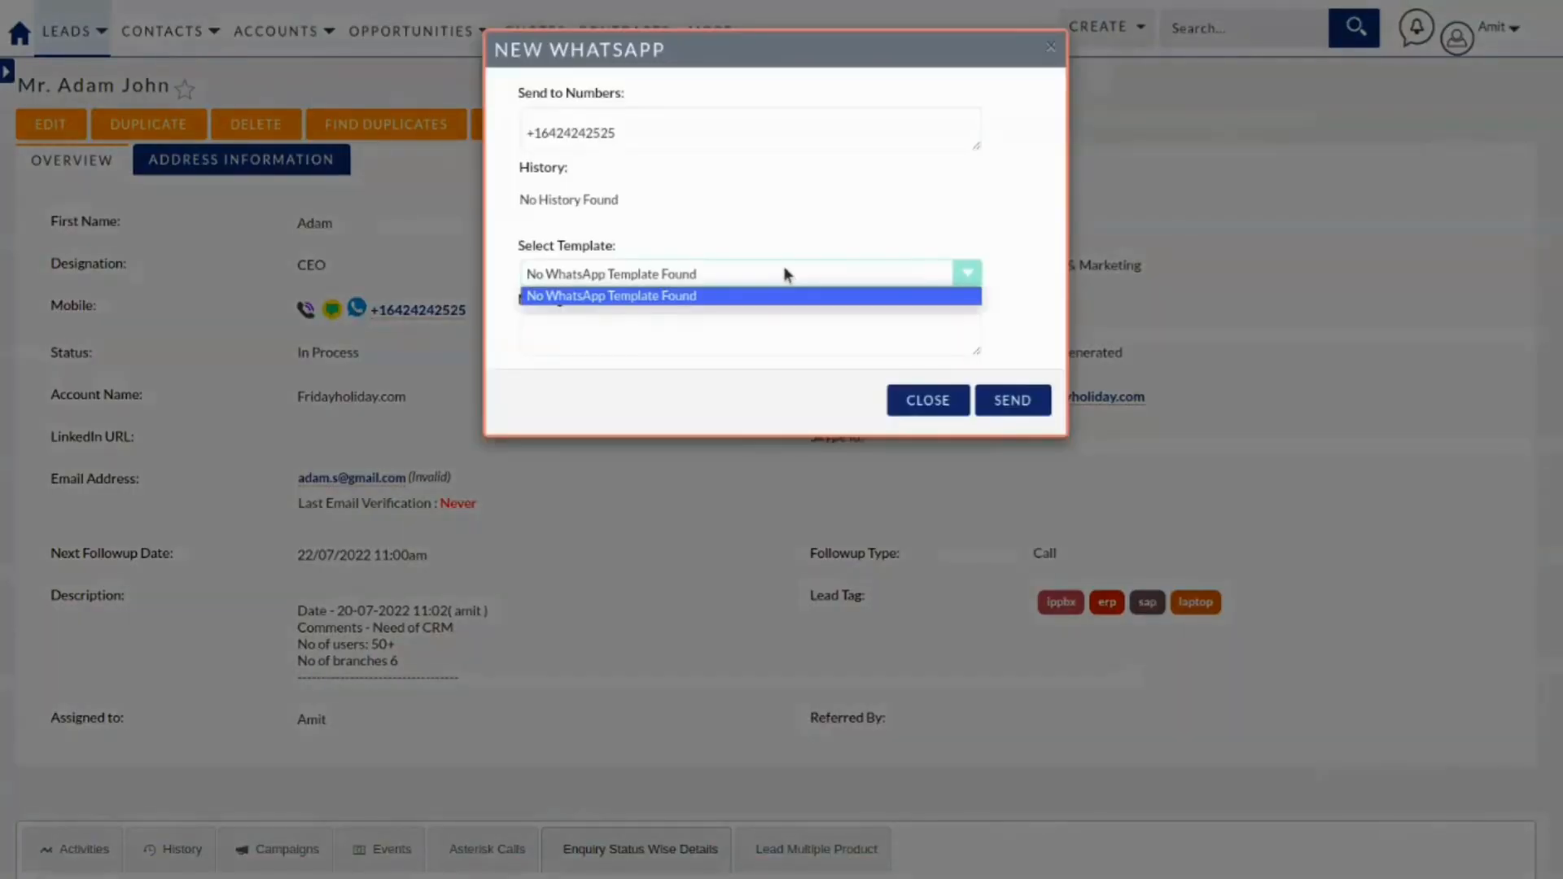
pyautogui.click(787, 331)
pyautogui.click(797, 330)
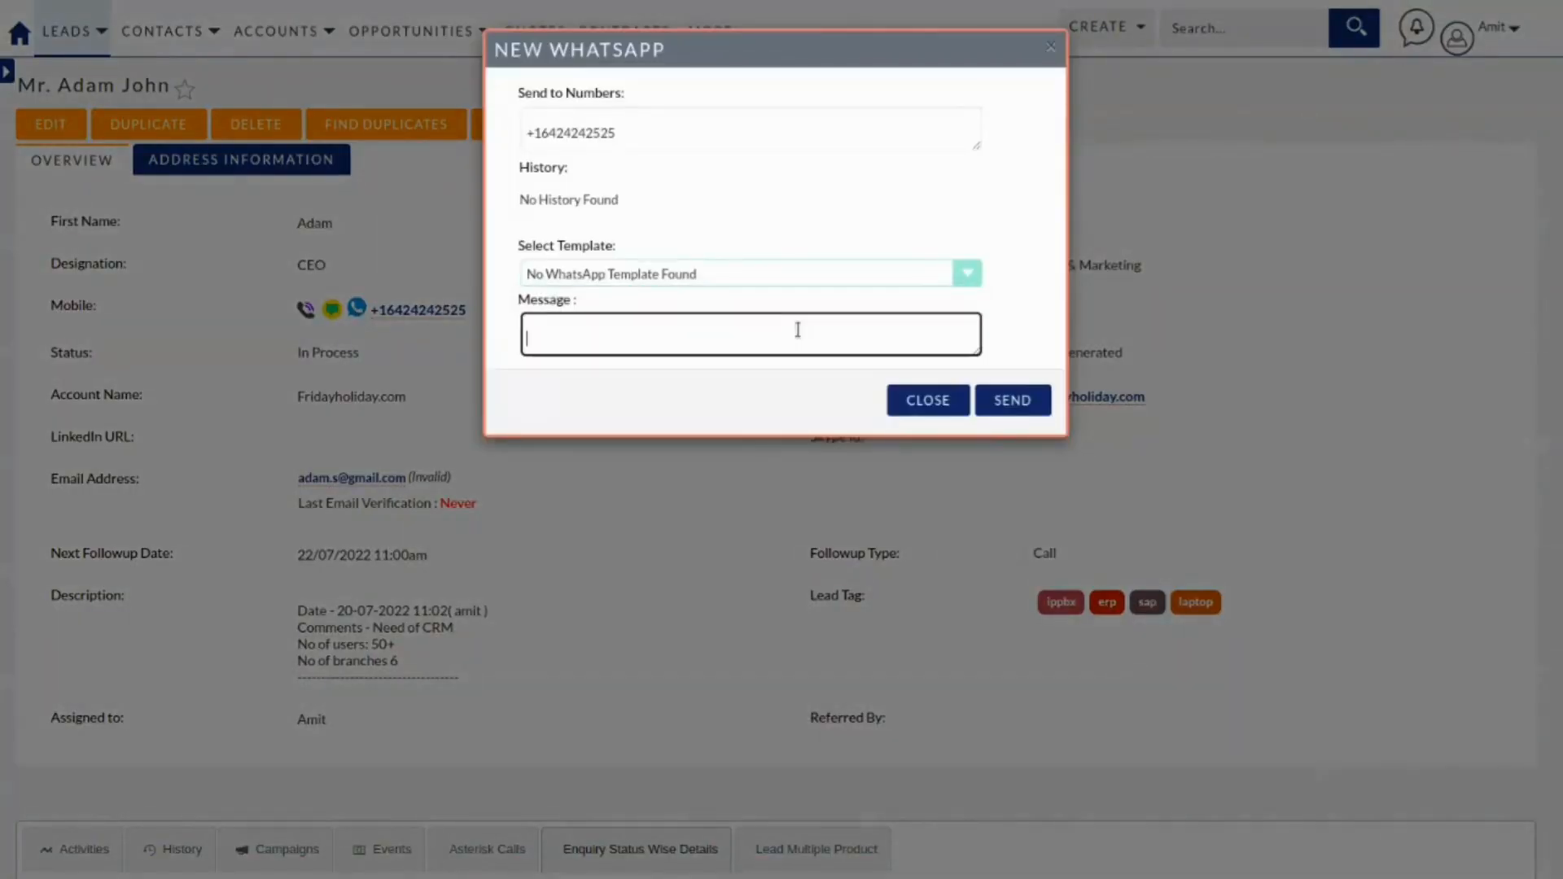
pyautogui.write('Hi')
pyautogui.click(1051, 52)
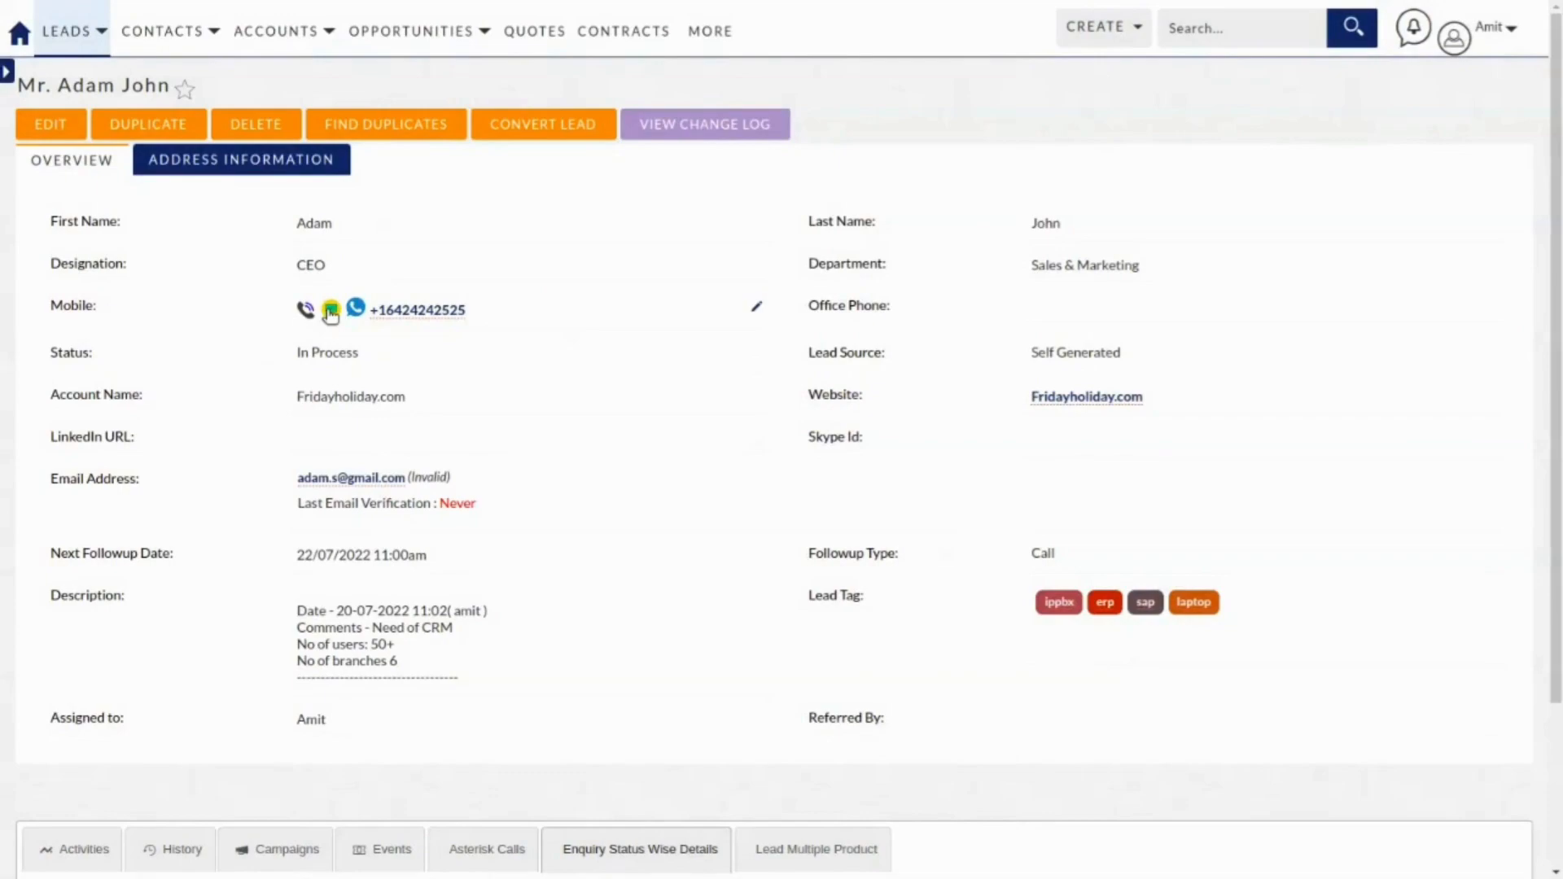
pyautogui.click(331, 314)
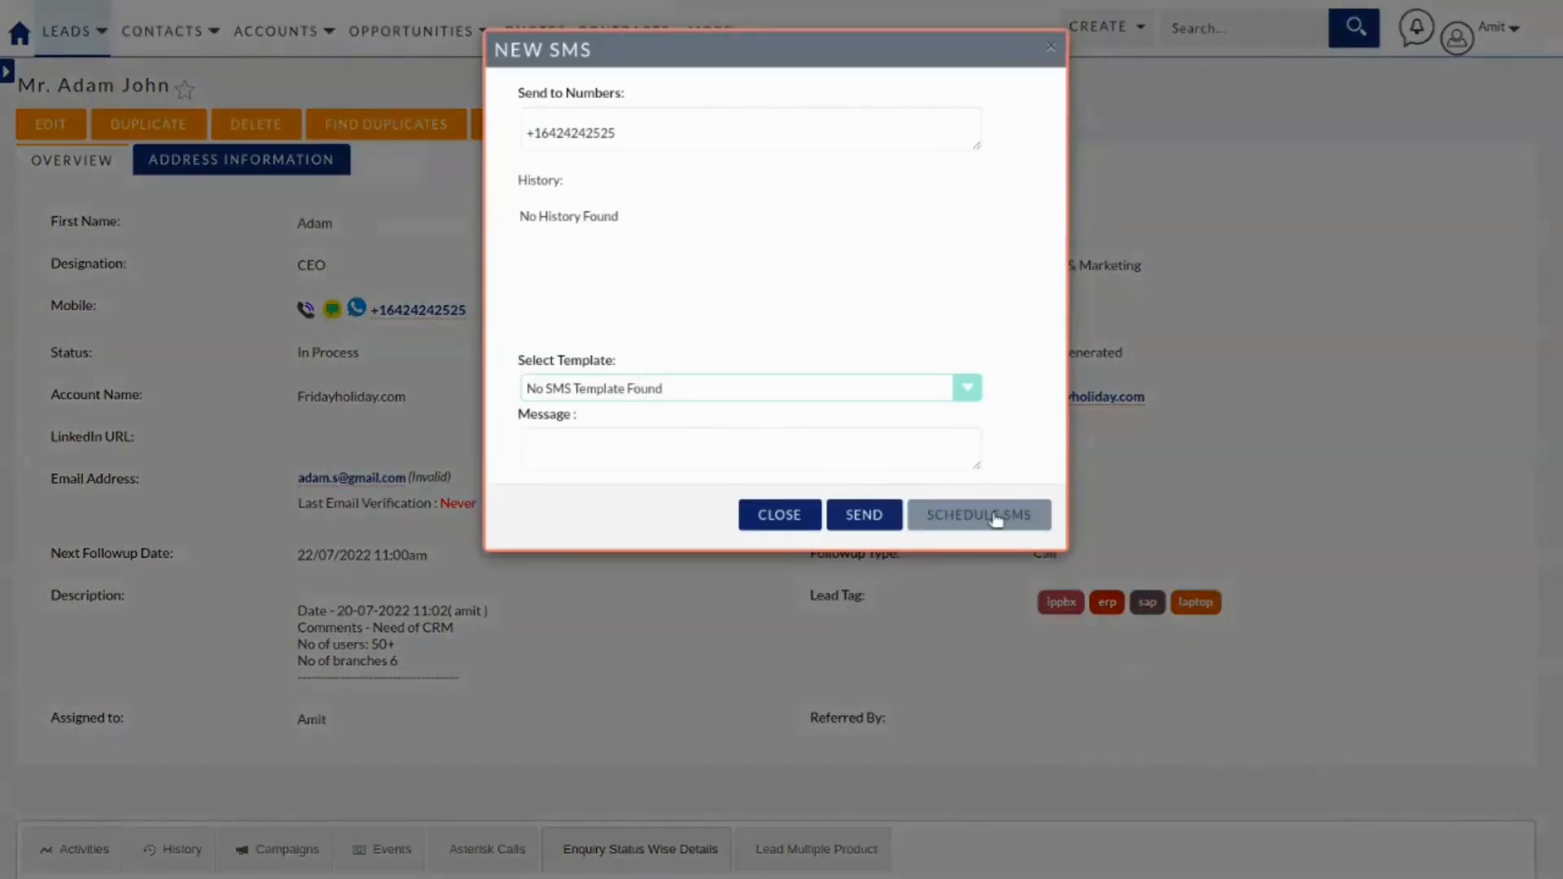
pyautogui.click(1050, 47)
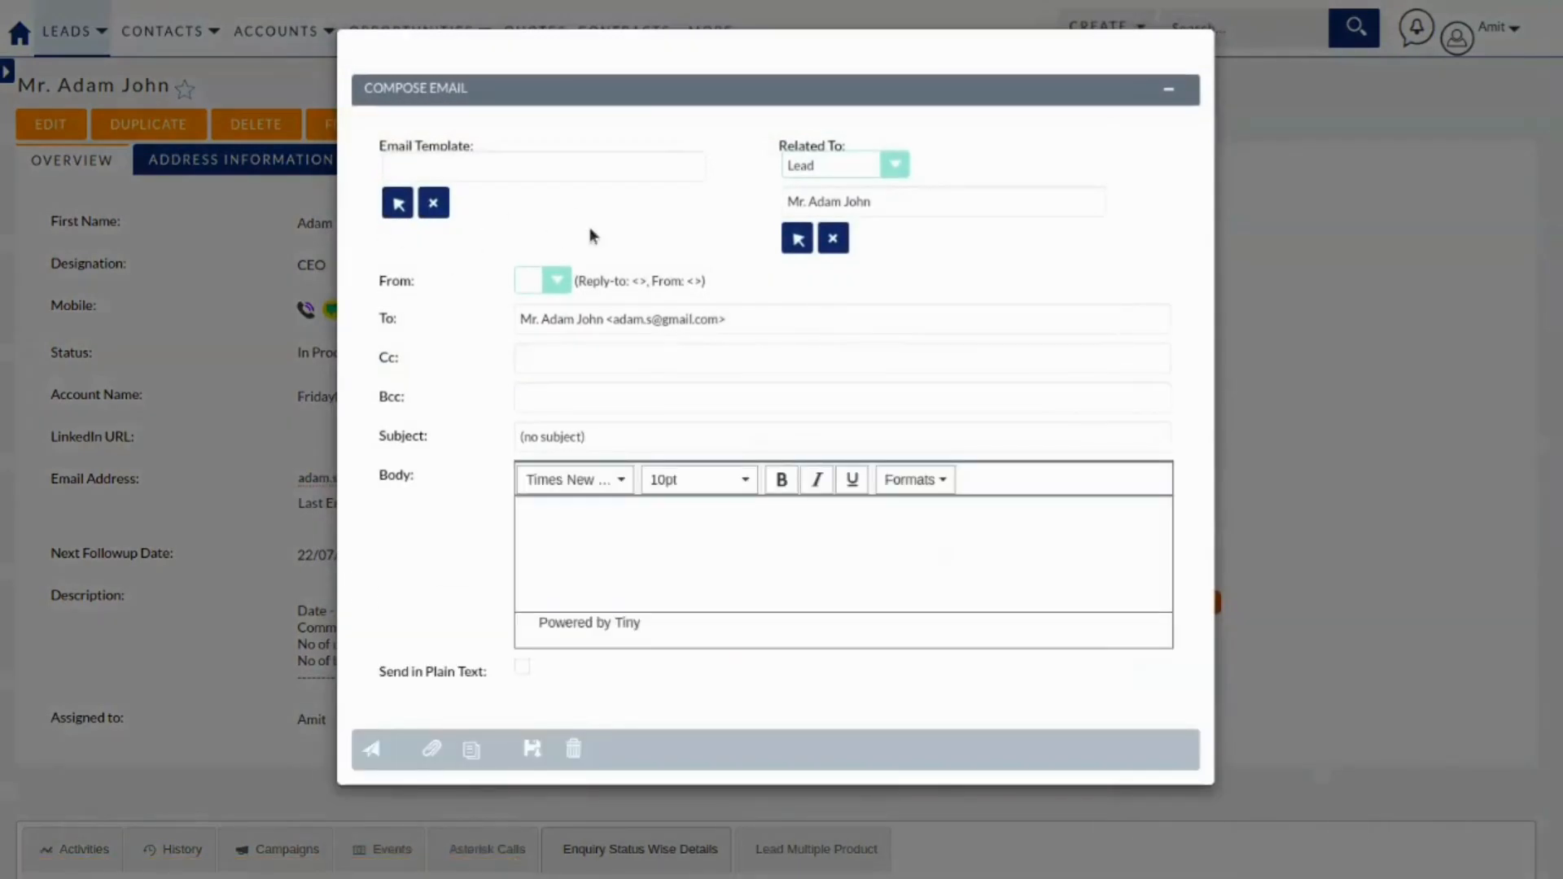
# Skip the email templates and enter subject 'Test' and body 'test'.
pyautogui.click(398, 204)
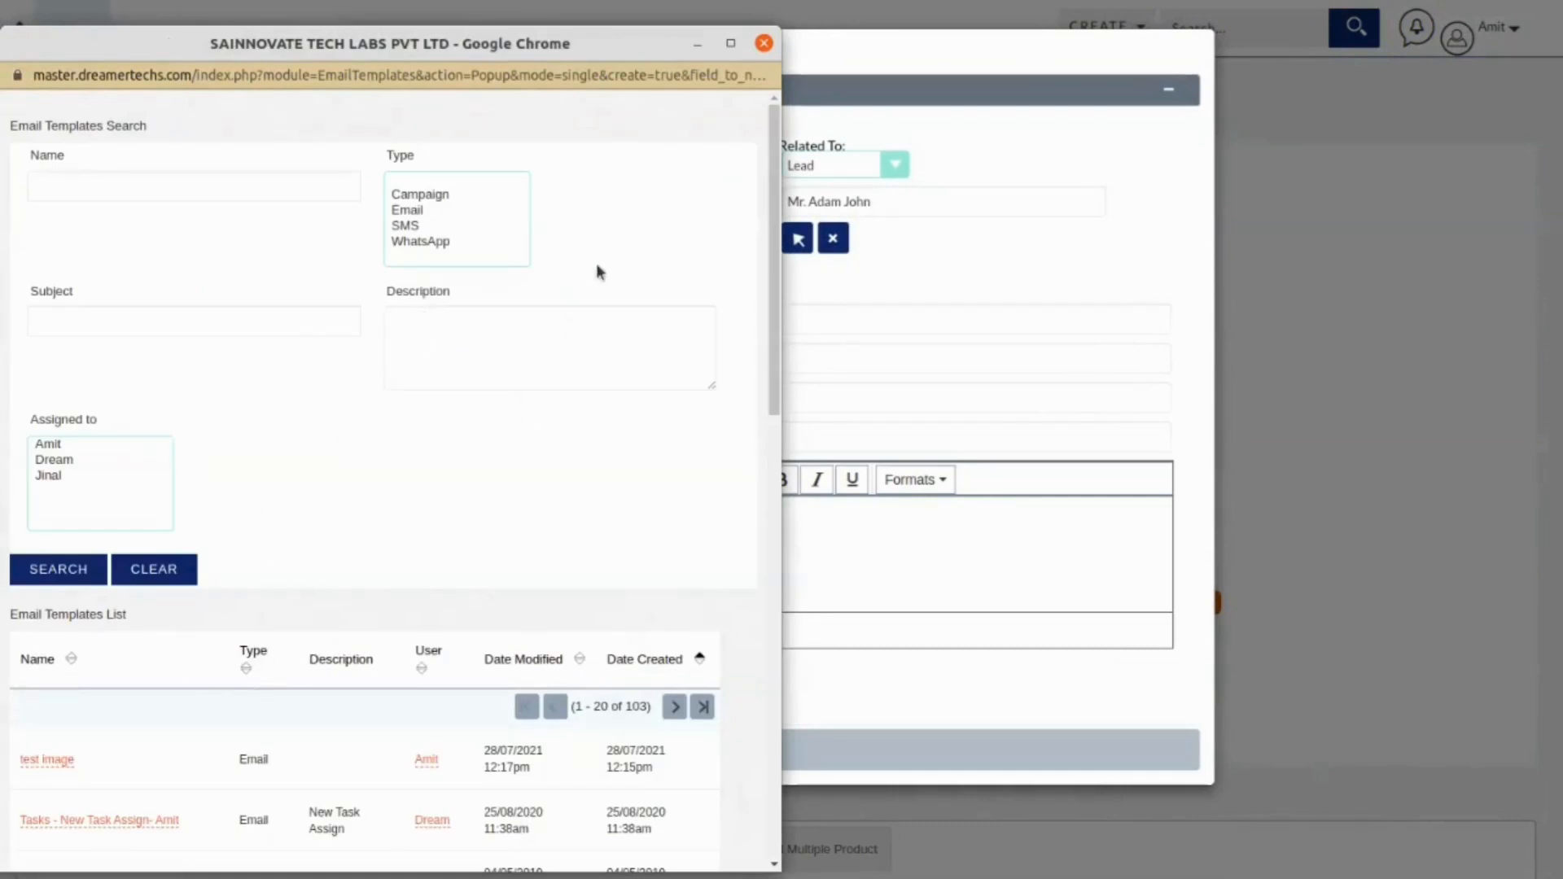
pyautogui.click(763, 44)
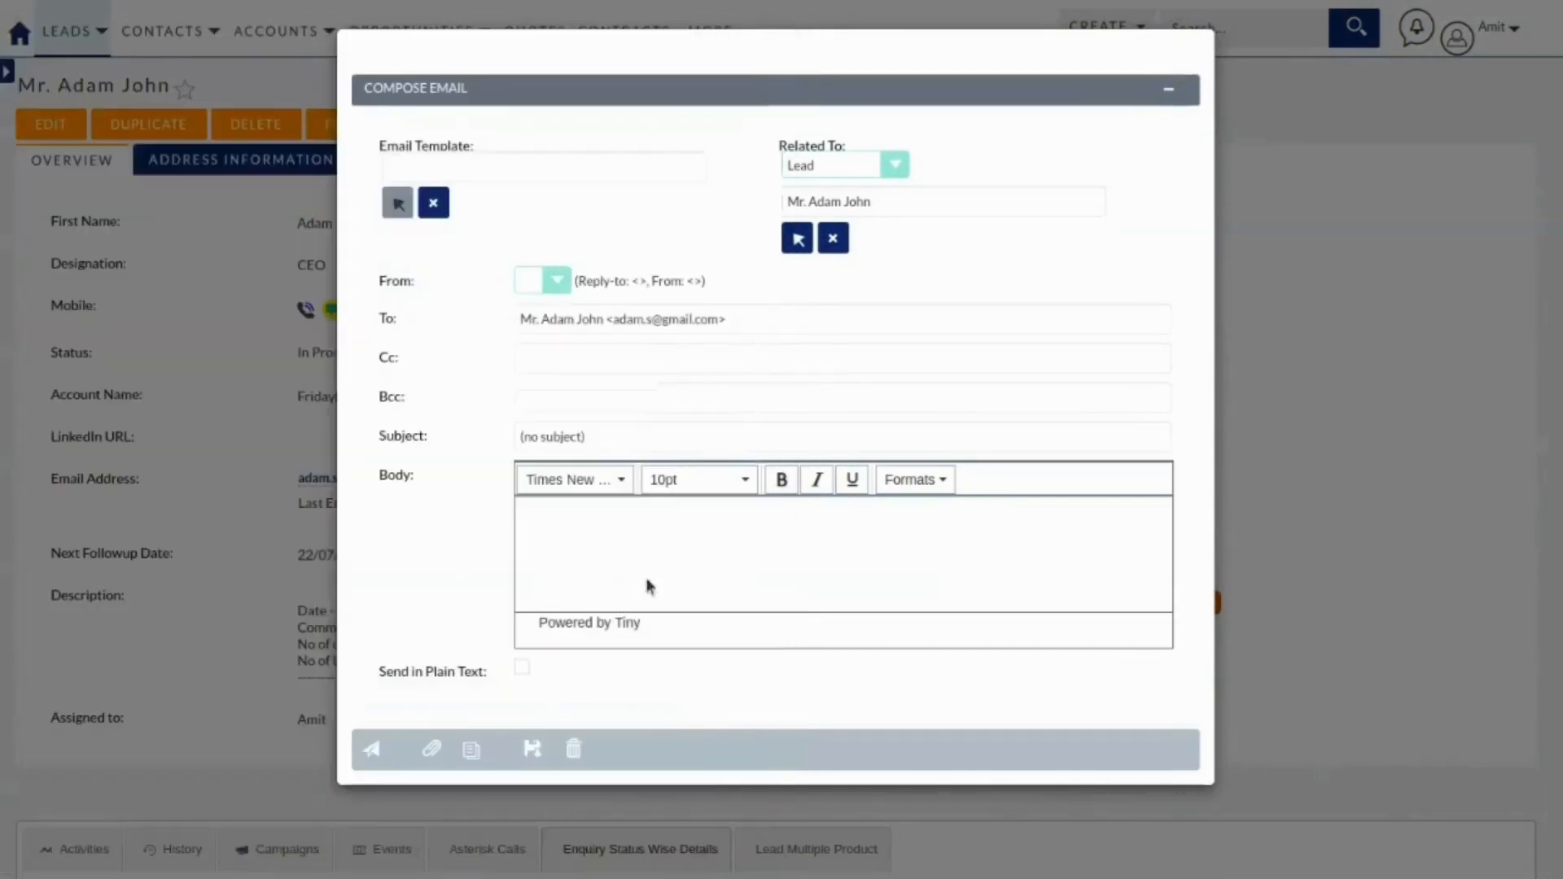
pyautogui.moveTo(614, 432); pyautogui.dragTo(456, 418)
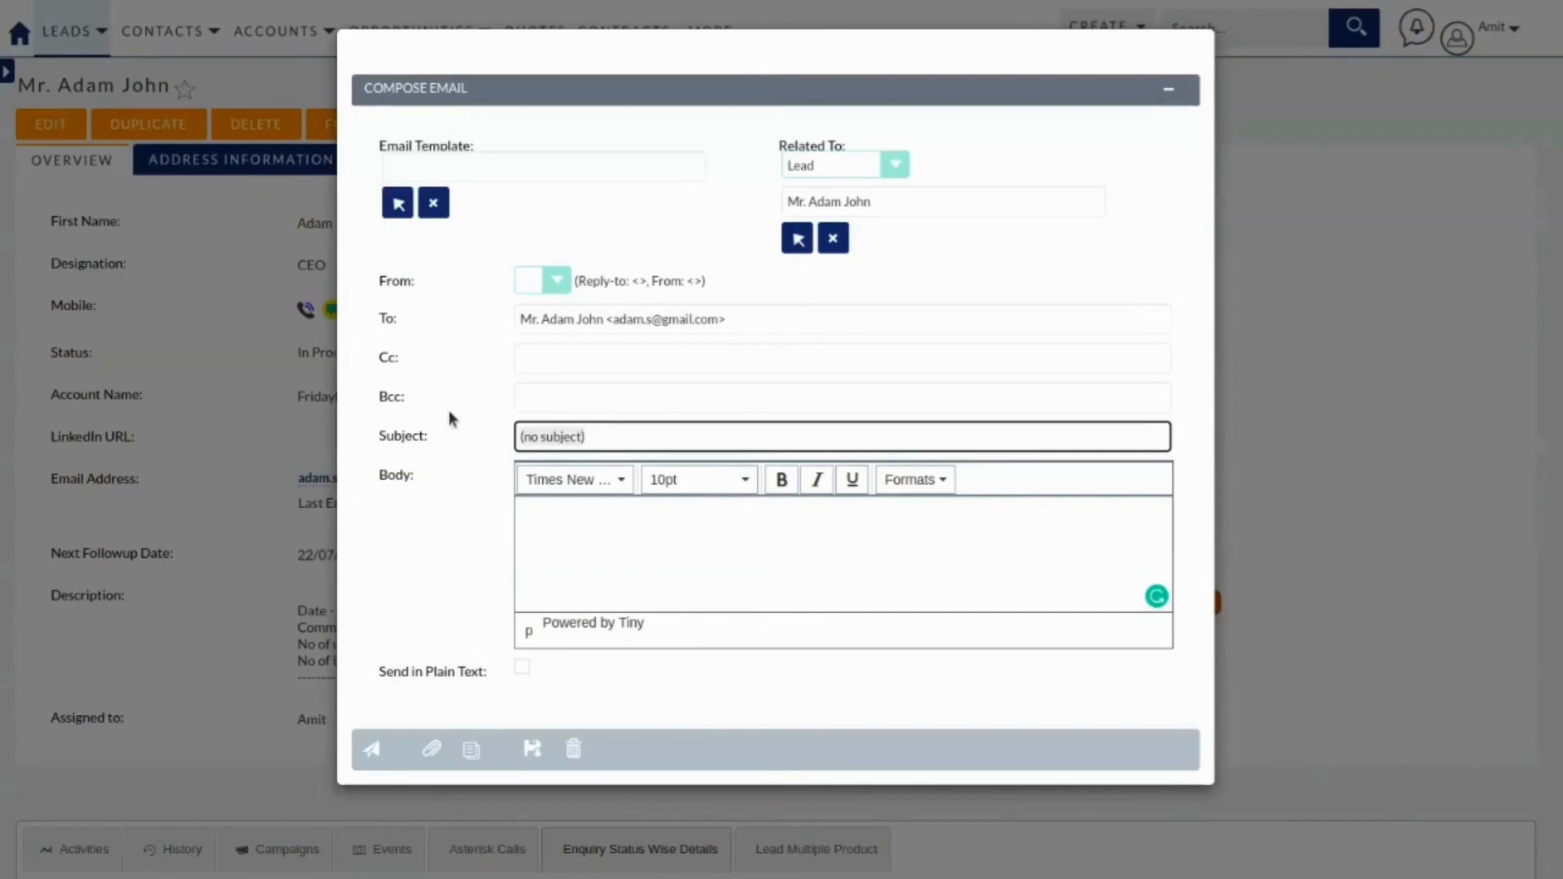
pyautogui.write('Test')
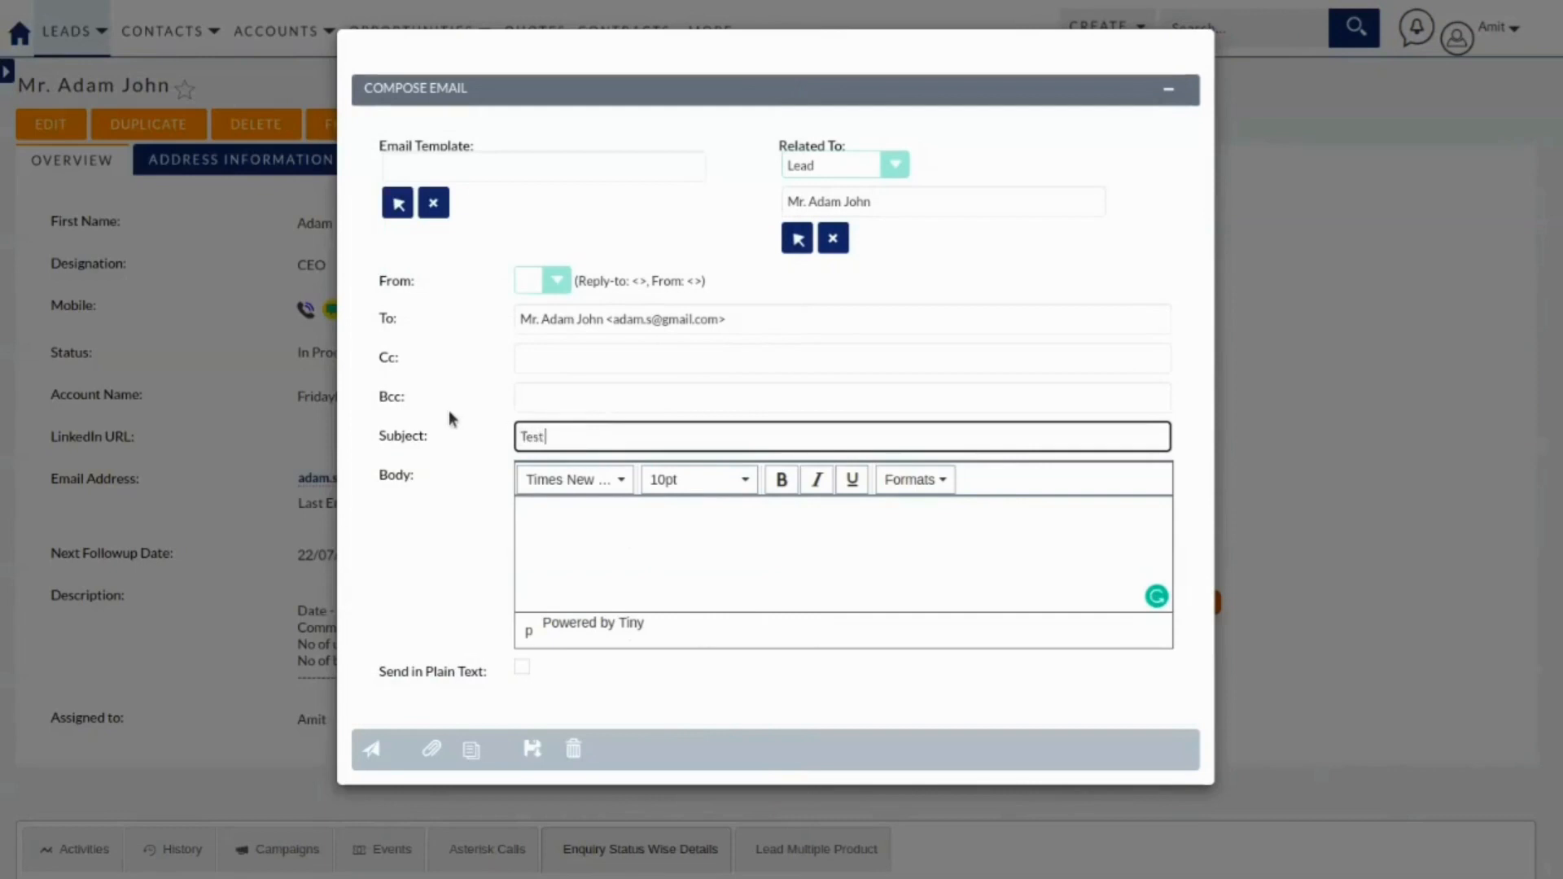
pyautogui.click(745, 512)
pyautogui.write('test')
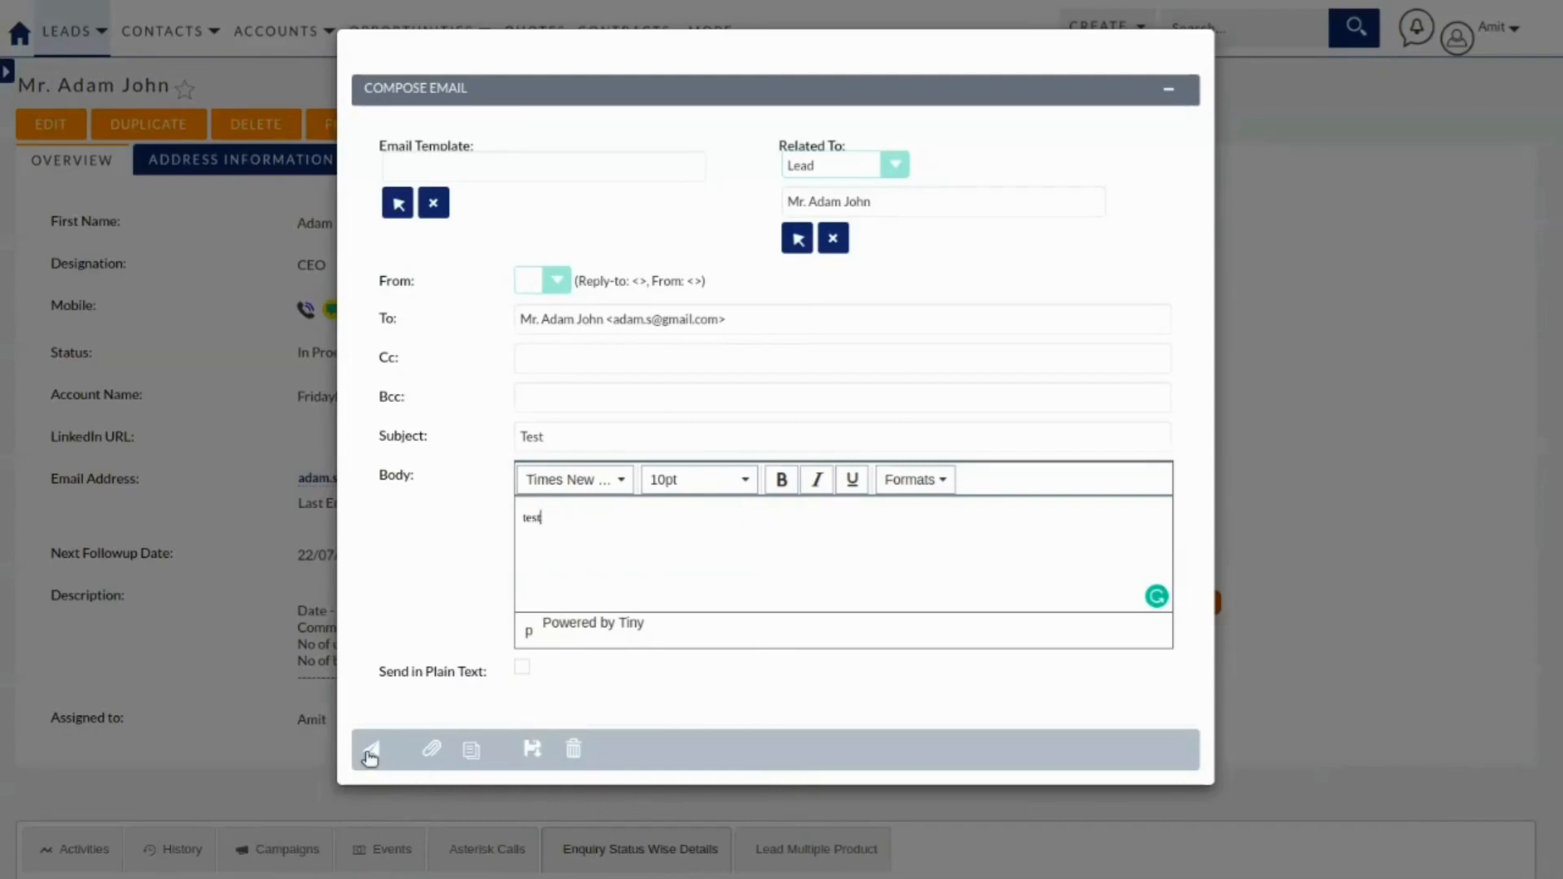
# Cancel adding an attachment, then discard the unsent email and return to the lead.
pyautogui.click(432, 749)
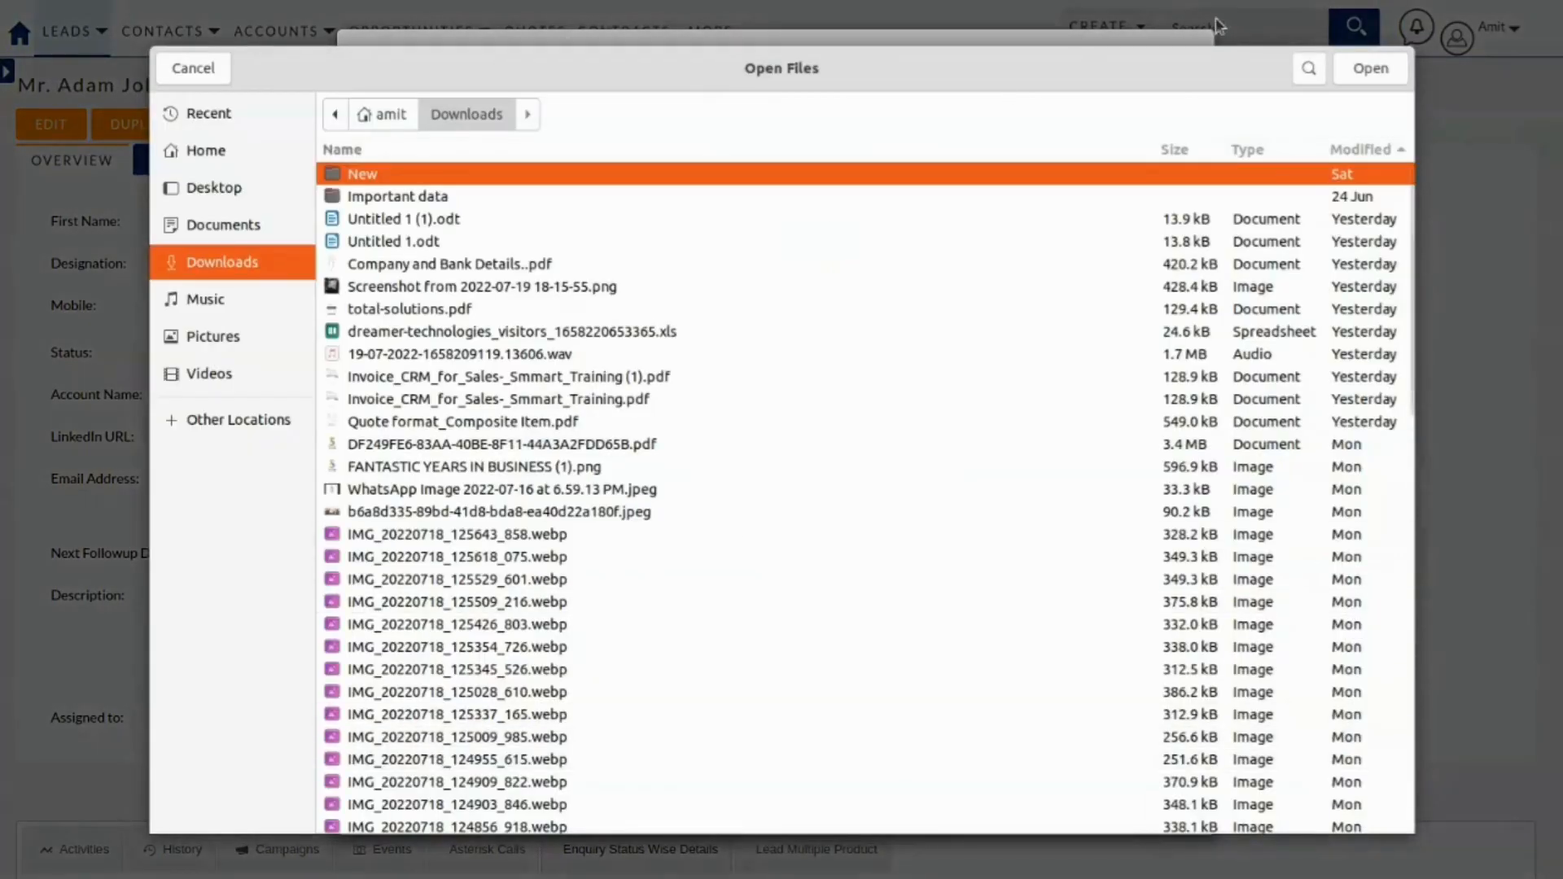
pyautogui.click(196, 71)
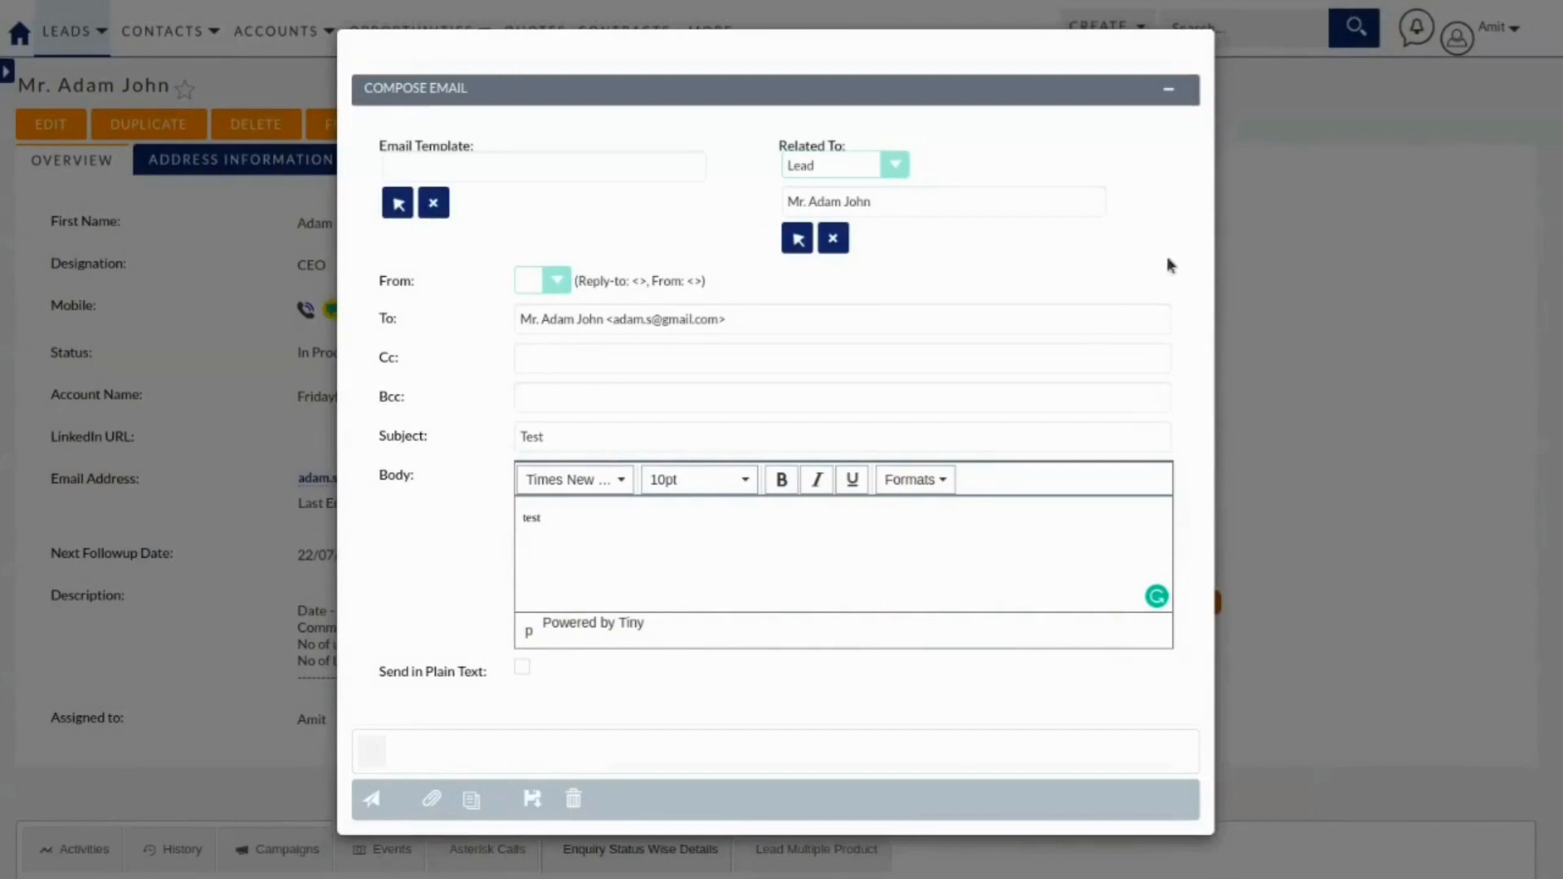
pyautogui.click(1284, 237)
pyautogui.click(1077, 184)
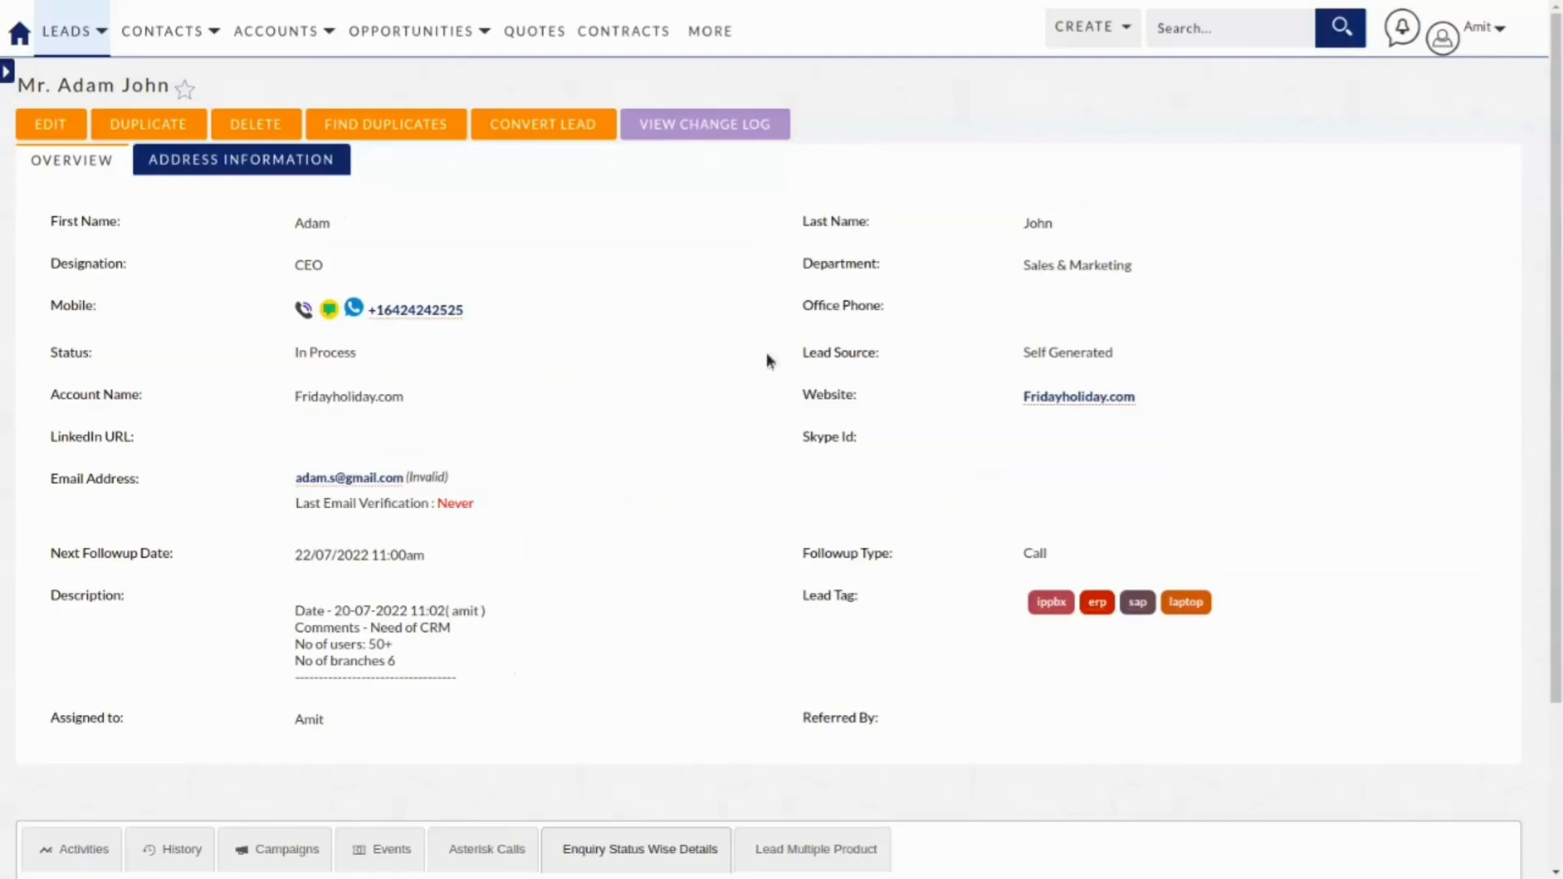
pyautogui.scroll(-3, 712, 460)
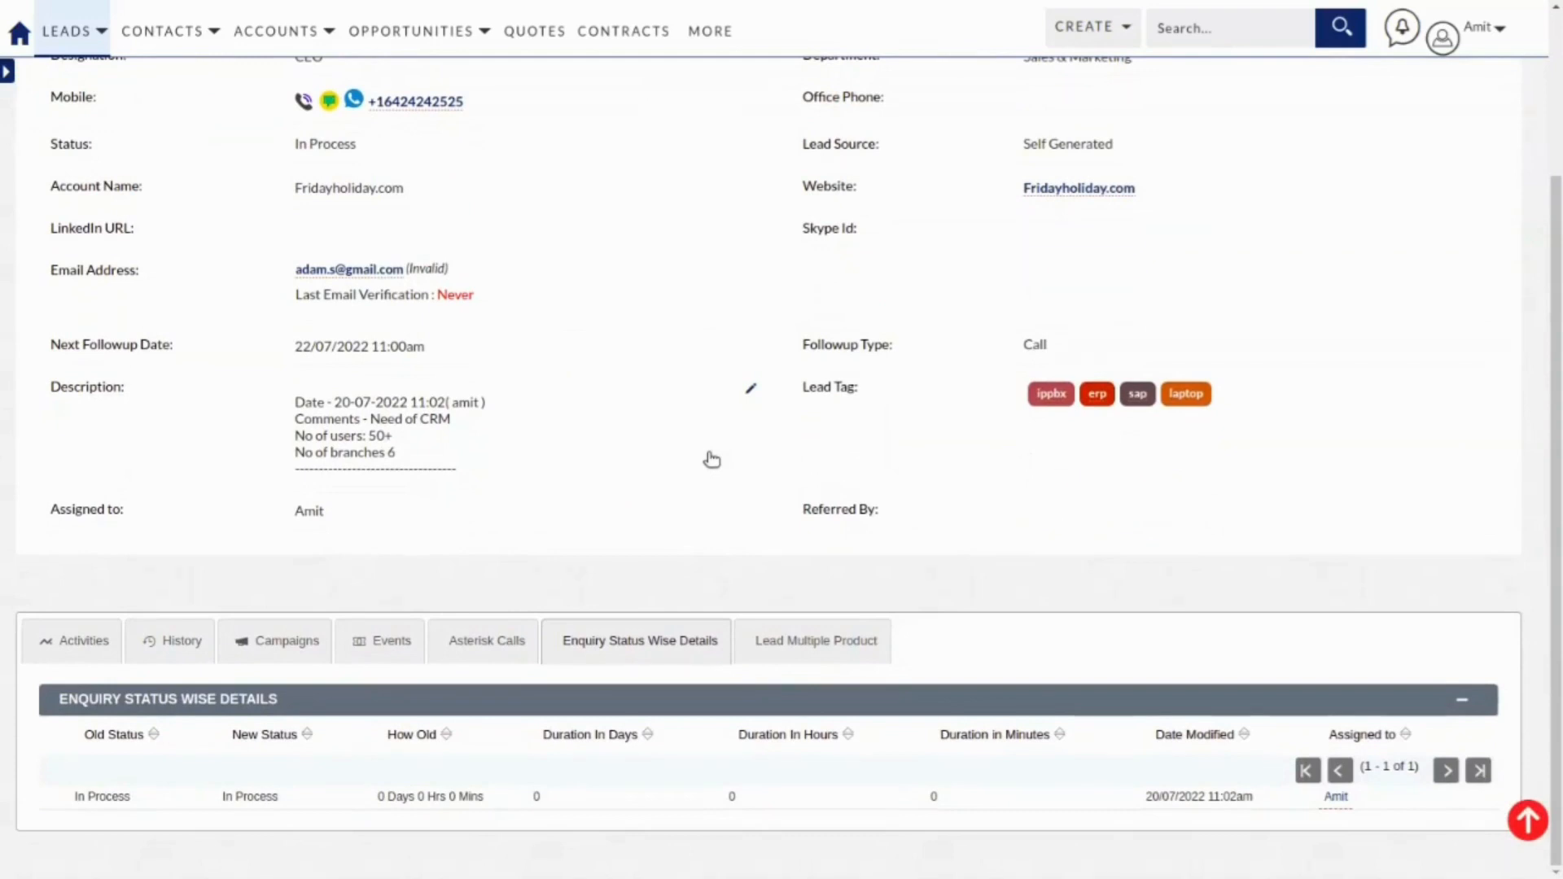
pyautogui.scroll(3, 711, 460)
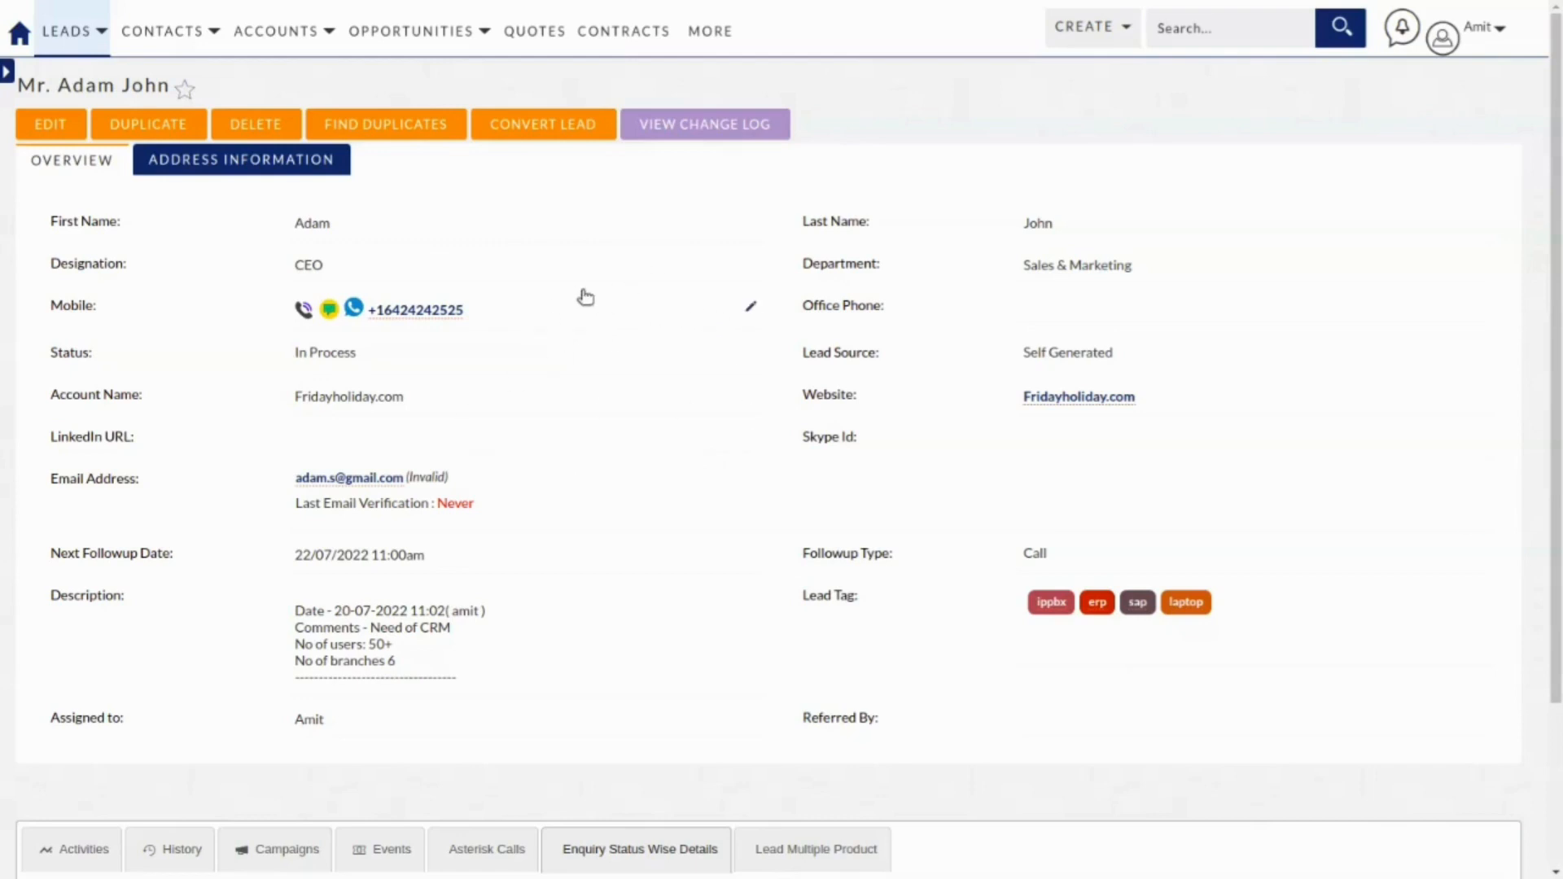
pyautogui.scroll(-1, 586, 300)
pyautogui.scroll(1, 586, 300)
# Begin converting the lead, keeping both new contact and new account creation enabled.
pyautogui.click(560, 124)
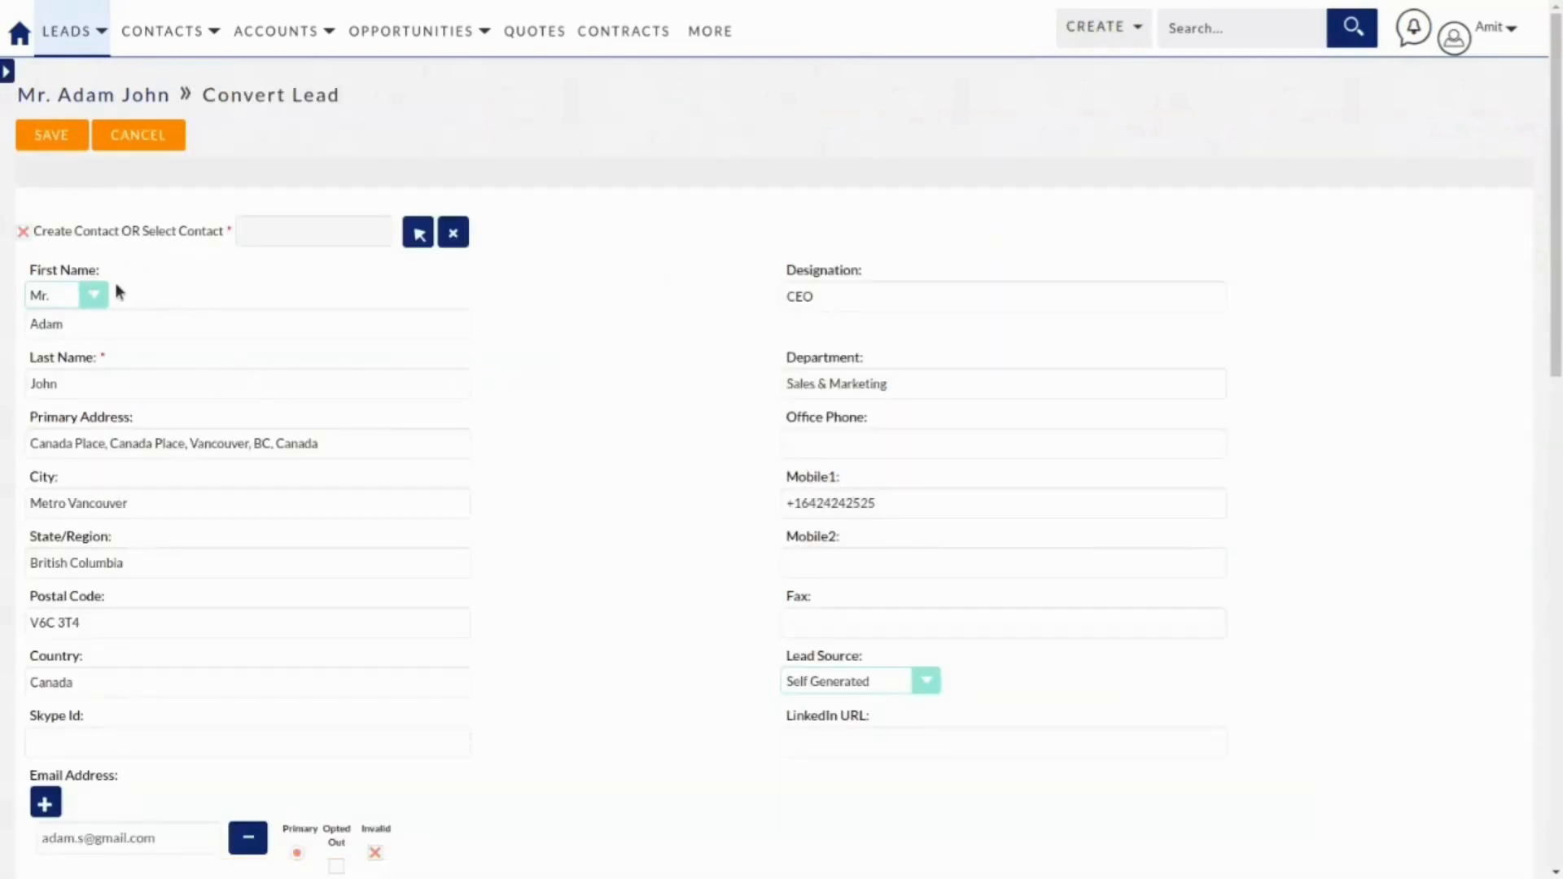
pyautogui.scroll(-2, 150, 336)
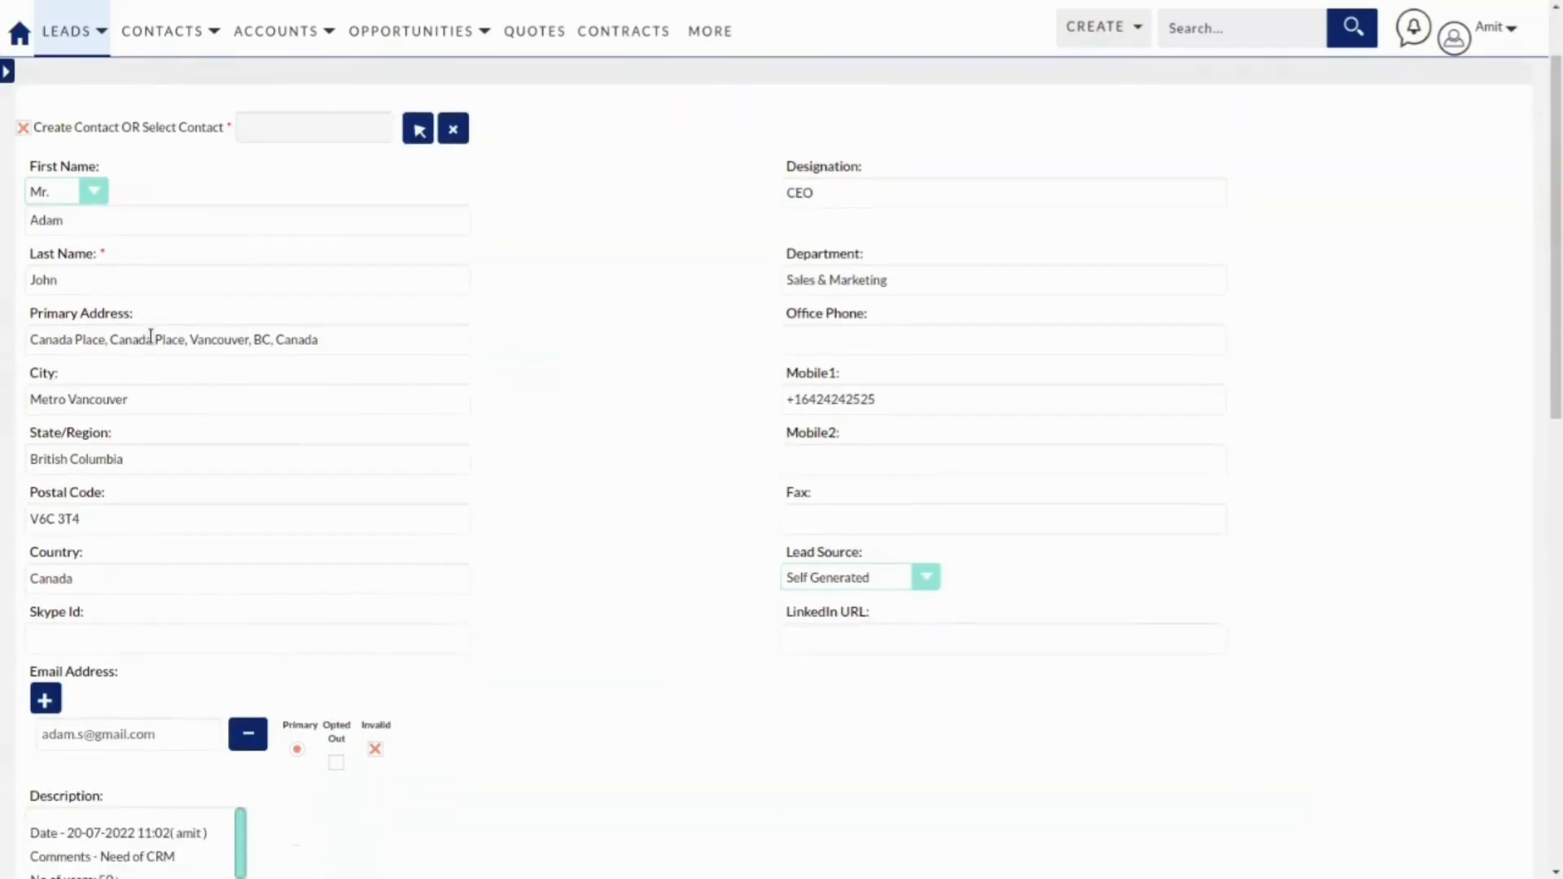
pyautogui.scroll(2, 151, 338)
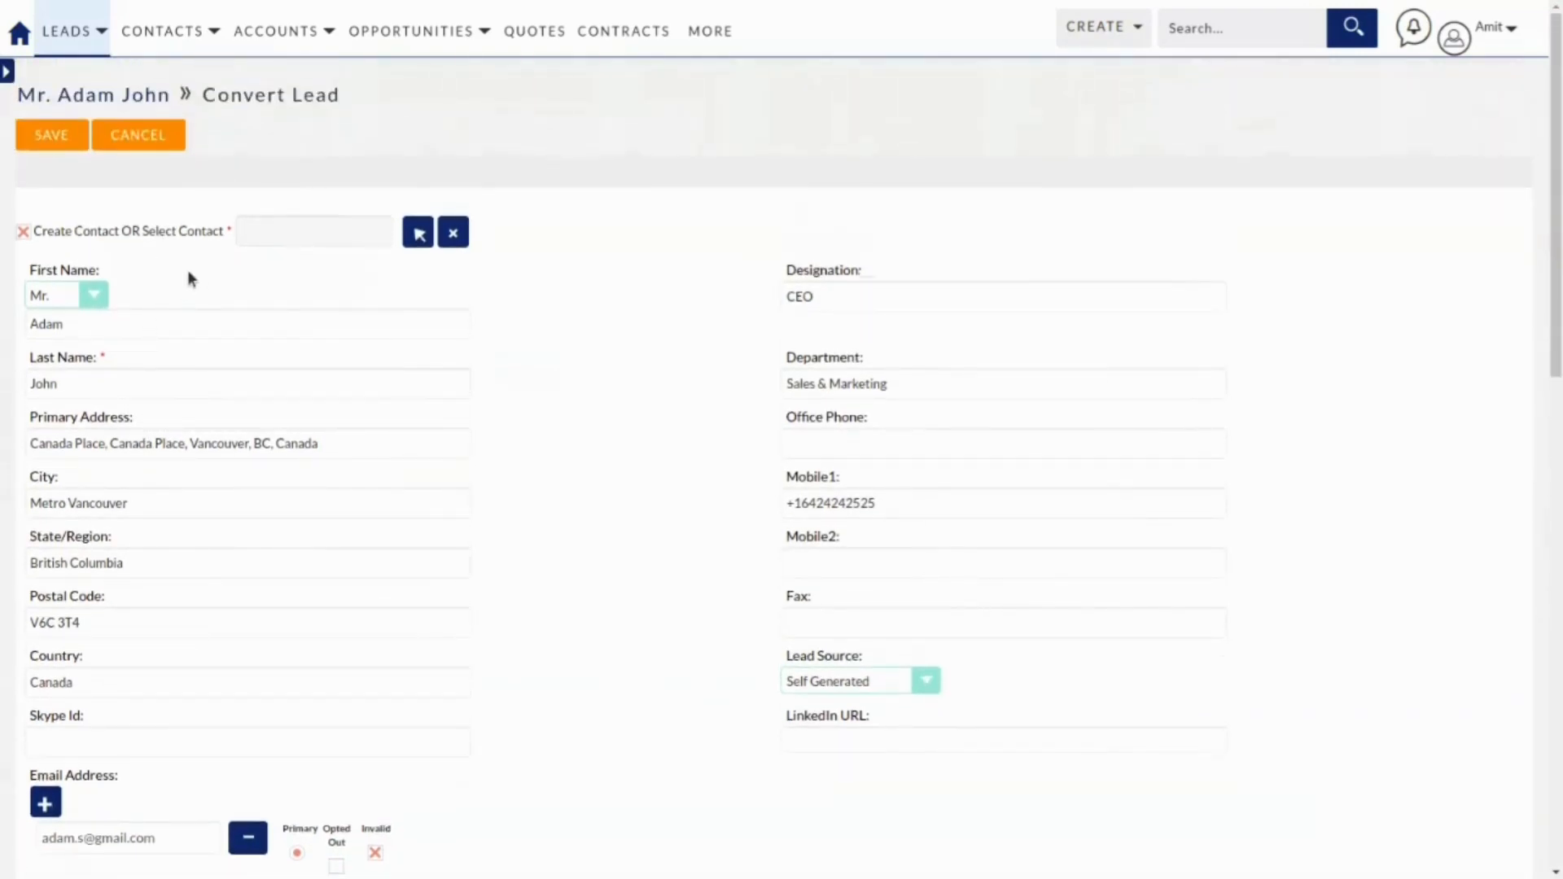
pyautogui.click(23, 232)
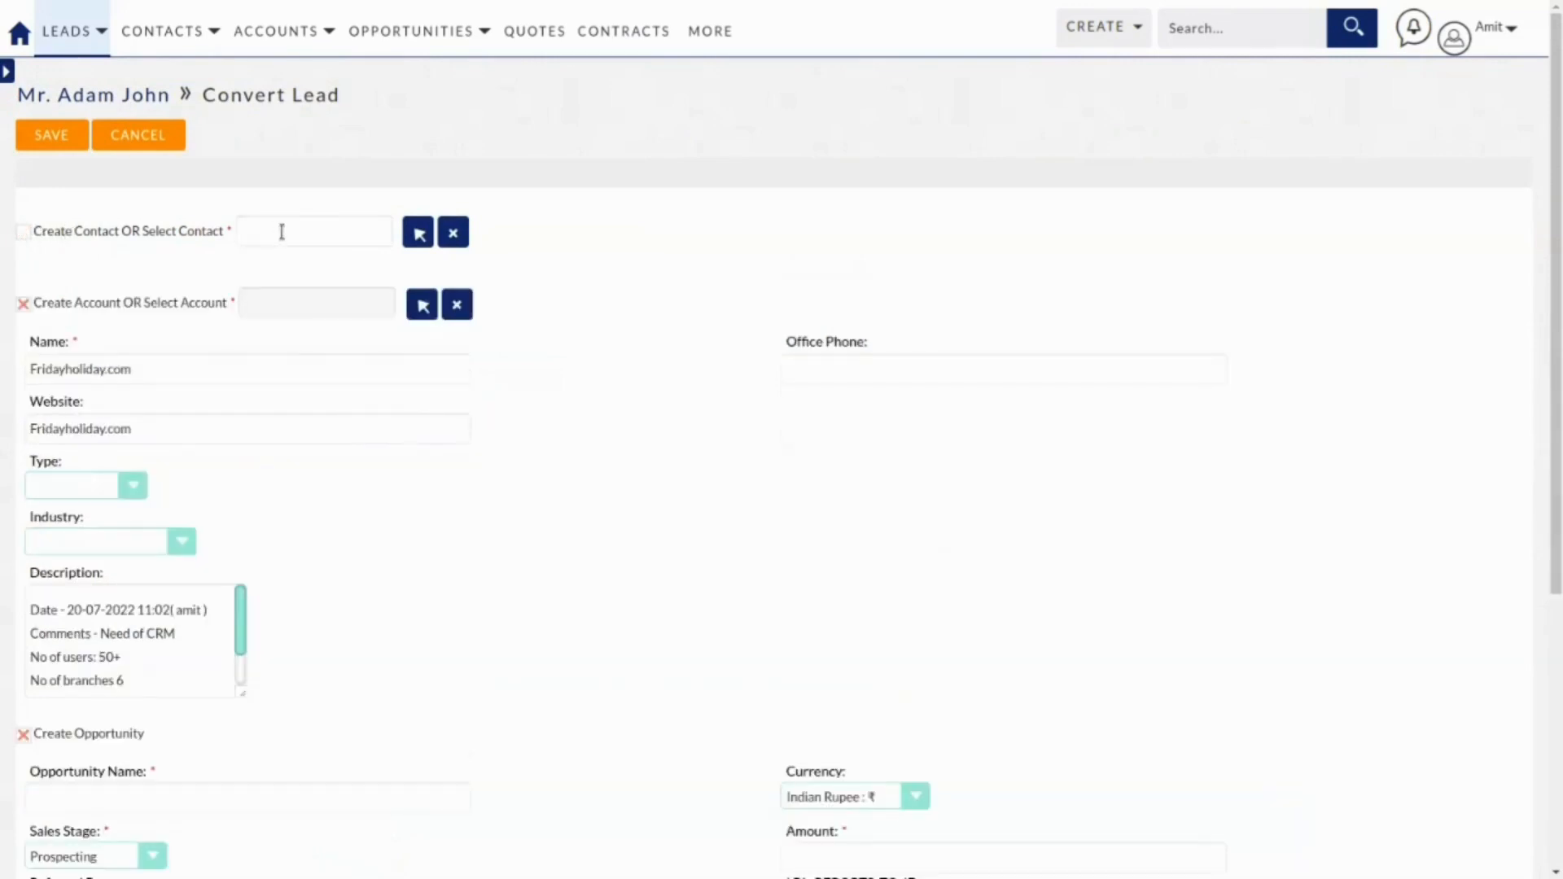
pyautogui.click(282, 232)
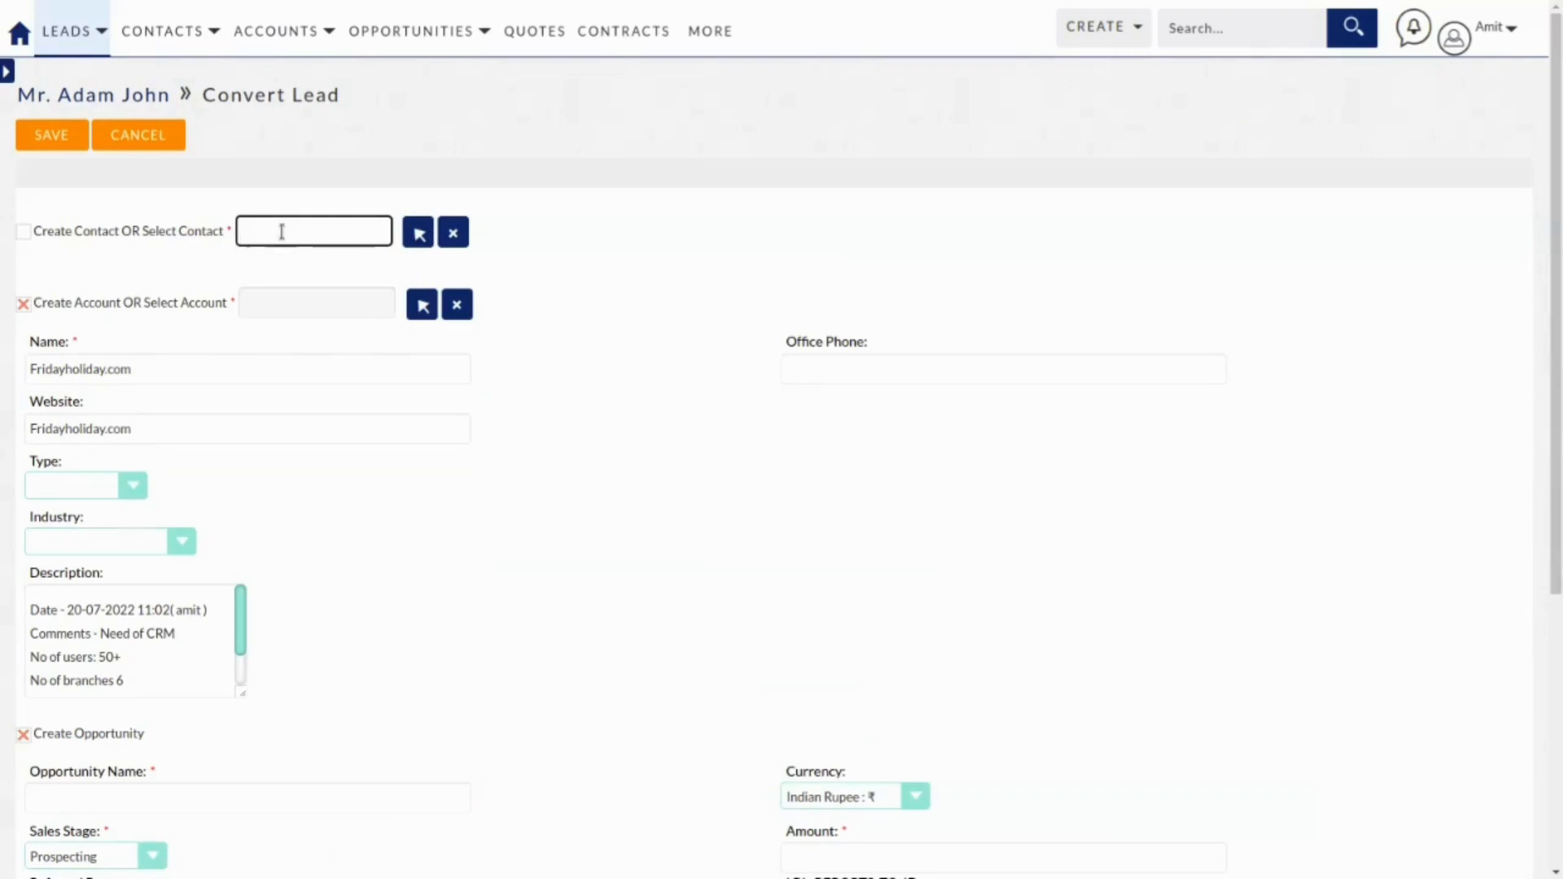
pyautogui.click(24, 232)
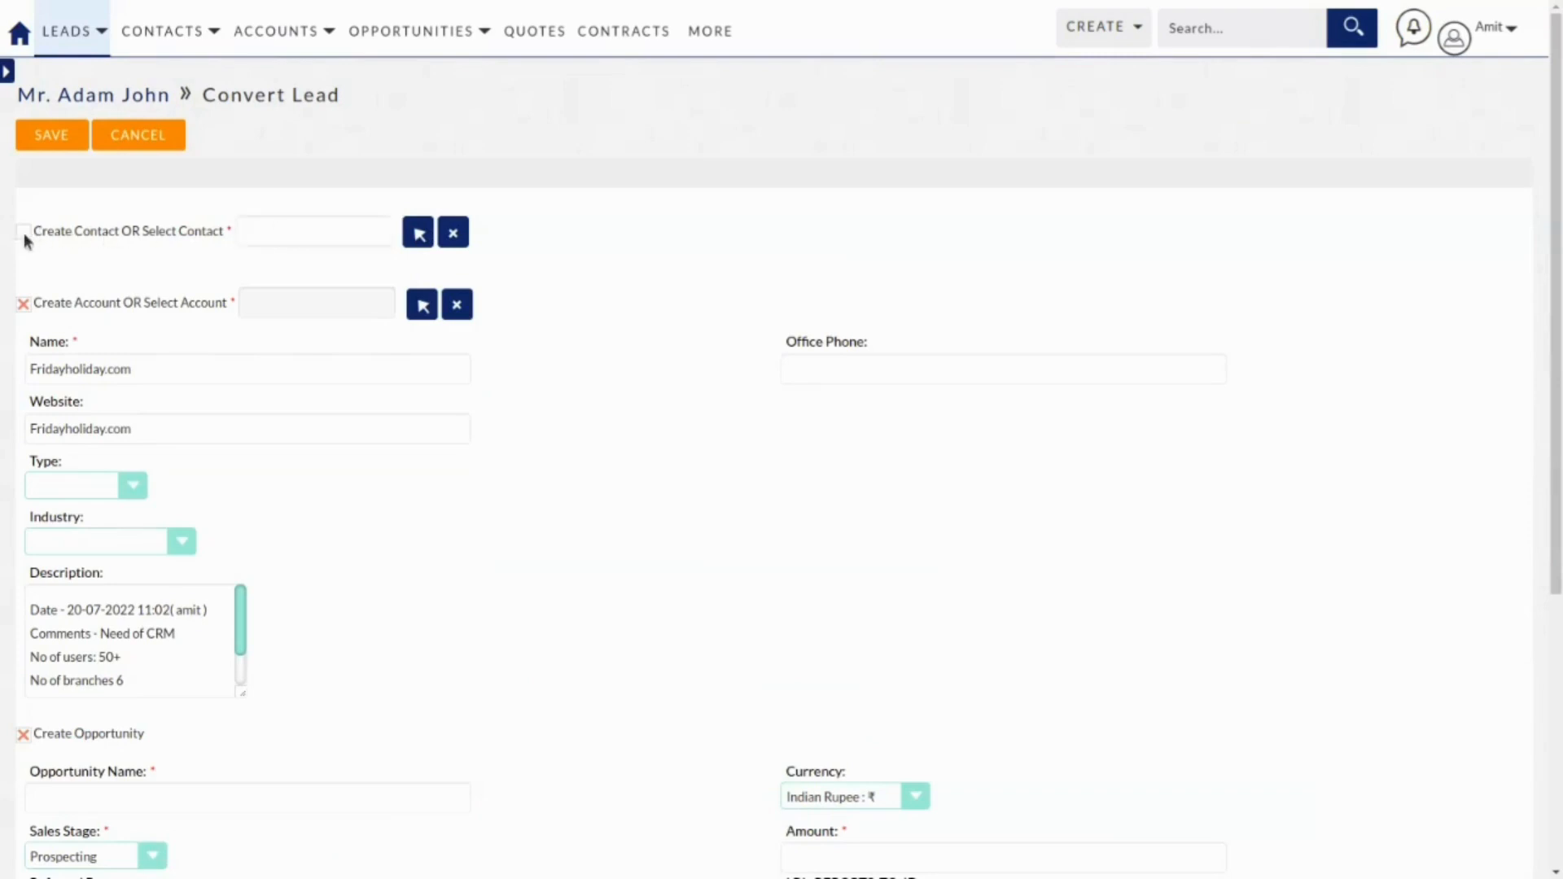
pyautogui.scroll(-2, 192, 350)
pyautogui.scroll(-6, 192, 350)
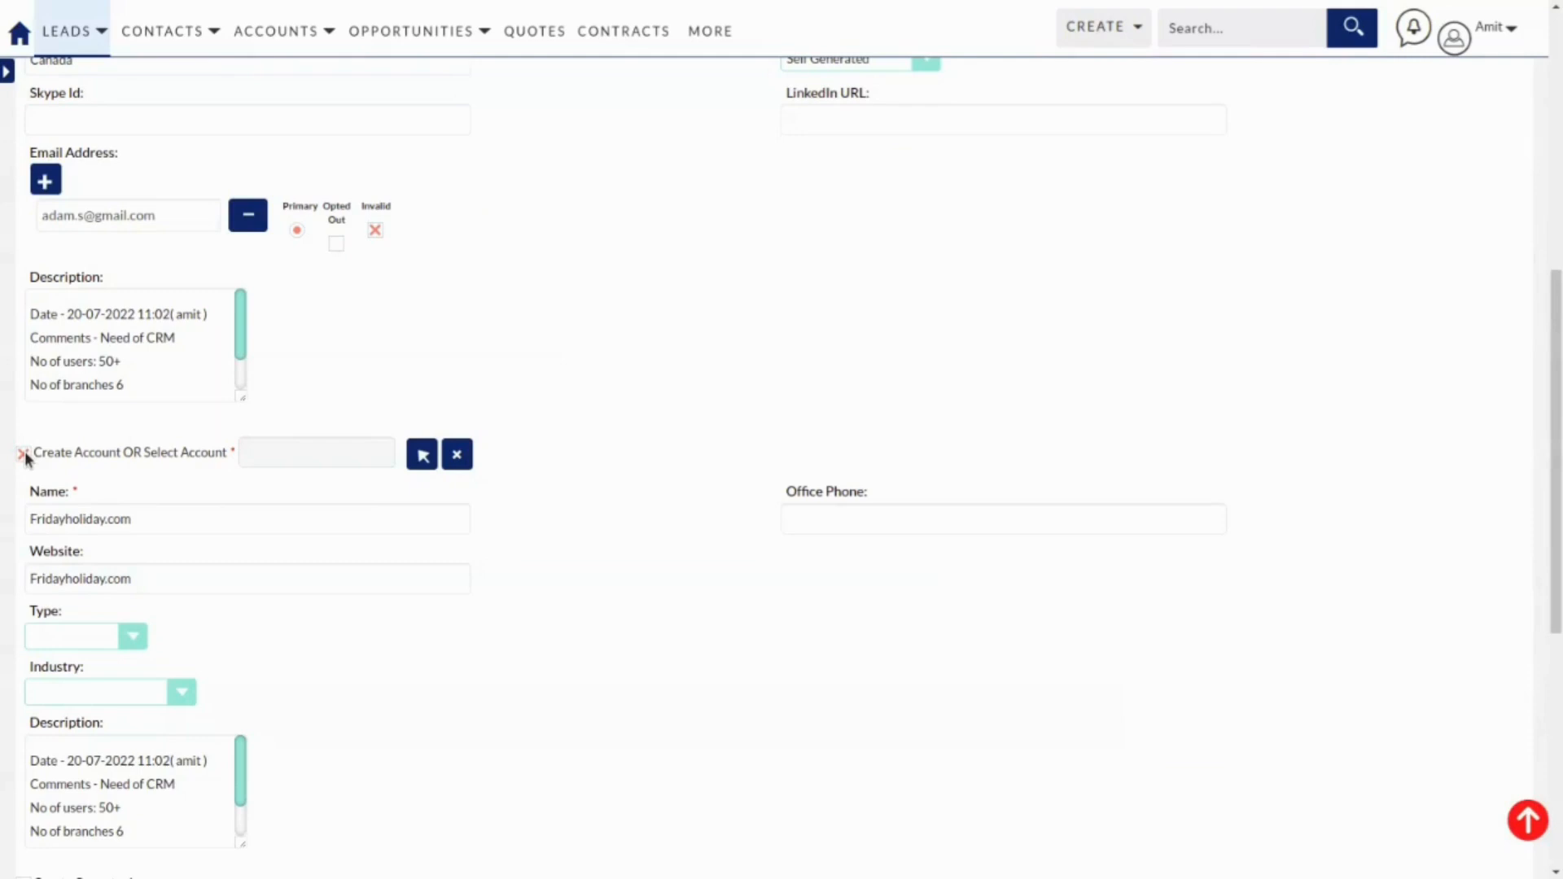
pyautogui.click(23, 453)
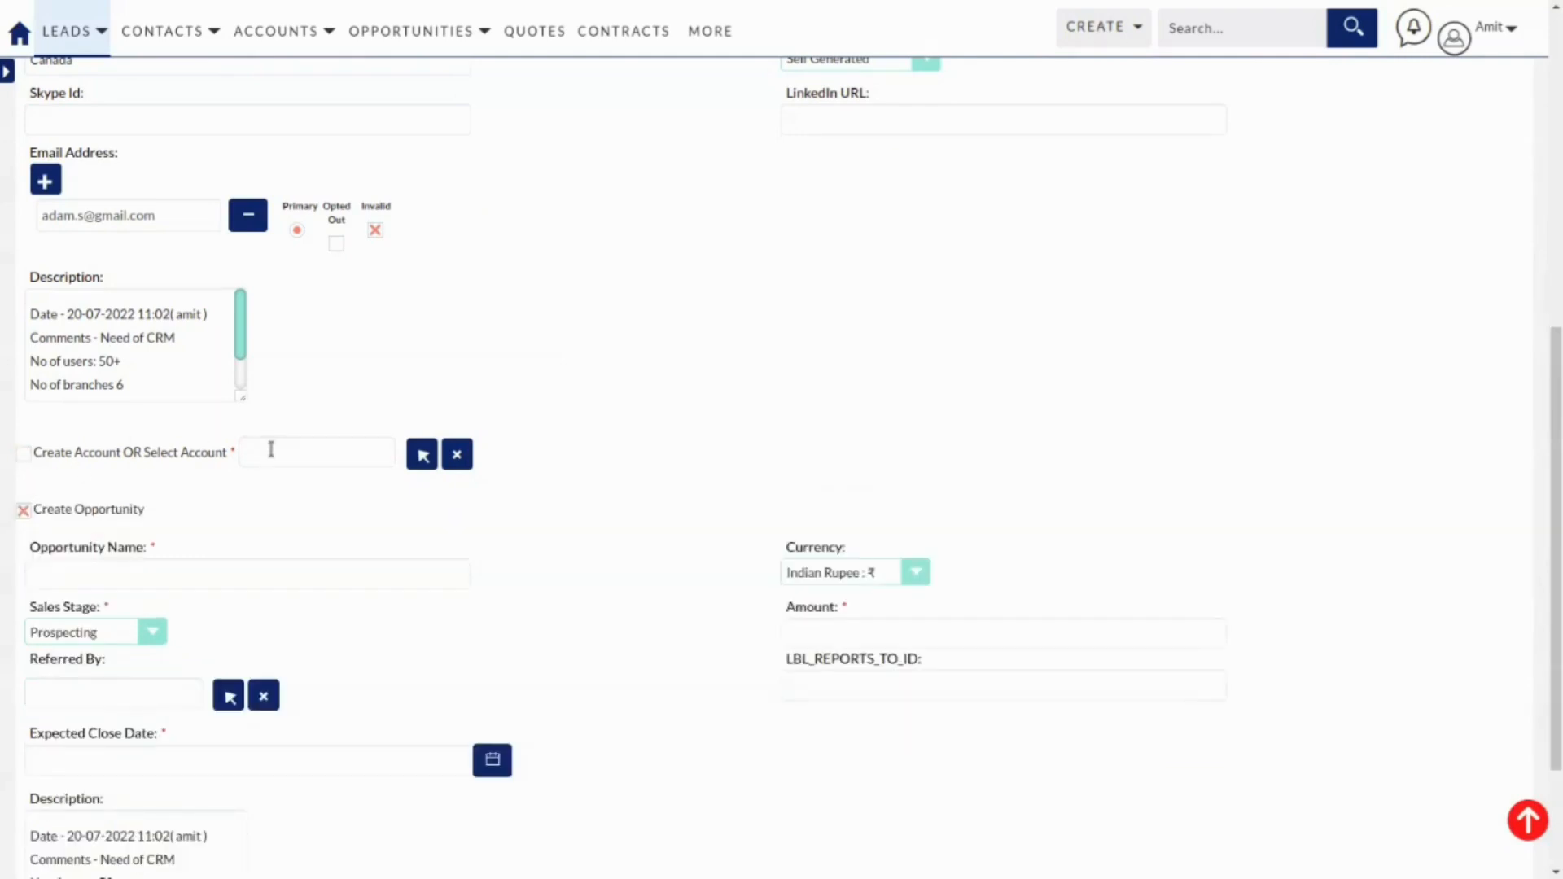
pyautogui.click(24, 454)
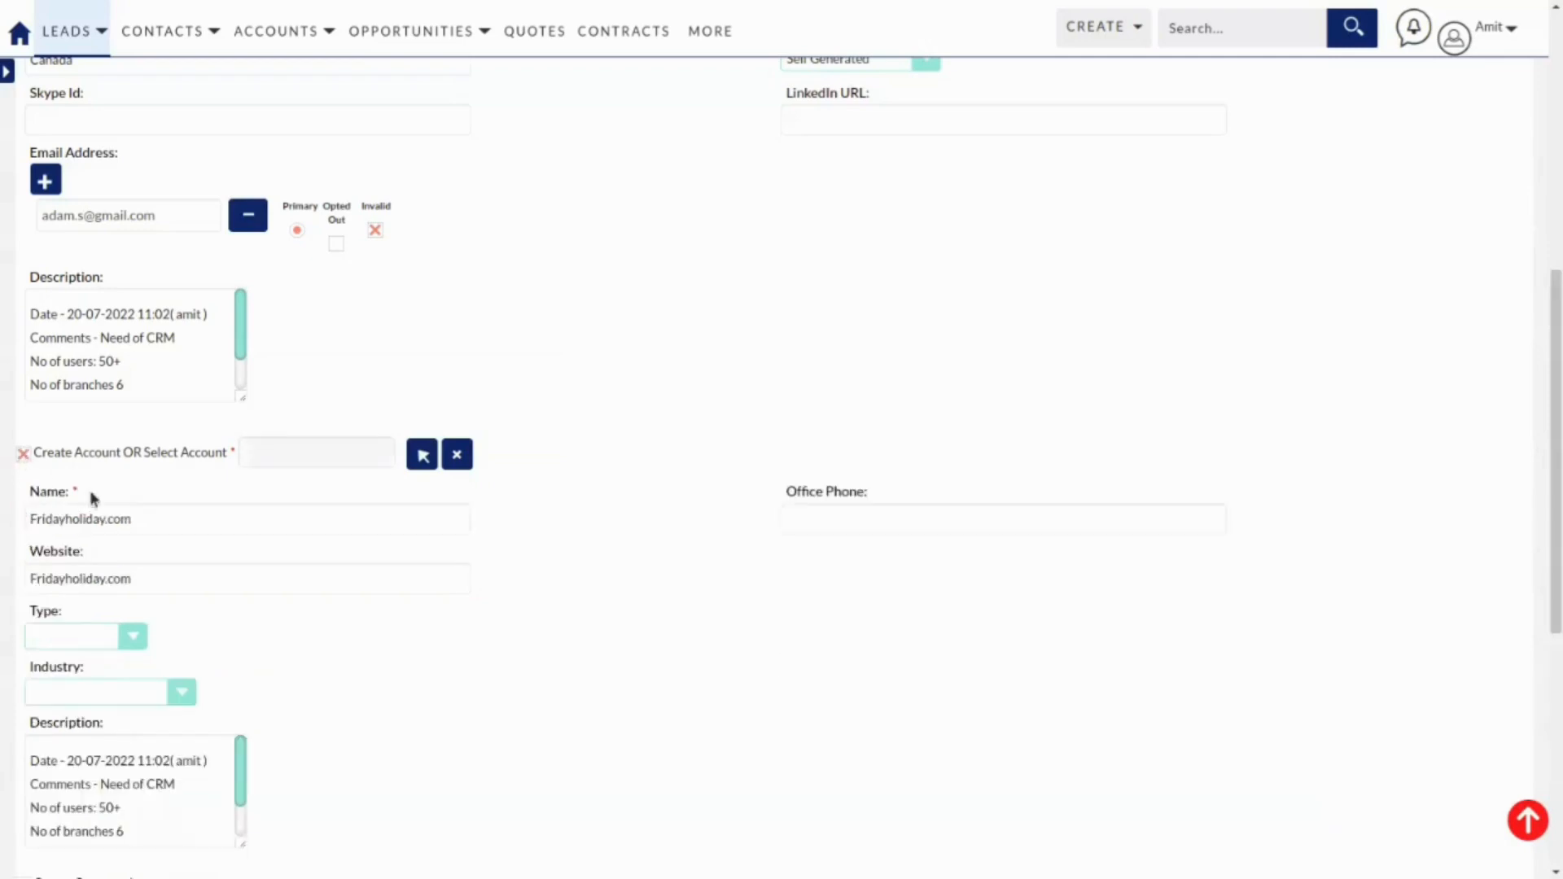
pyautogui.scroll(-2, 161, 480)
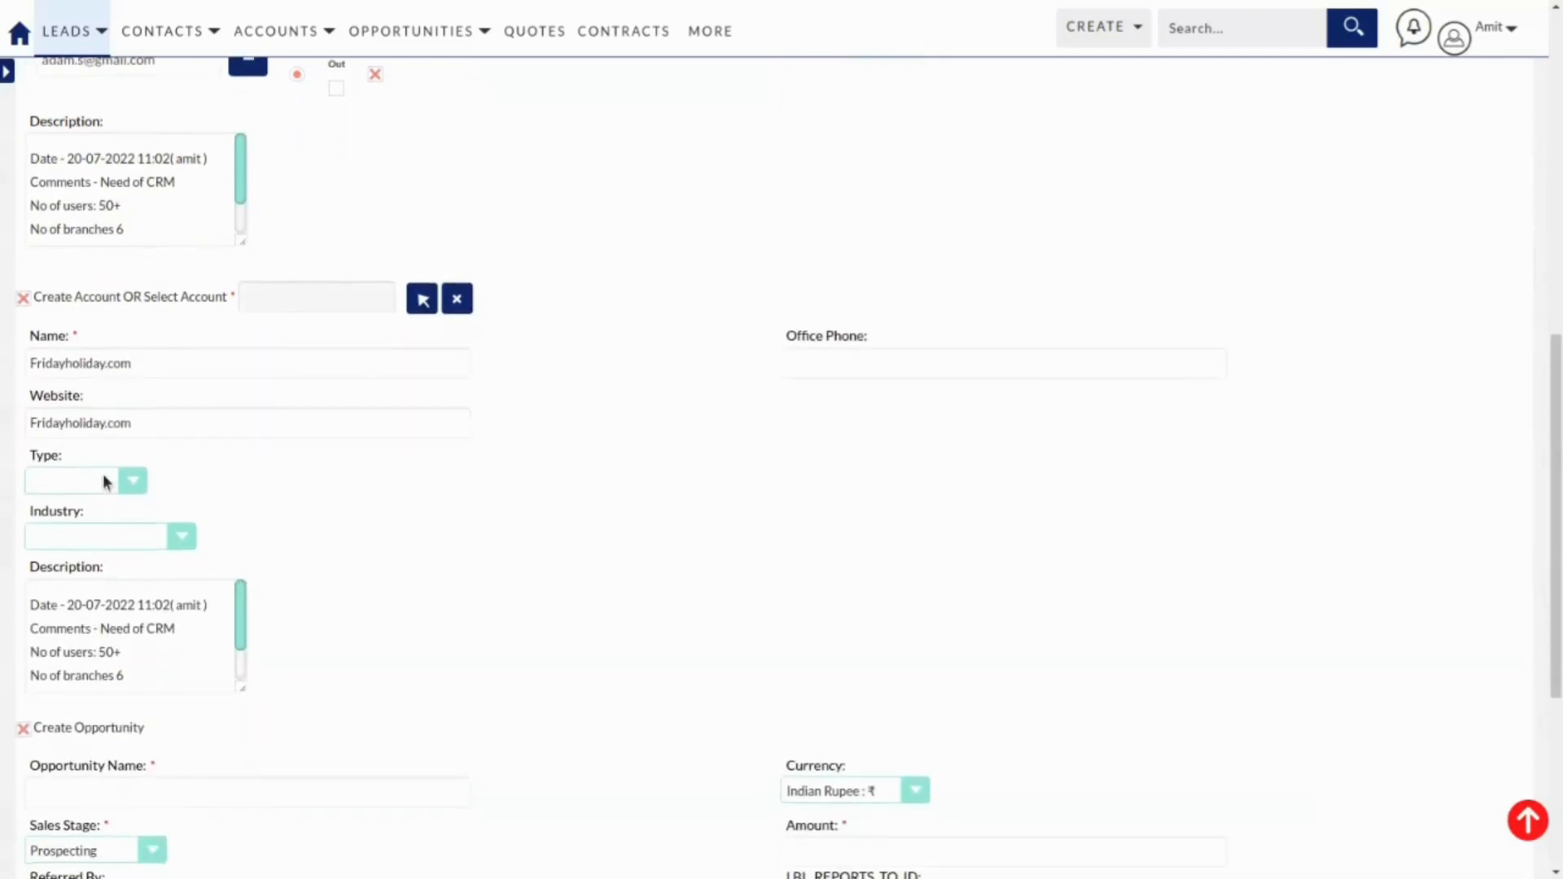
pyautogui.scroll(-1, 114, 441)
# Set the new account's Type to Customer and Industry to Technology.
pyautogui.click(118, 429)
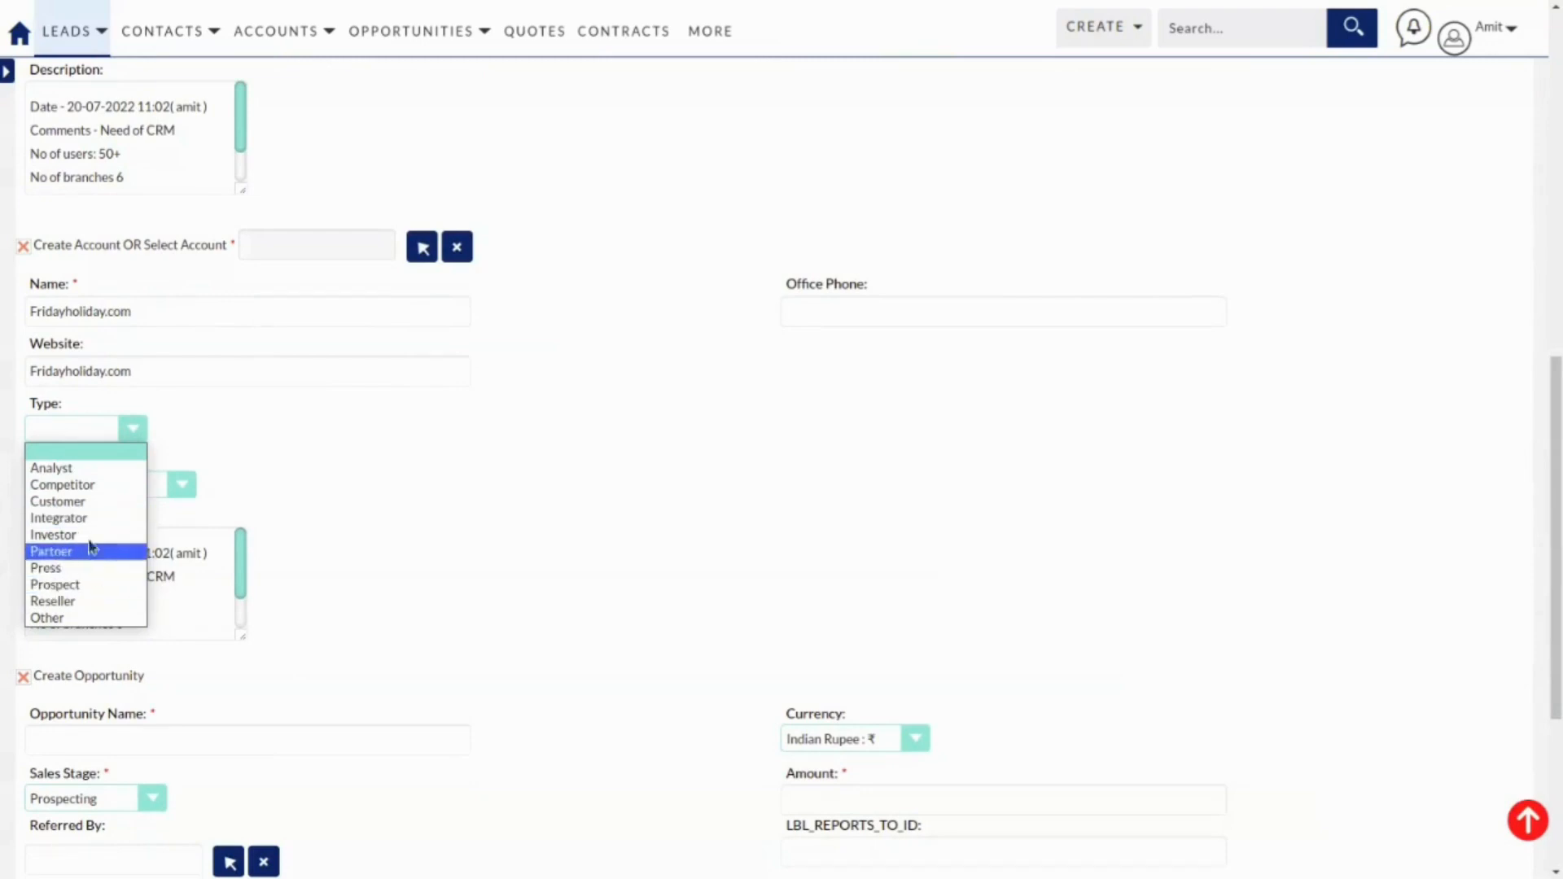
pyautogui.click(90, 503)
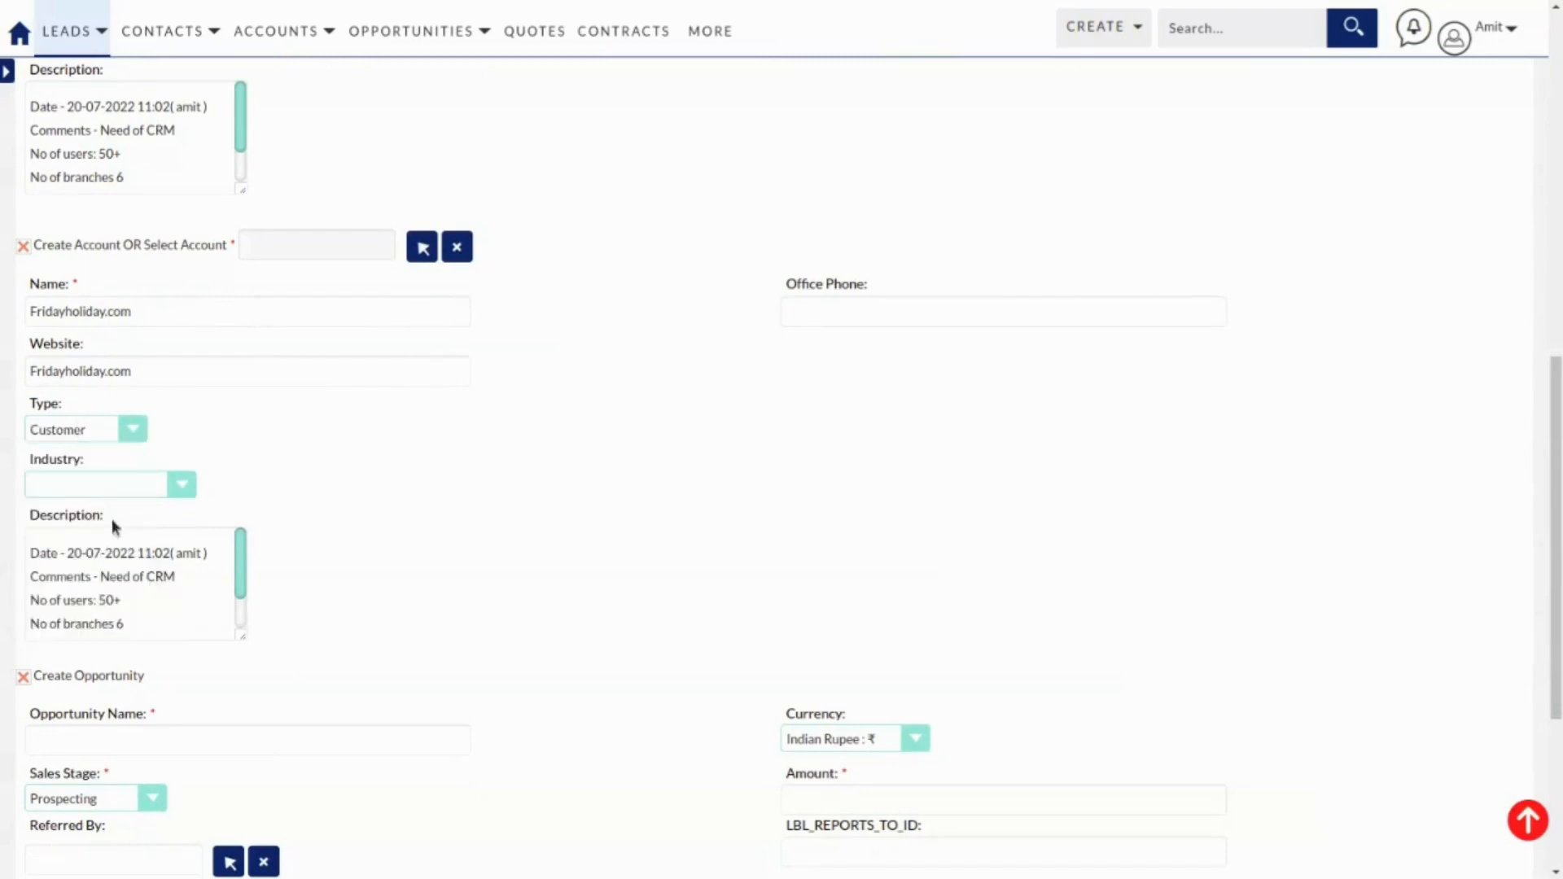
pyautogui.click(130, 483)
pyautogui.scroll(-3, 135, 569)
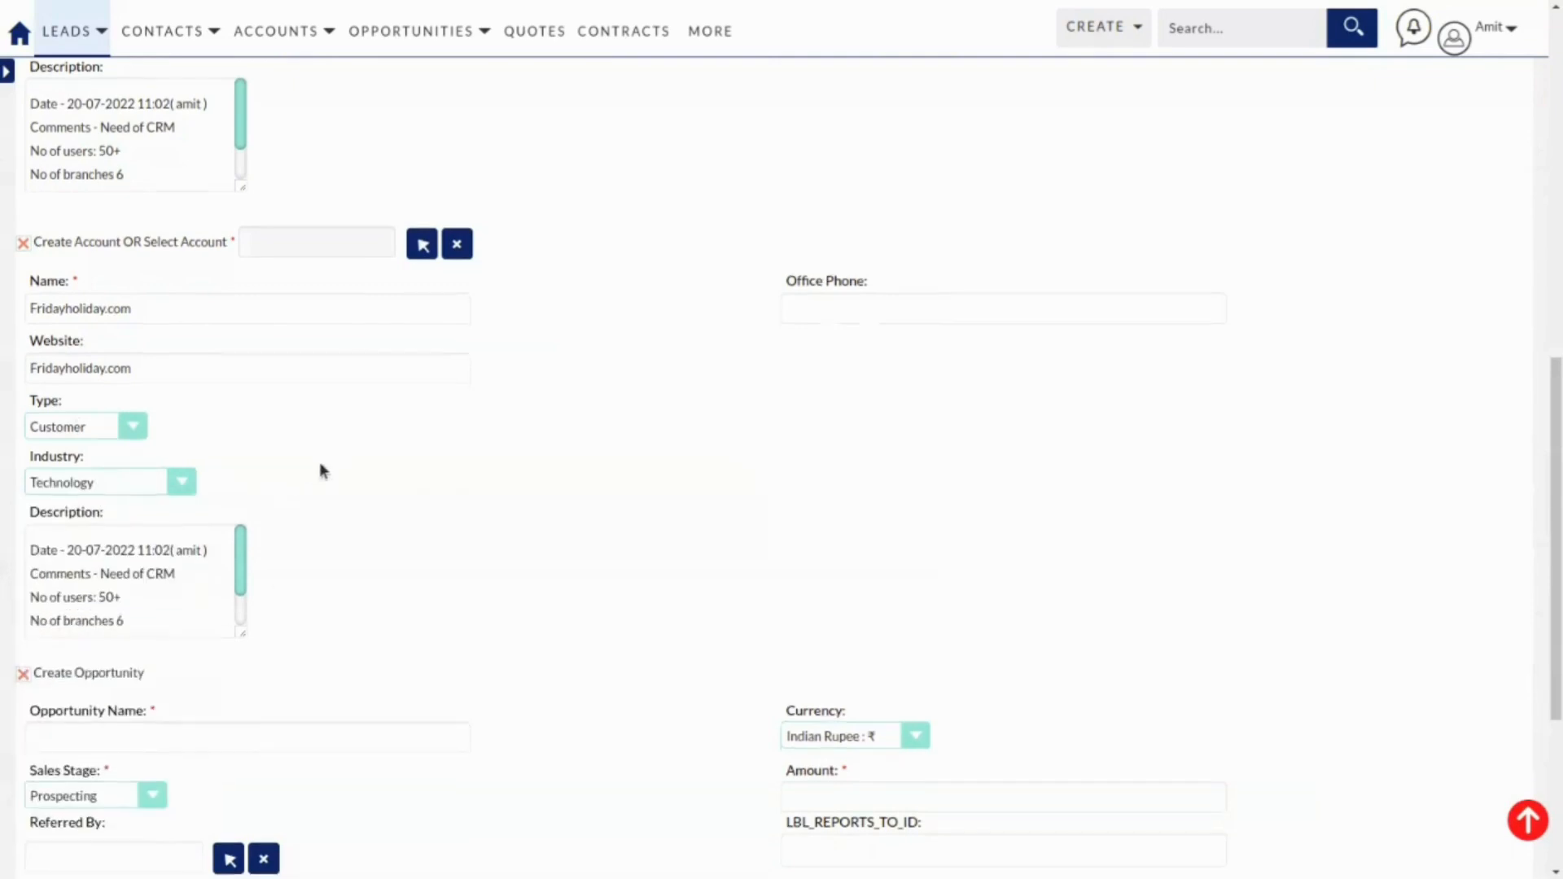
pyautogui.scroll(-1, 333, 464)
pyautogui.scroll(-3, 326, 423)
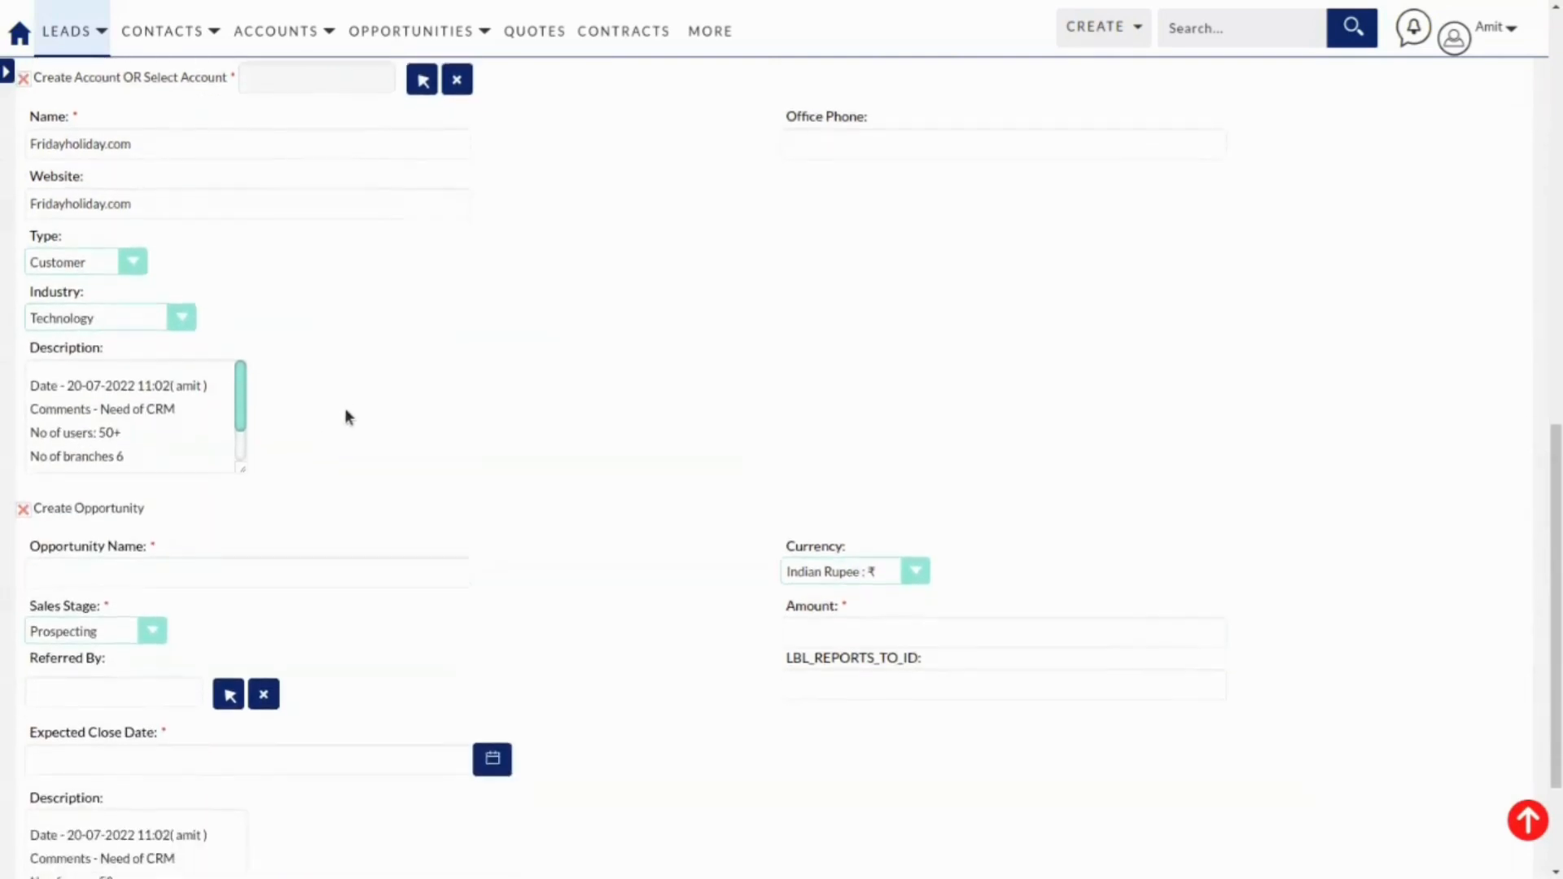
# Enter opportunity 'CRM for Sales & Services - Fridayholiday.com': Needs Analysis, amount 100000, closing 31/07/2022.
pyautogui.click(150, 469)
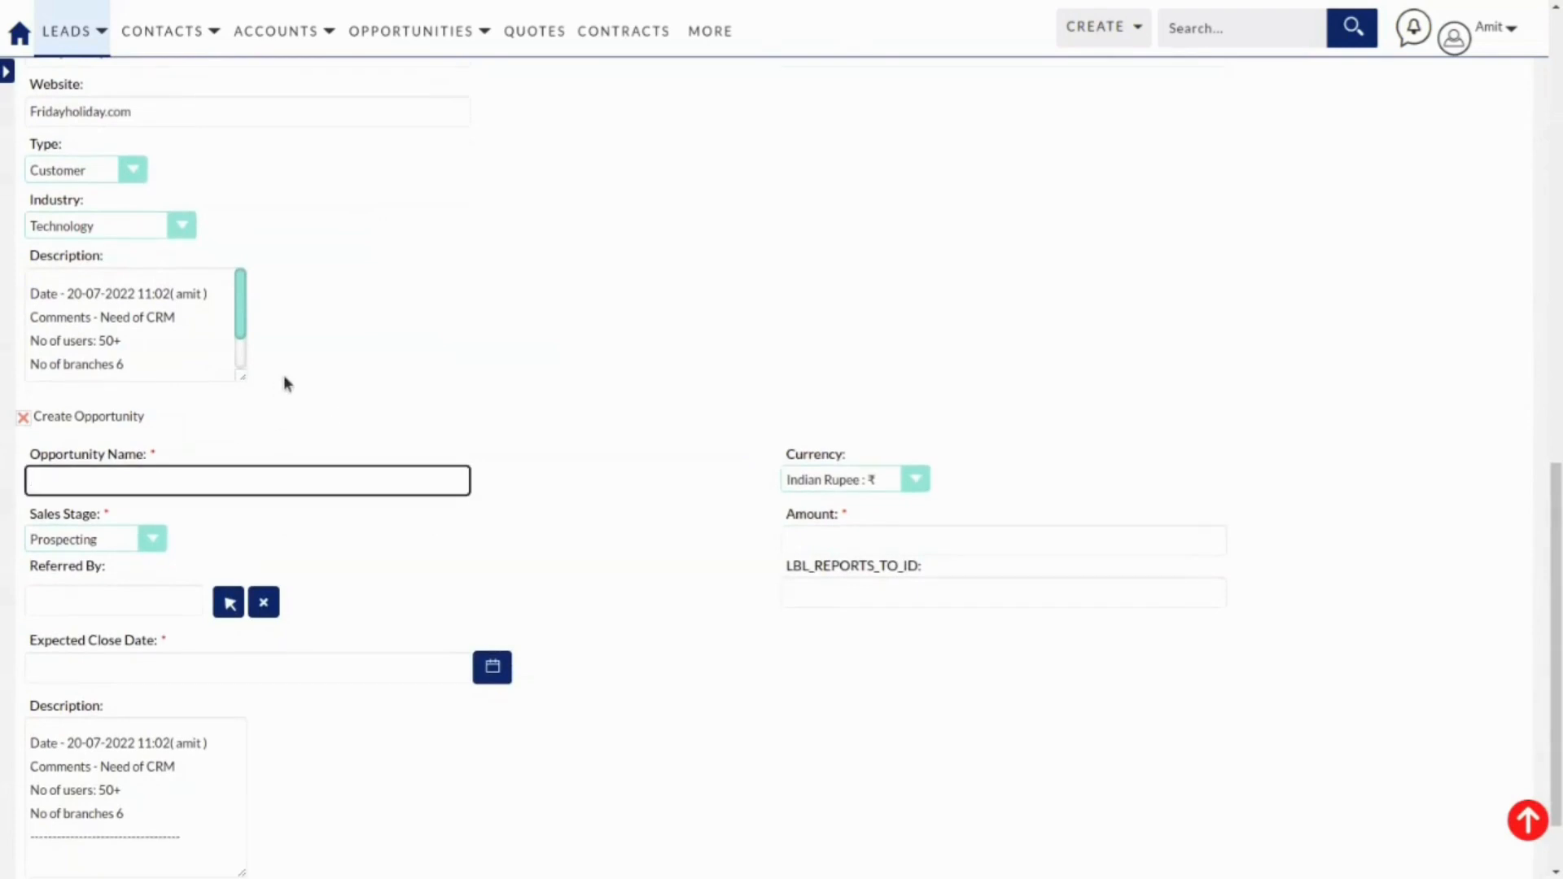
pyautogui.write('CRM for Sales & Services - Fr')
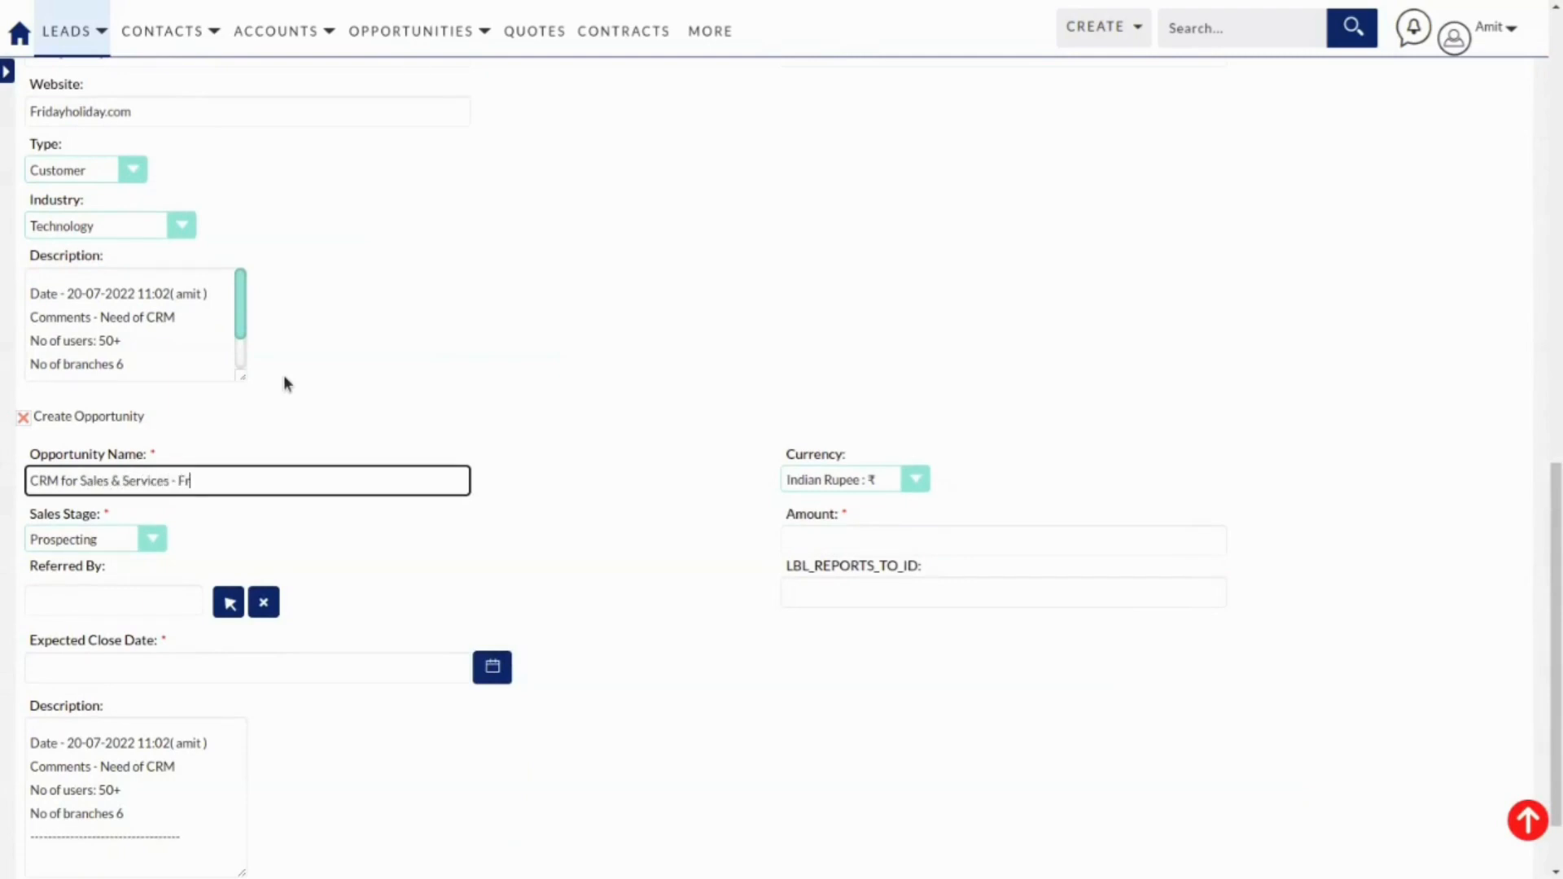
pyautogui.write('idayholiday.com')
pyautogui.click(92, 537)
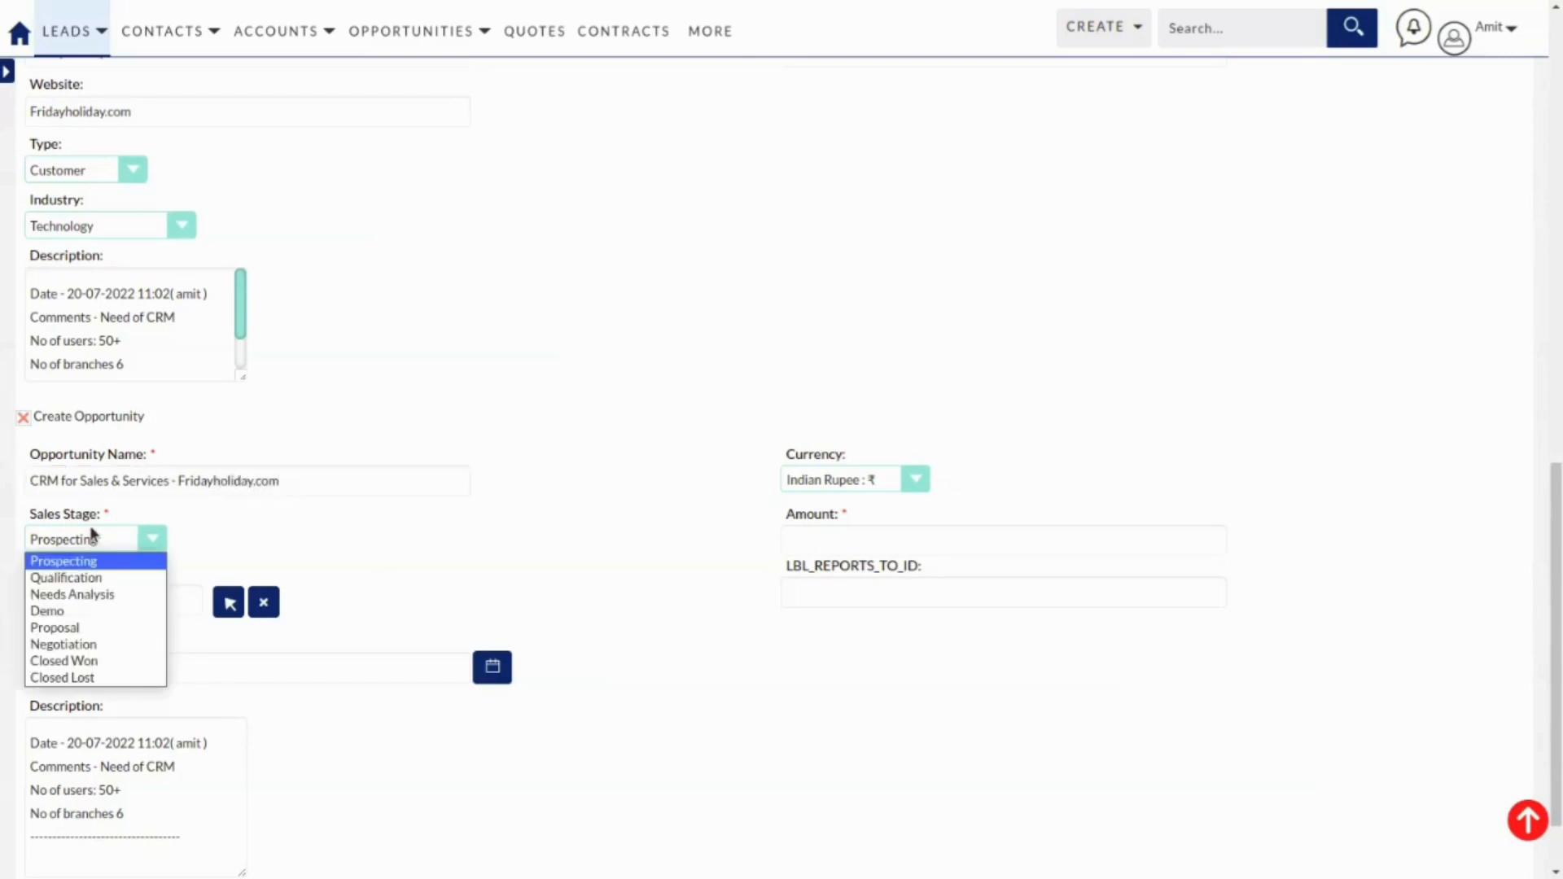
pyautogui.click(106, 599)
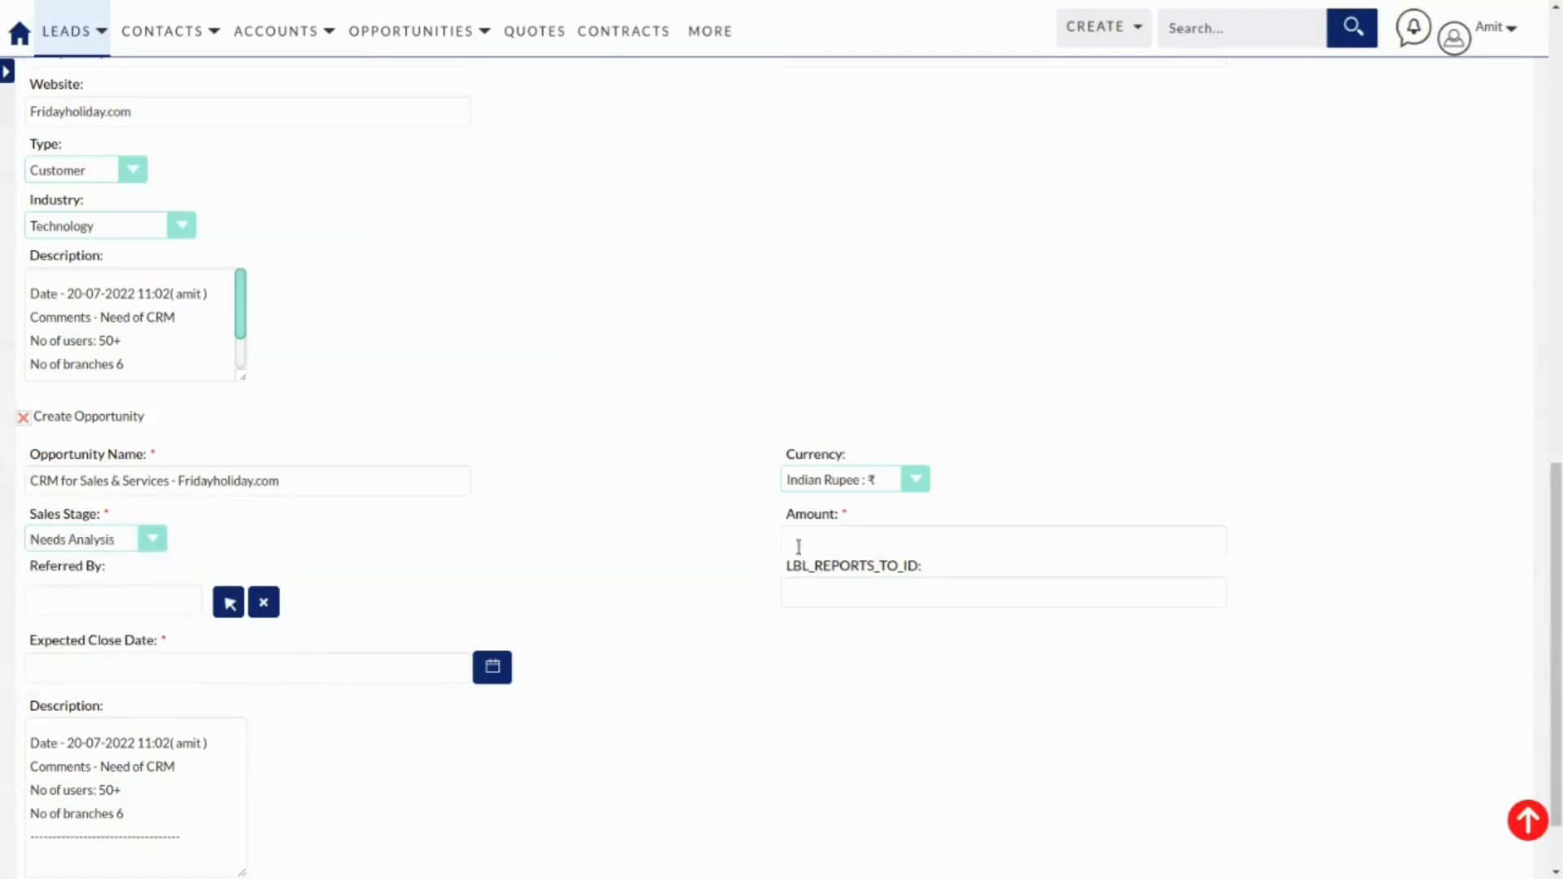
pyautogui.click(850, 538)
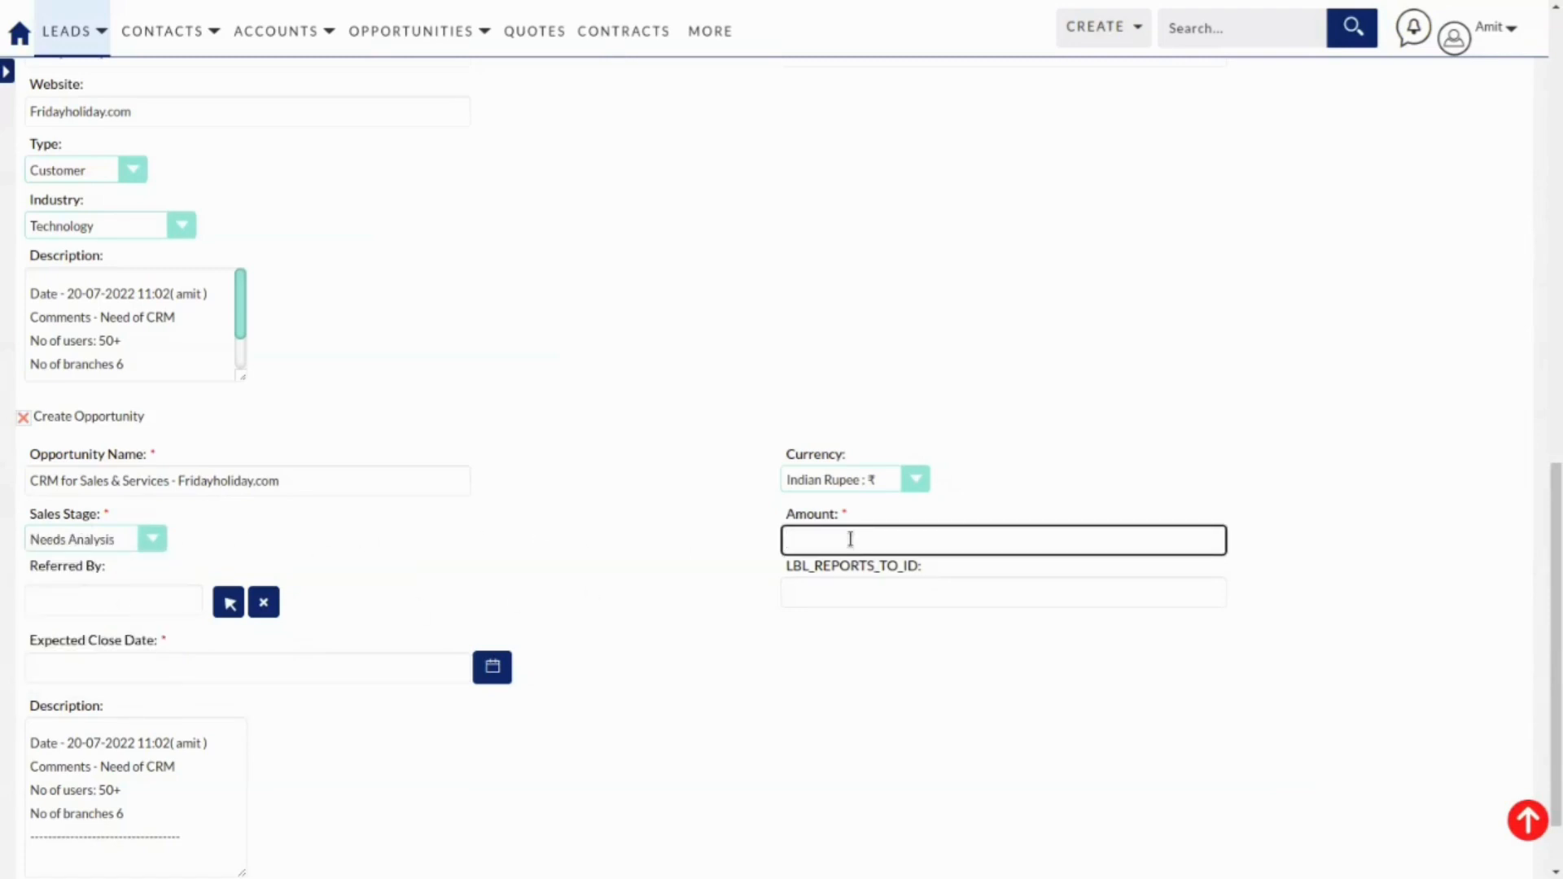
pyautogui.write('100000')
pyautogui.scroll(-1, 791, 518)
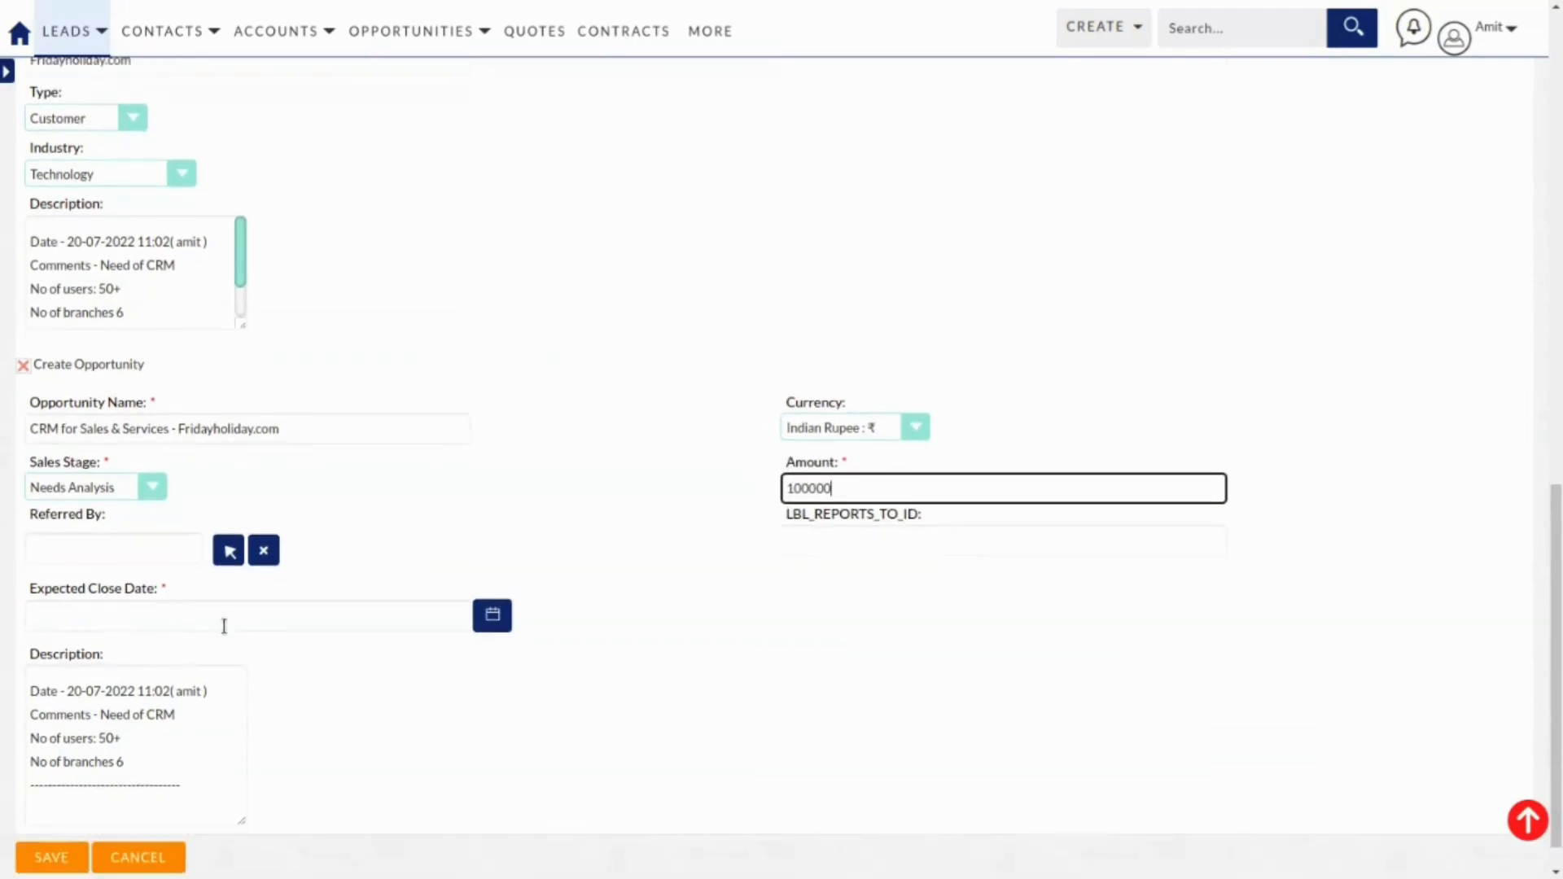
pyautogui.click(503, 625)
pyautogui.scroll(-1, 465, 716)
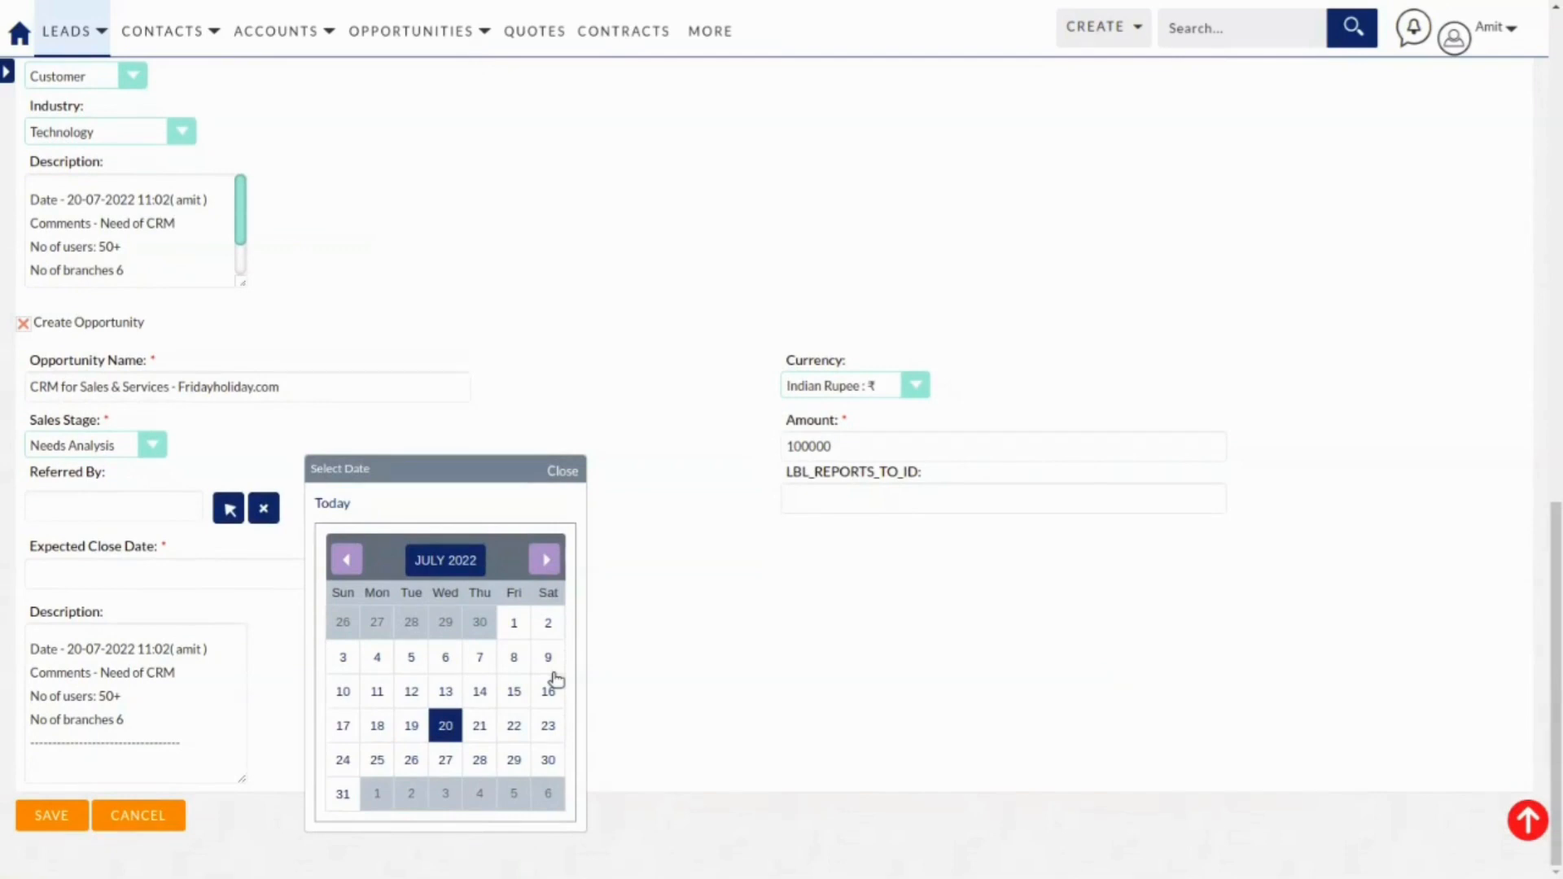
pyautogui.click(341, 797)
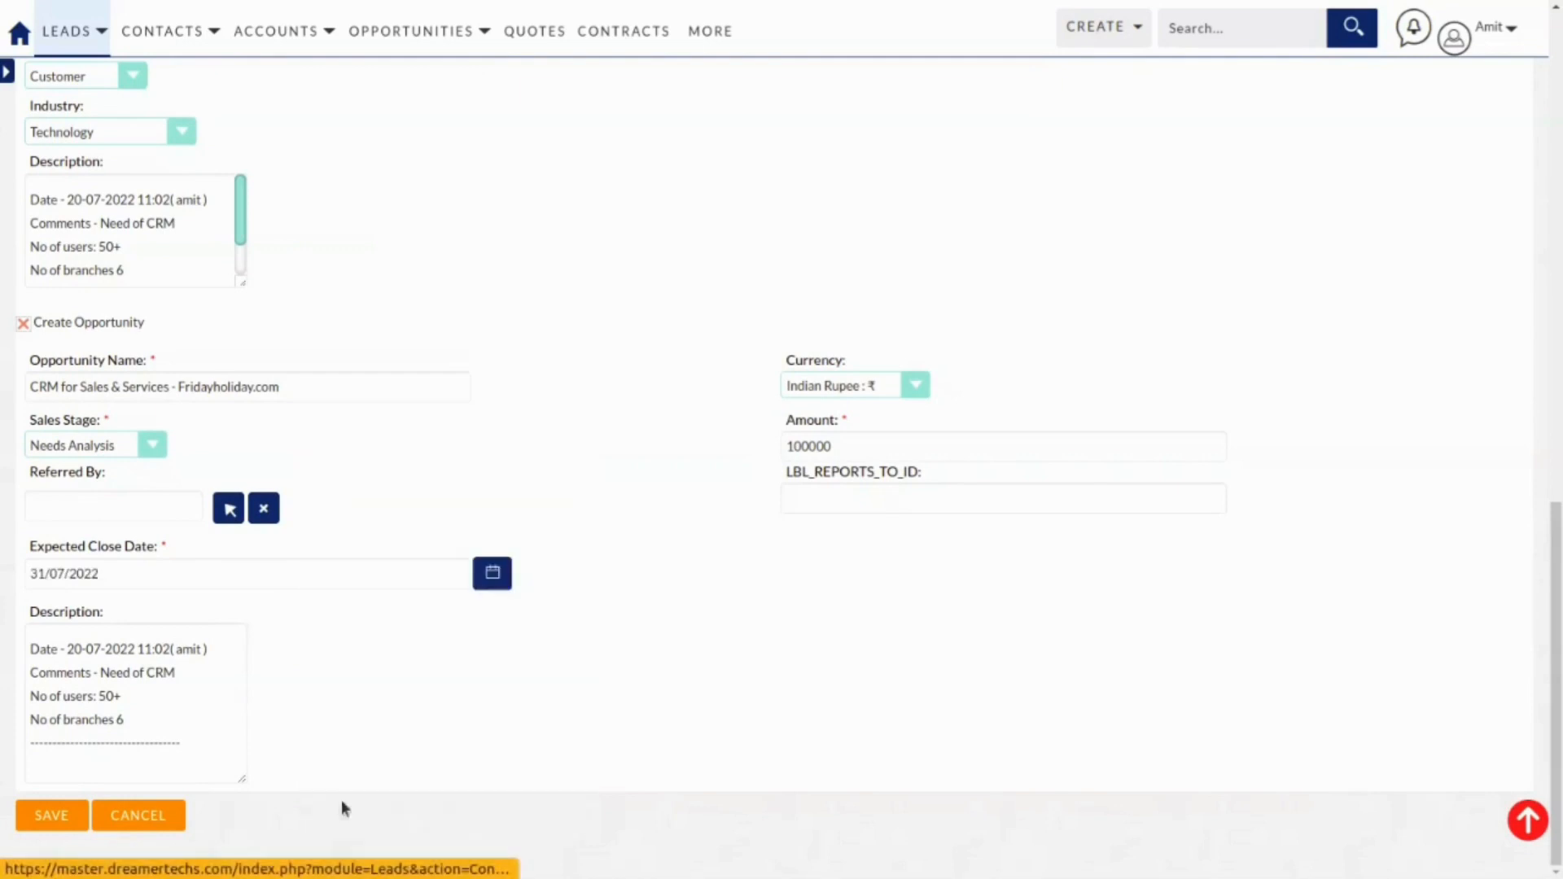
# Save the lead conversion, then open the new opportunity in edit mode.
pyautogui.click(51, 816)
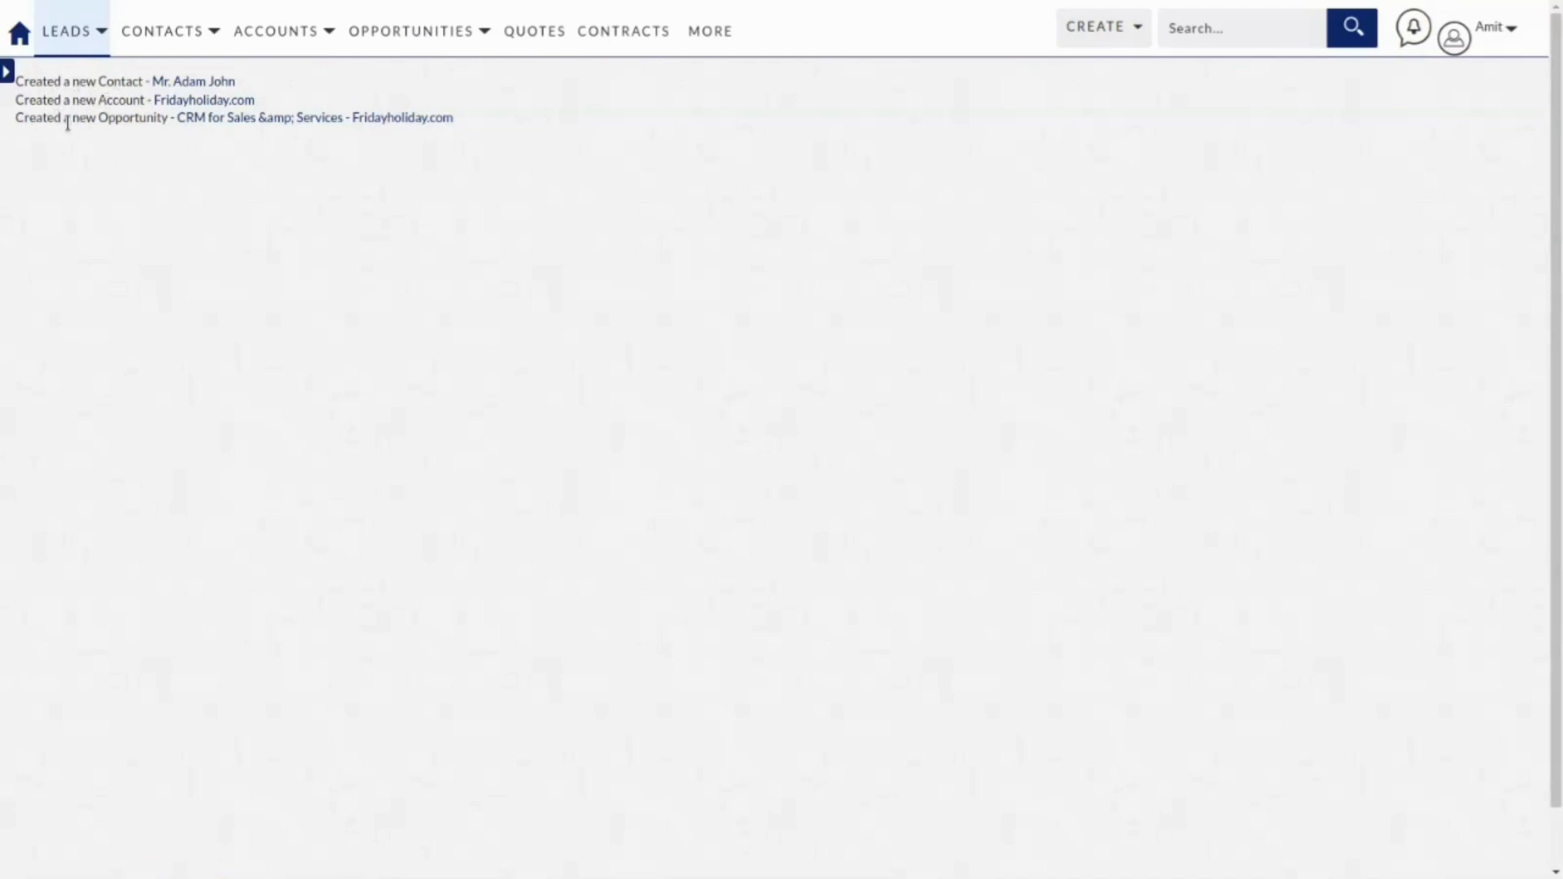
pyautogui.click(285, 118)
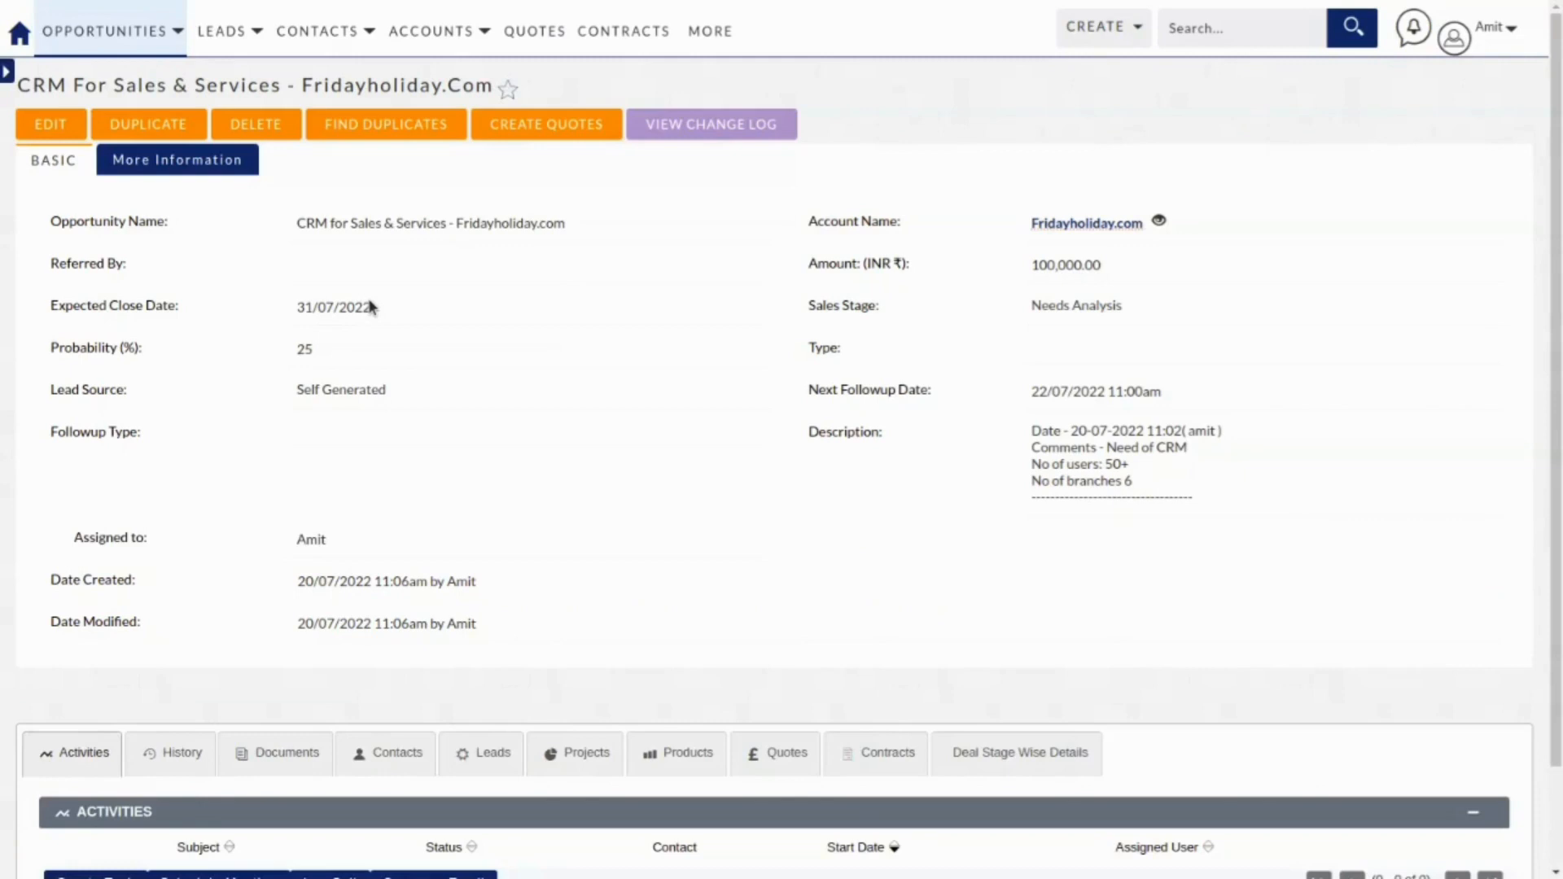
pyautogui.click(58, 137)
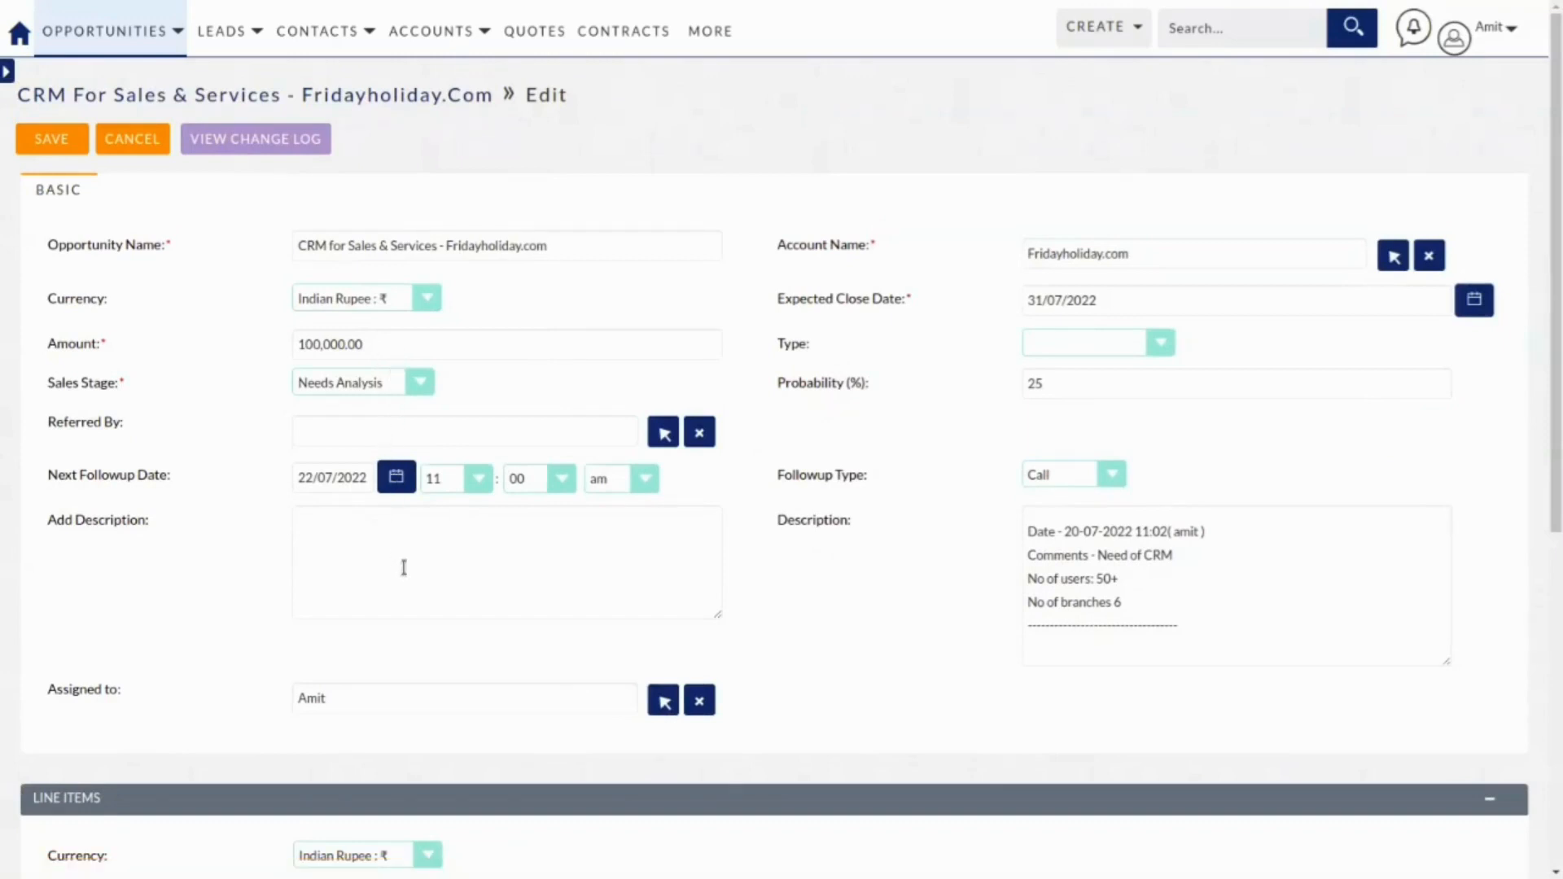
# Set the opportunity Type to Existing Business.
pyautogui.click(1134, 343)
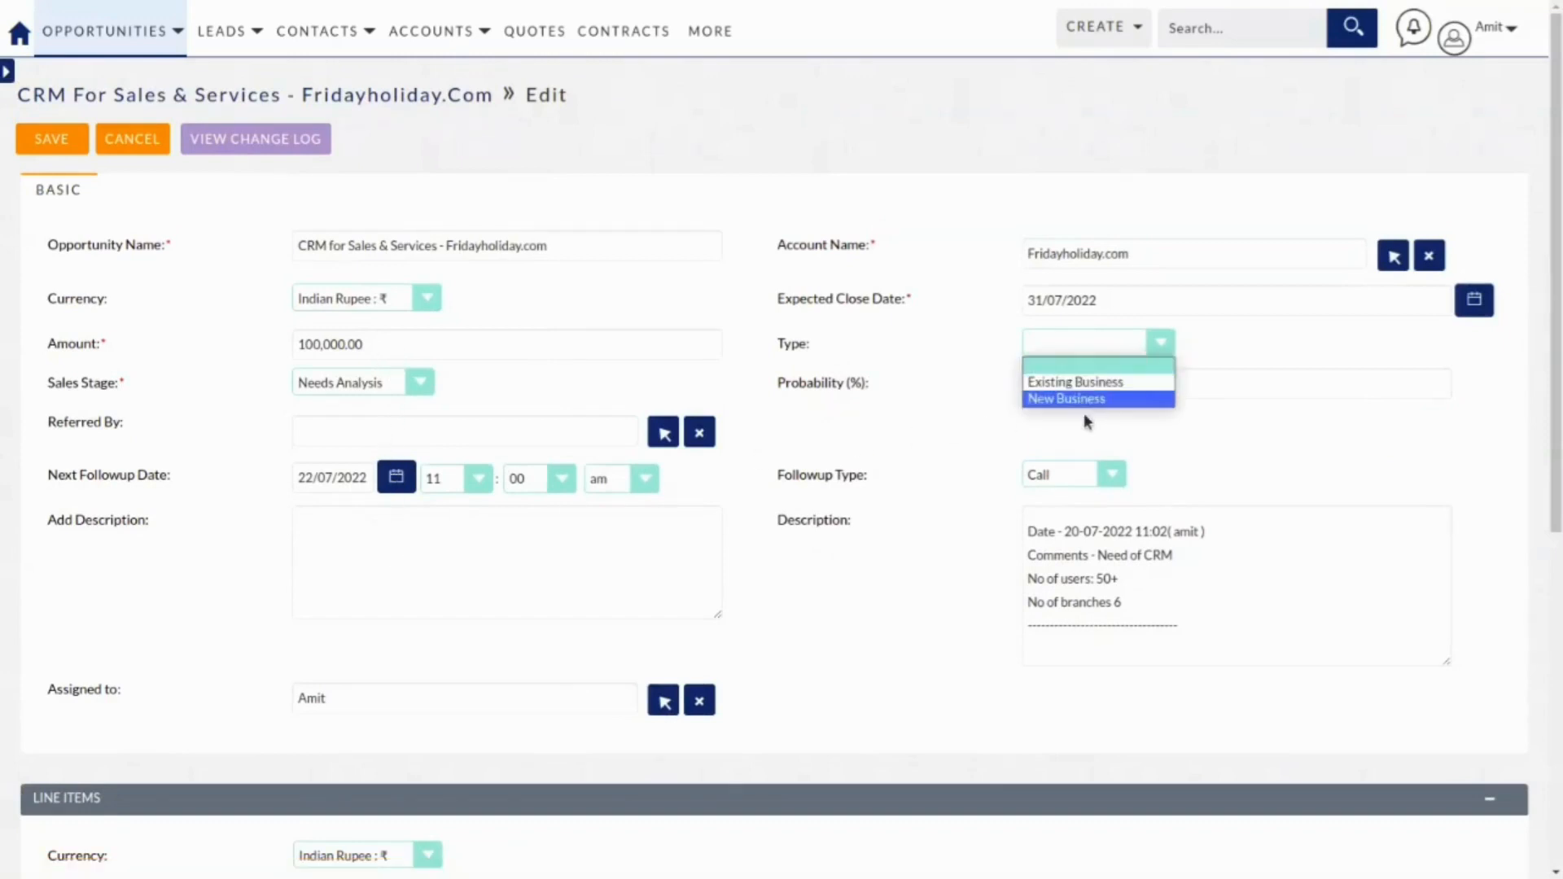
pyautogui.click(1097, 381)
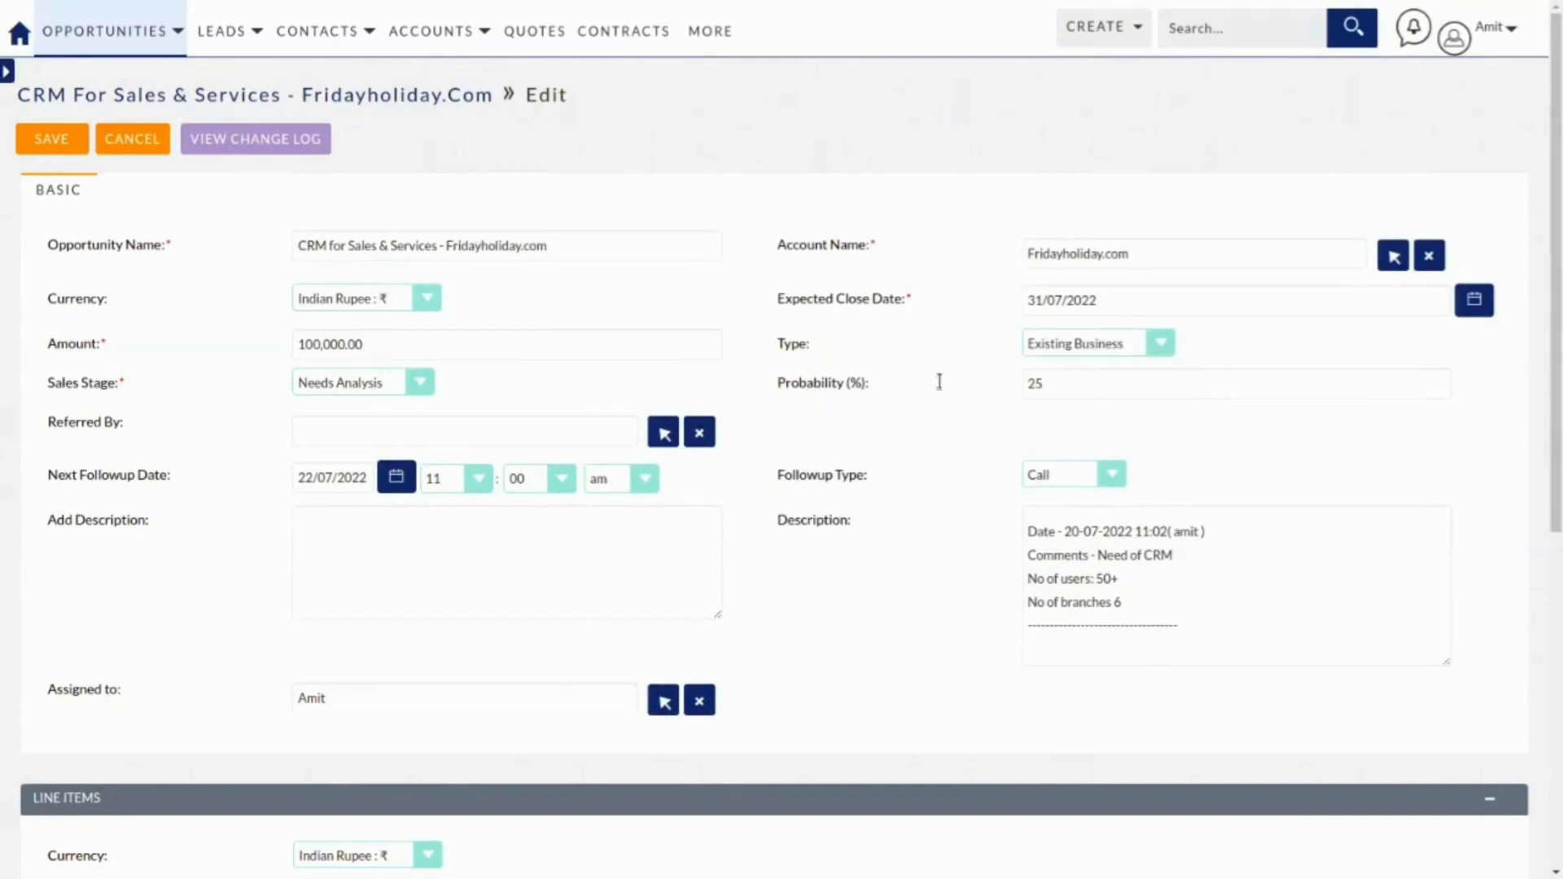
pyautogui.click(1063, 340)
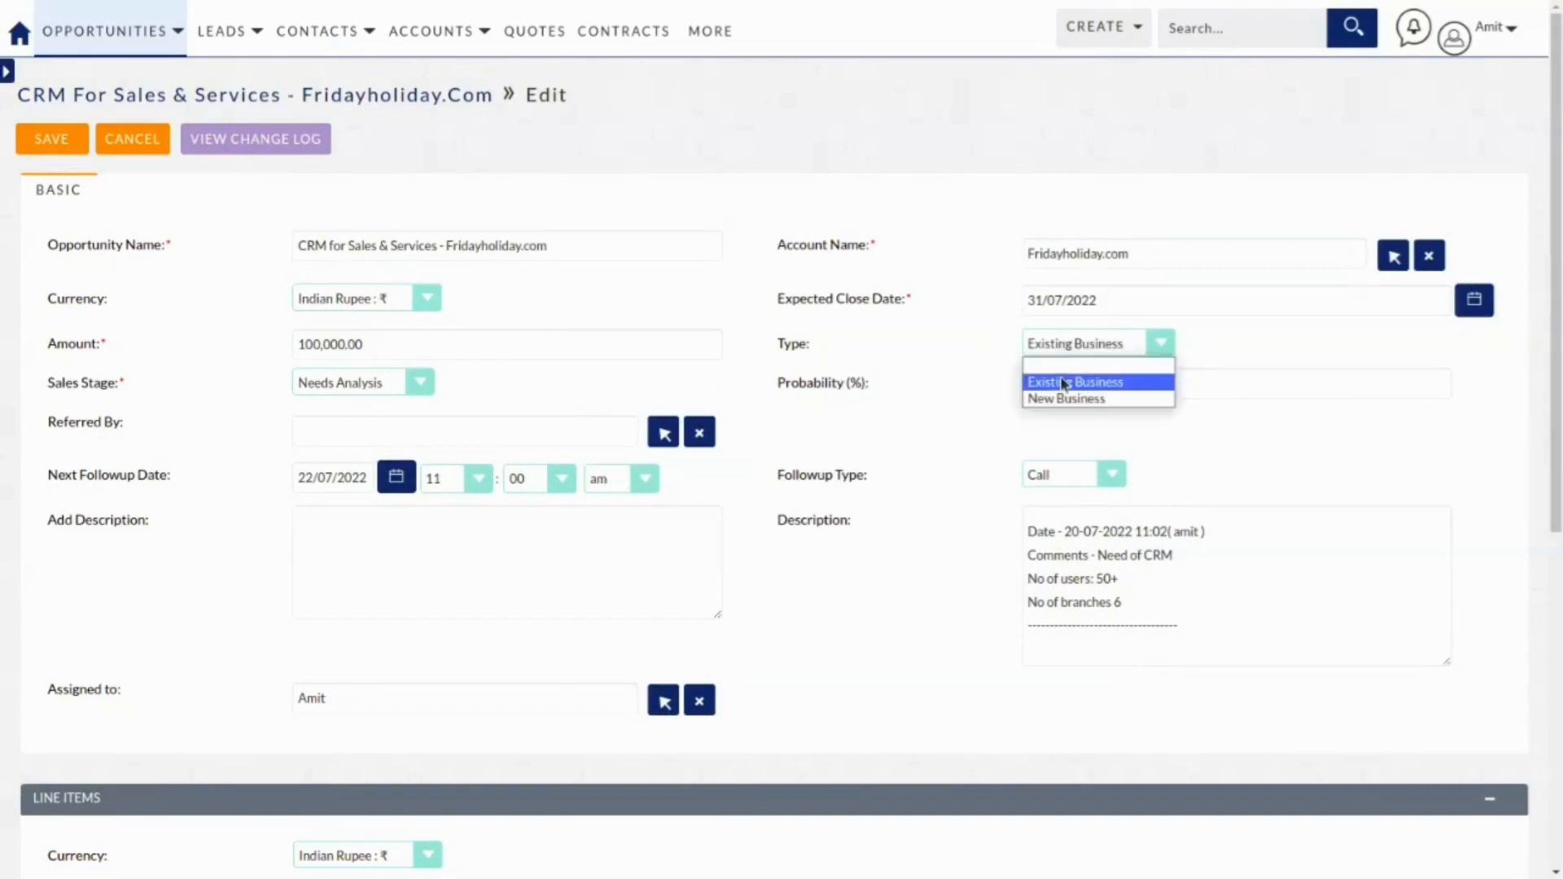
pyautogui.click(1058, 444)
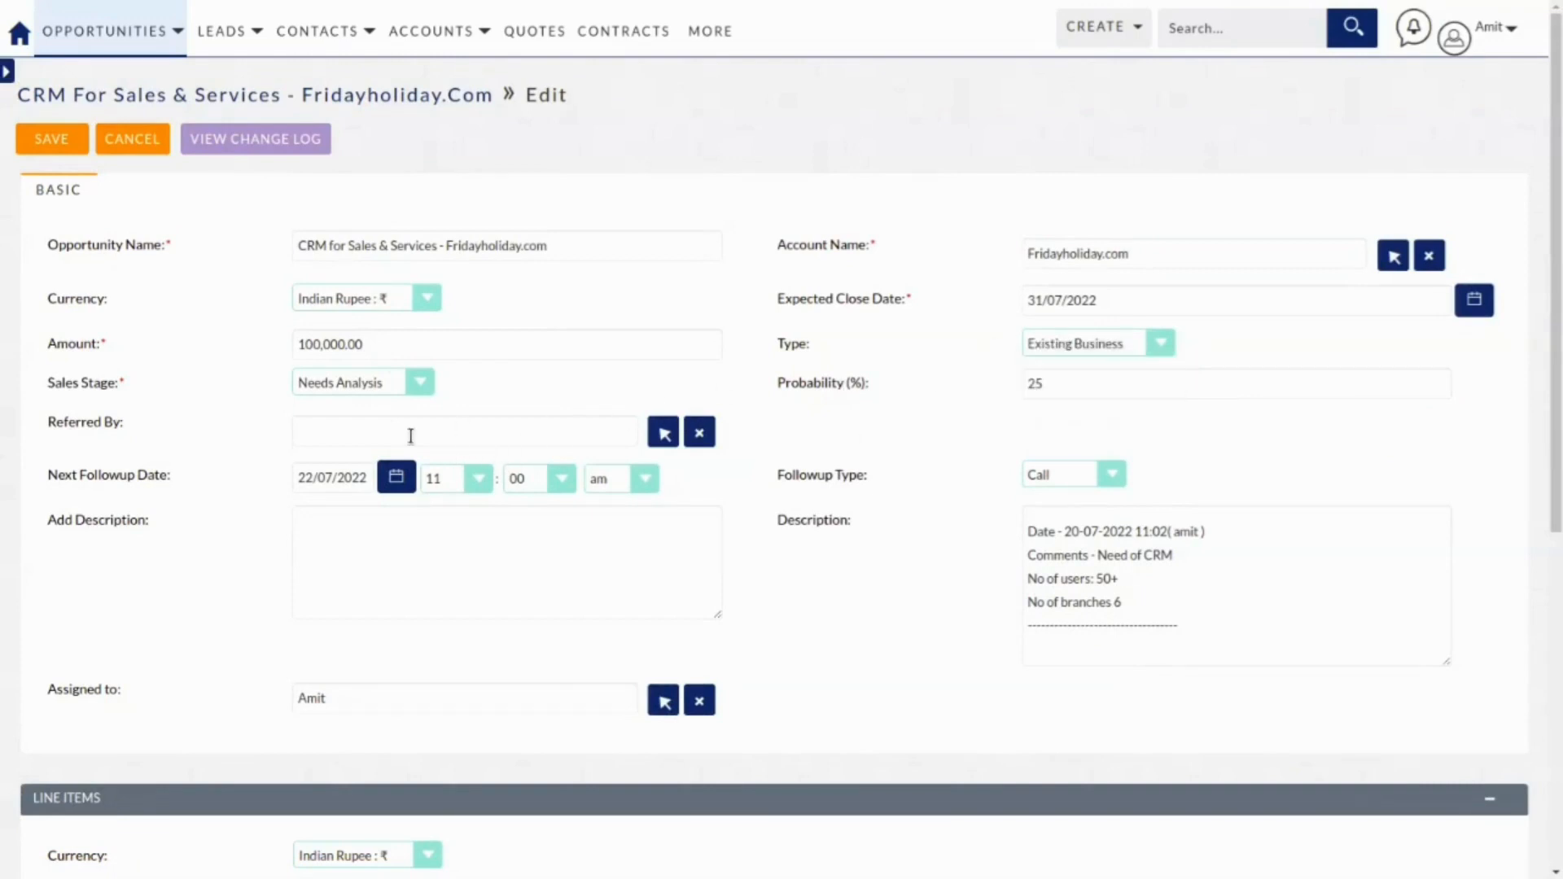
# Add description 'demo Completed need proposal or quotation' and change Sales Stage to Proposal.
pyautogui.scroll(-1, 790, 473)
pyautogui.click(386, 487)
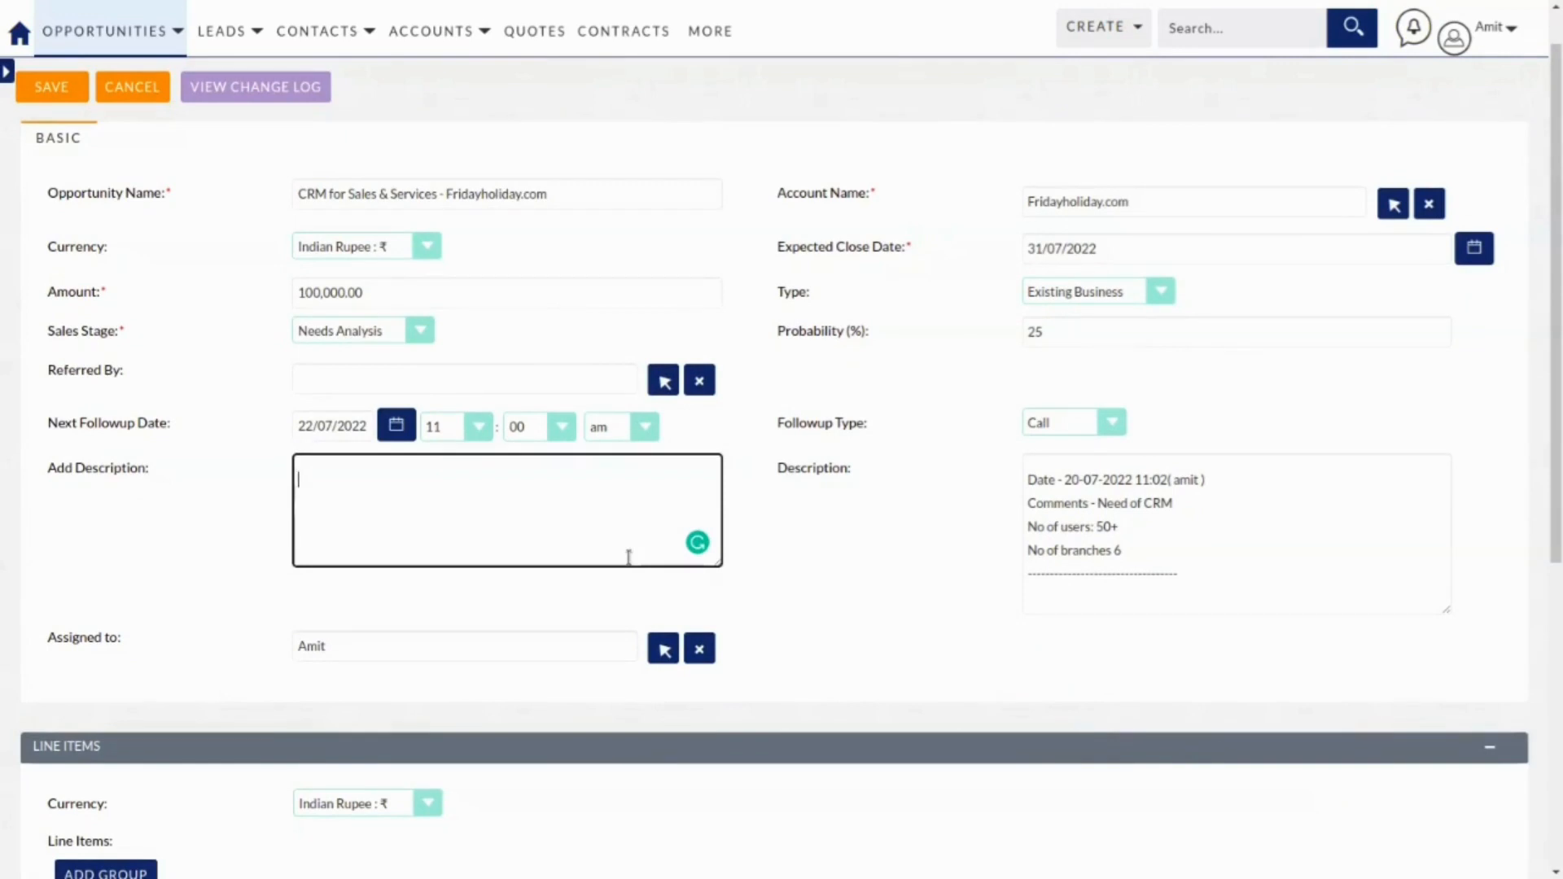
pyautogui.write('demo Completed need proposal')
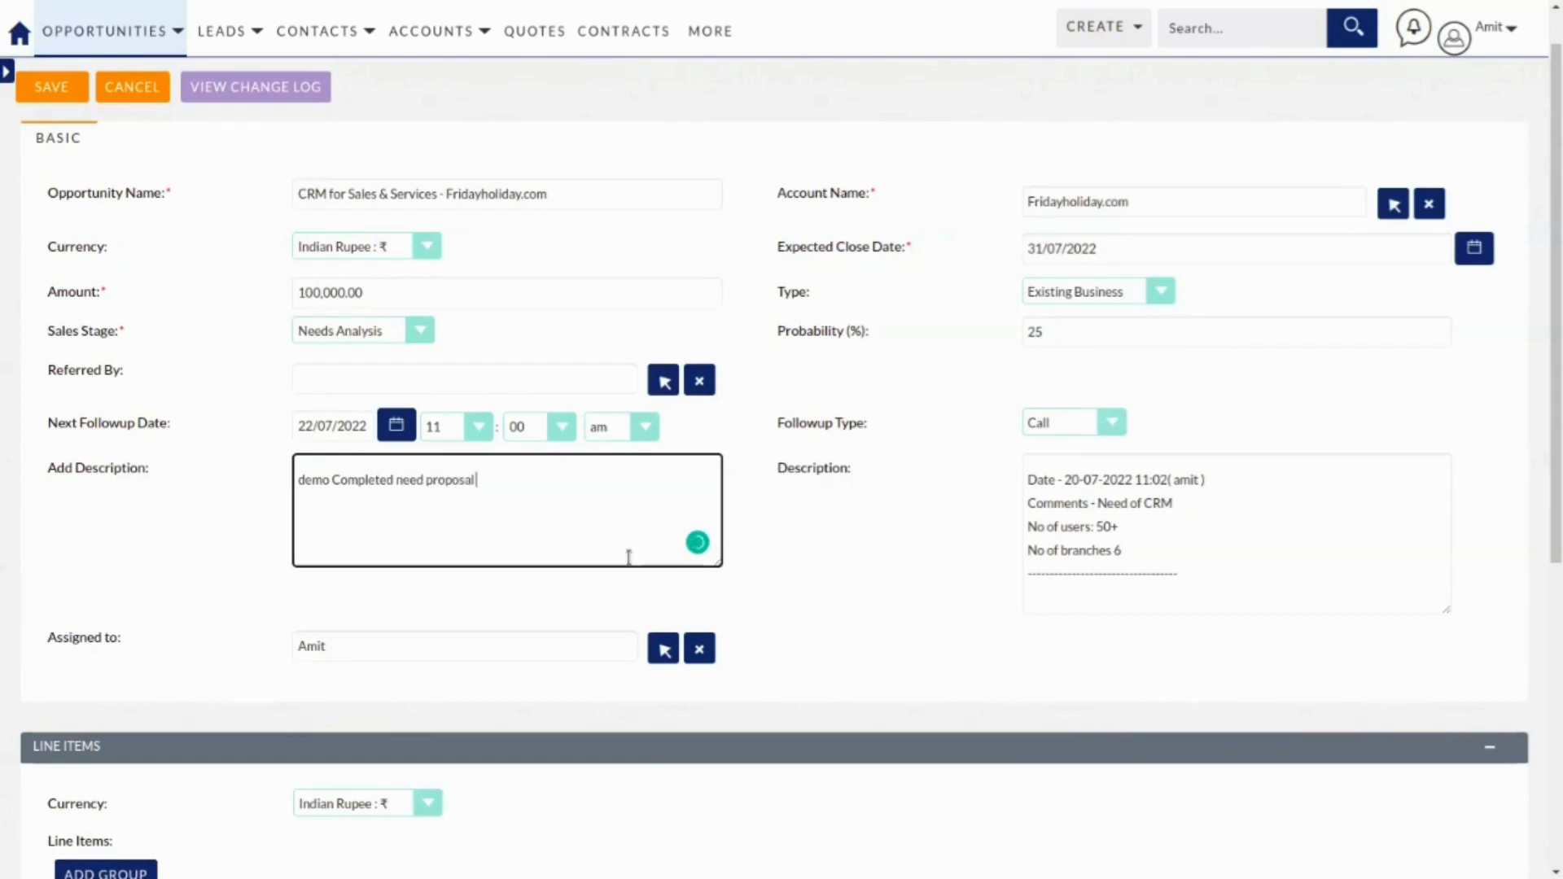
pyautogui.write(' or quotation')
pyautogui.click(420, 330)
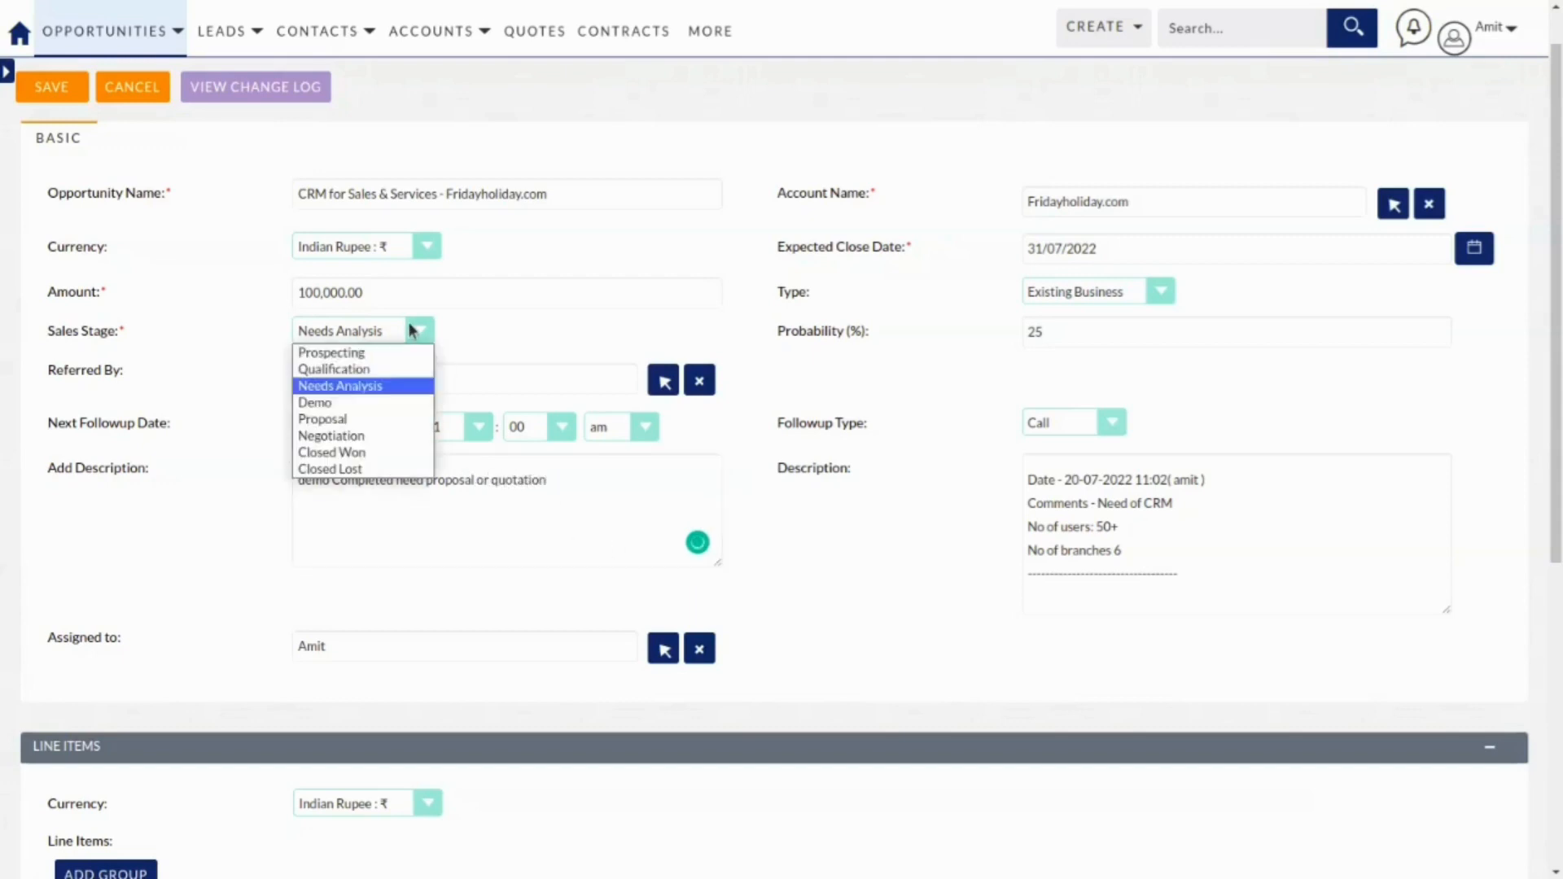
pyautogui.click(353, 419)
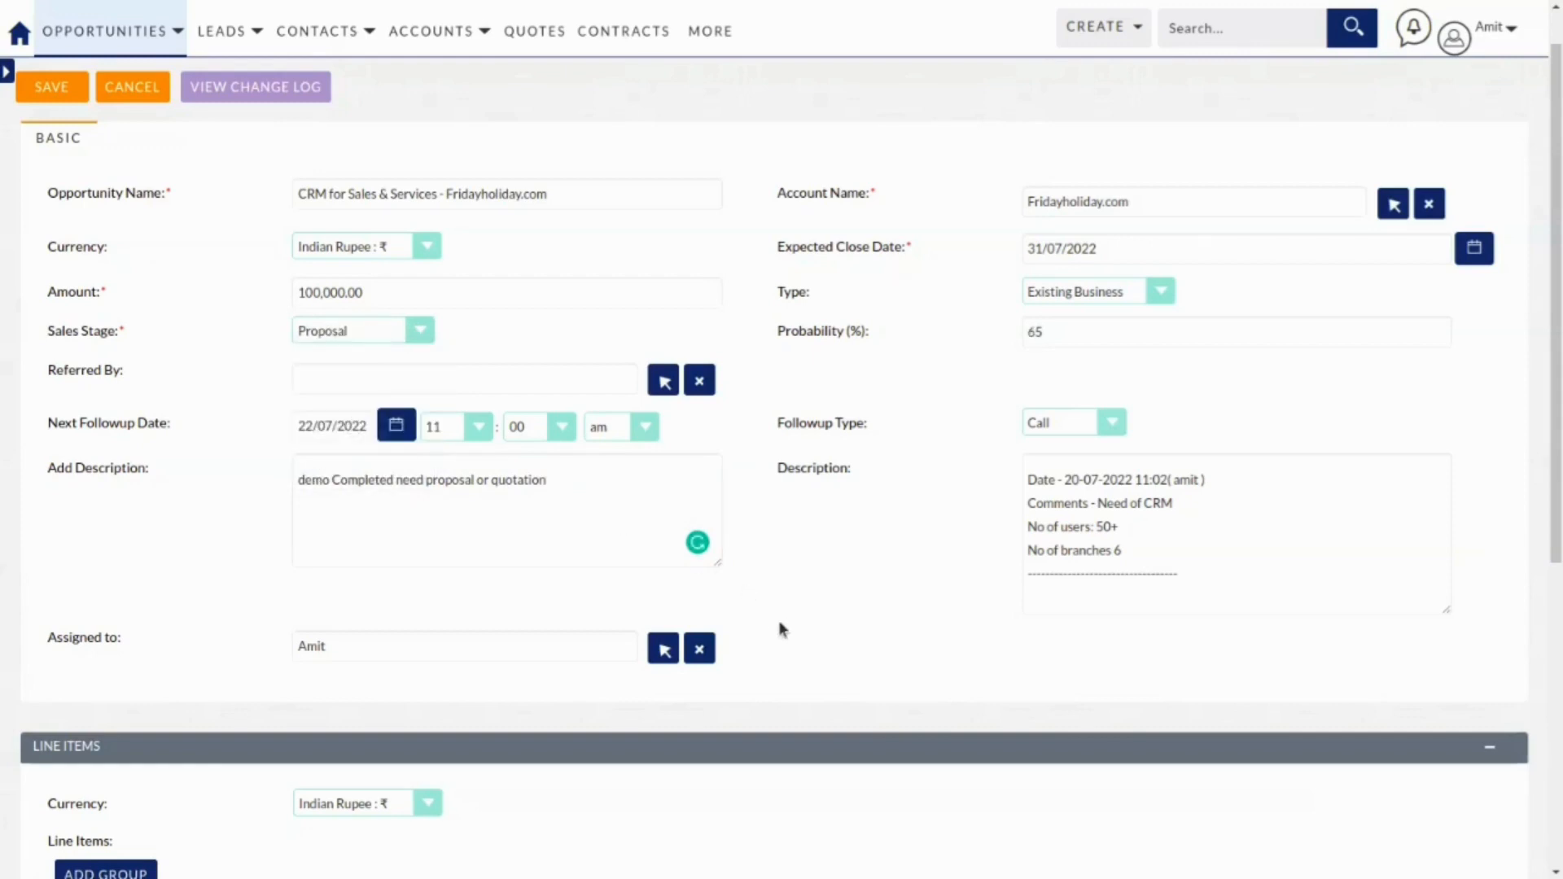
pyautogui.scroll(-1, 824, 632)
pyautogui.scroll(2, 823, 632)
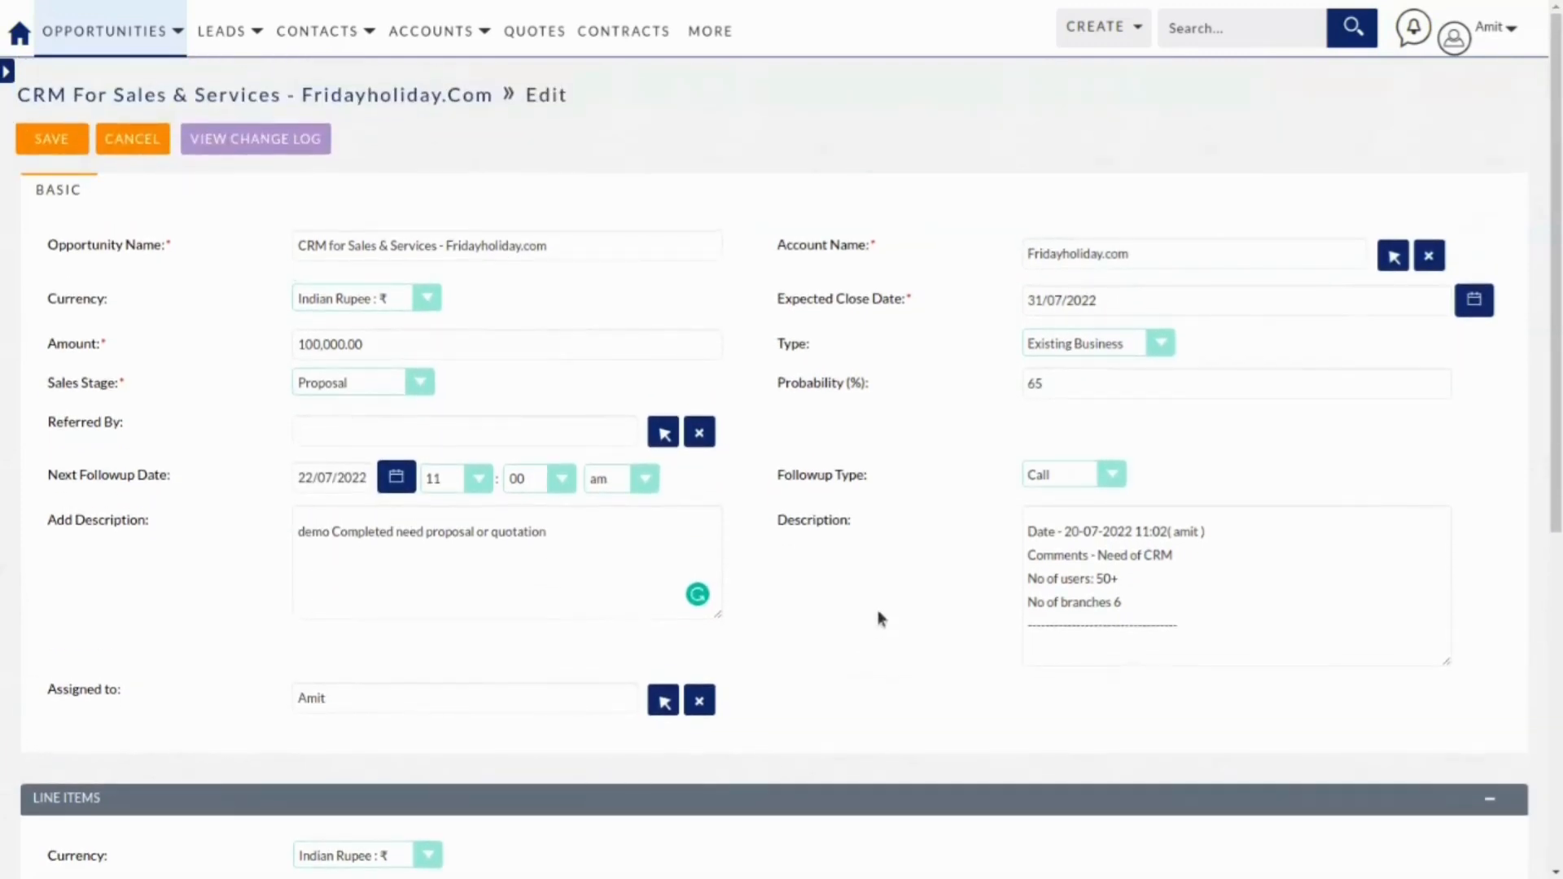
# Save the opportunity and review its Products, Activities, History and Deal Stage Wise Details subpanels.
pyautogui.click(46, 143)
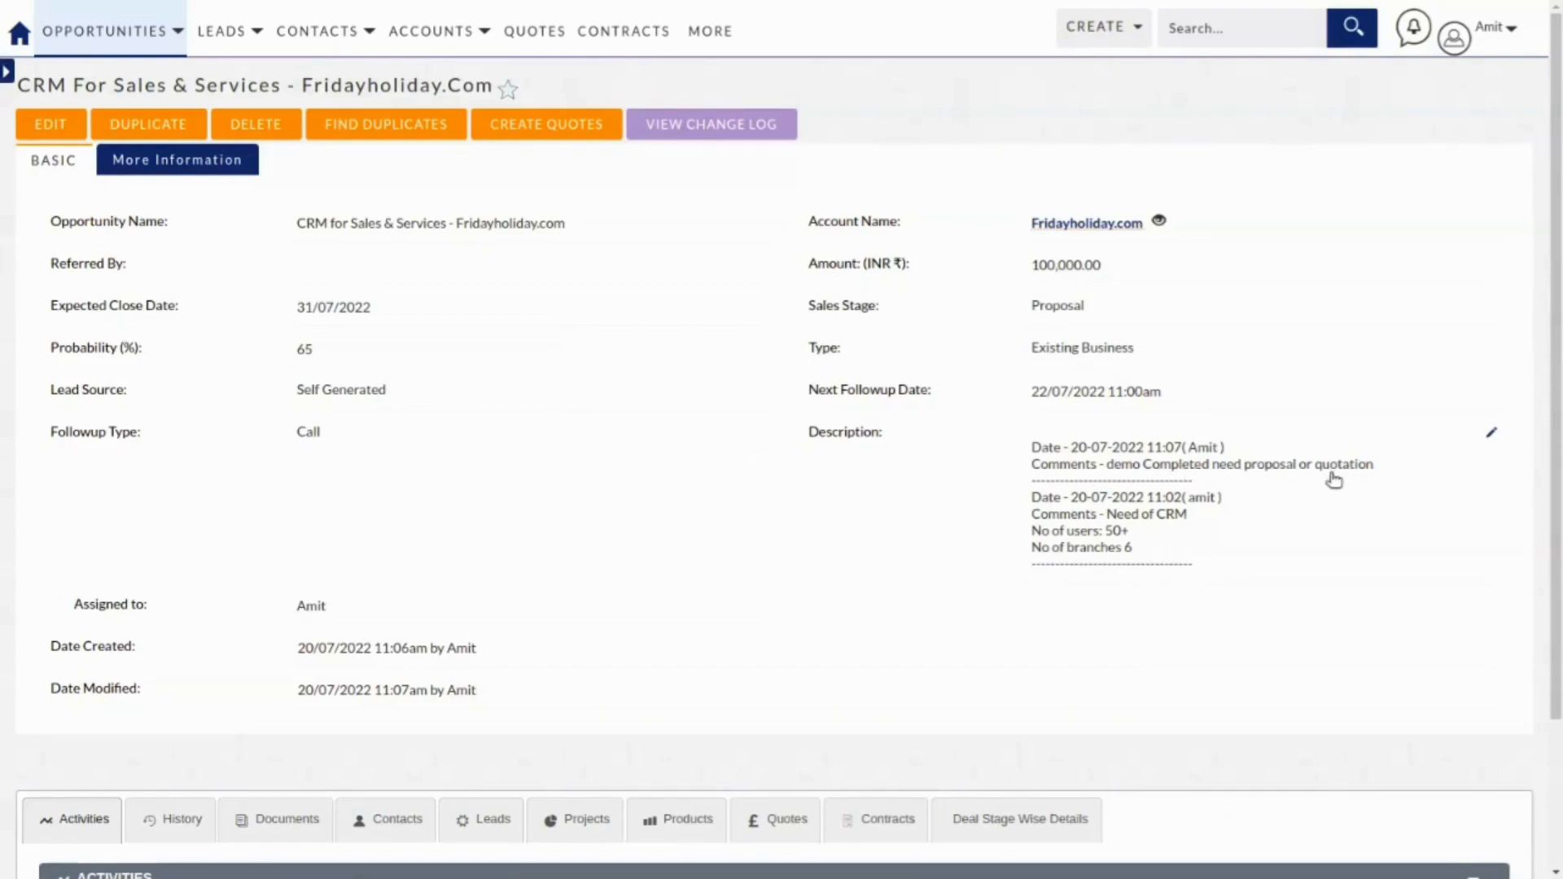
pyautogui.scroll(-3, 705, 529)
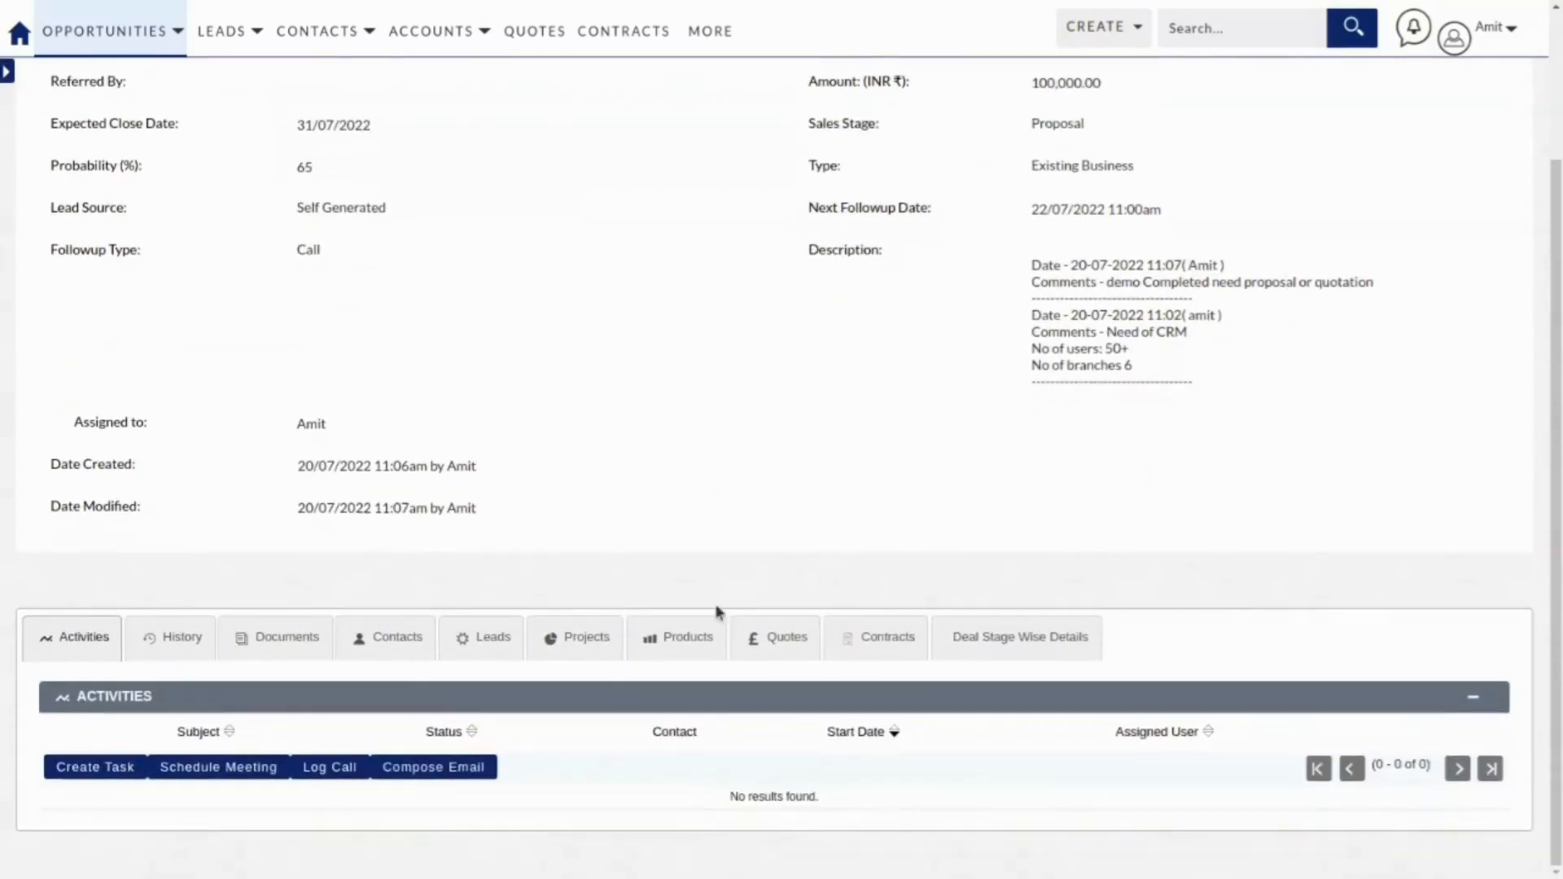
pyautogui.click(673, 638)
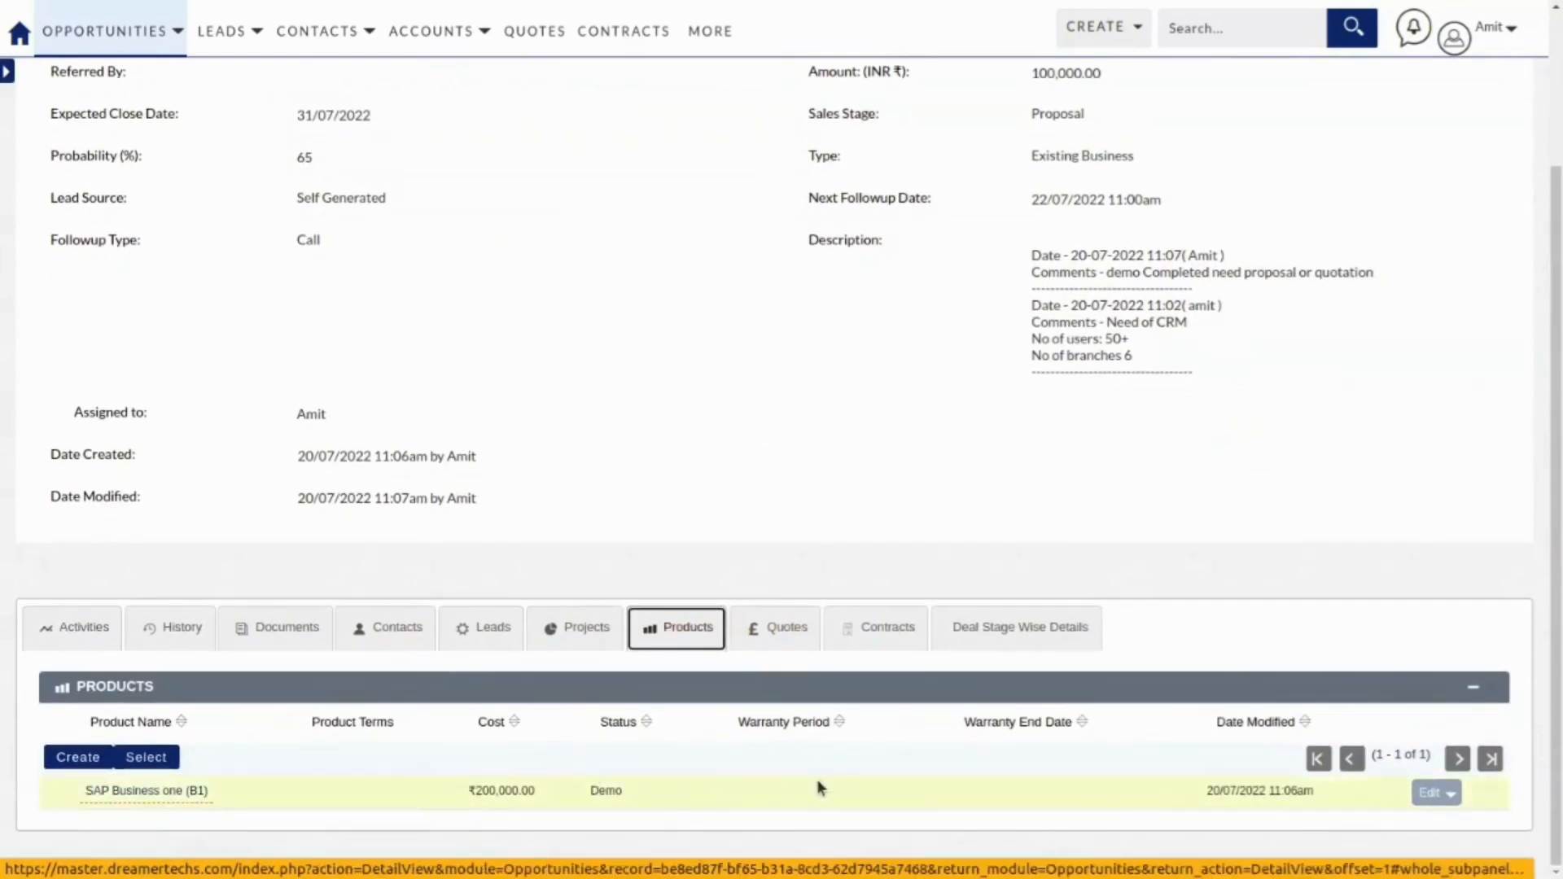
pyautogui.click(67, 628)
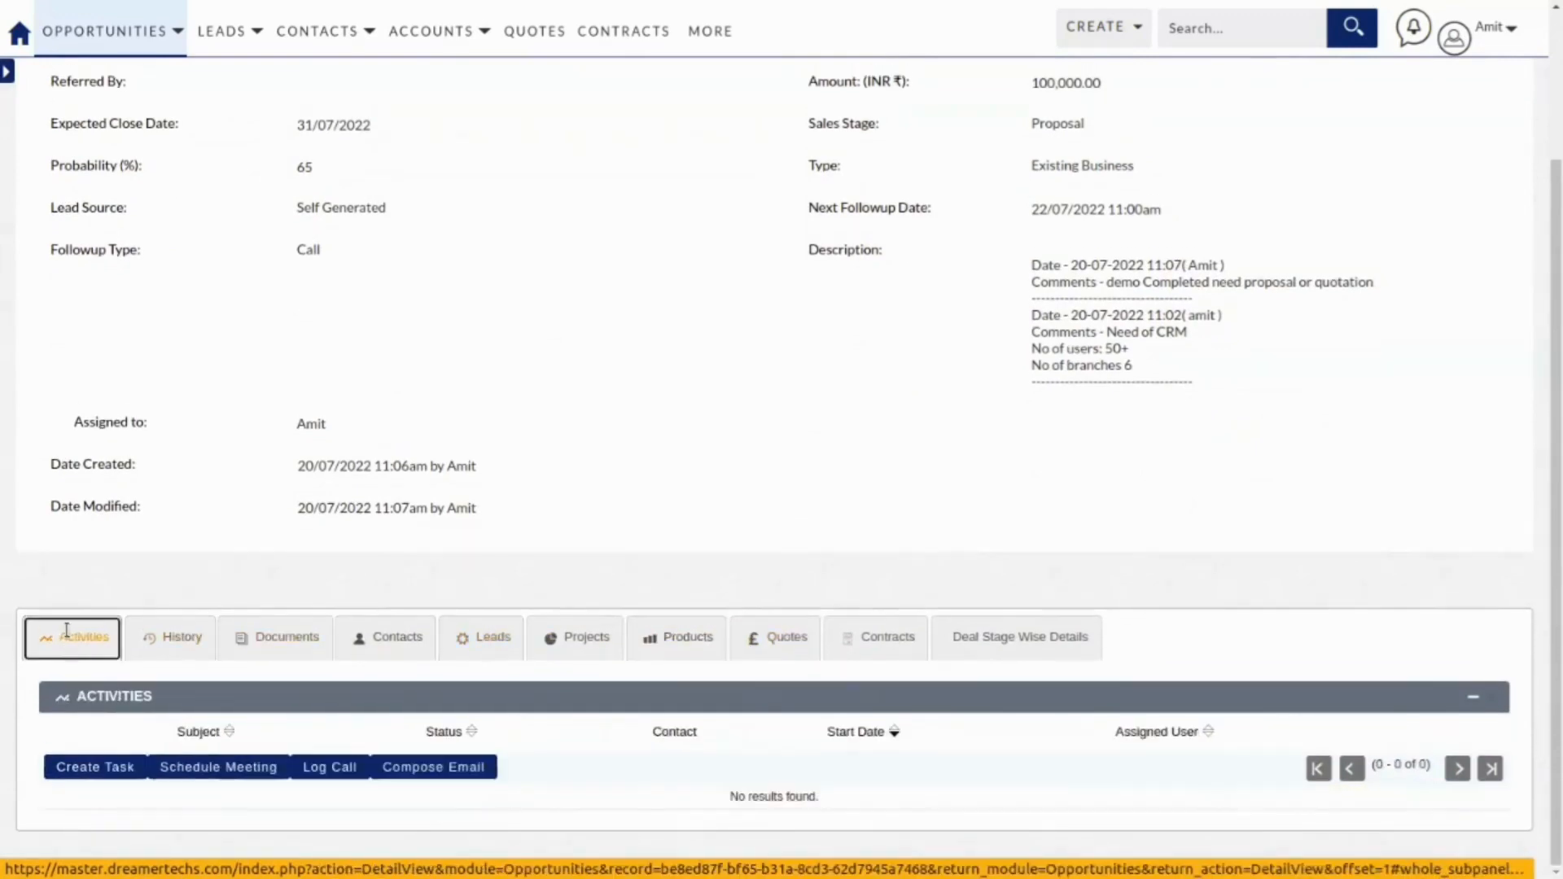
pyautogui.click(179, 641)
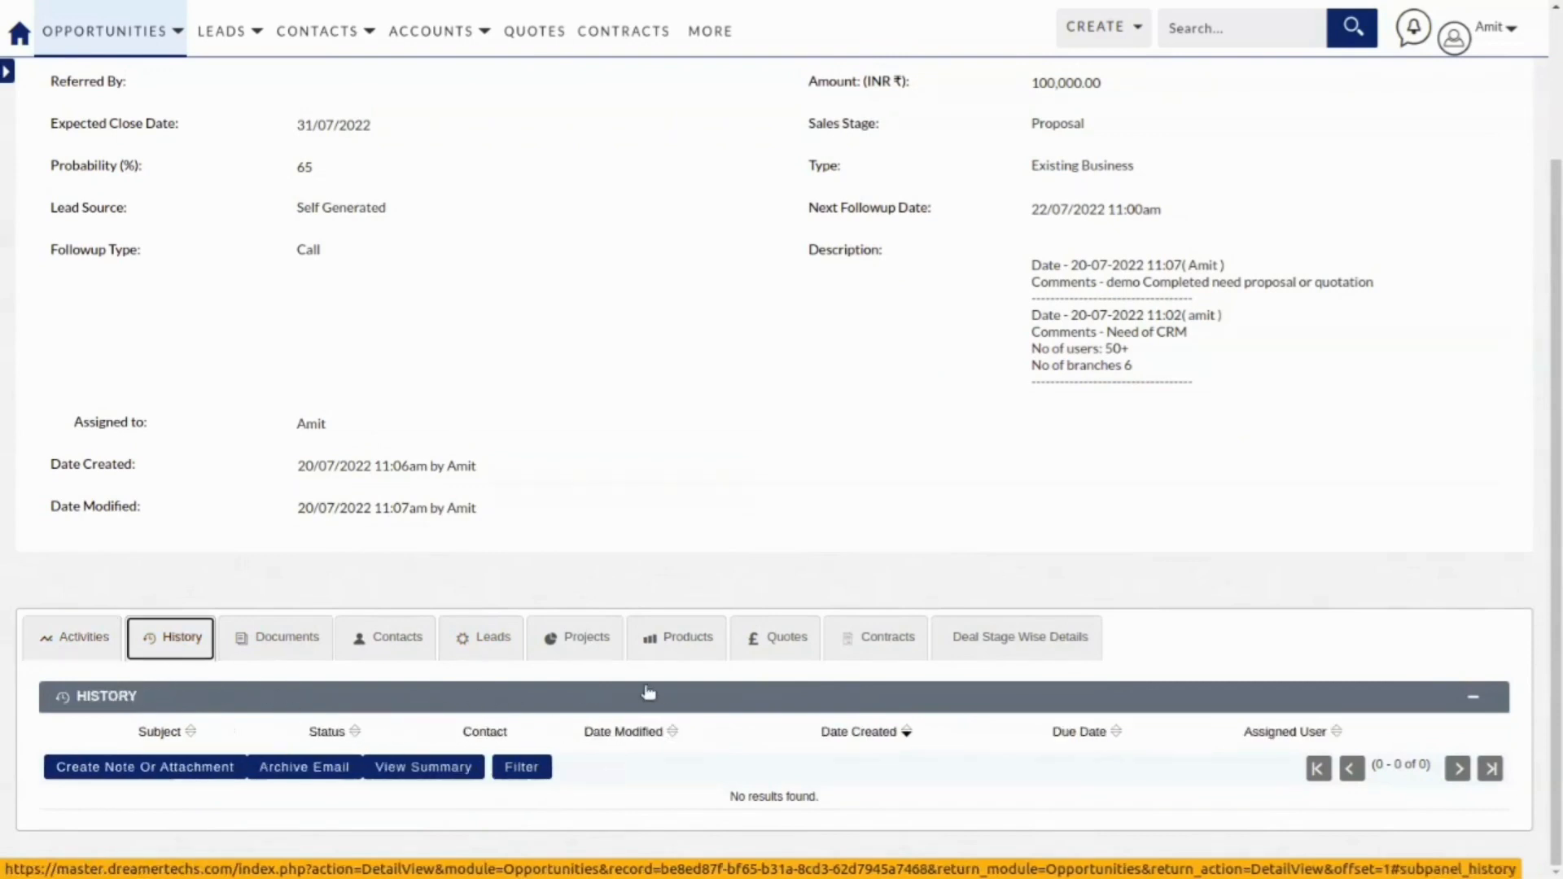
pyautogui.click(1024, 641)
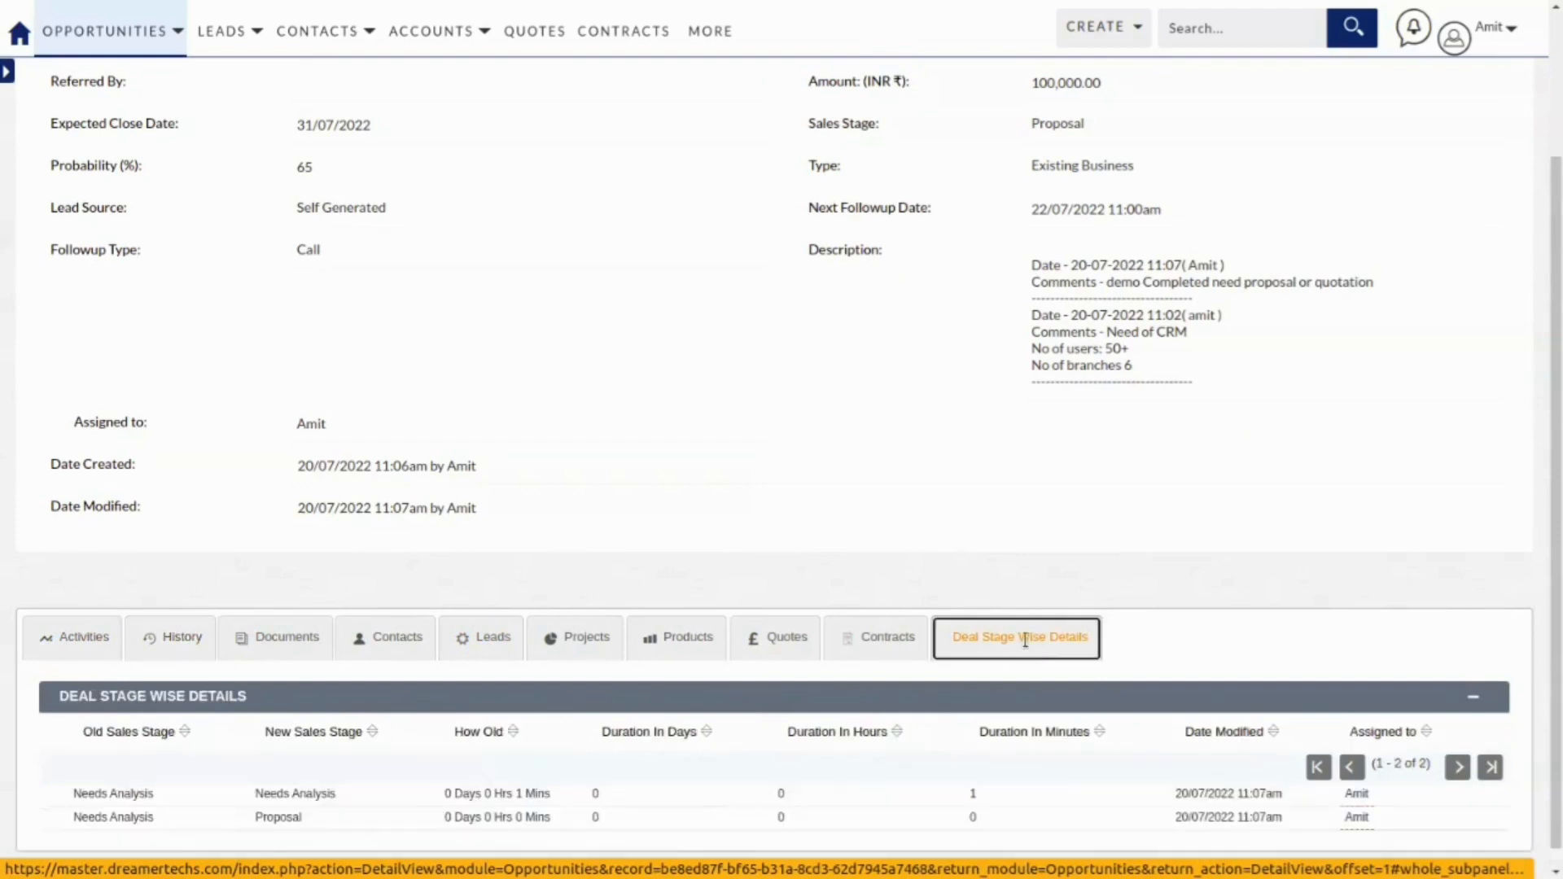
pyautogui.scroll(-1, 1009, 733)
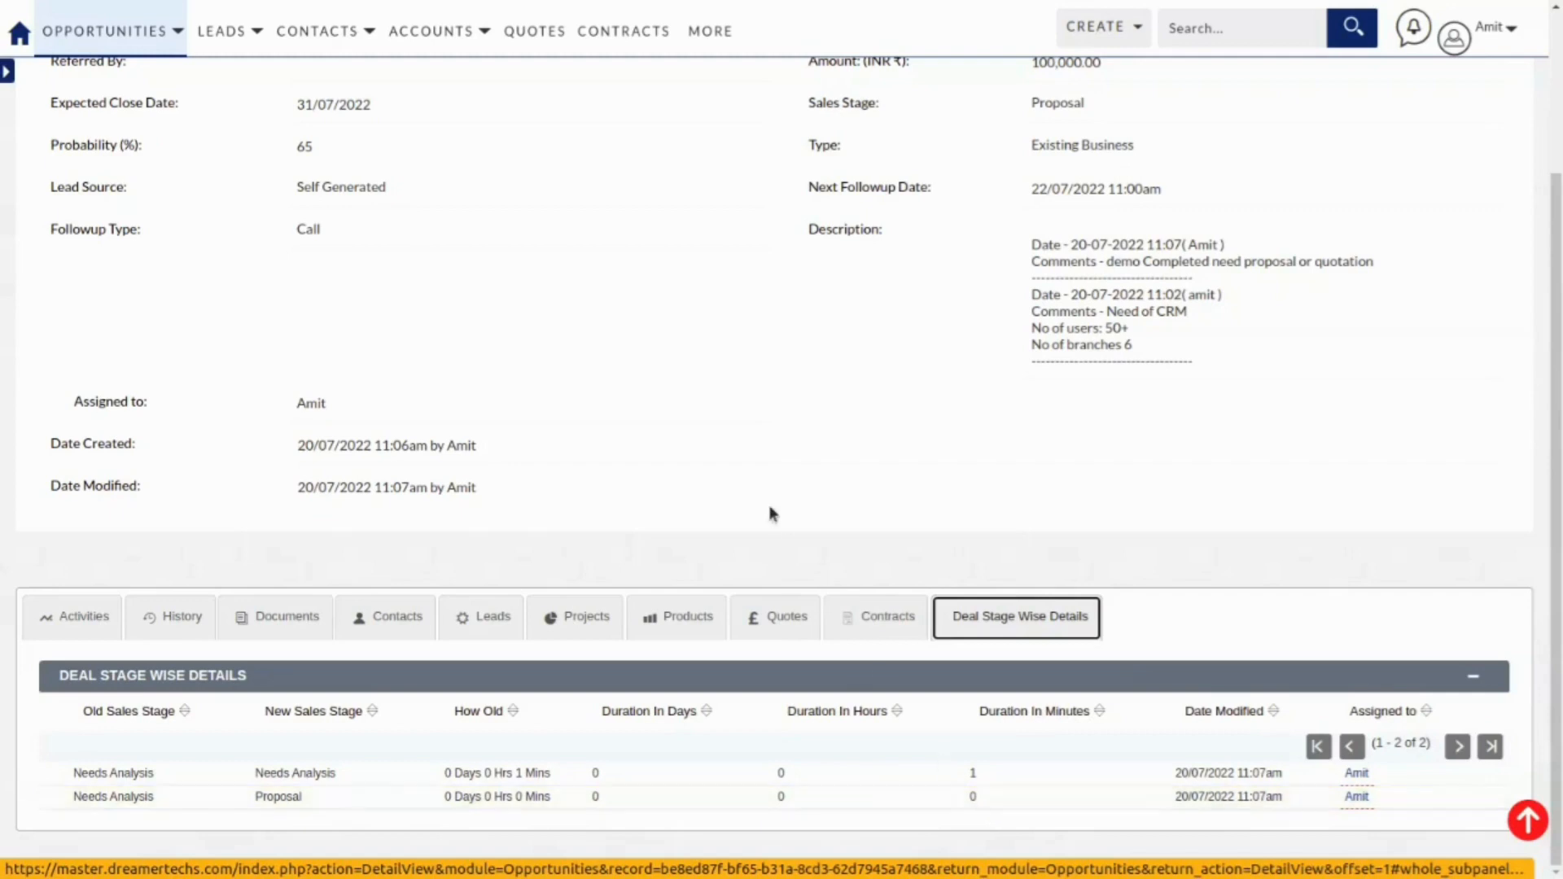
pyautogui.scroll(3, 769, 512)
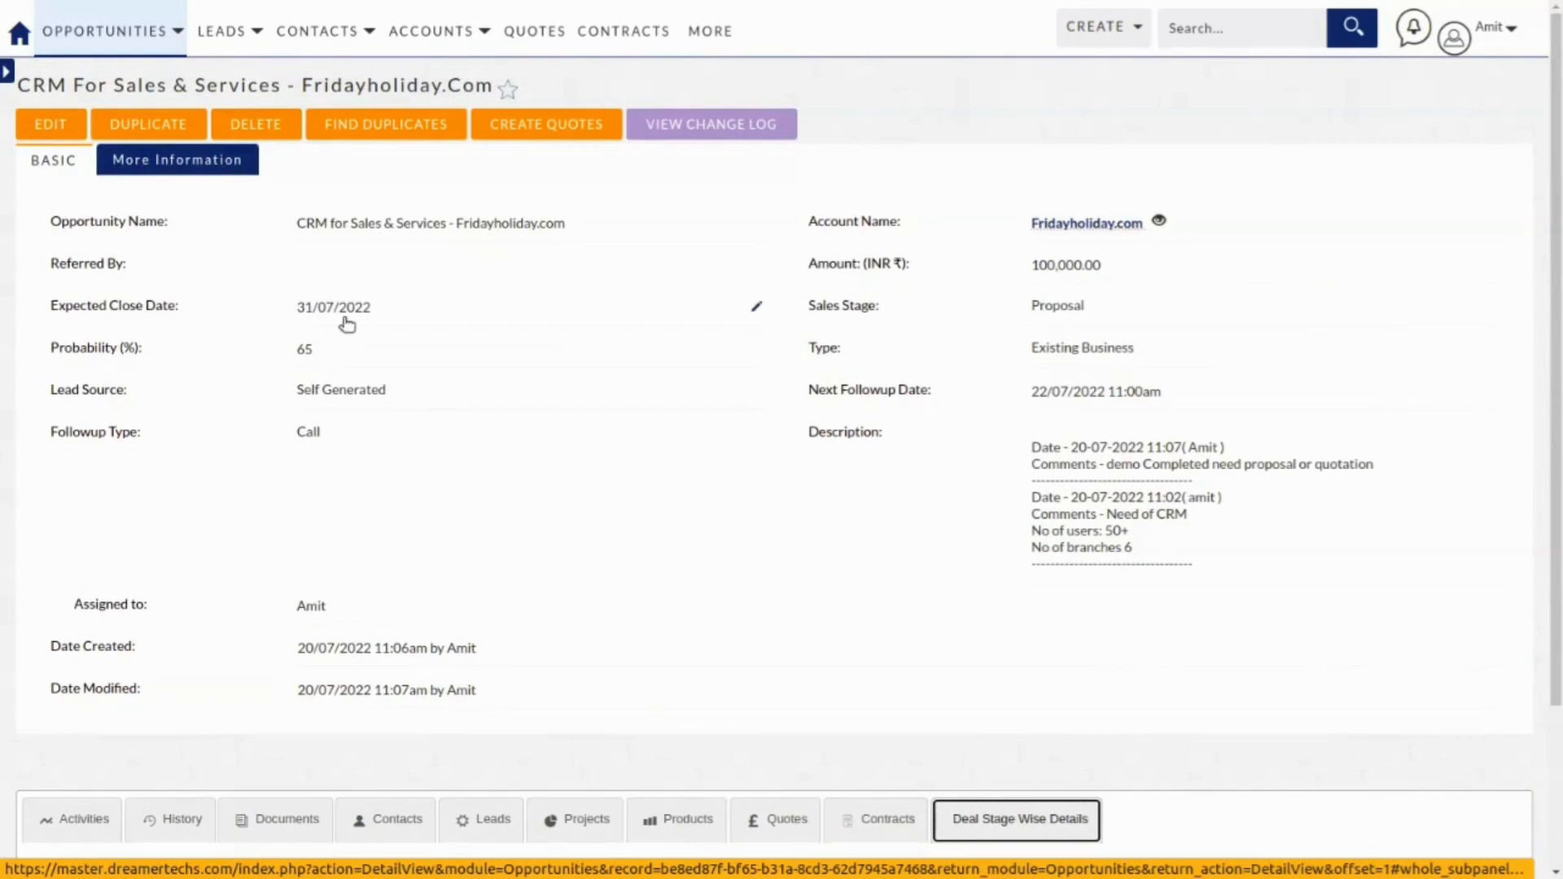
pyautogui.scroll(-3, 353, 362)
pyautogui.scroll(3, 353, 362)
# Re-edit the opportunity, leave Sales Stage on Proposal at 65%, and save.
pyautogui.click(53, 125)
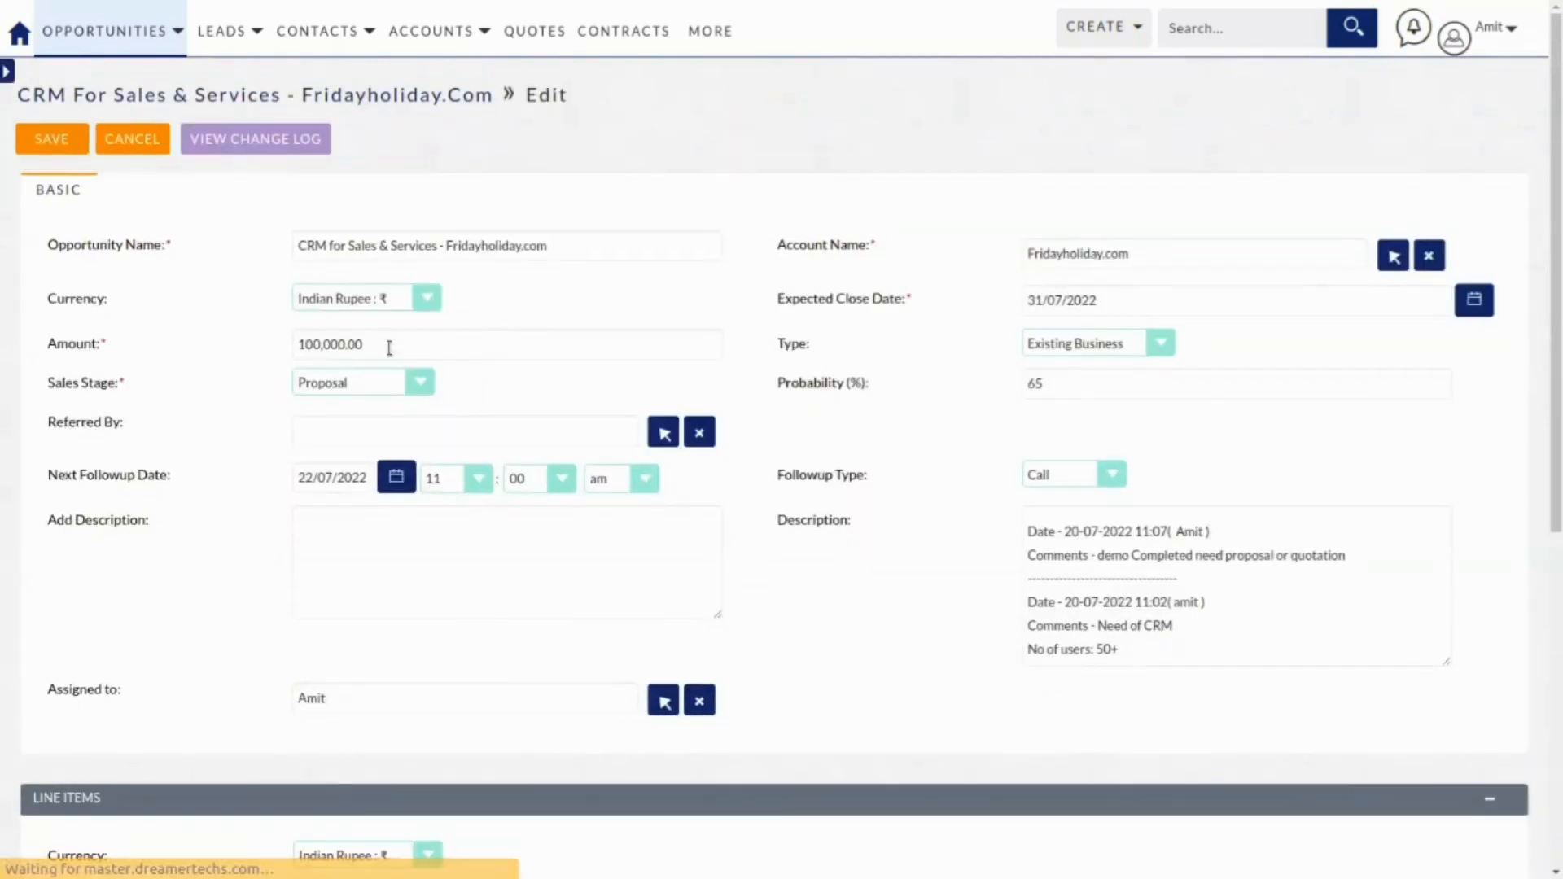
pyautogui.click(391, 381)
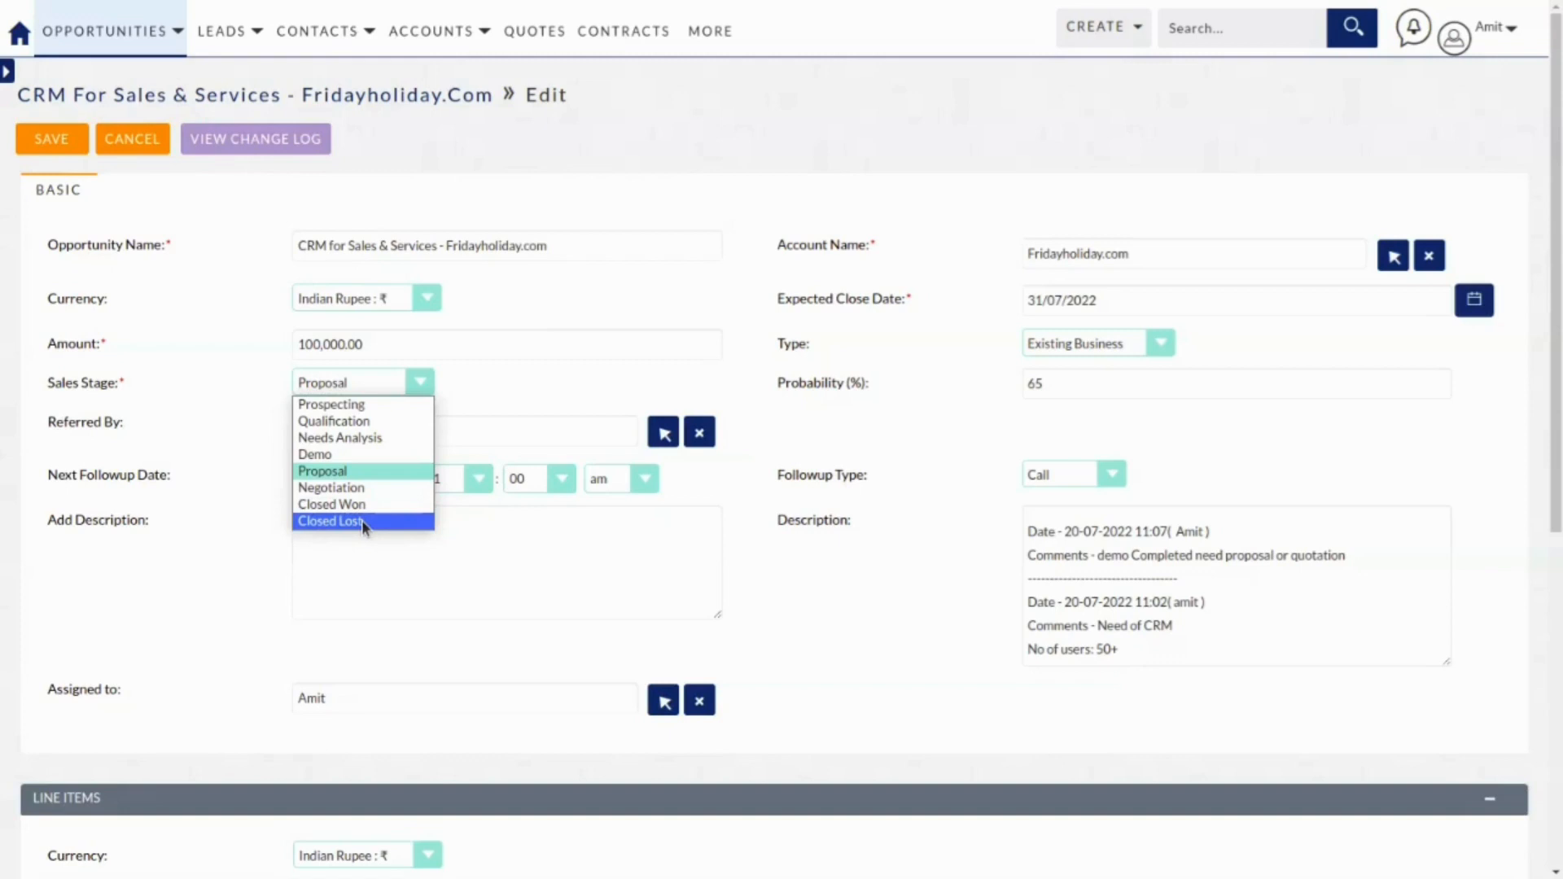
pyautogui.click(551, 519)
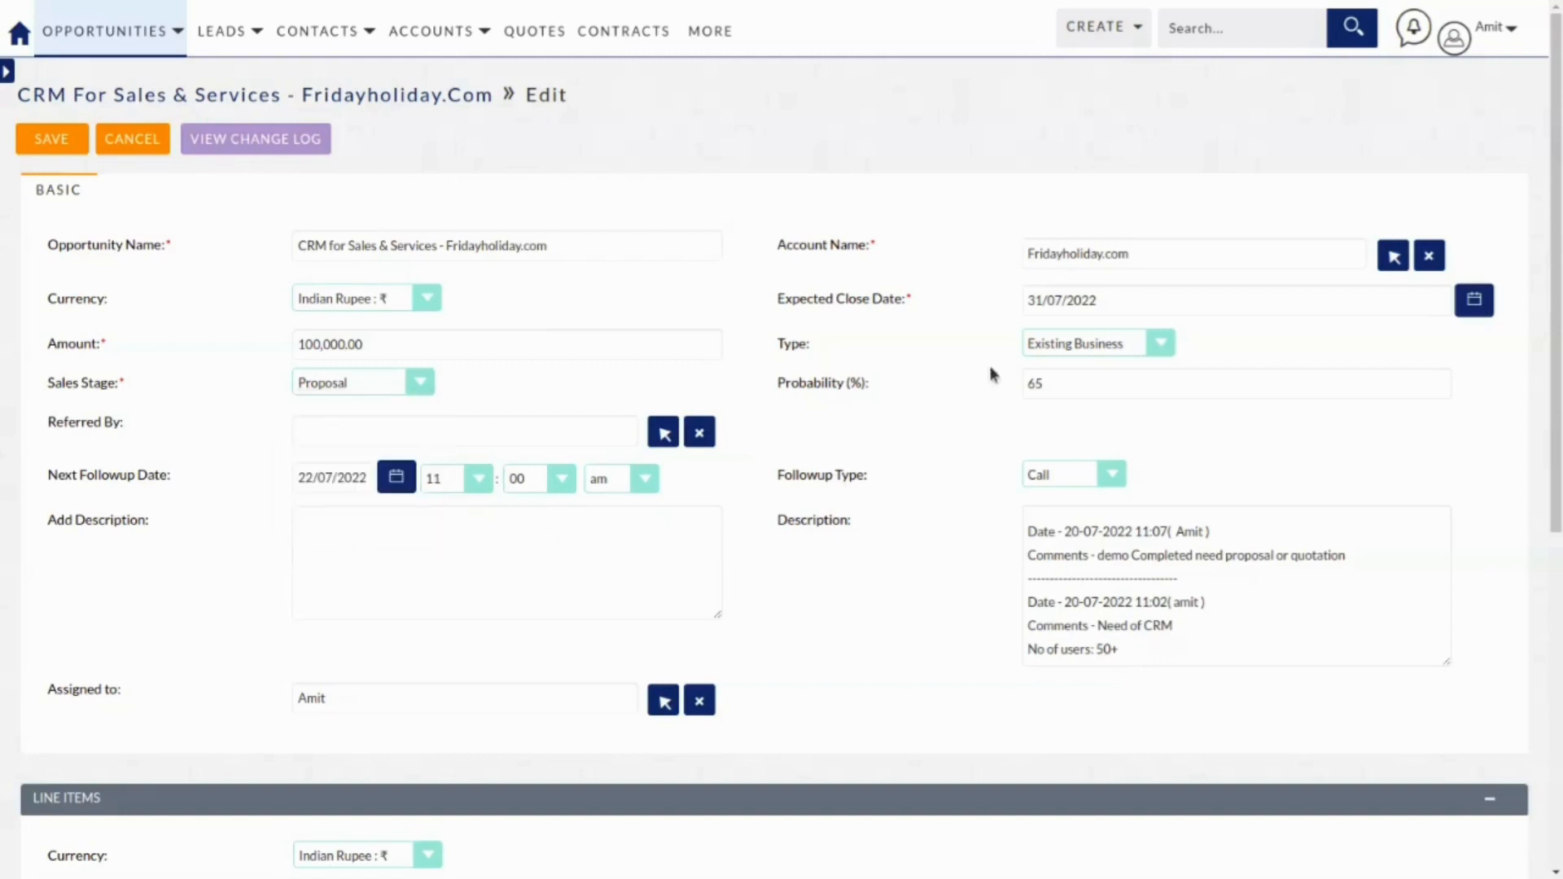
pyautogui.click(47, 140)
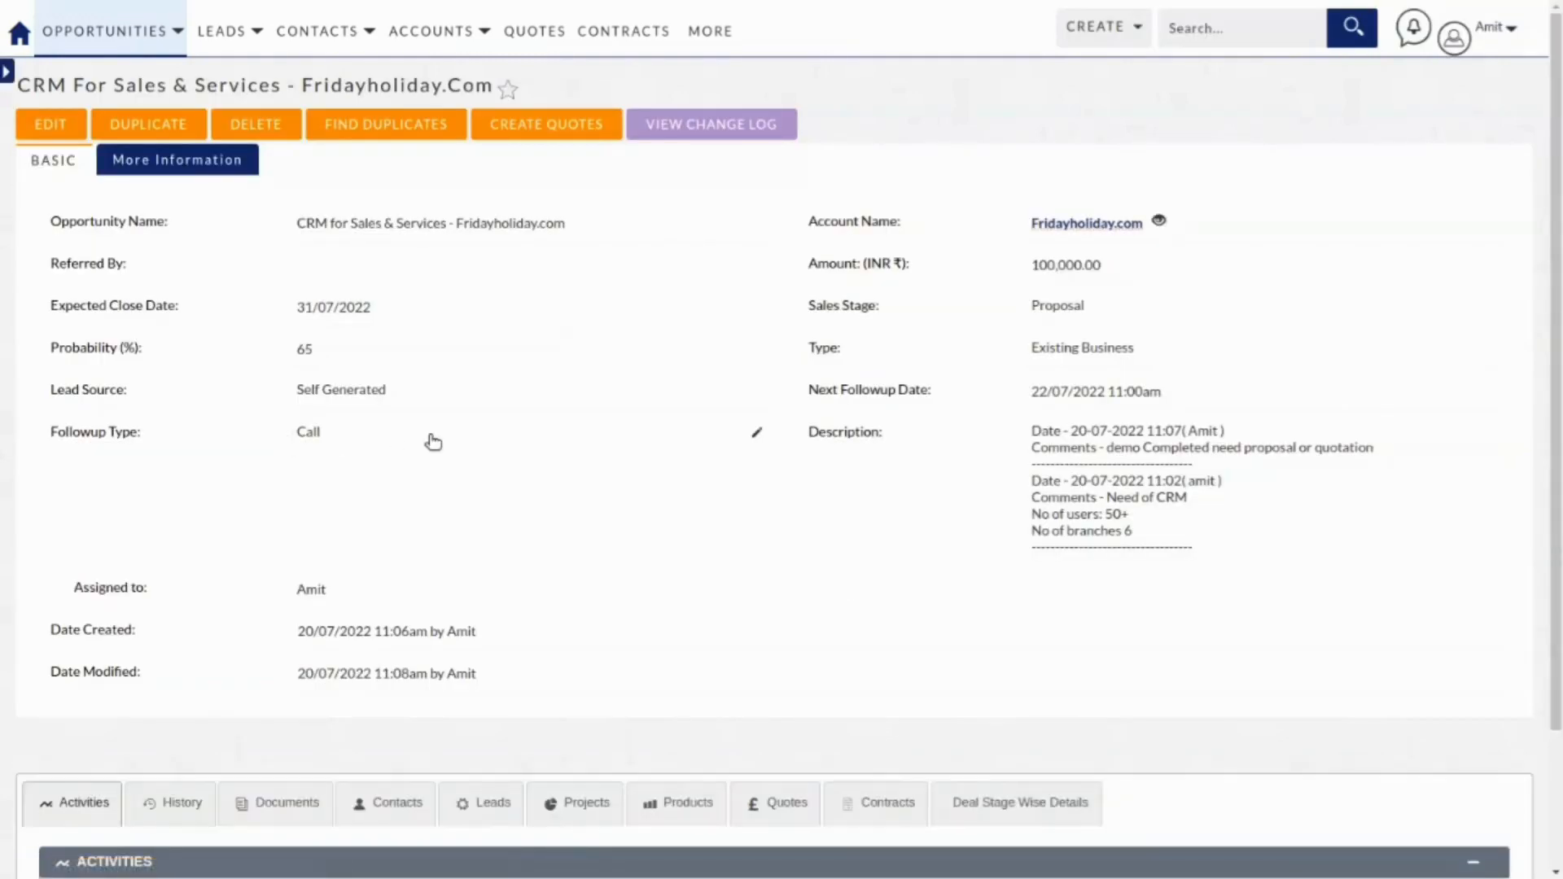
# Use Create Quotes on the opportunity to open a Draft quote prefilled with its account.
pyautogui.scroll(-2, 432, 441)
pyautogui.scroll(1, 358, 423)
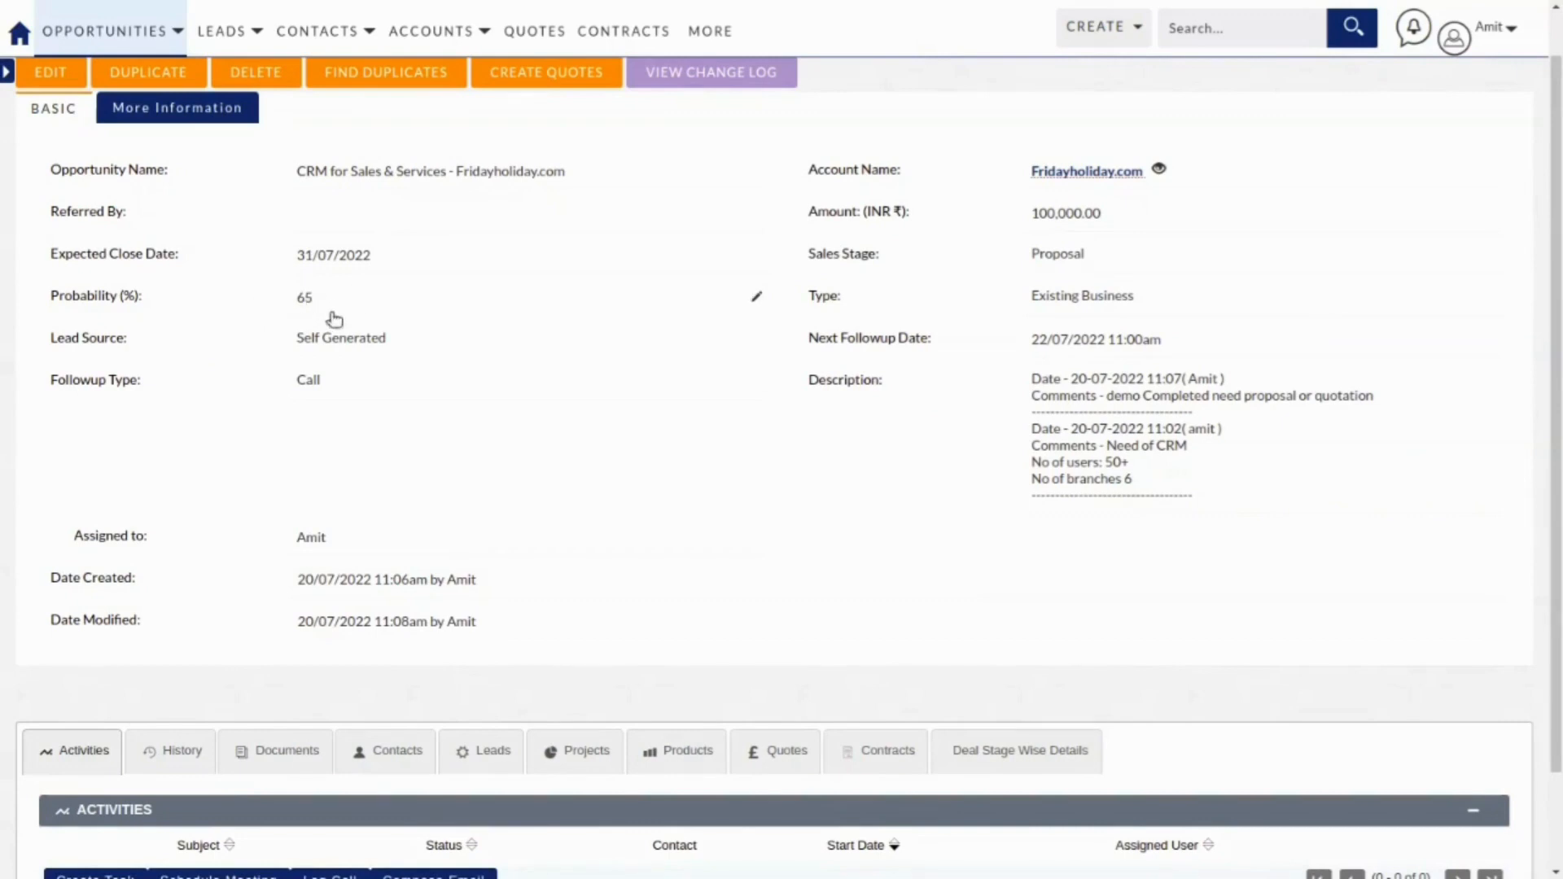
pyautogui.scroll(1, 330, 342)
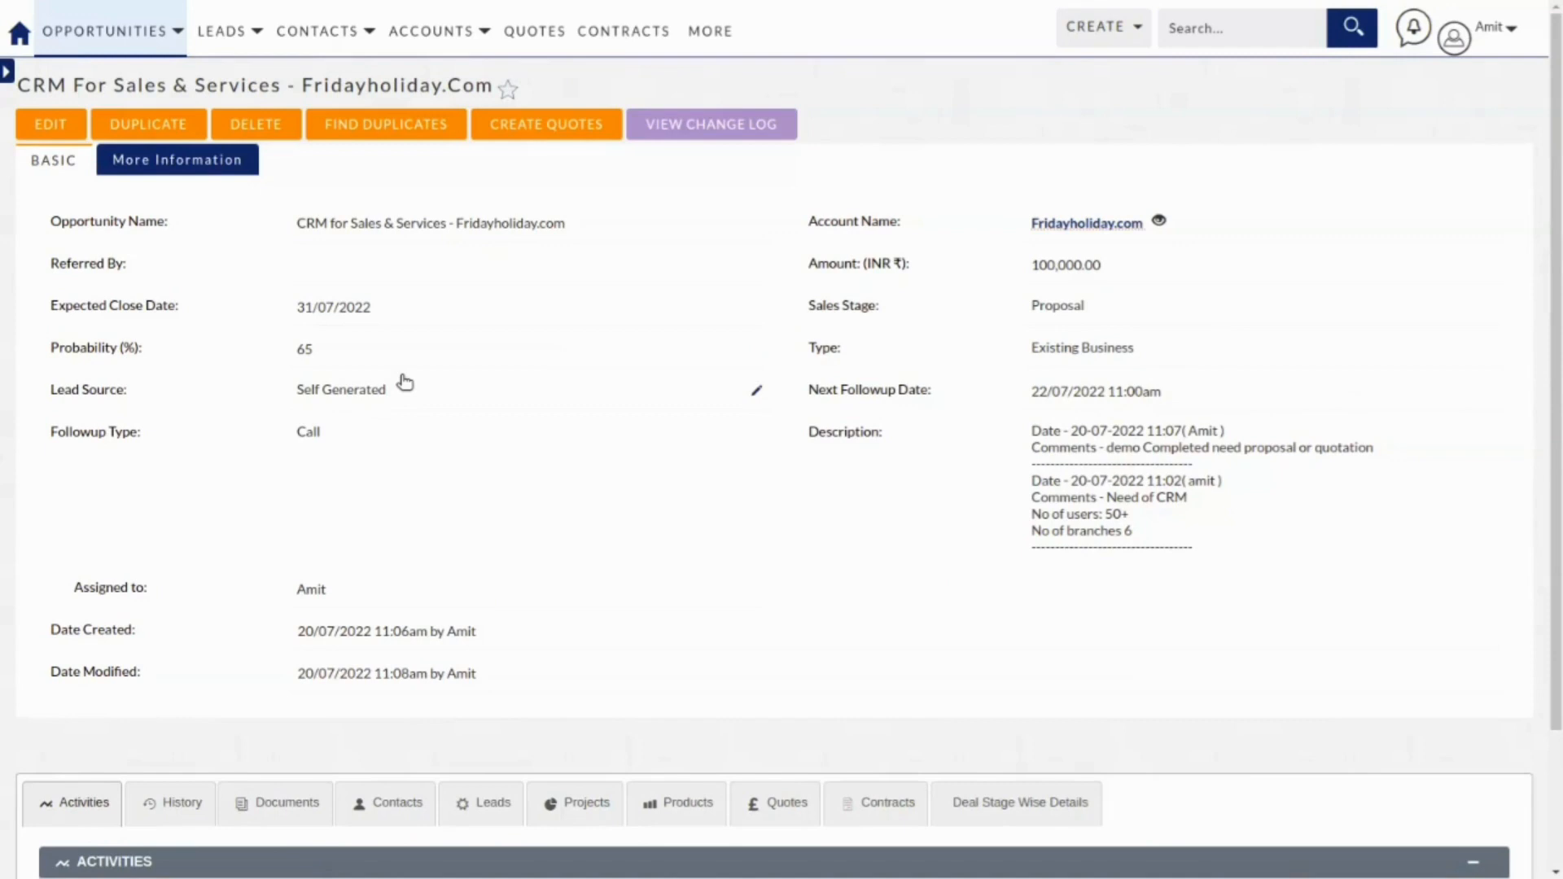
pyautogui.click(534, 124)
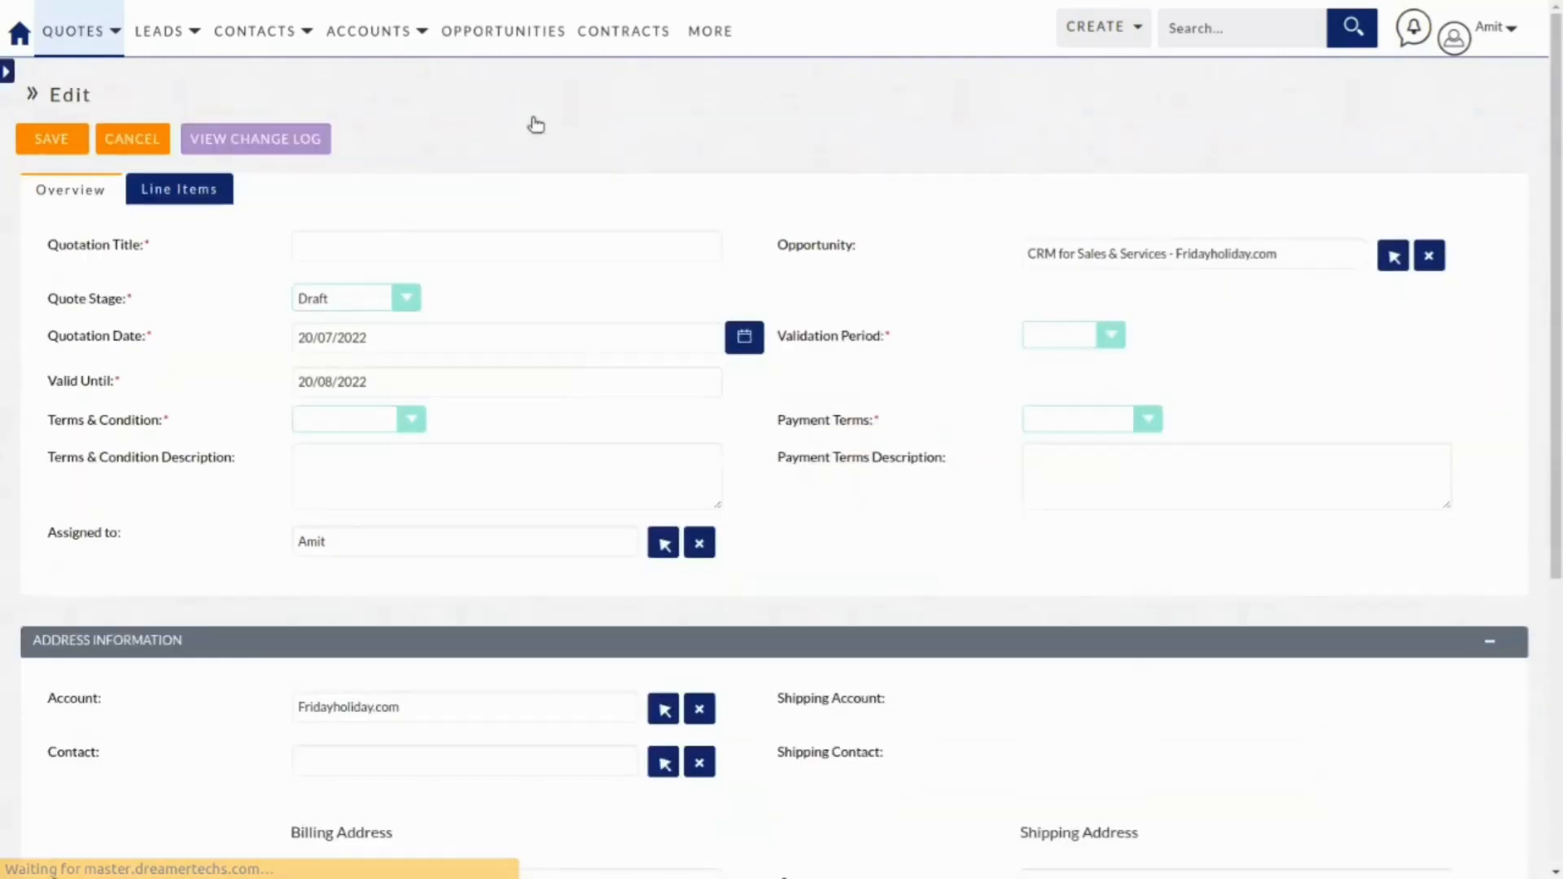
# Copy the linked opportunity's name and paste it as the Quotation Title.
pyautogui.click(1156, 255)
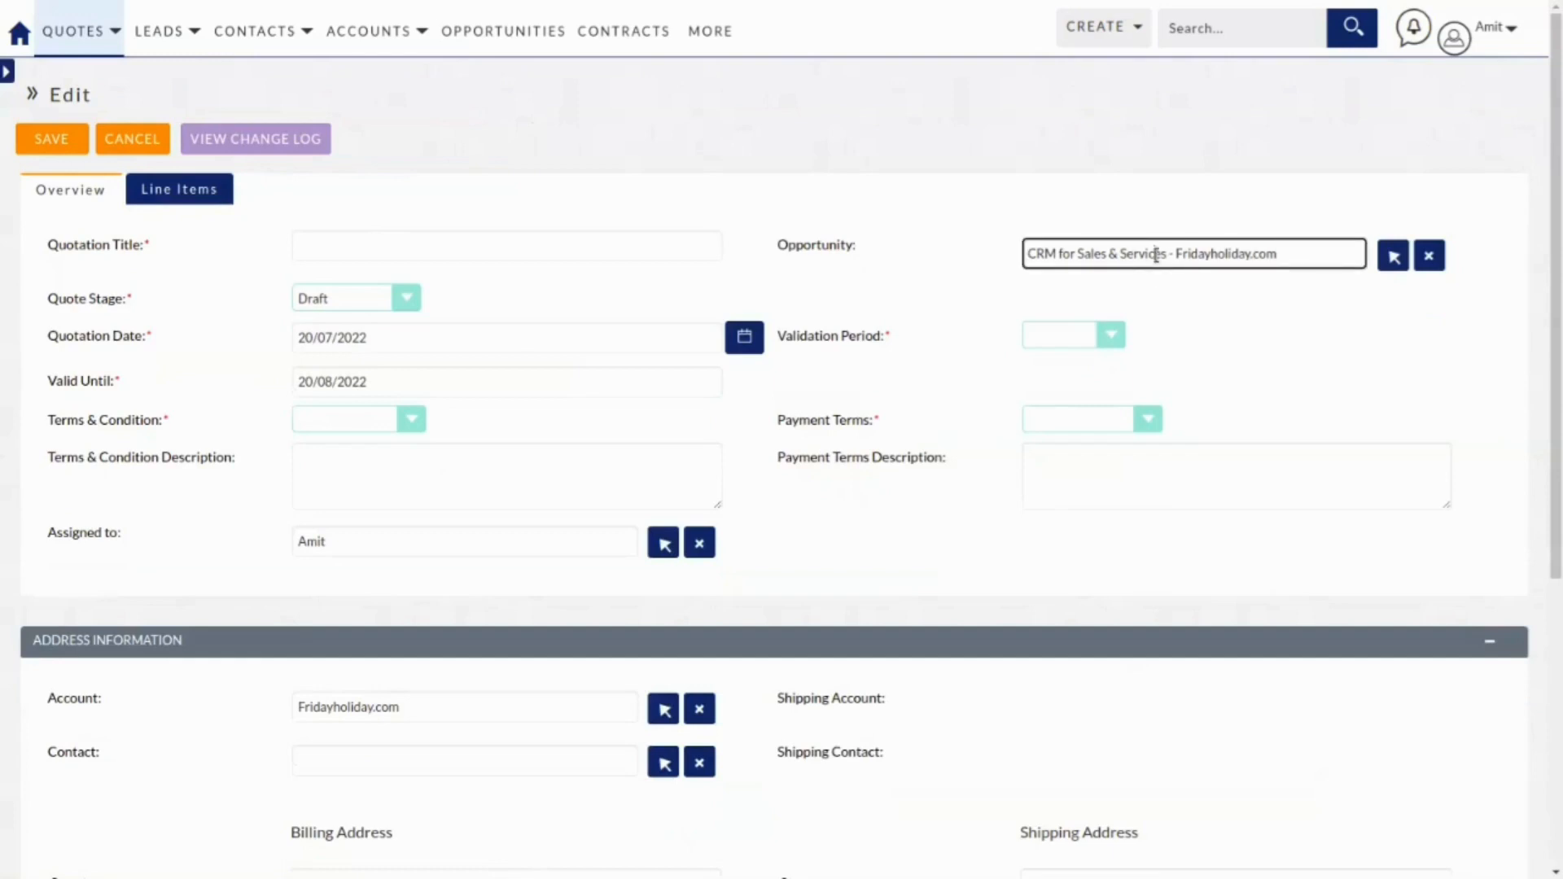
pyautogui.click(468, 247)
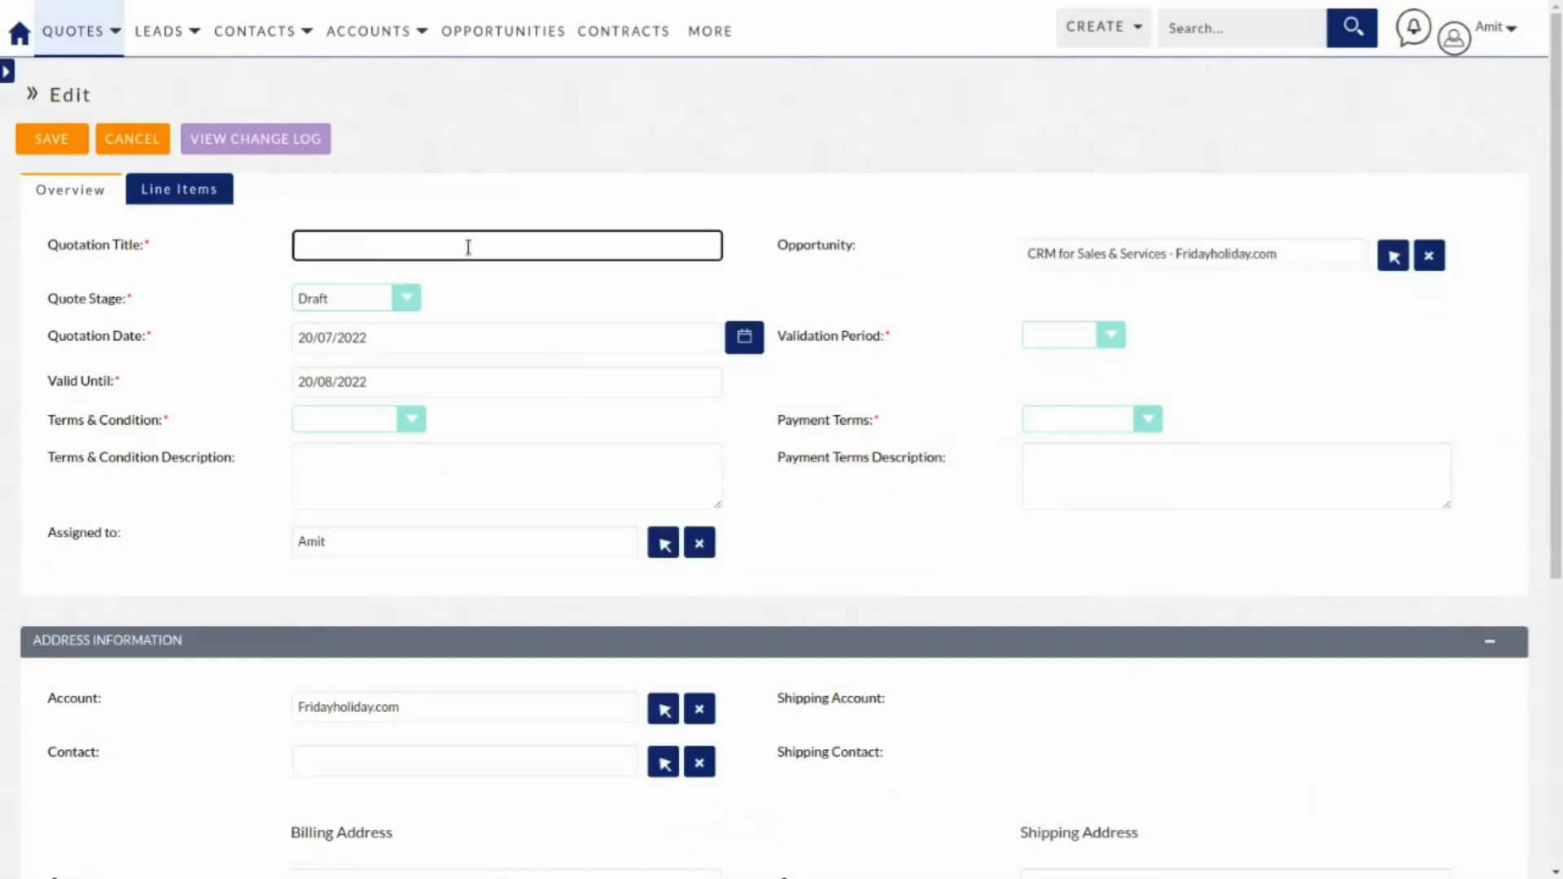
pyautogui.write('CRM for Sales & Services - Fridayholiday.com')
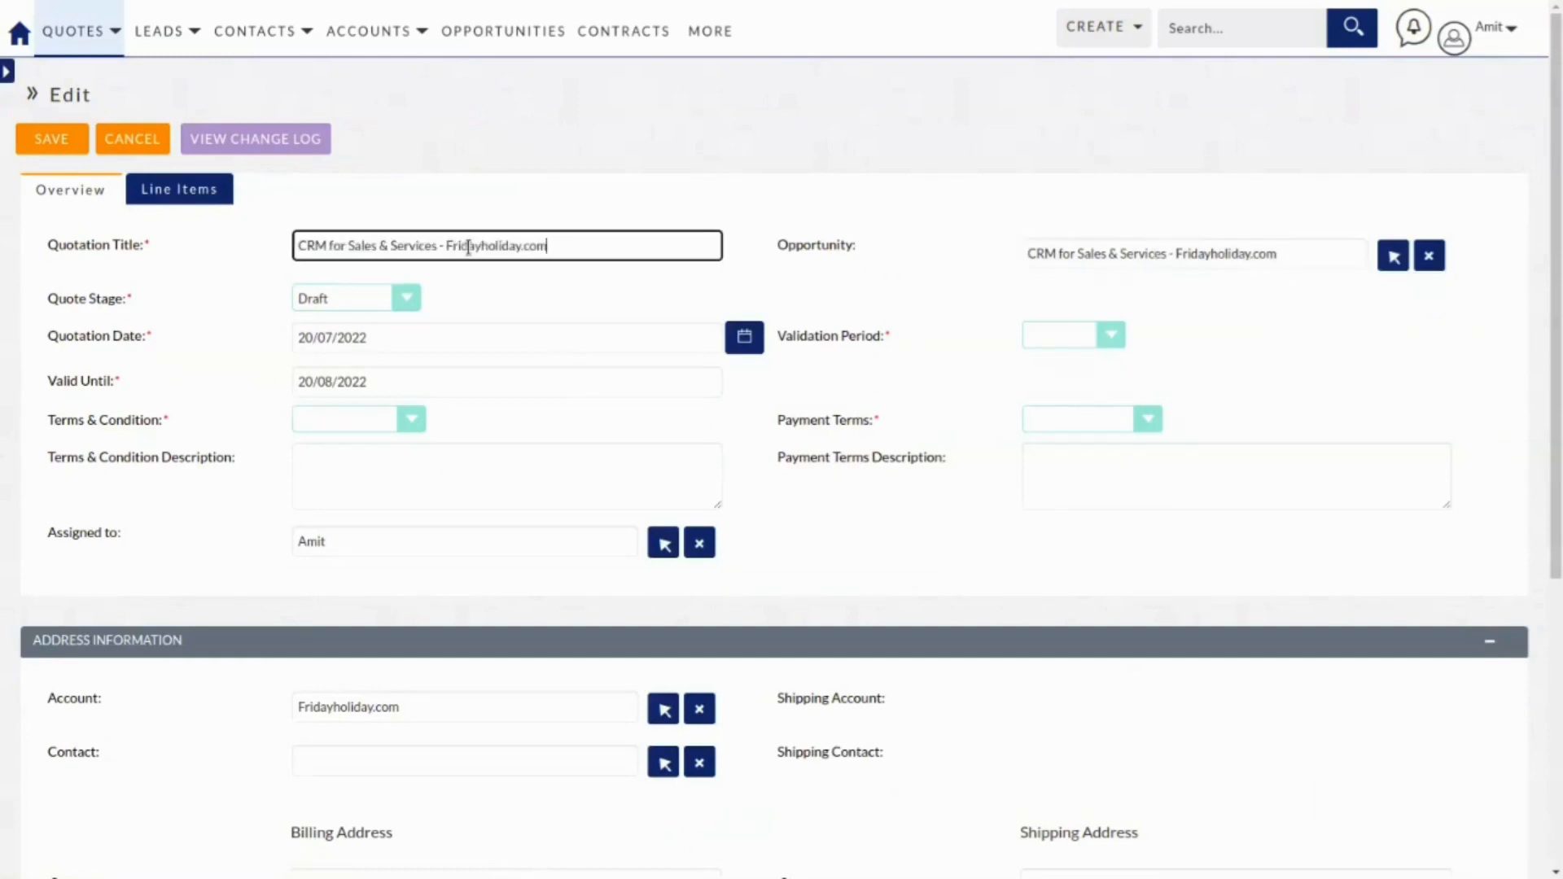
pyautogui.click(388, 299)
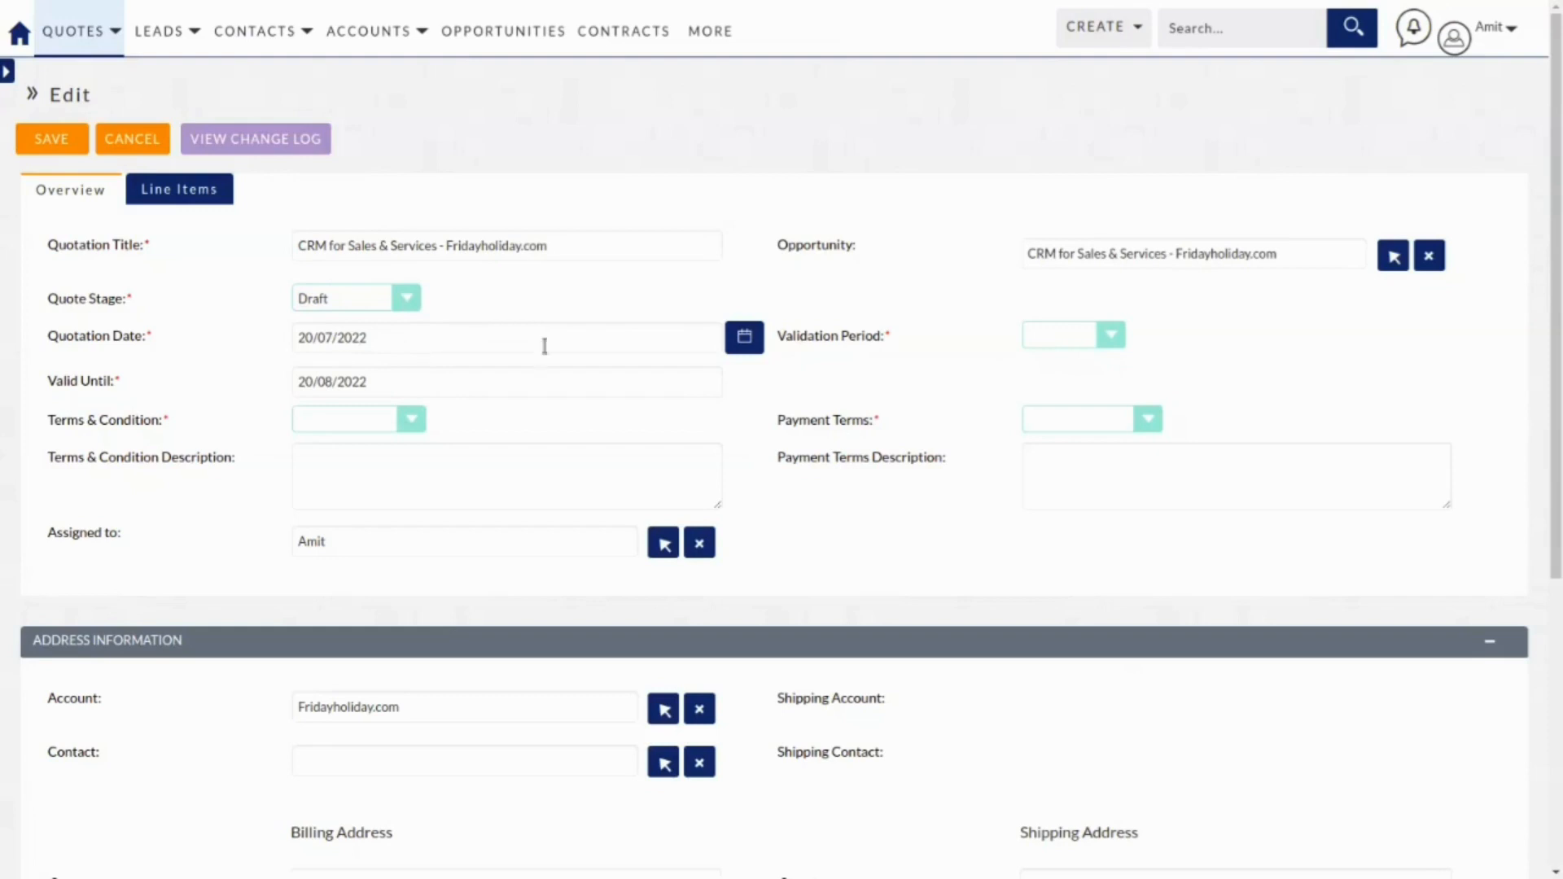
# Set Validation Period to 7 Days, and Terms & Condition and Payment Terms to 50% Advance.
pyautogui.click(1083, 352)
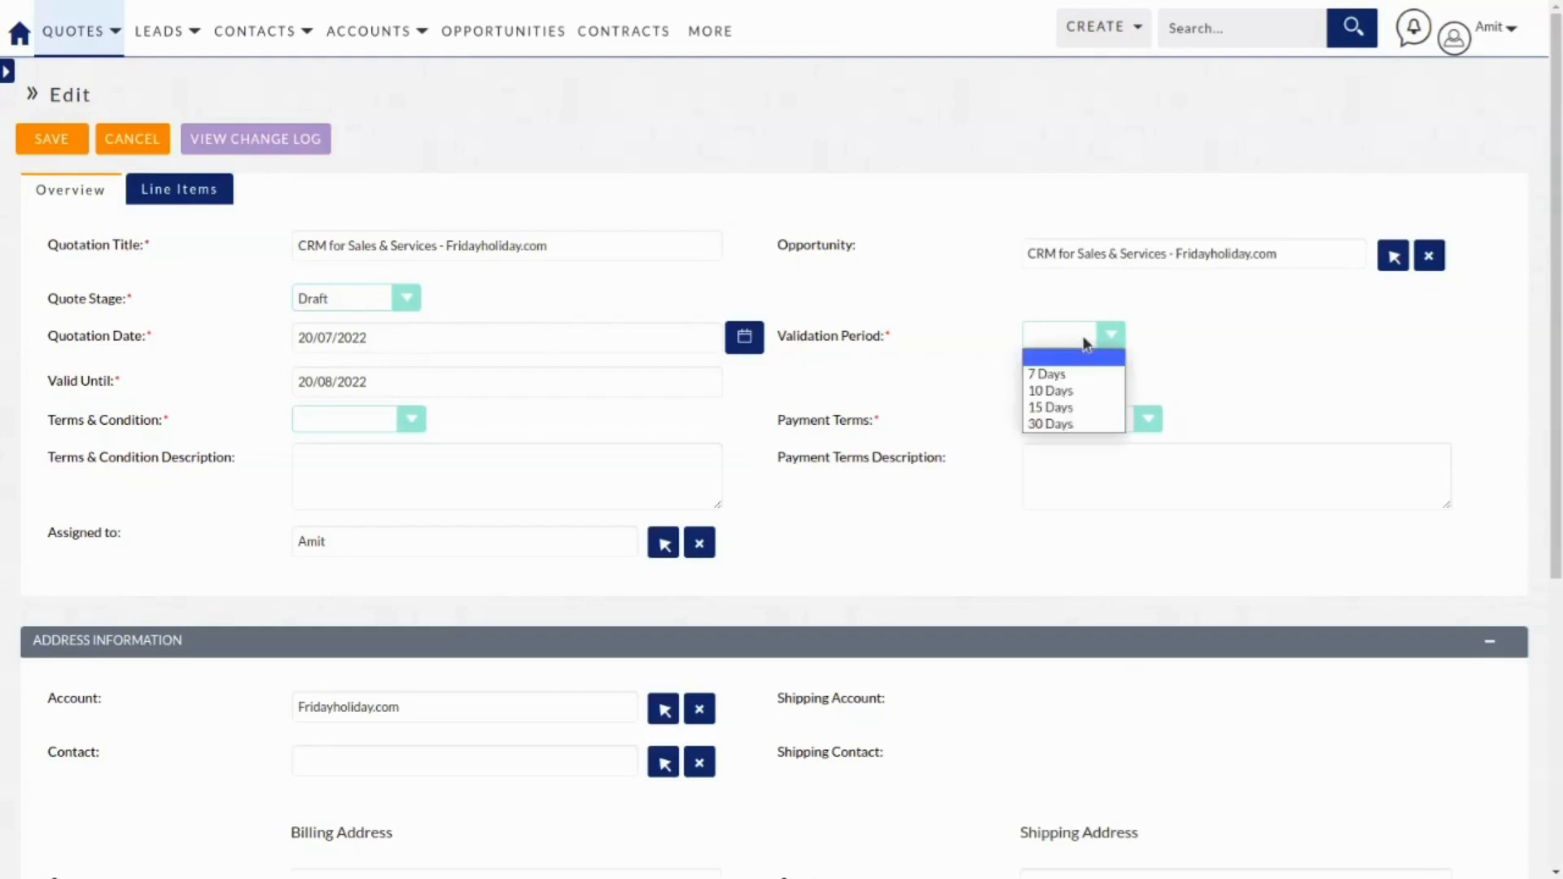
pyautogui.click(1059, 376)
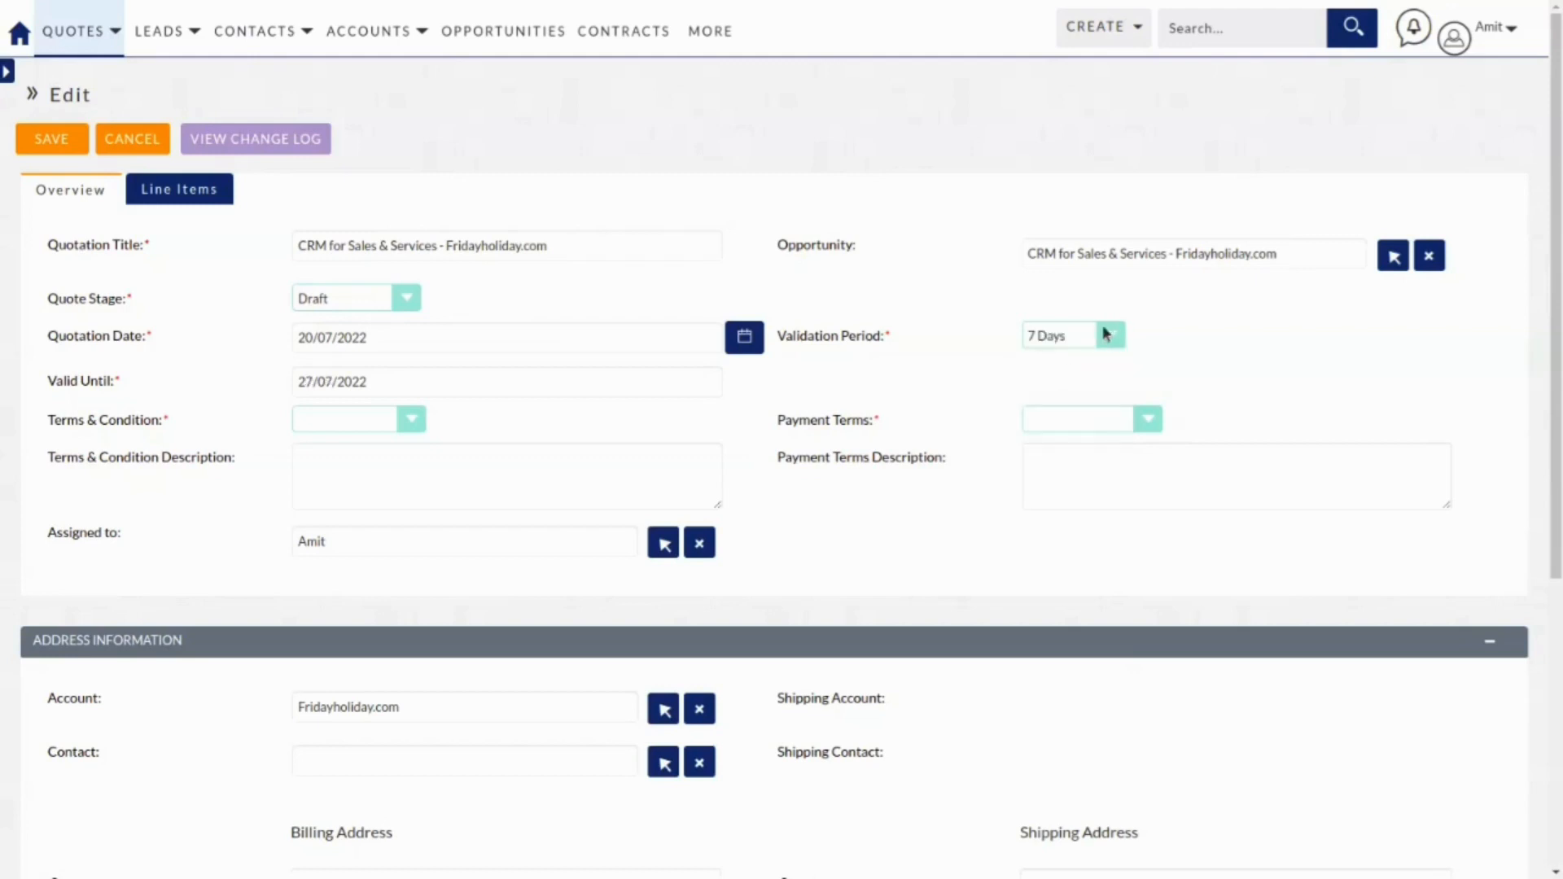
pyautogui.click(346, 417)
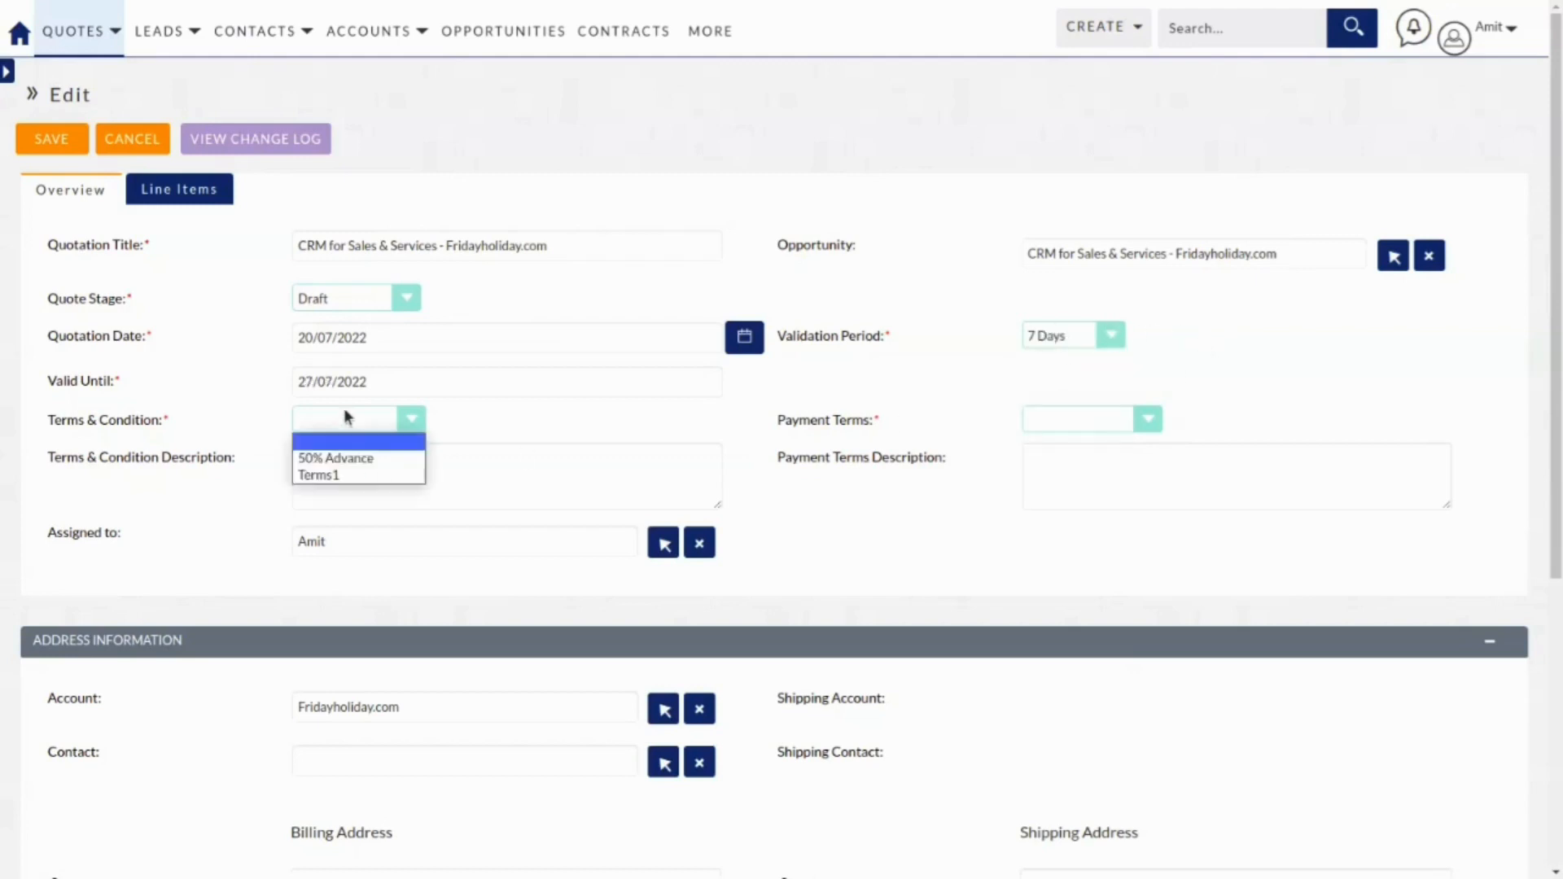
pyautogui.click(335, 459)
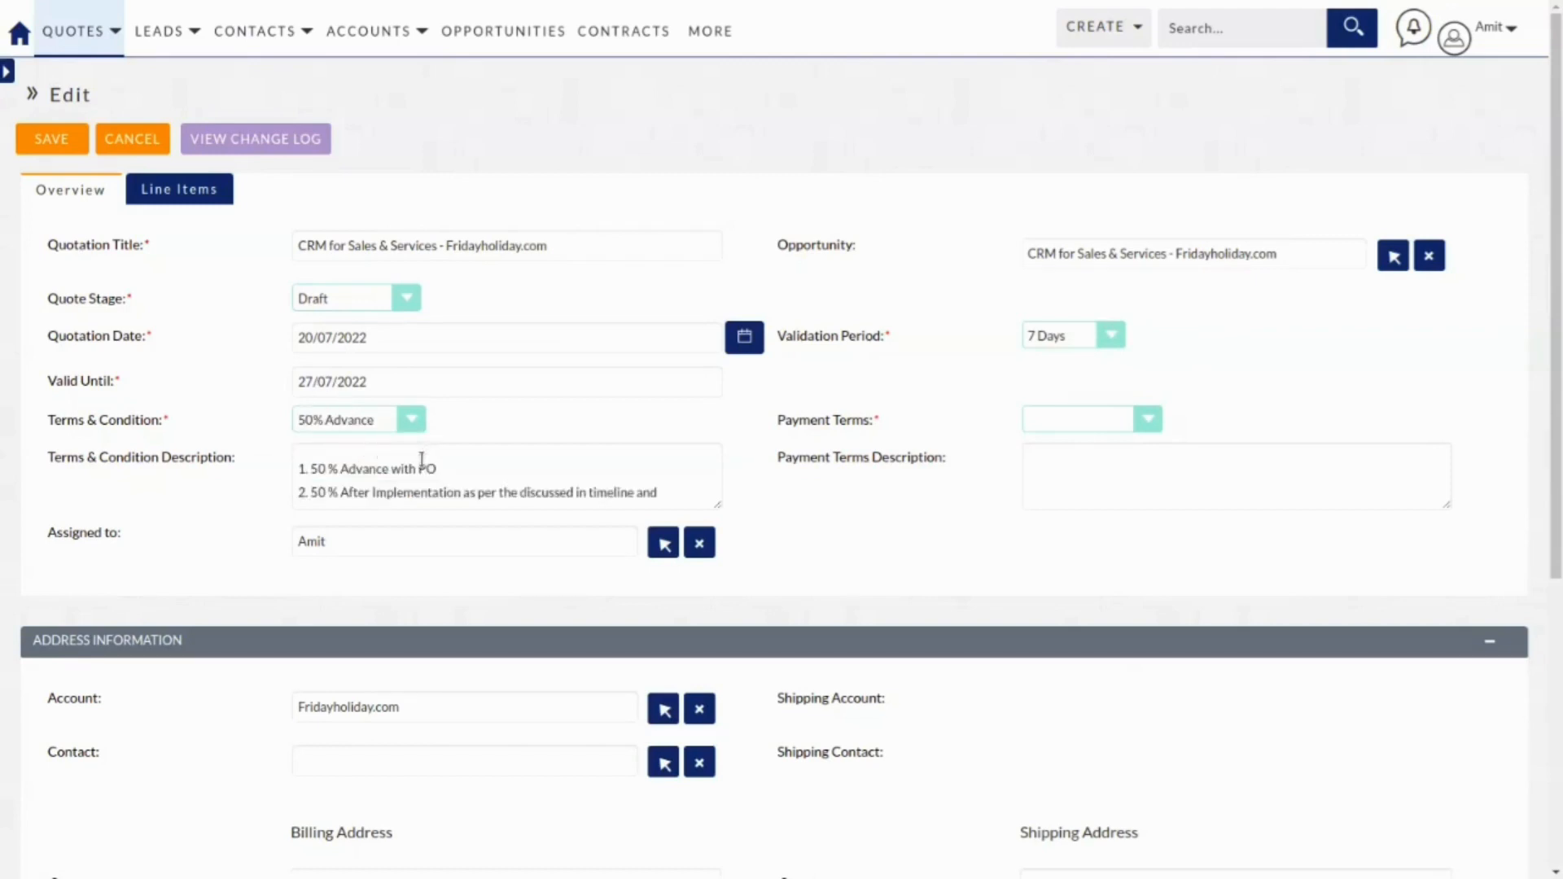
pyautogui.click(1107, 419)
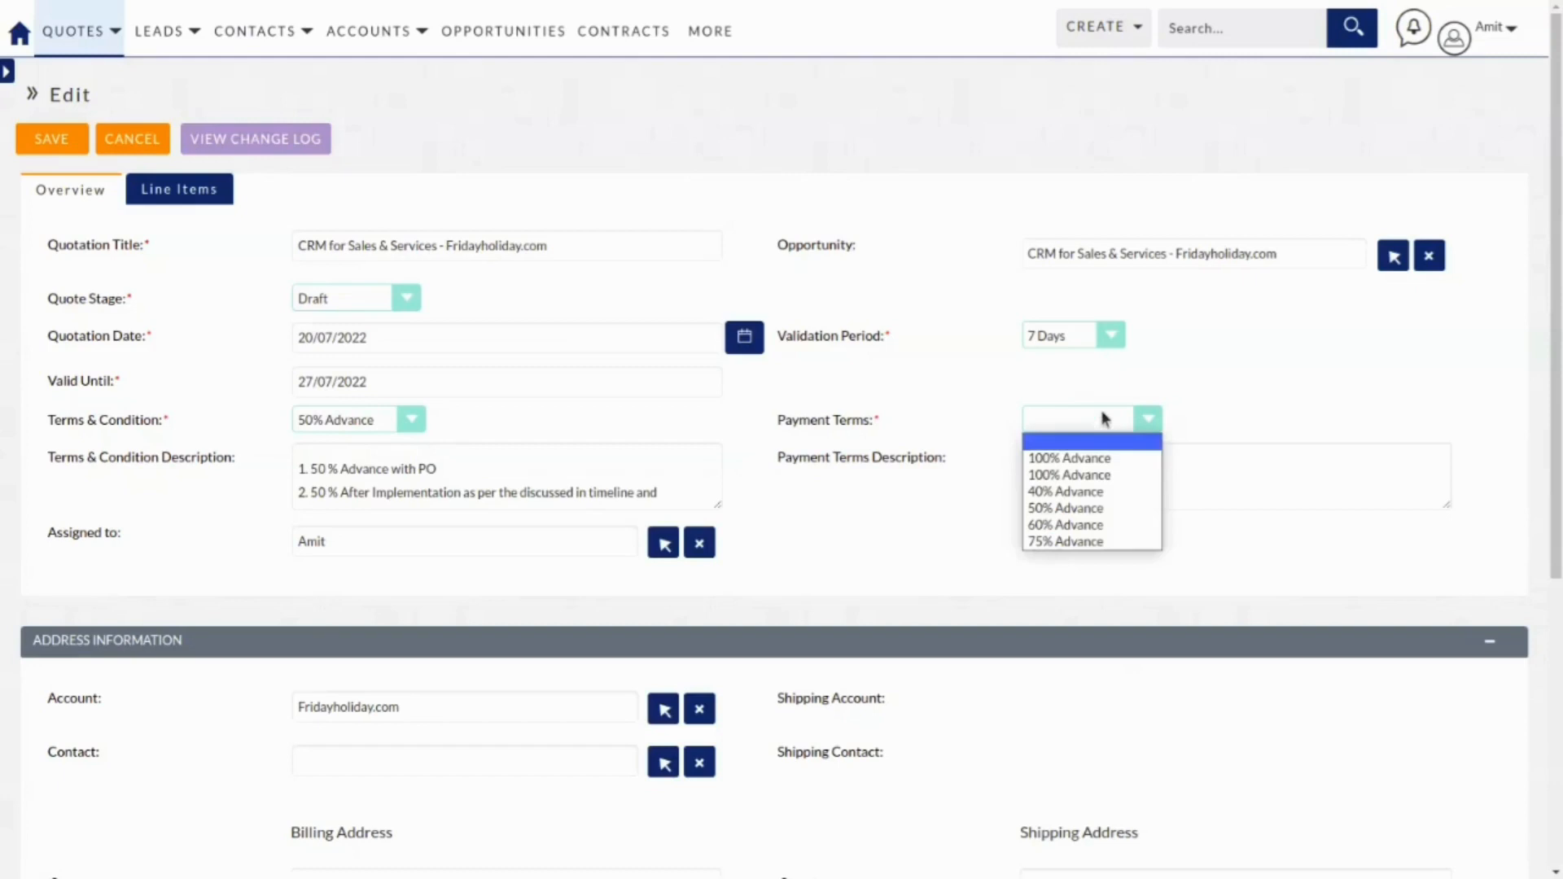
pyautogui.click(1078, 491)
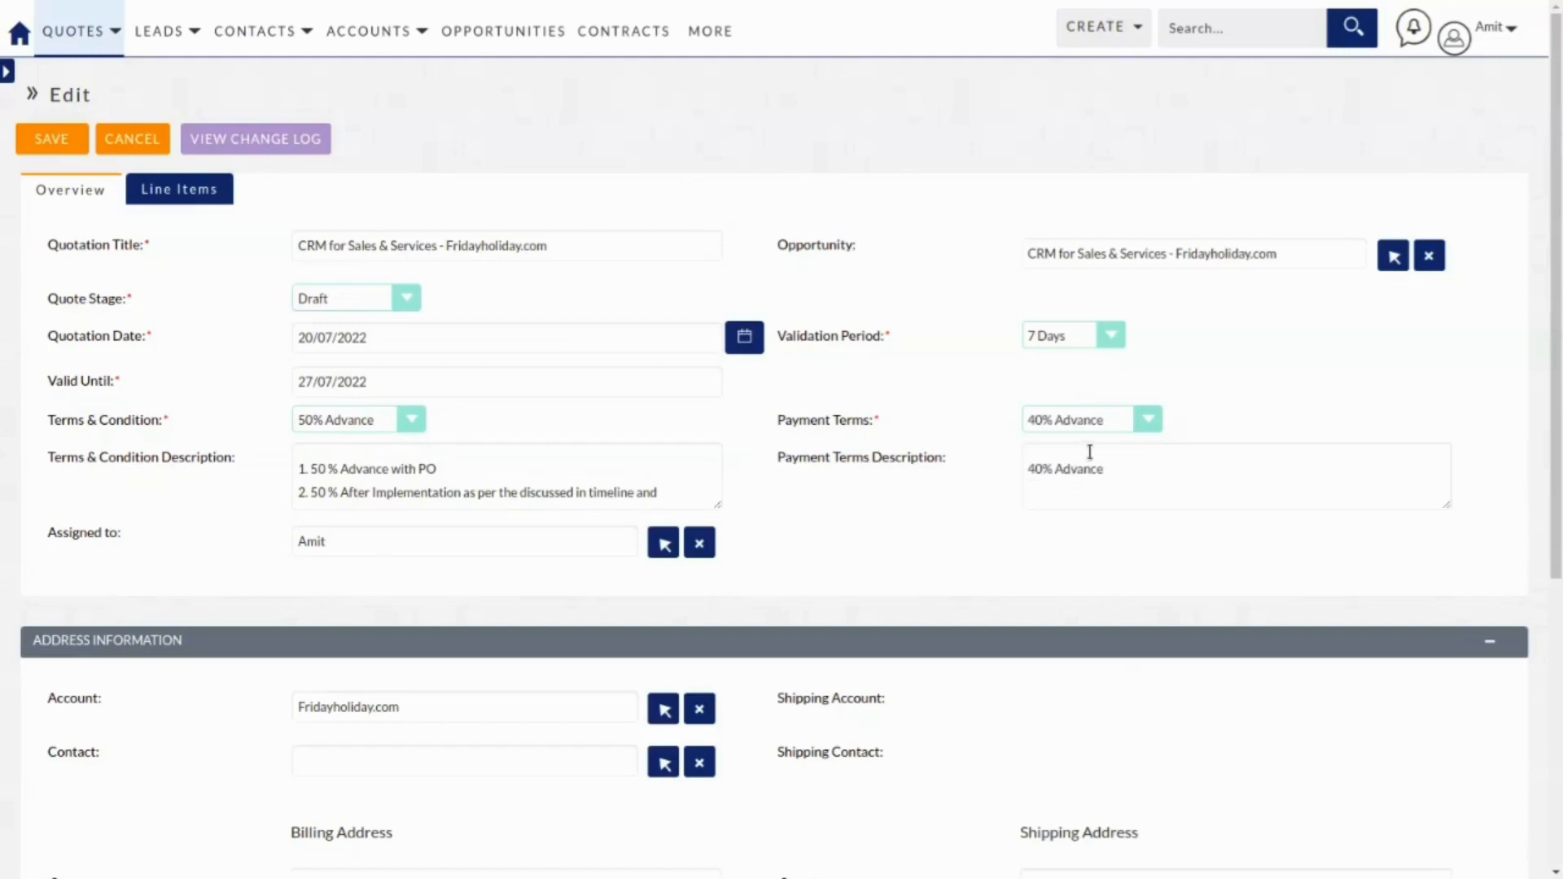
pyautogui.click(1112, 423)
pyautogui.click(1078, 511)
# Choose the Fridayholiday.com CEO as the quote's contact, then show the Line Items.
pyautogui.scroll(-2, 548, 547)
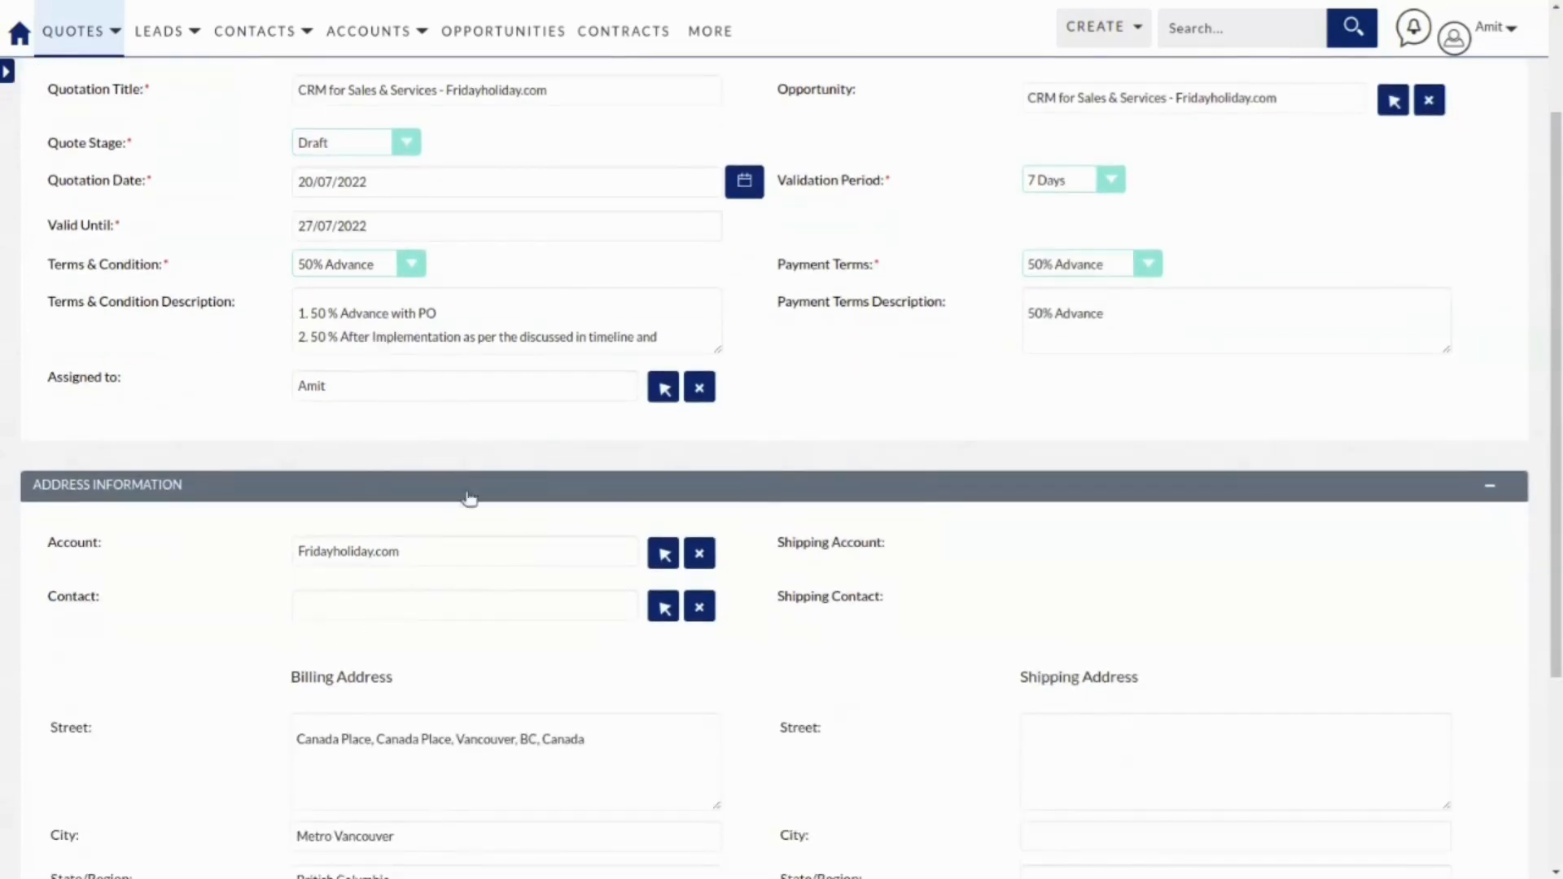
pyautogui.scroll(-1, 470, 500)
pyautogui.scroll(-1, 468, 509)
pyautogui.scroll(2, 467, 510)
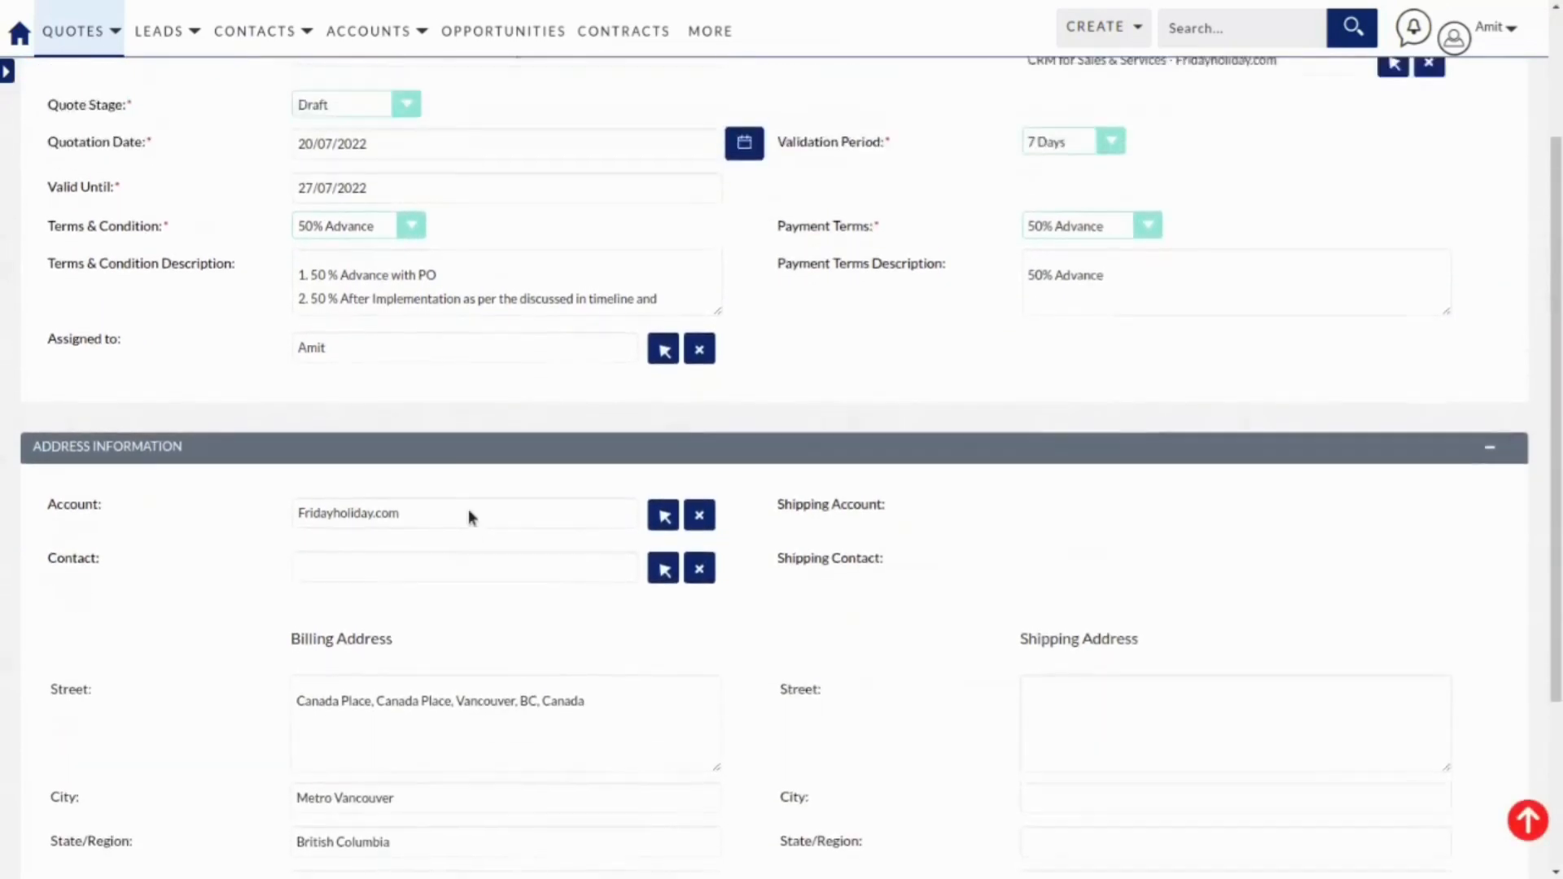
pyautogui.click(420, 599)
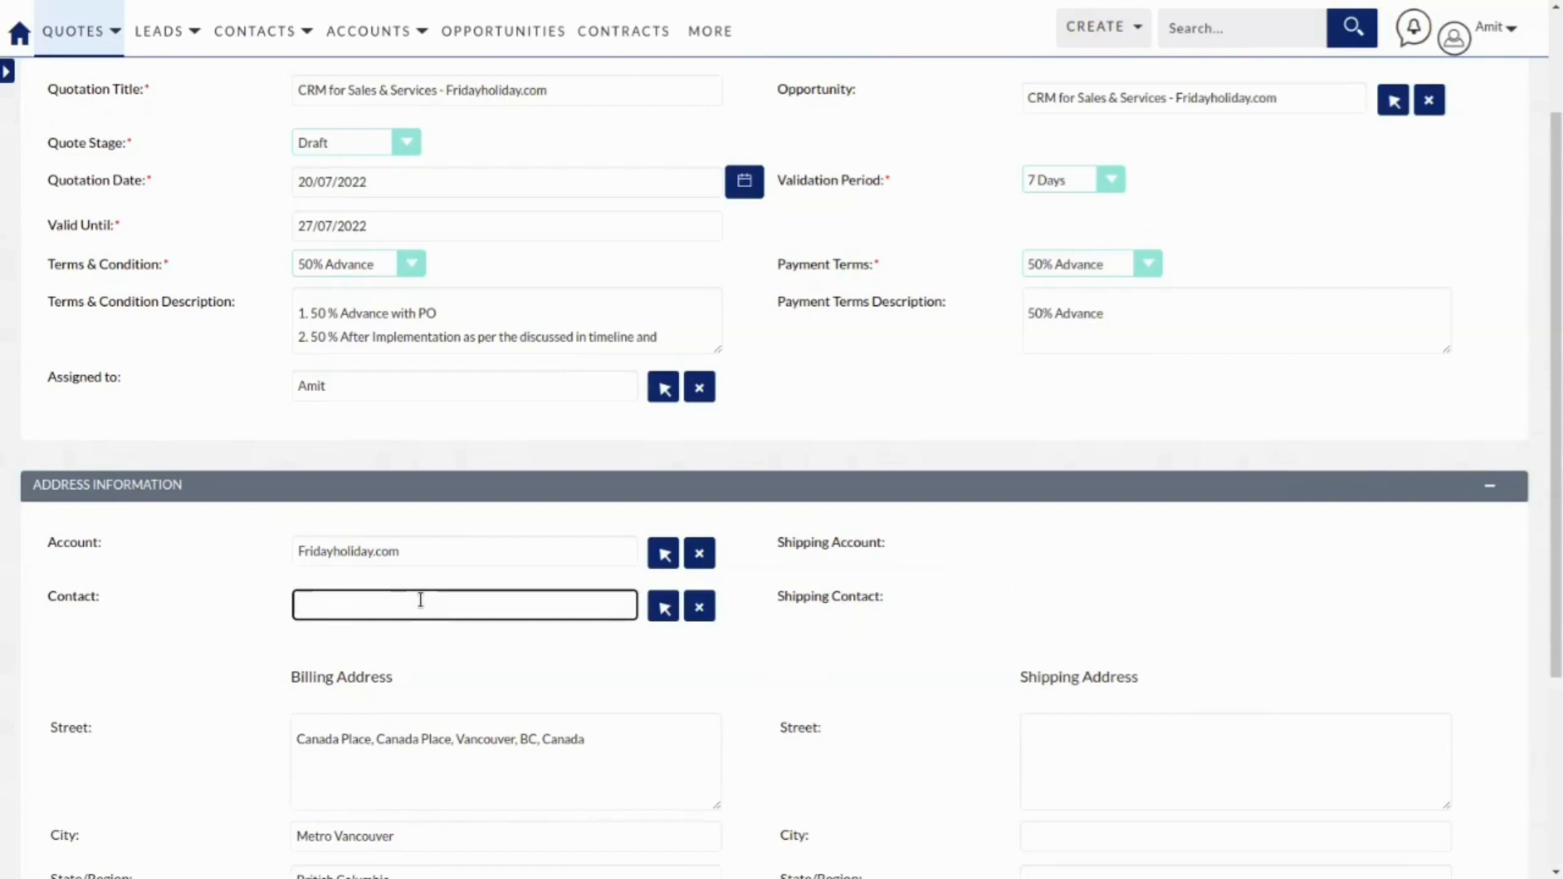
pyautogui.click(664, 606)
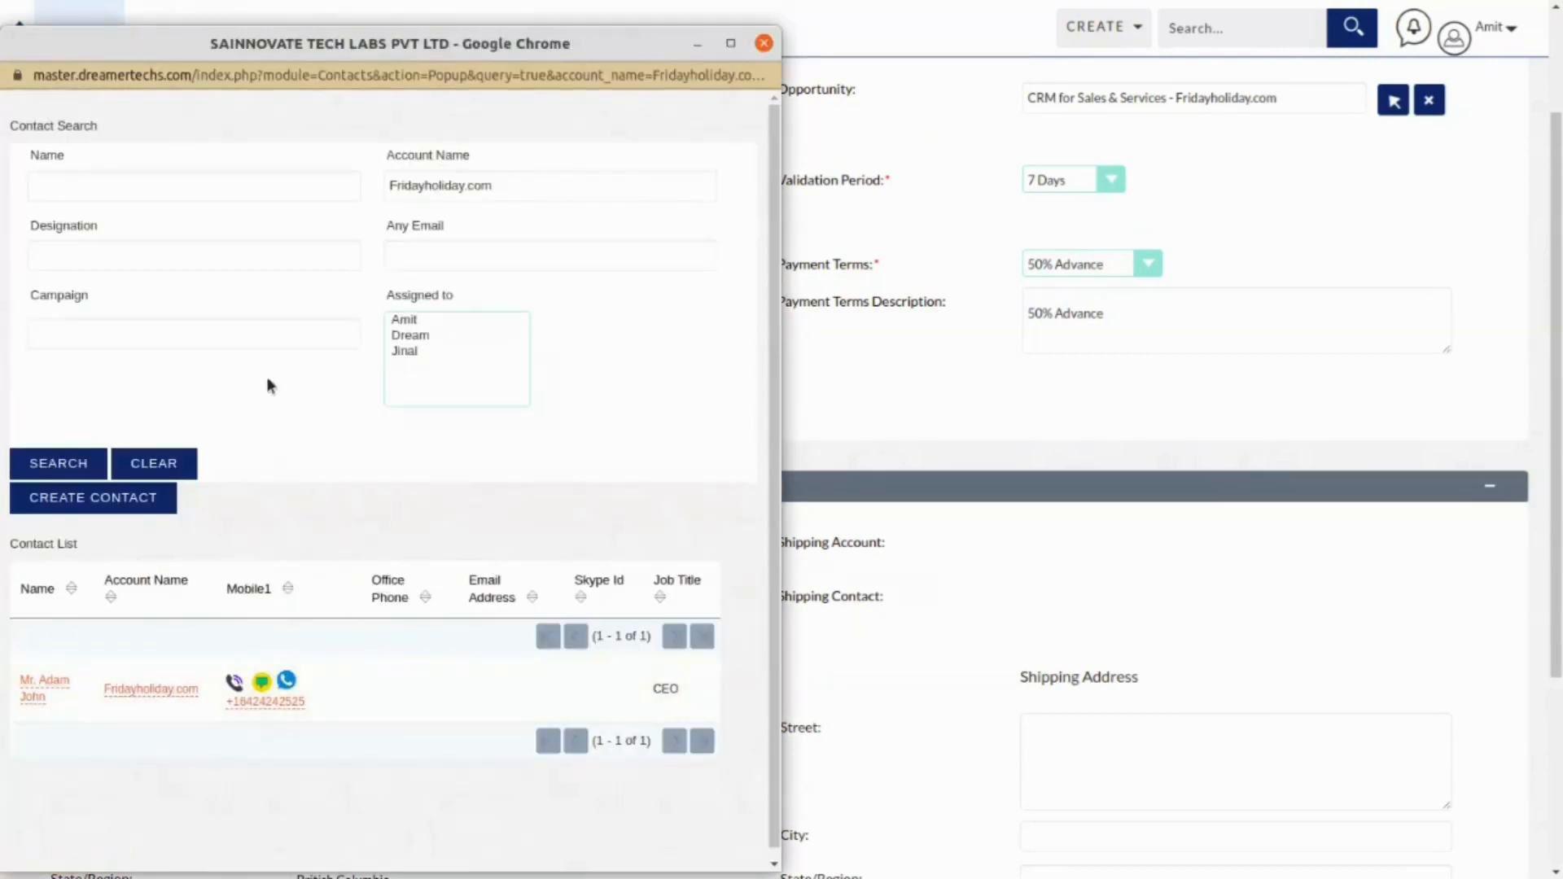
pyautogui.scroll(-1, 277, 664)
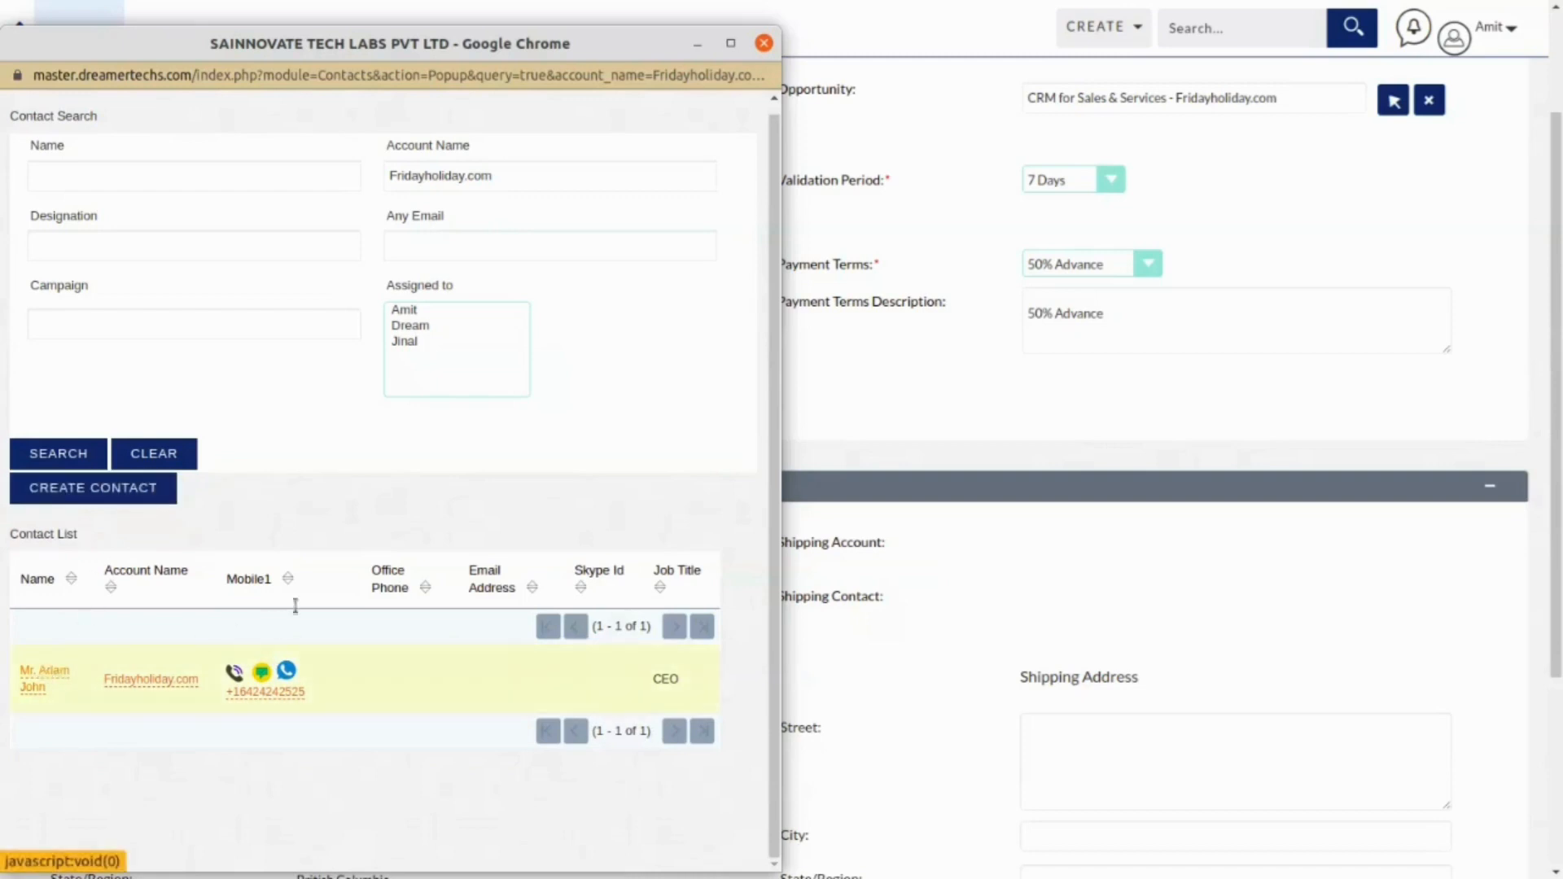
pyautogui.click(41, 668)
pyautogui.scroll(2, 189, 201)
pyautogui.click(189, 196)
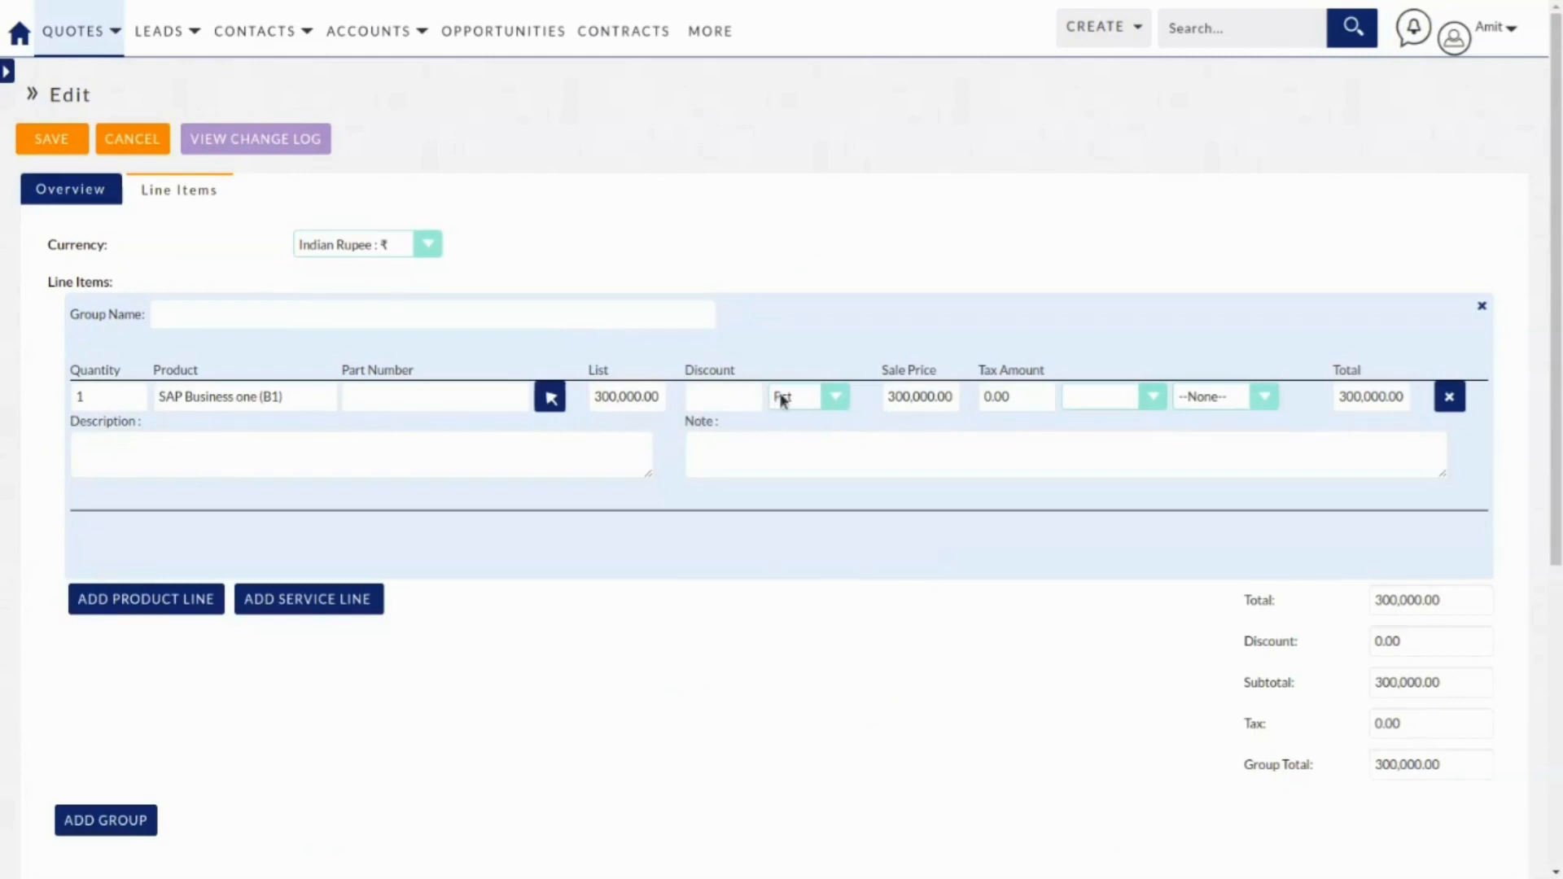
# Set the SAP line's tax to 18% IGST, with the discount type set to Amount.
pyautogui.click(805, 402)
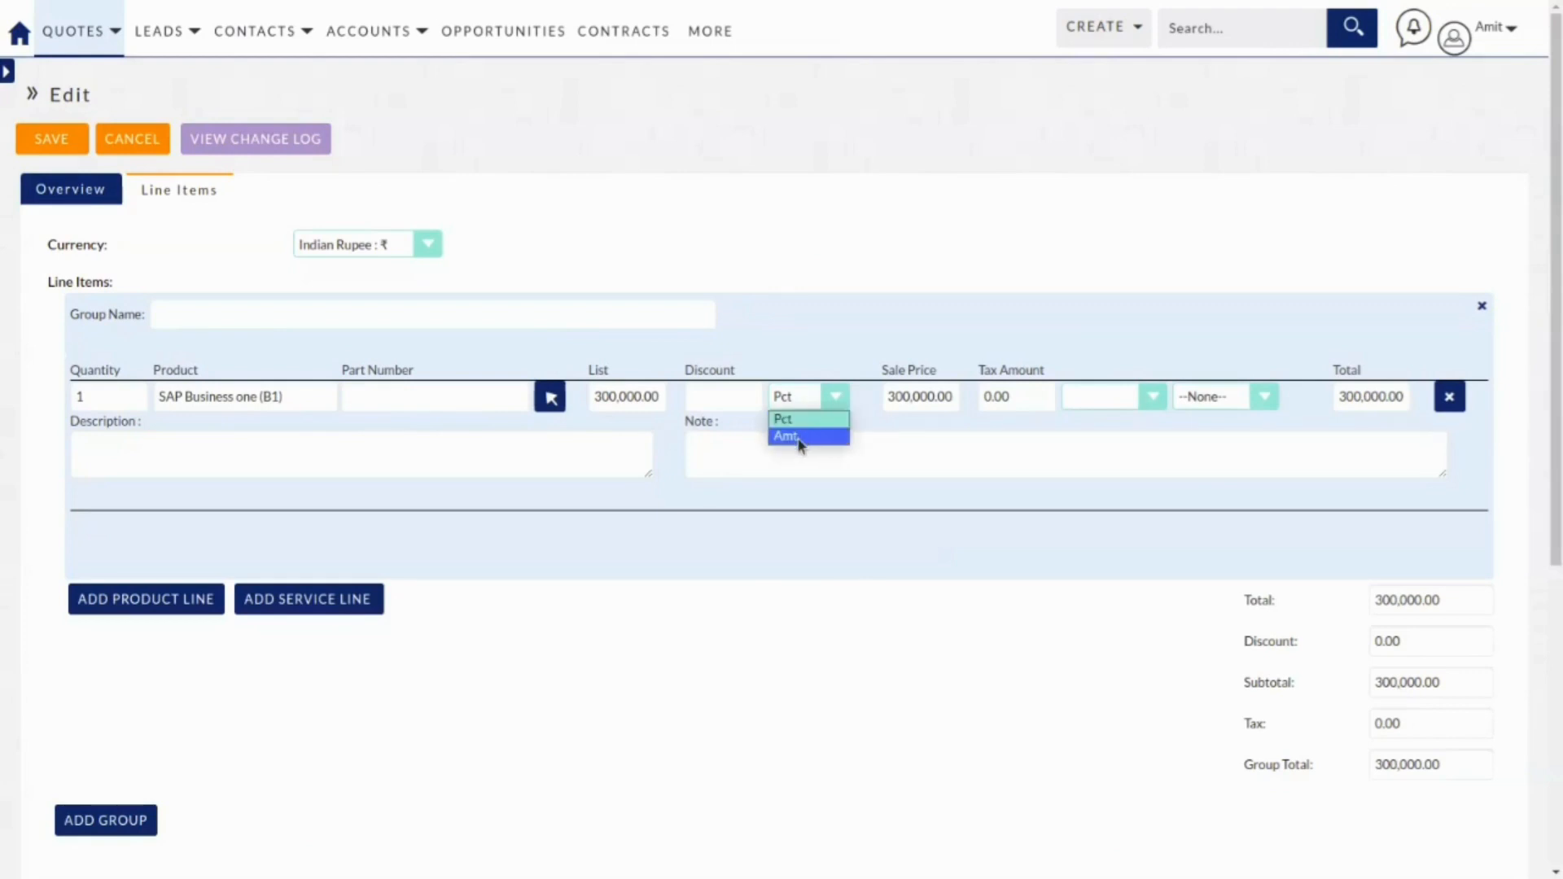
pyautogui.click(800, 440)
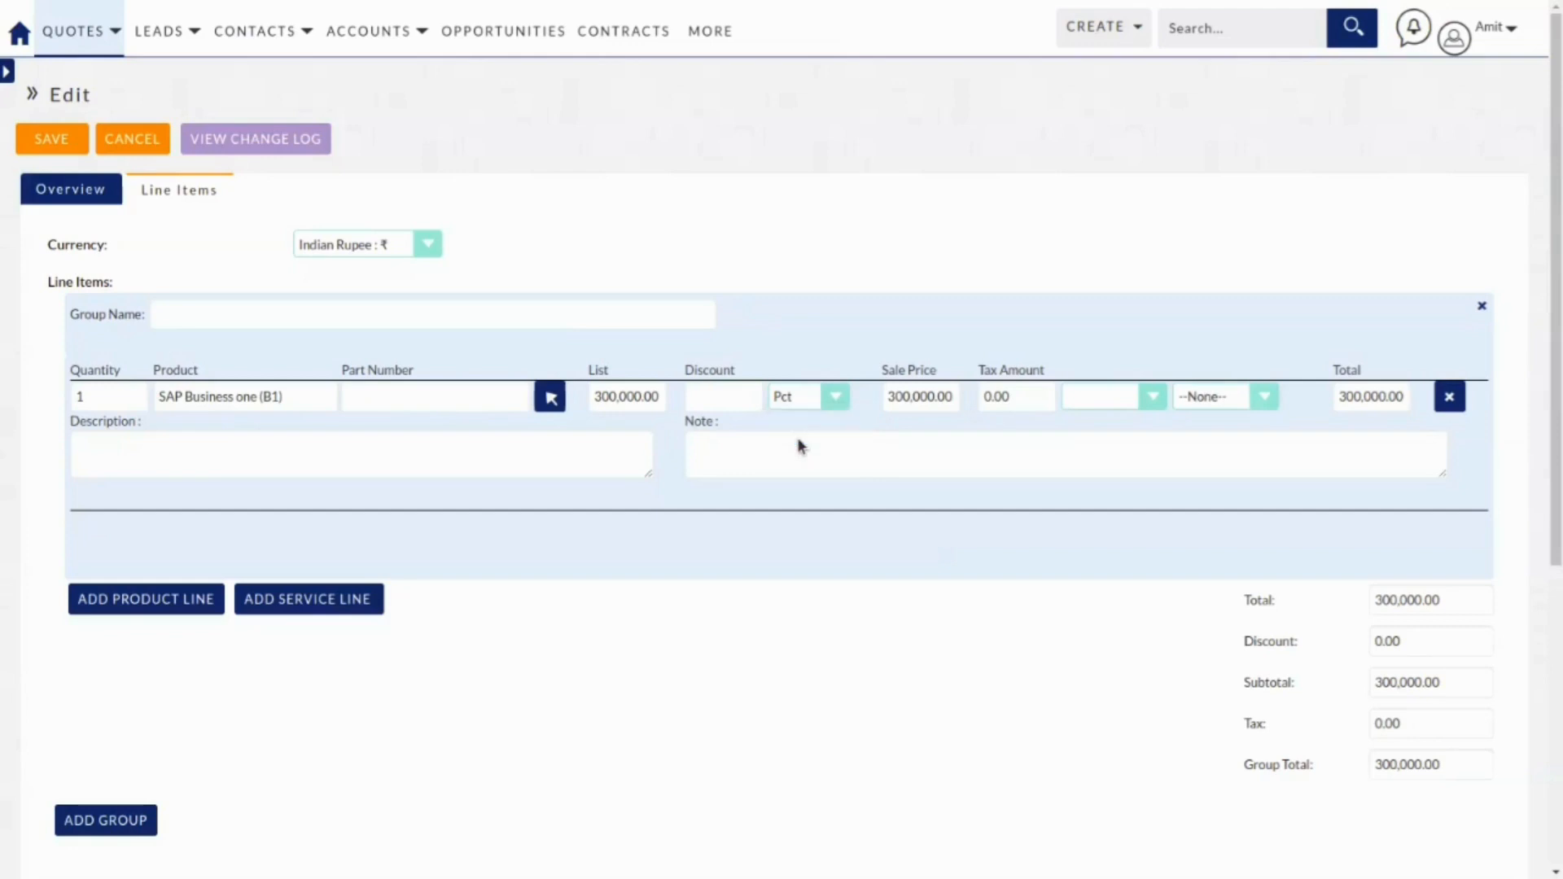
pyautogui.click(1146, 398)
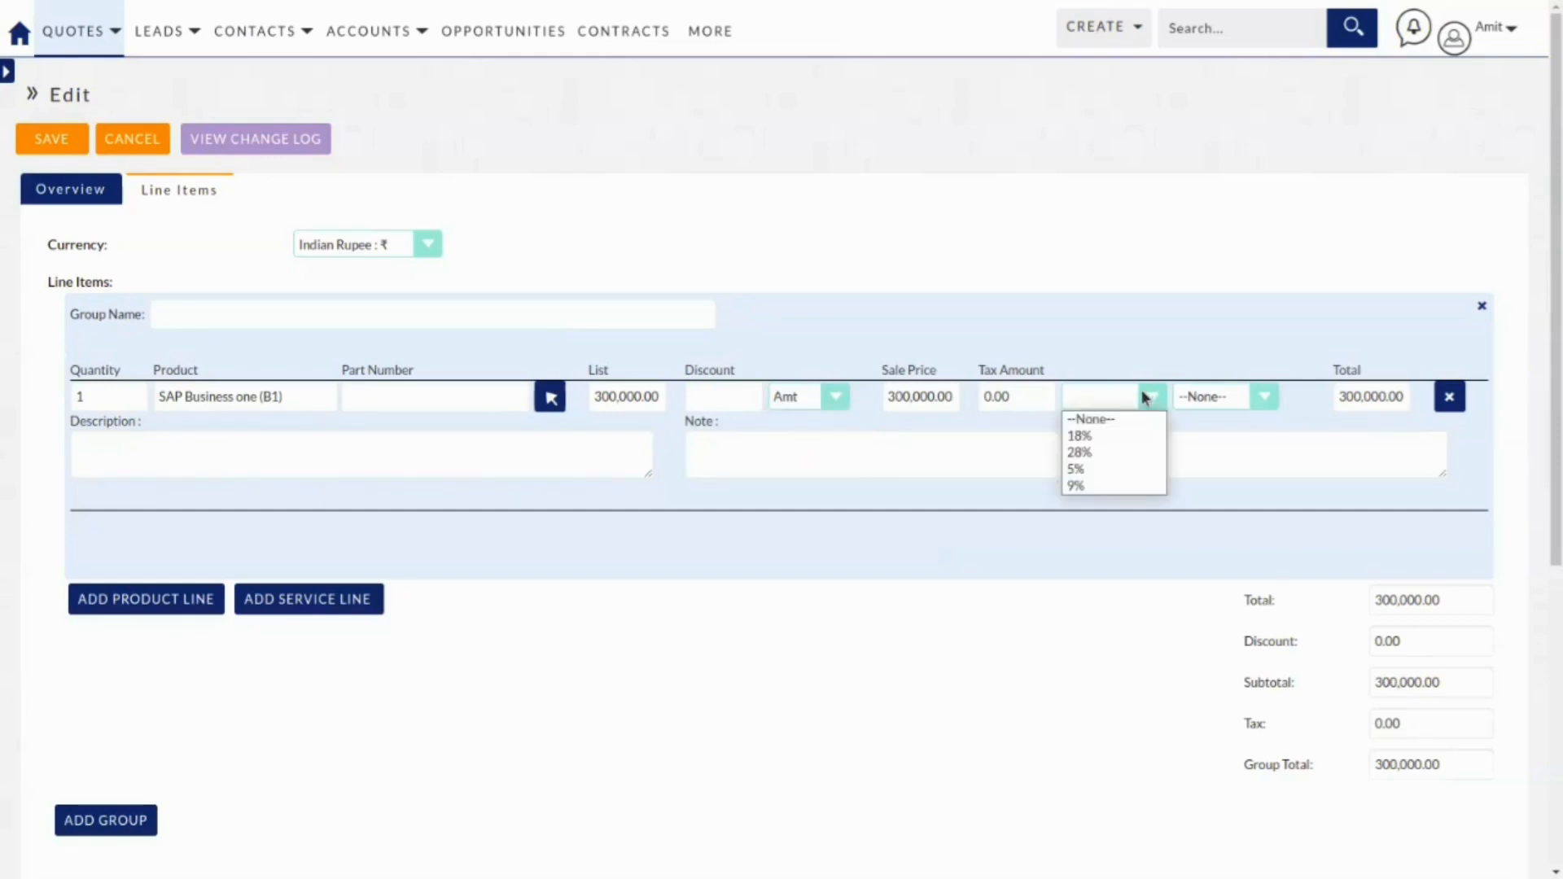
pyautogui.click(1119, 437)
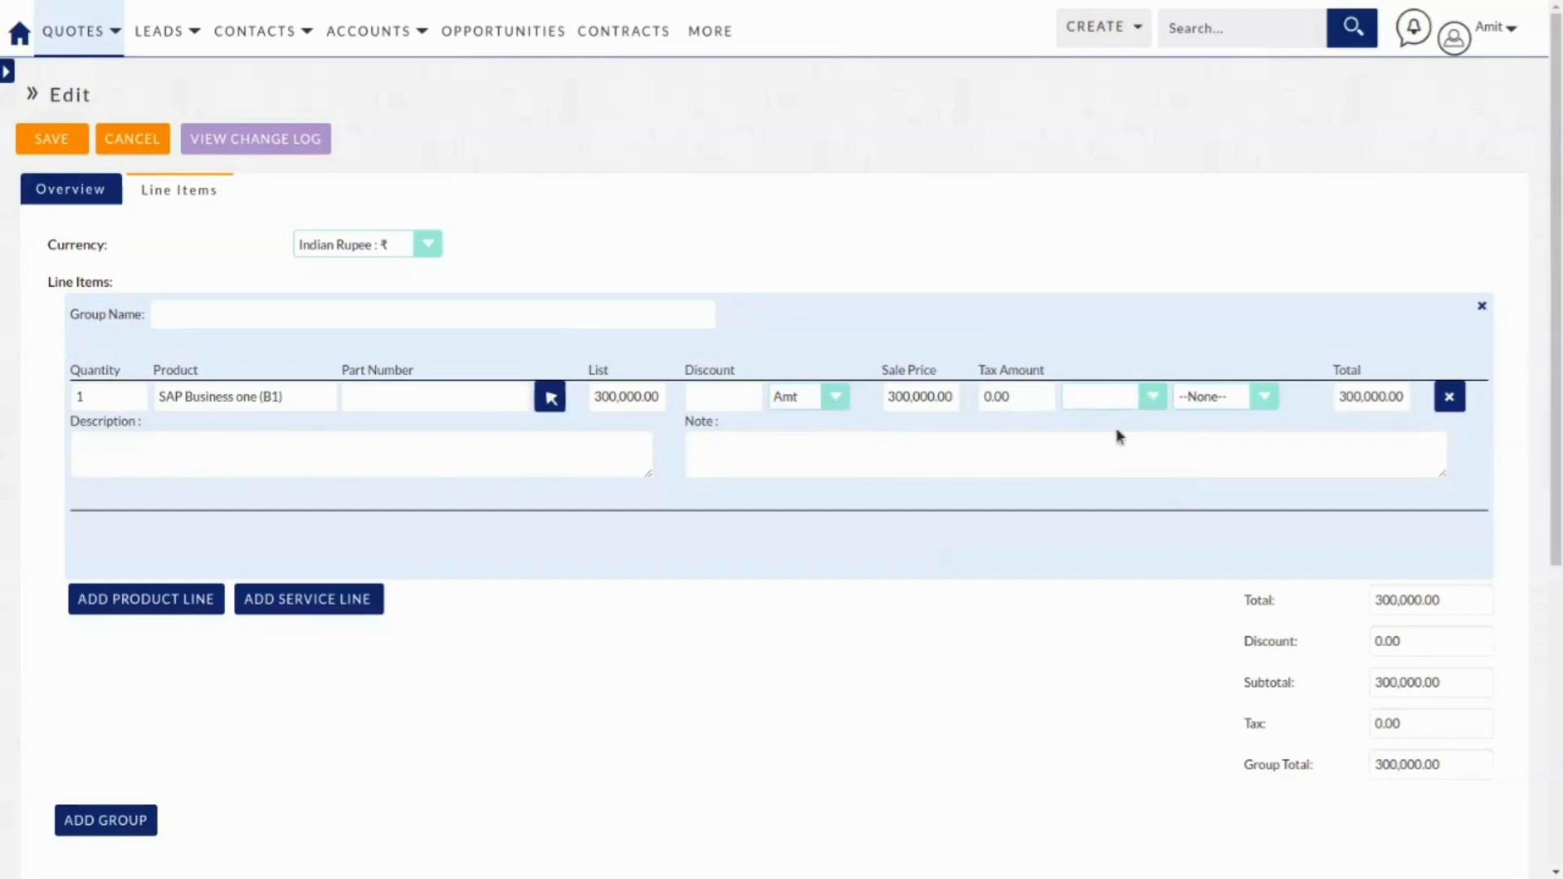
pyautogui.click(1236, 396)
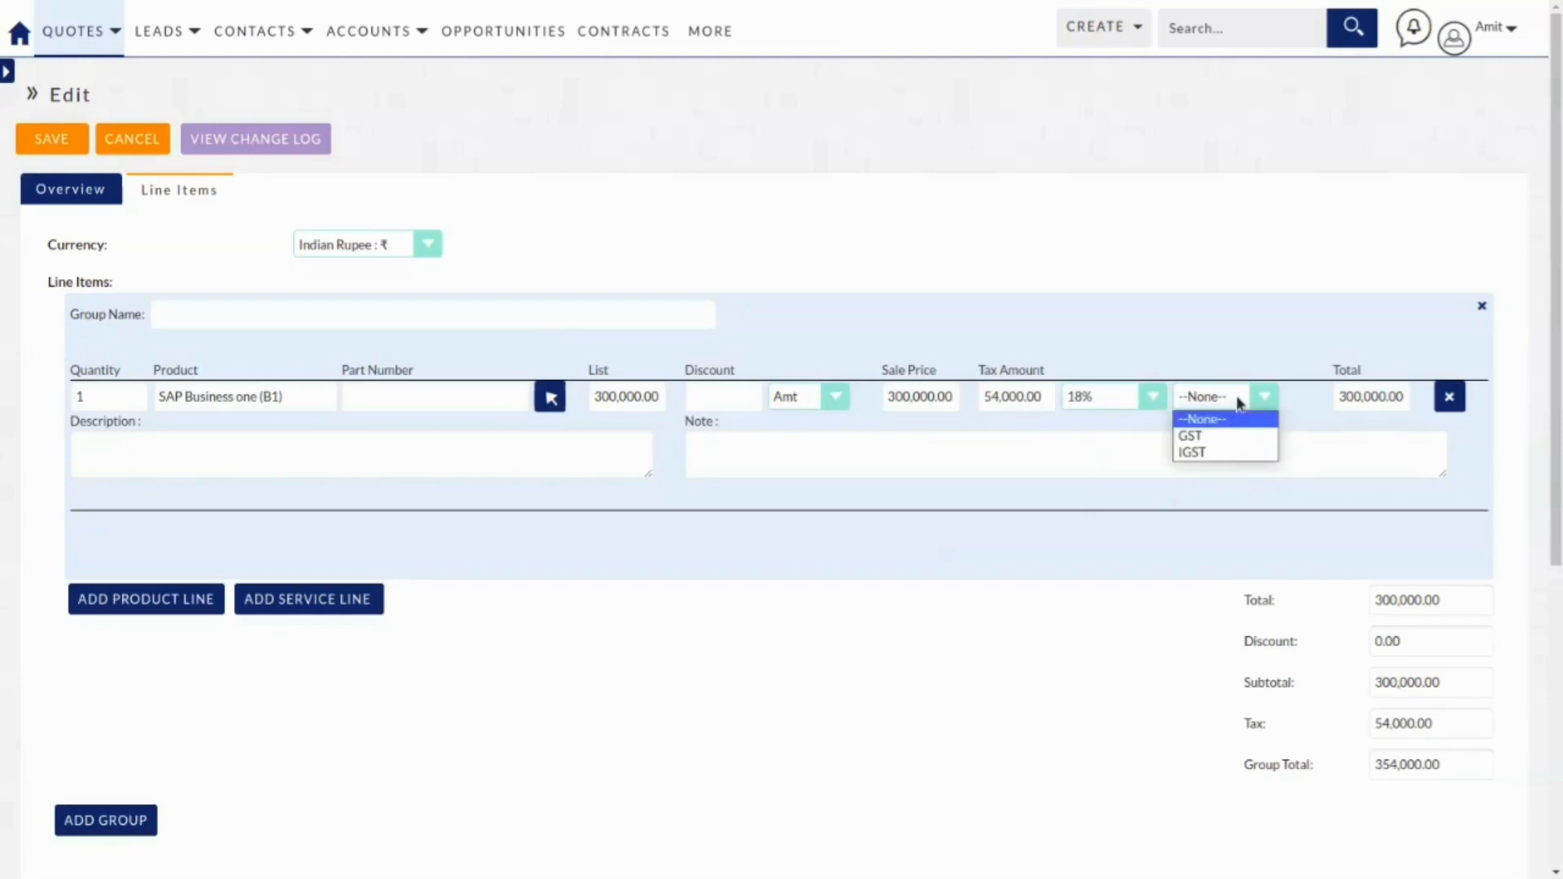
pyautogui.click(1217, 453)
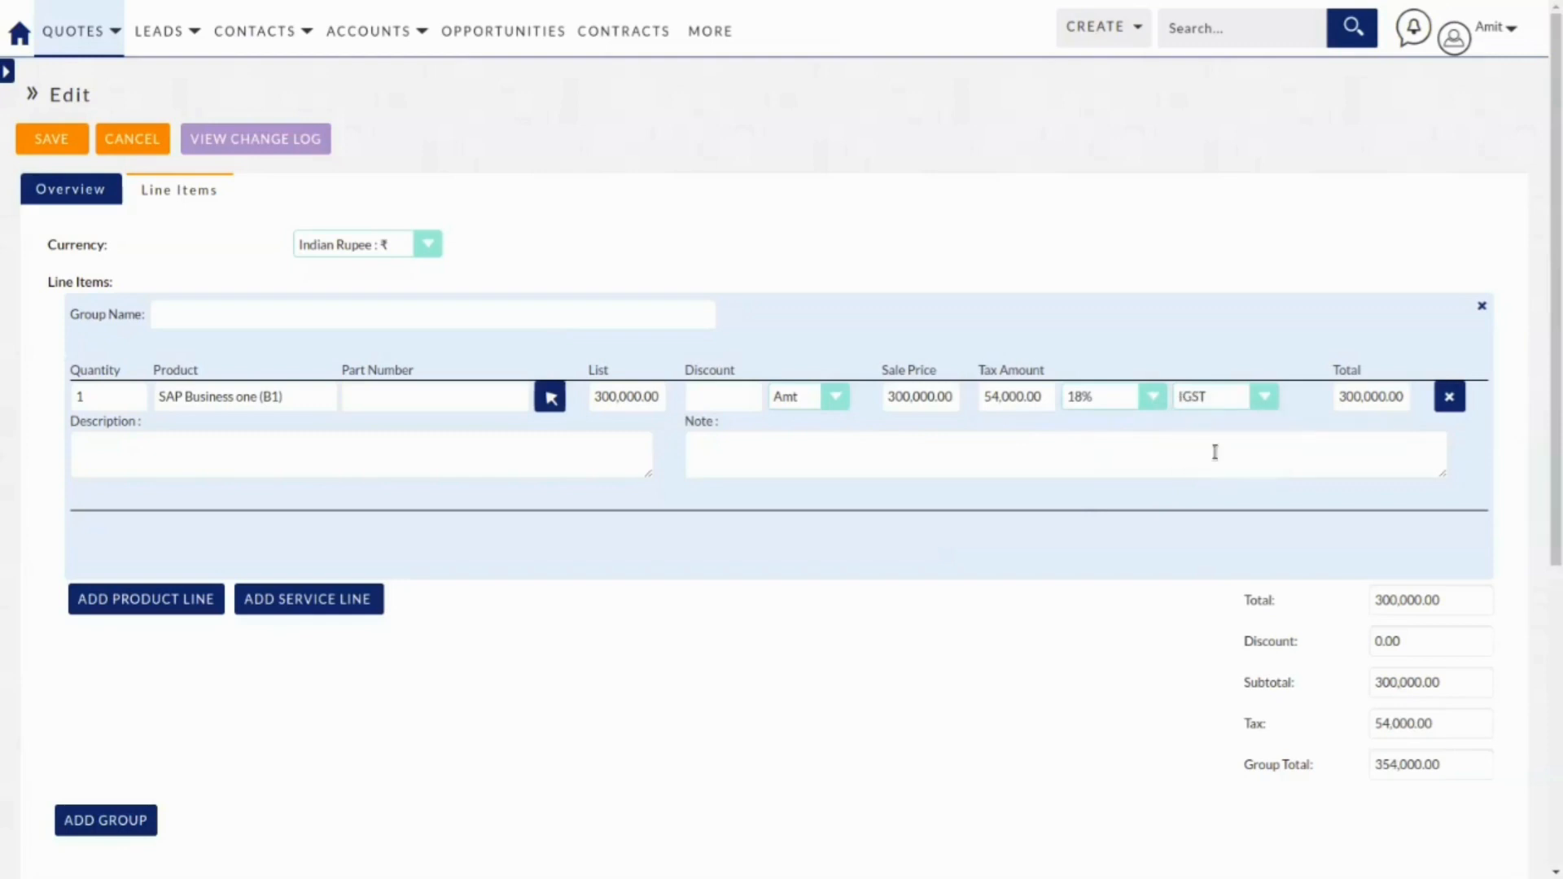
# Apply a 10% discount to the SAP line, making its sale price 270,000.00.
pyautogui.click(755, 395)
pyautogui.click(829, 398)
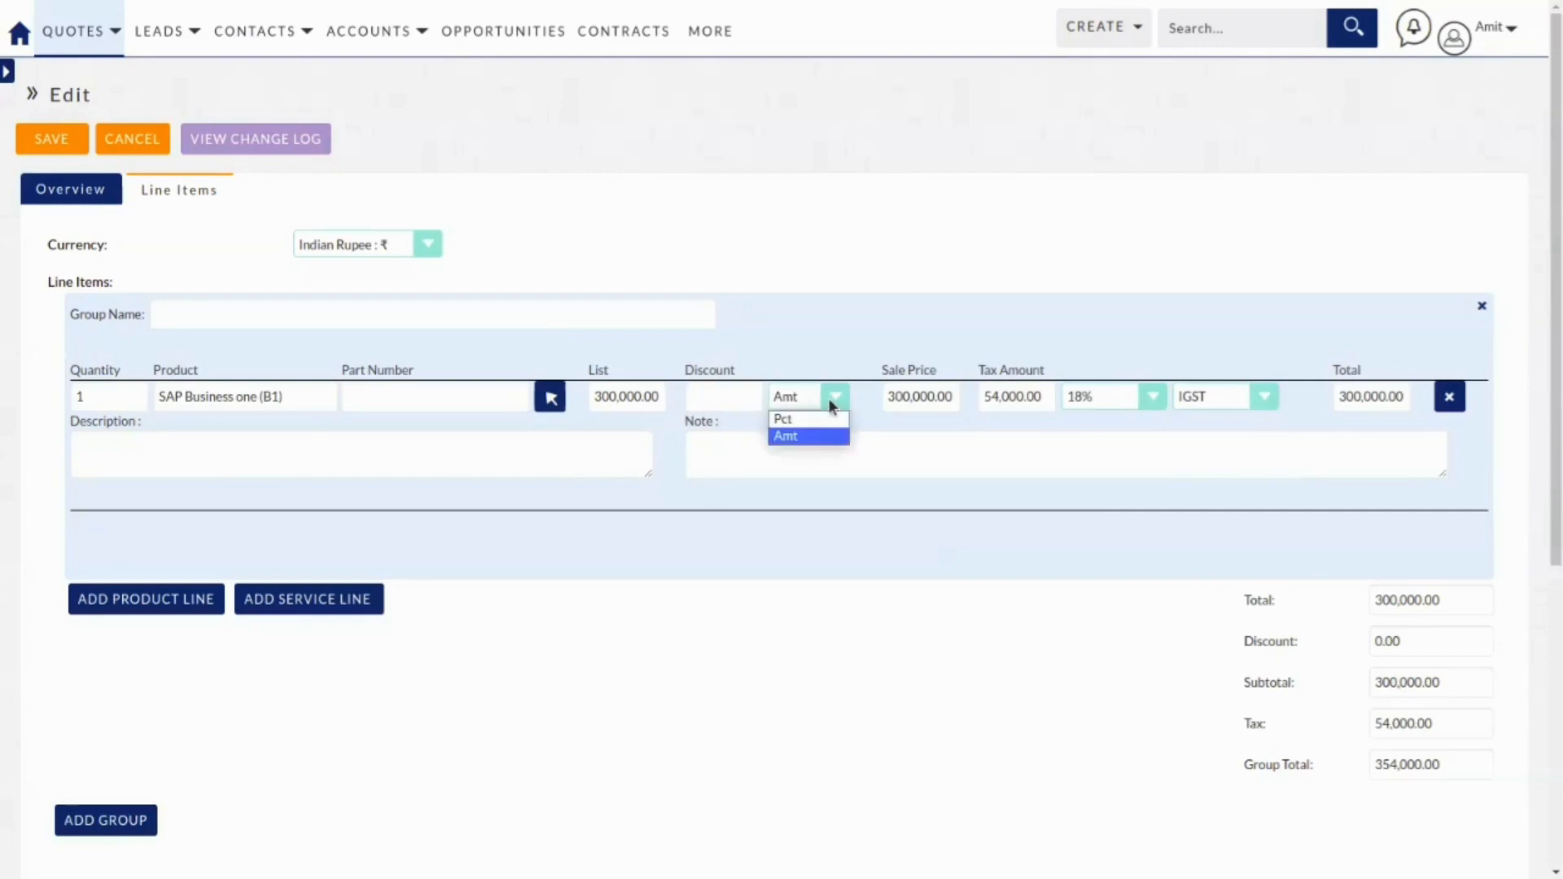
pyautogui.click(828, 398)
pyautogui.click(738, 399)
pyautogui.write('100')
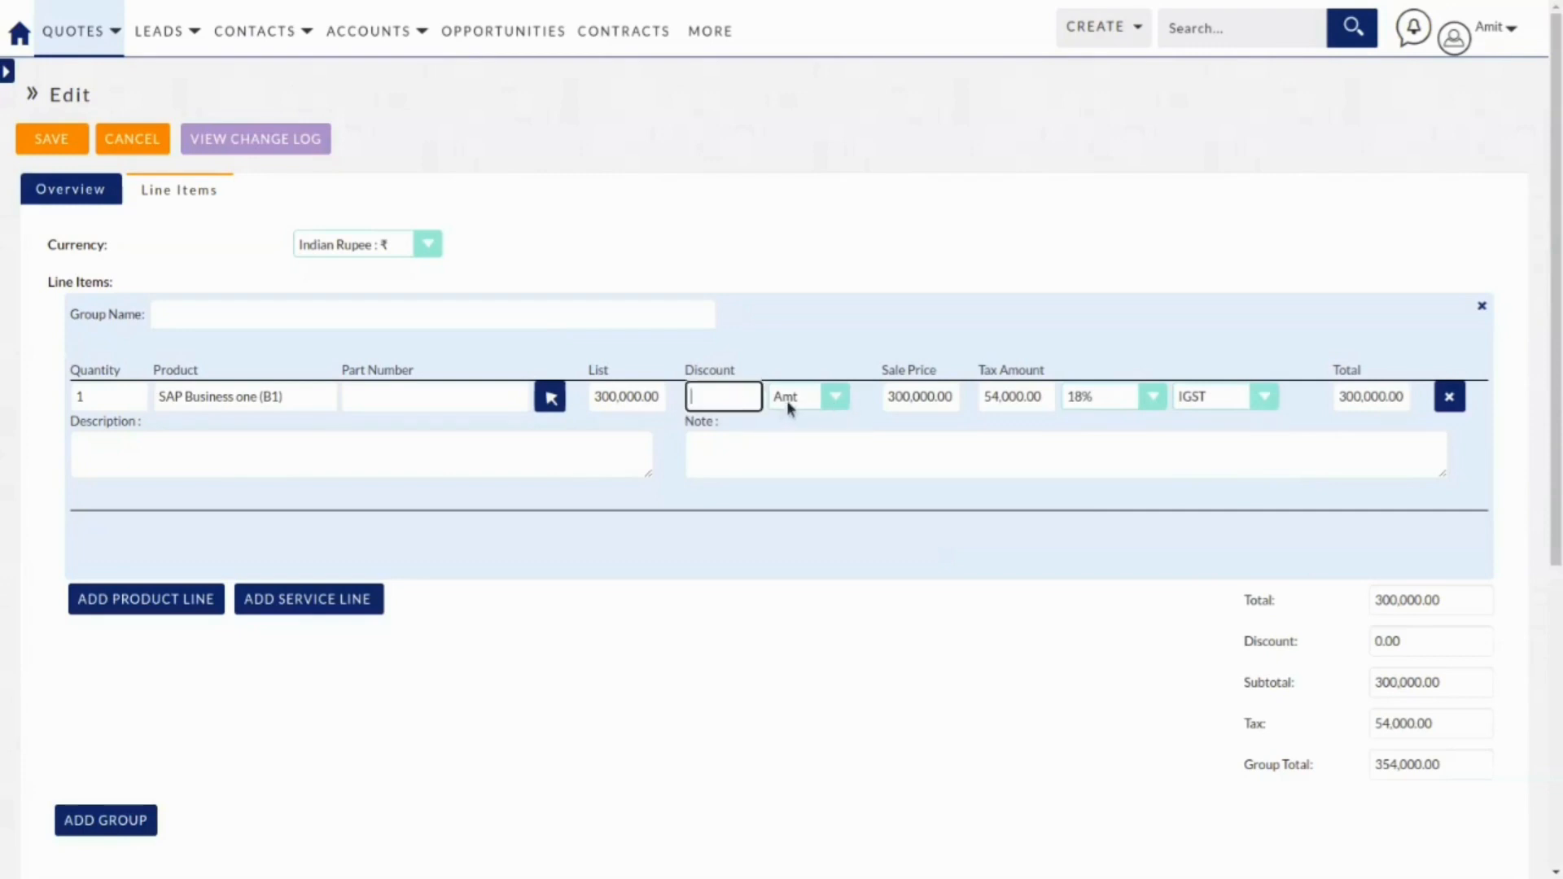
pyautogui.press('Tab')
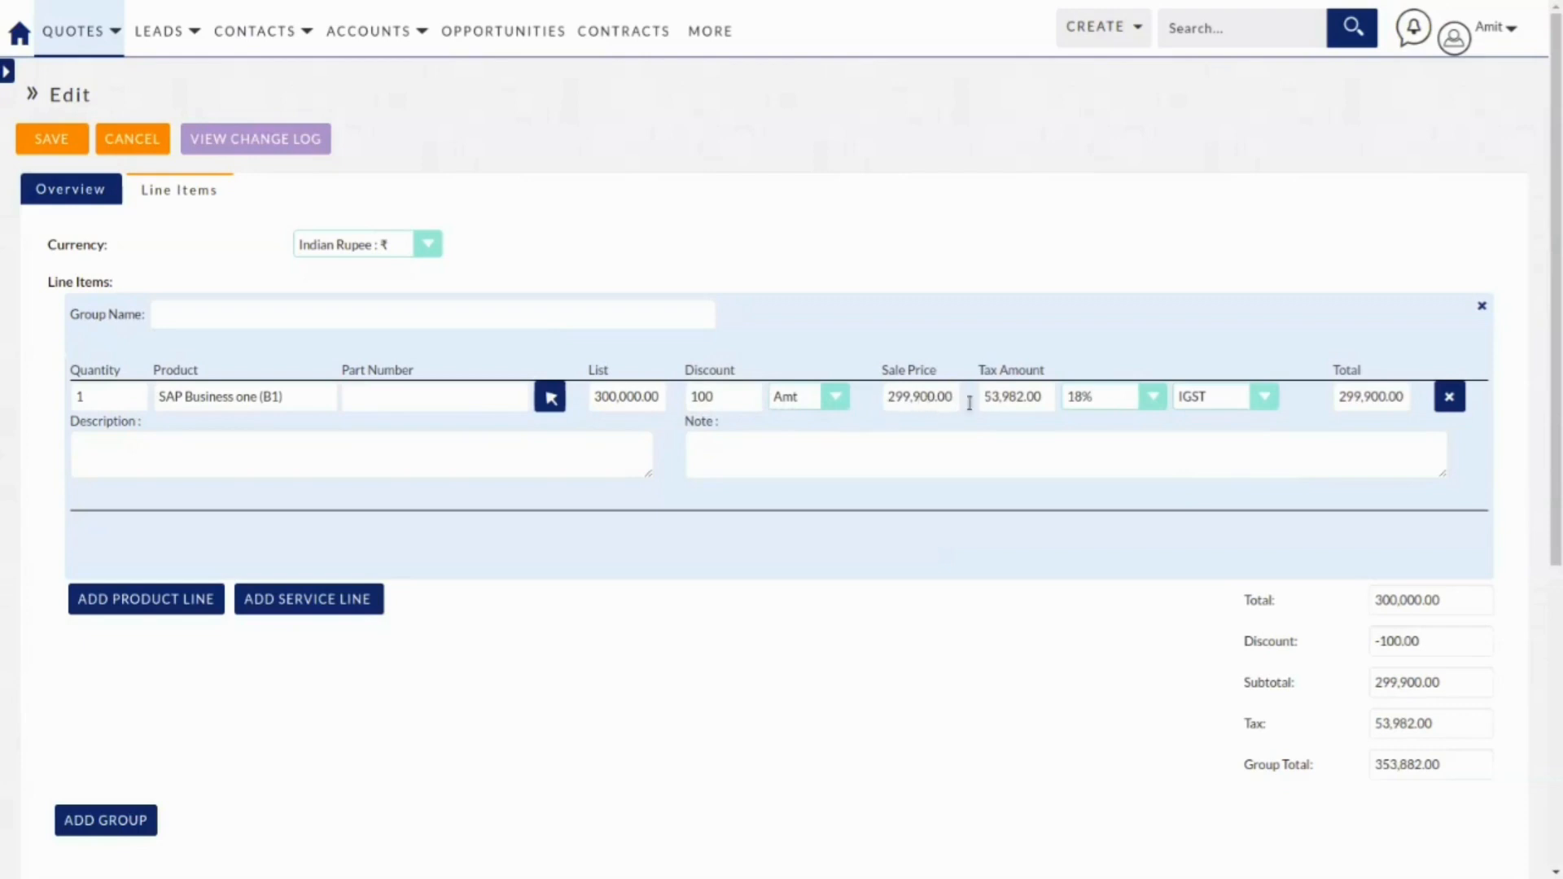
pyautogui.click(810, 399)
pyautogui.click(802, 420)
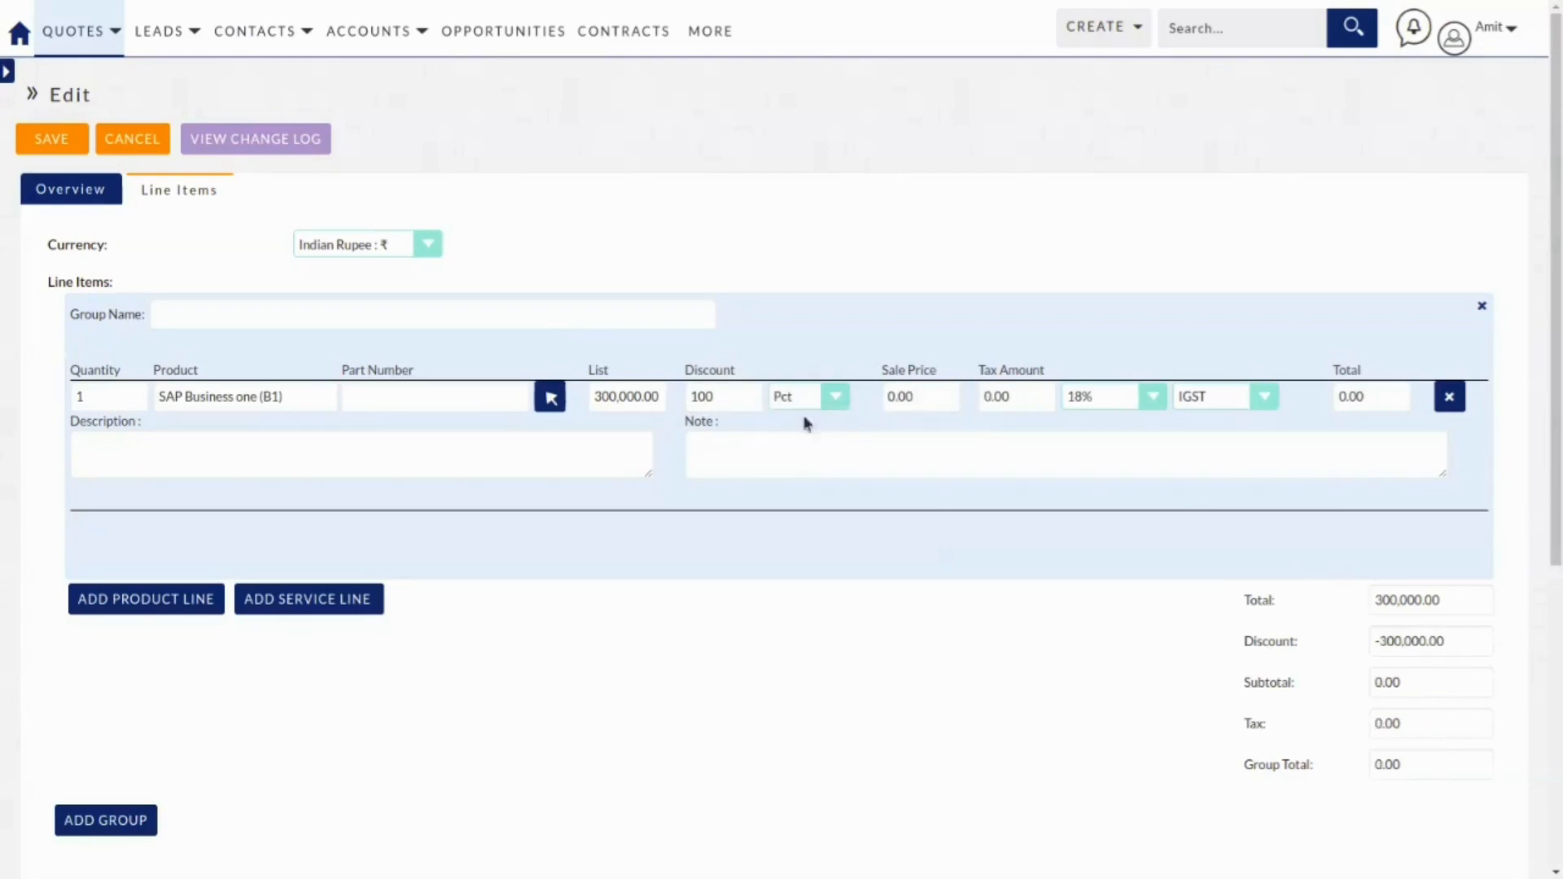
pyautogui.click(697, 396)
pyautogui.press('BackSpace')
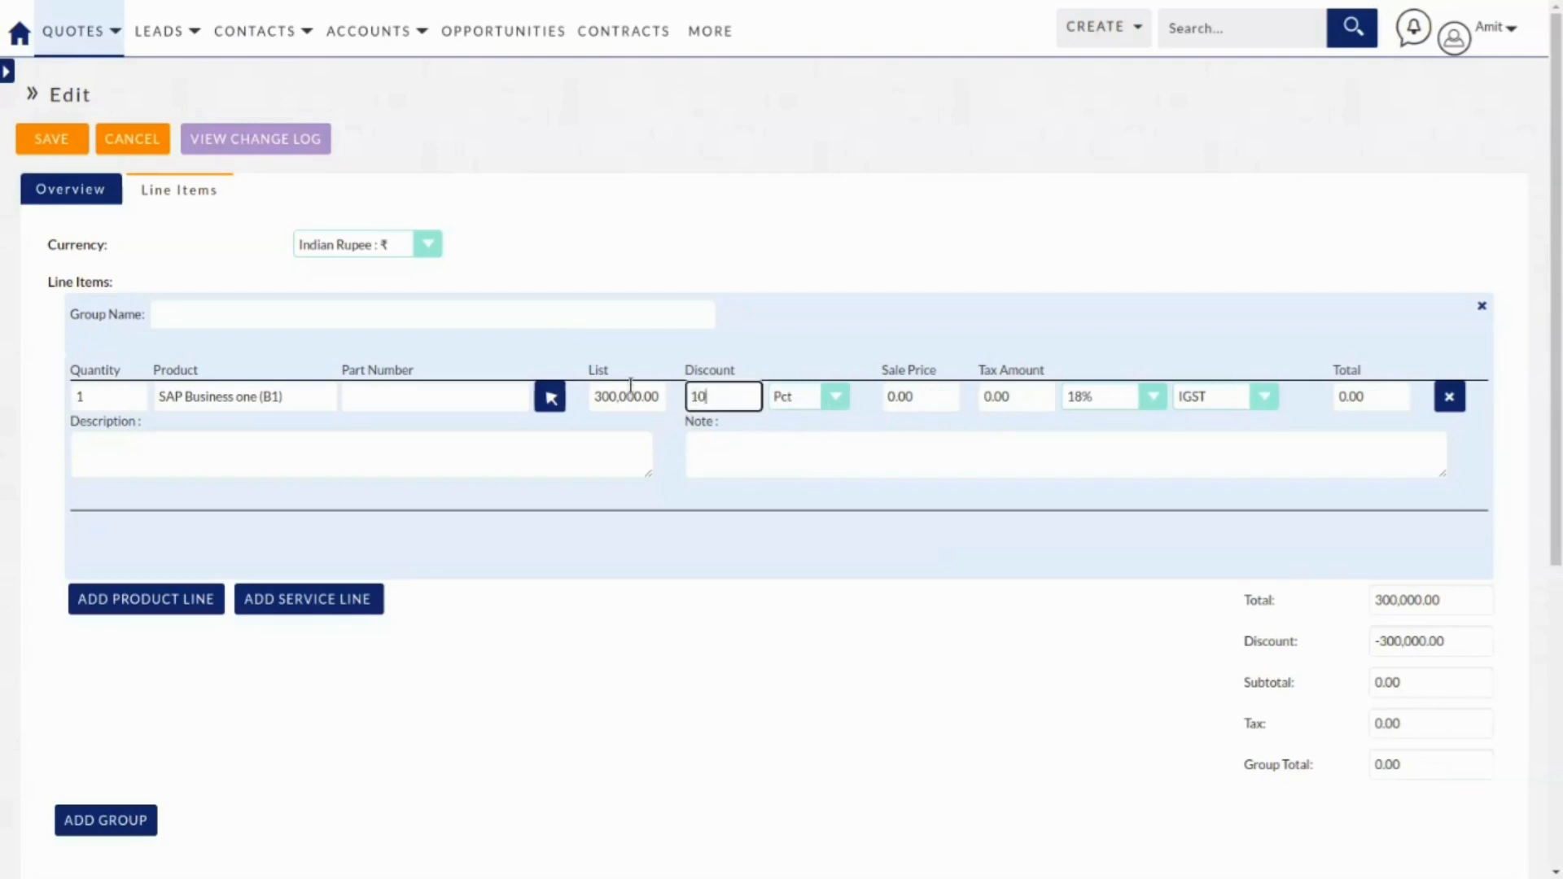
pyautogui.press('Tab')
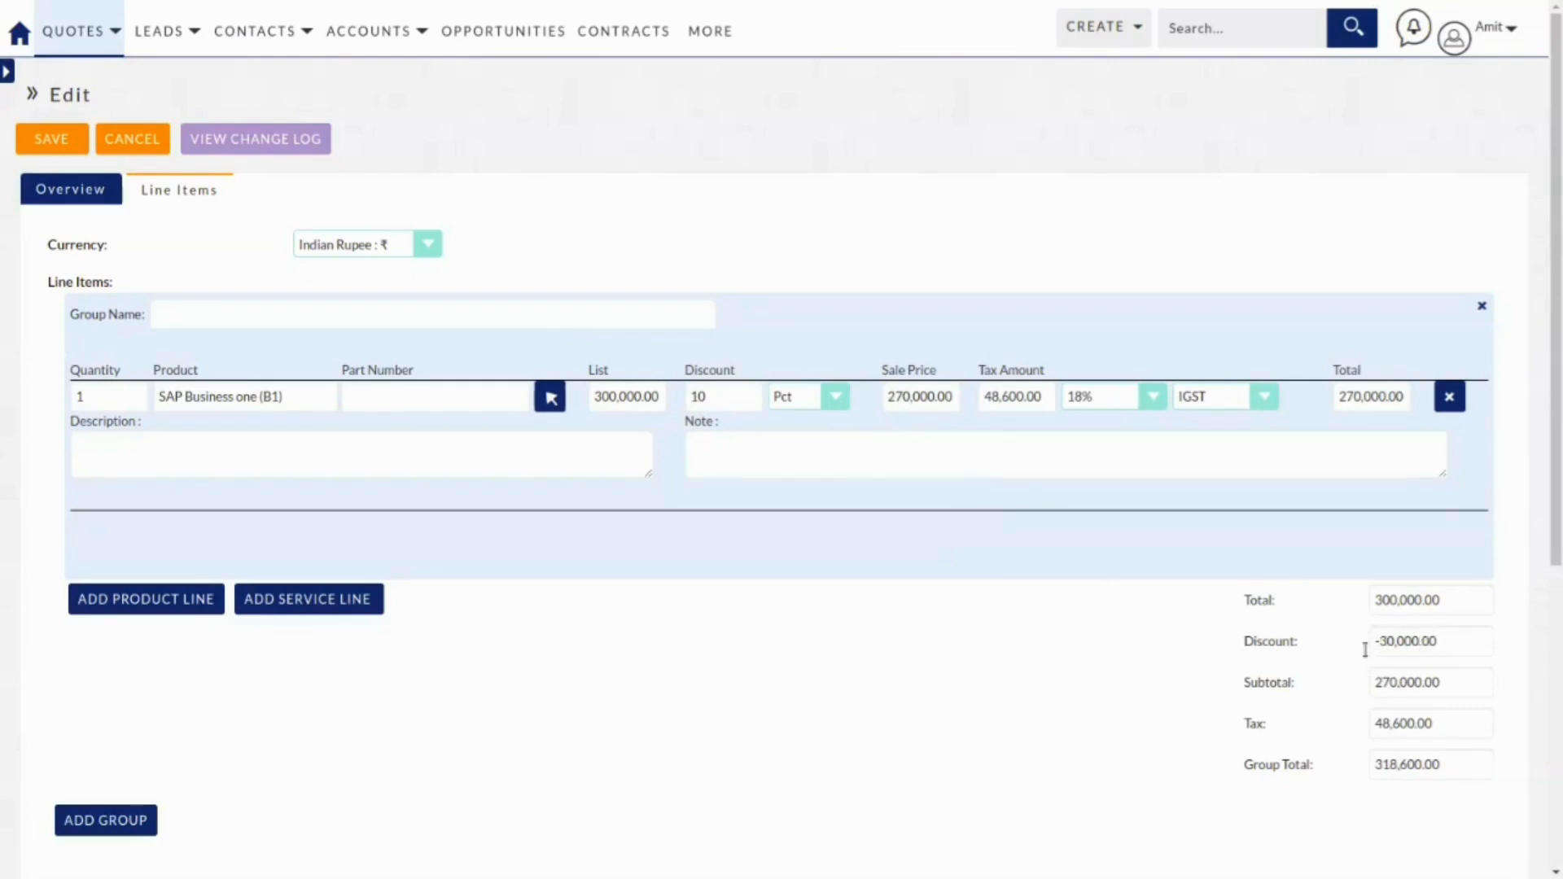
pyautogui.click(313, 456)
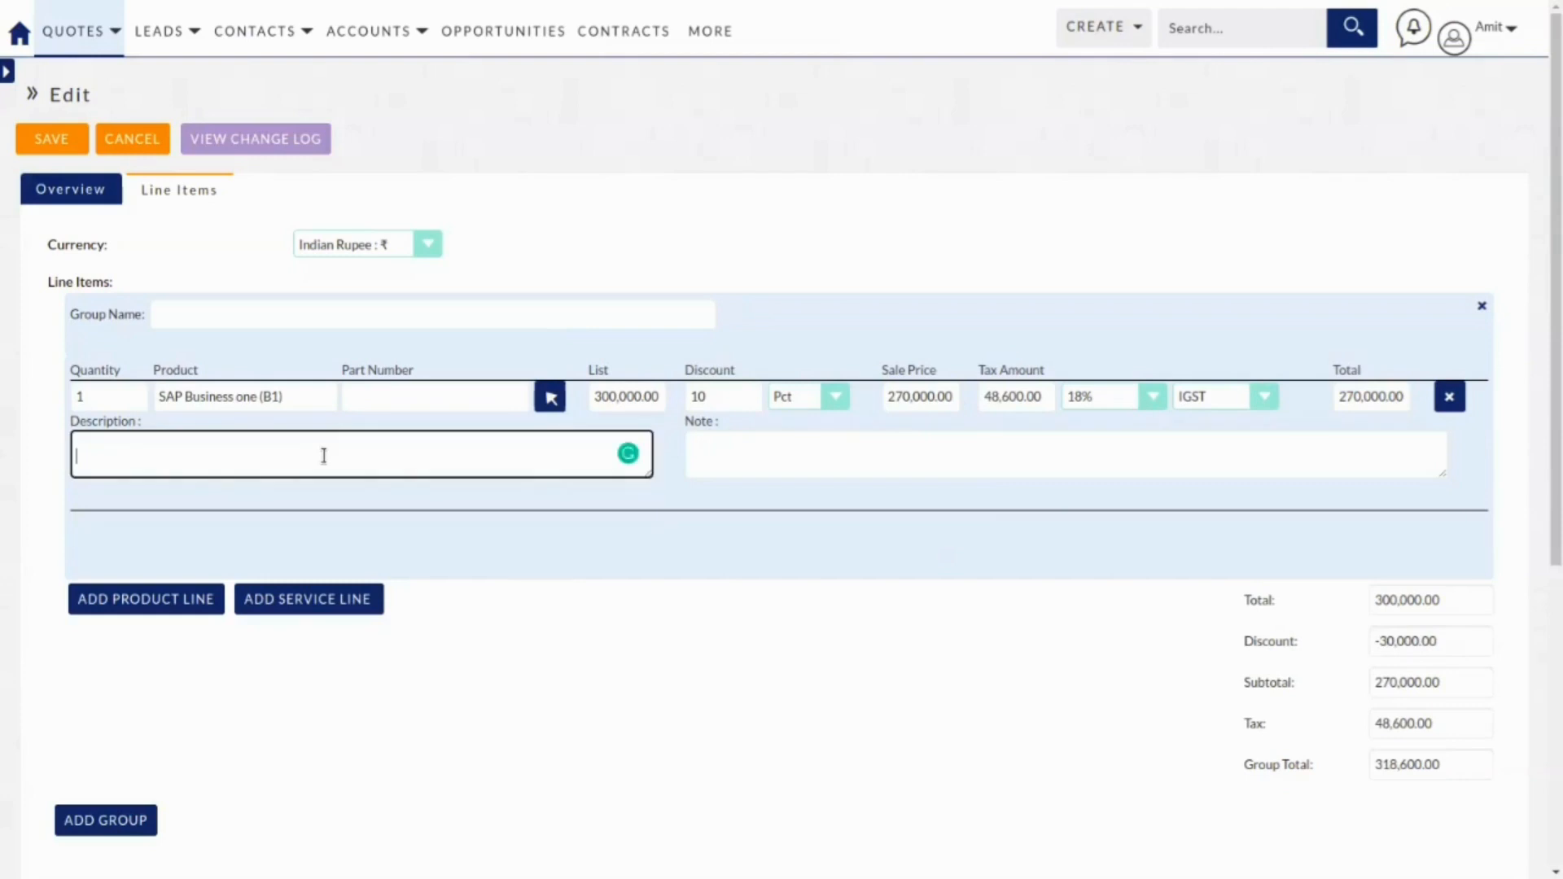
# Give the SAP line the description 'Subscription for 6 month' and the note 'internal test quote'.
pyautogui.write('Subscriptiong for 6 month')
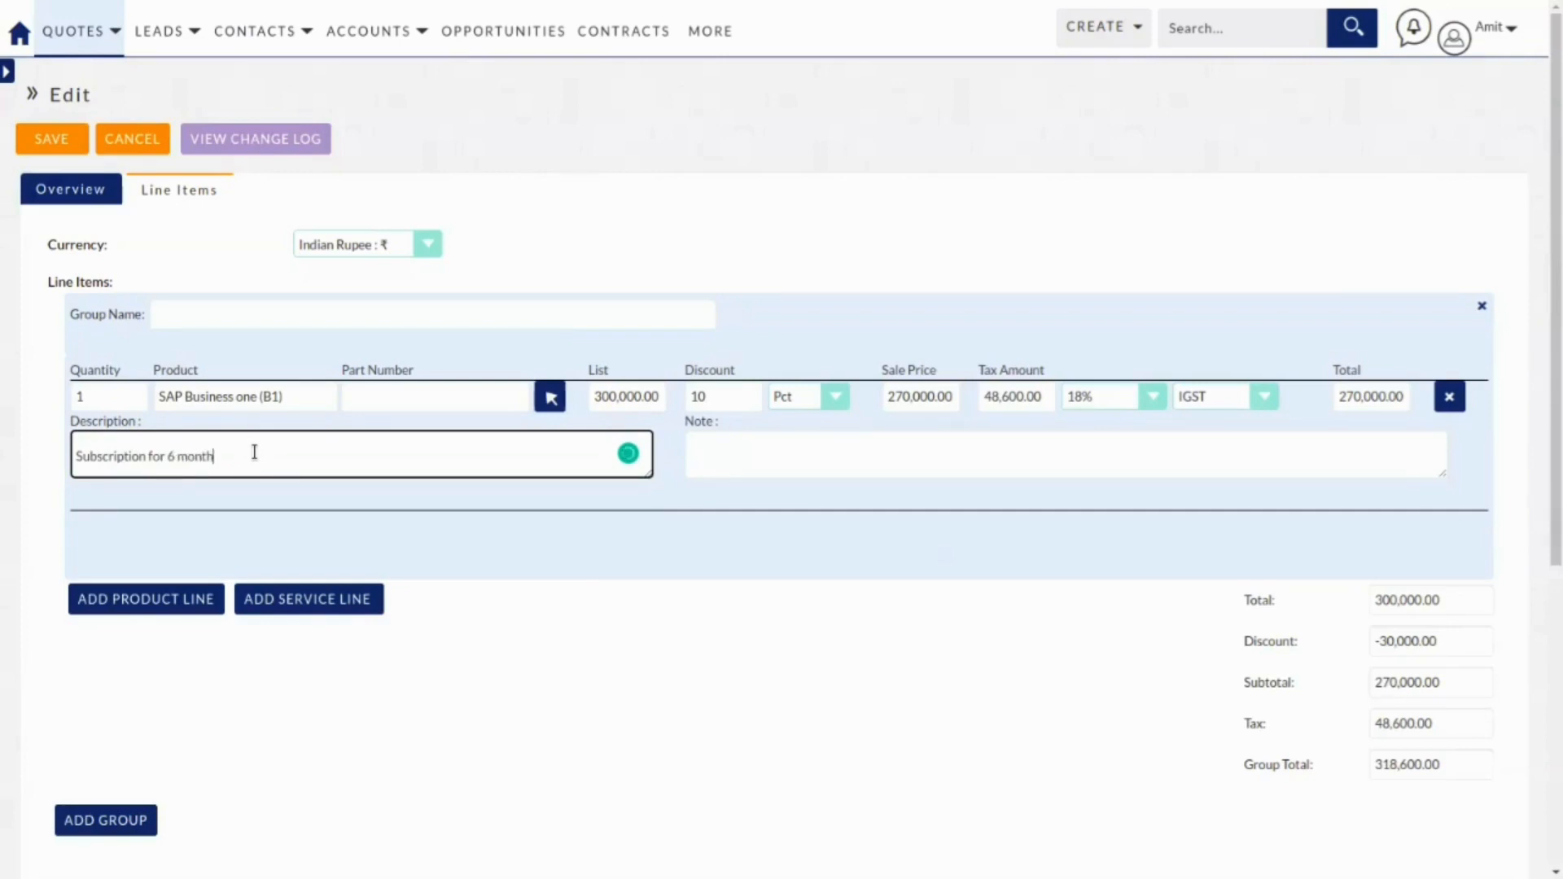
pyautogui.press('Tab')
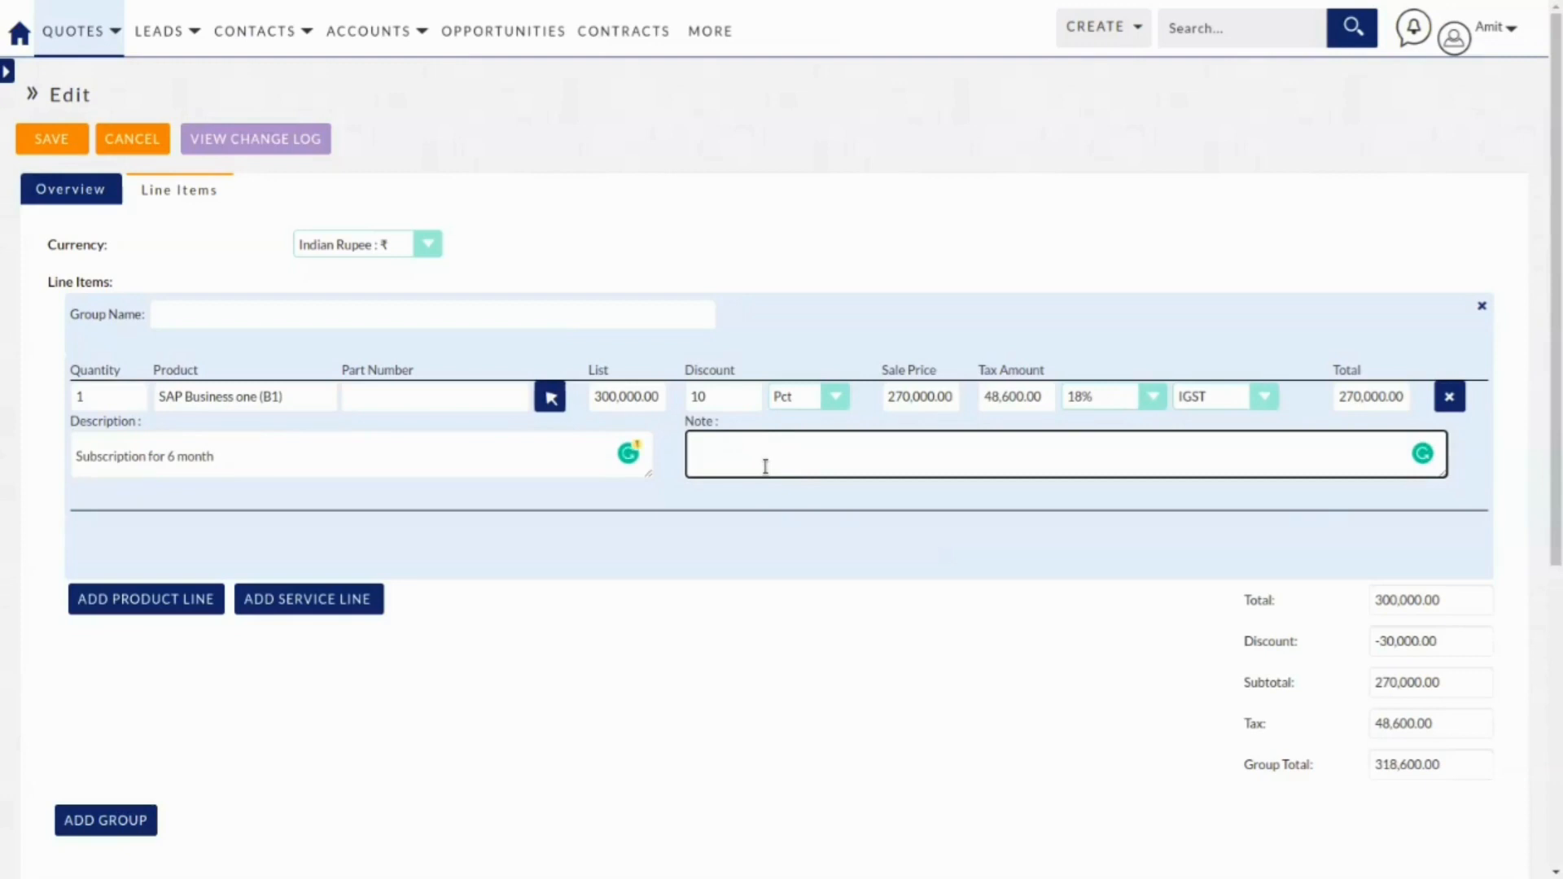
pyautogui.write('internal test quote')
pyautogui.click(723, 561)
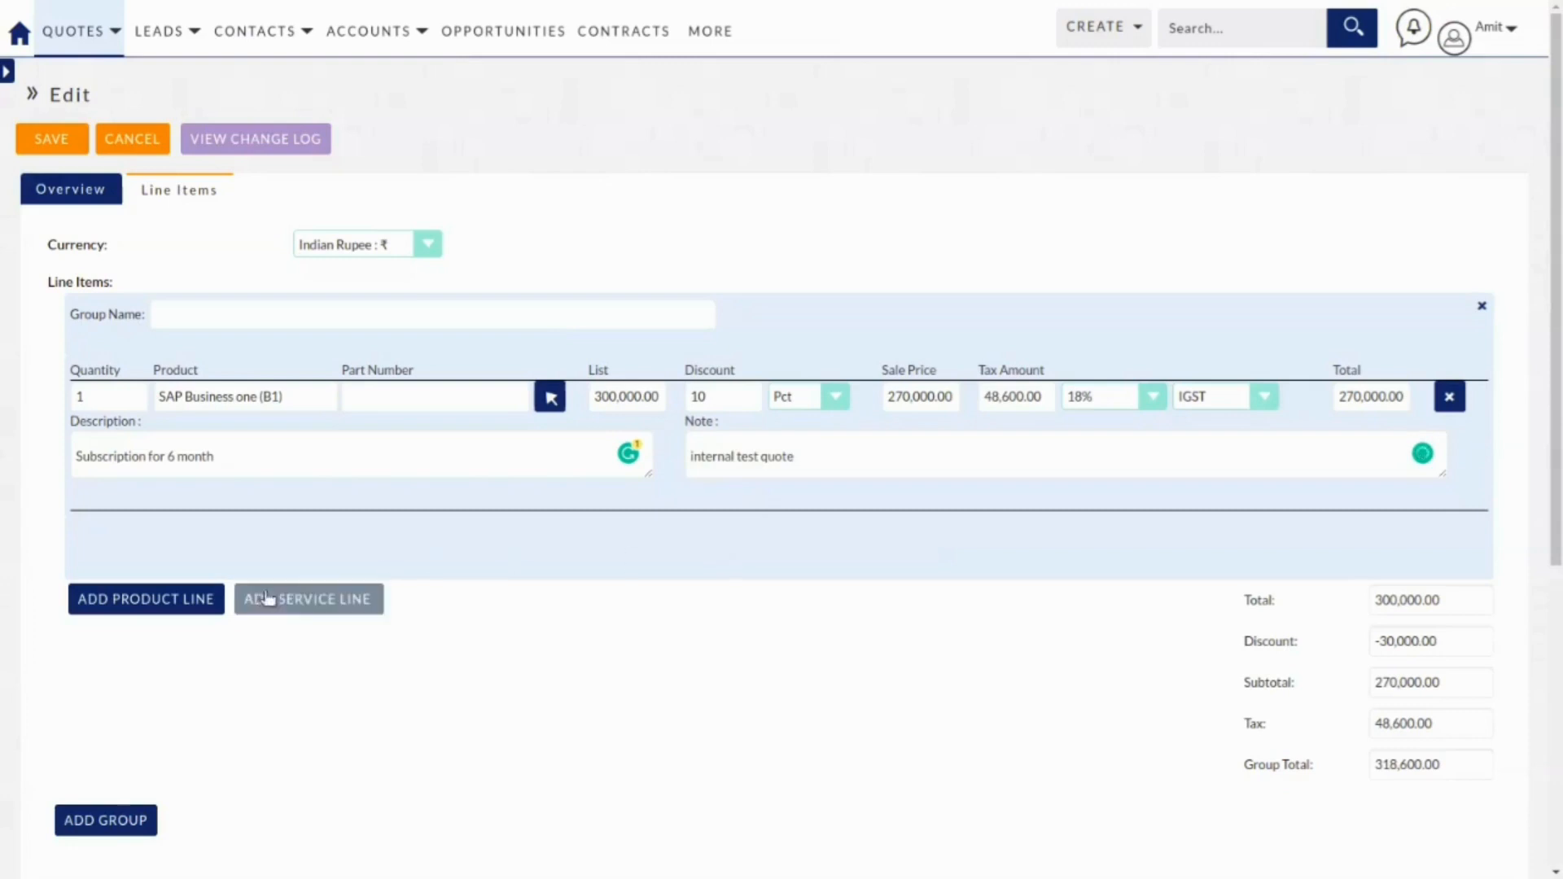
# Add an 'Implementation & Training' service line with list price 100,000.
pyautogui.click(299, 604)
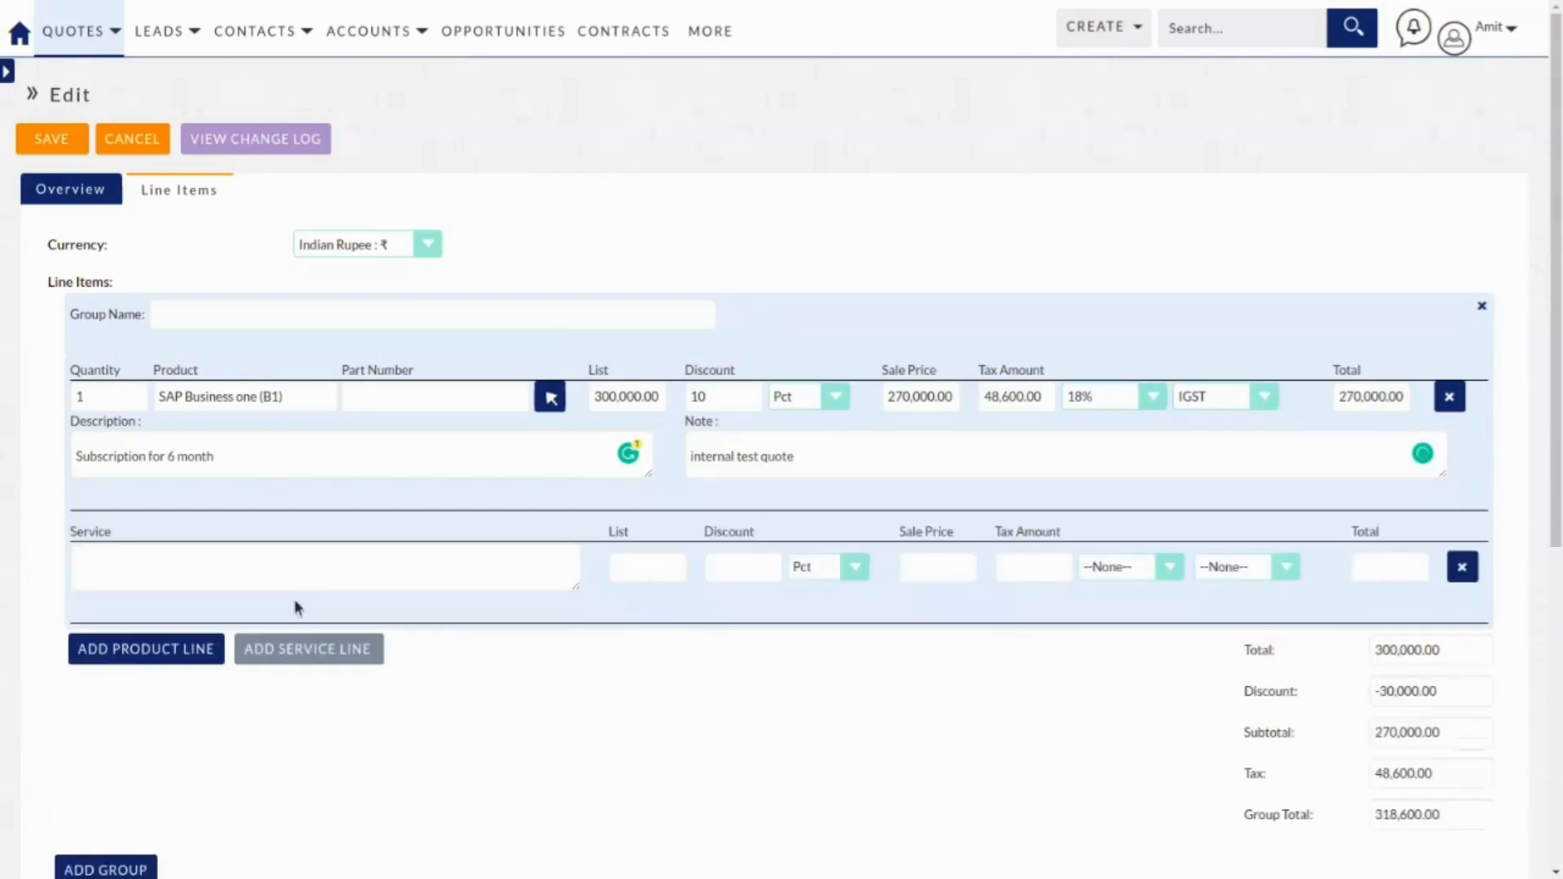
pyautogui.click(319, 547)
pyautogui.write('Implem')
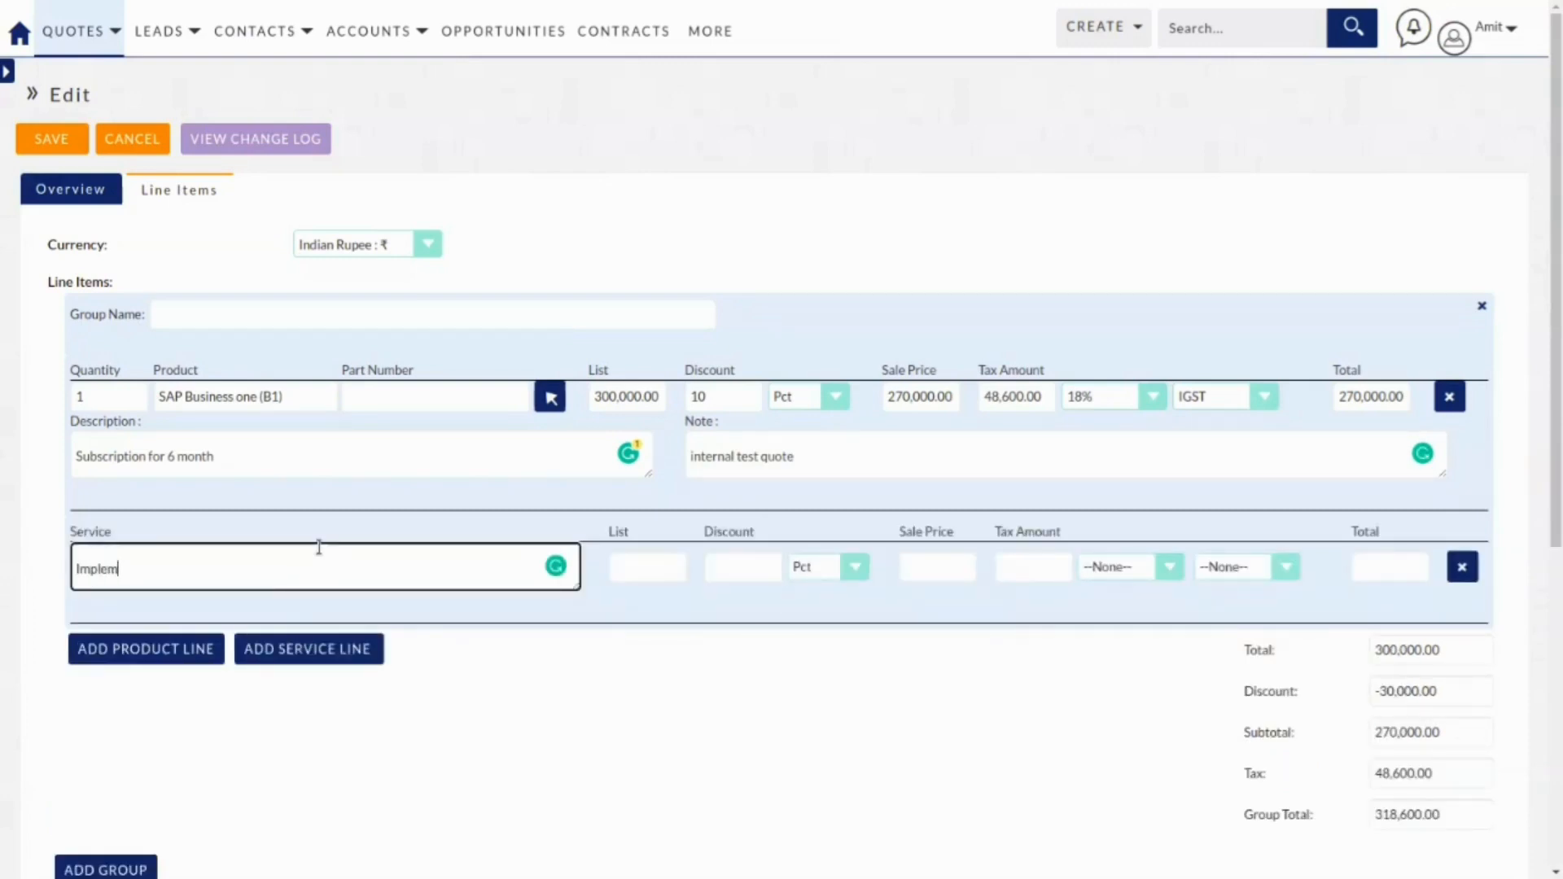
pyautogui.write('entatoin & Training')
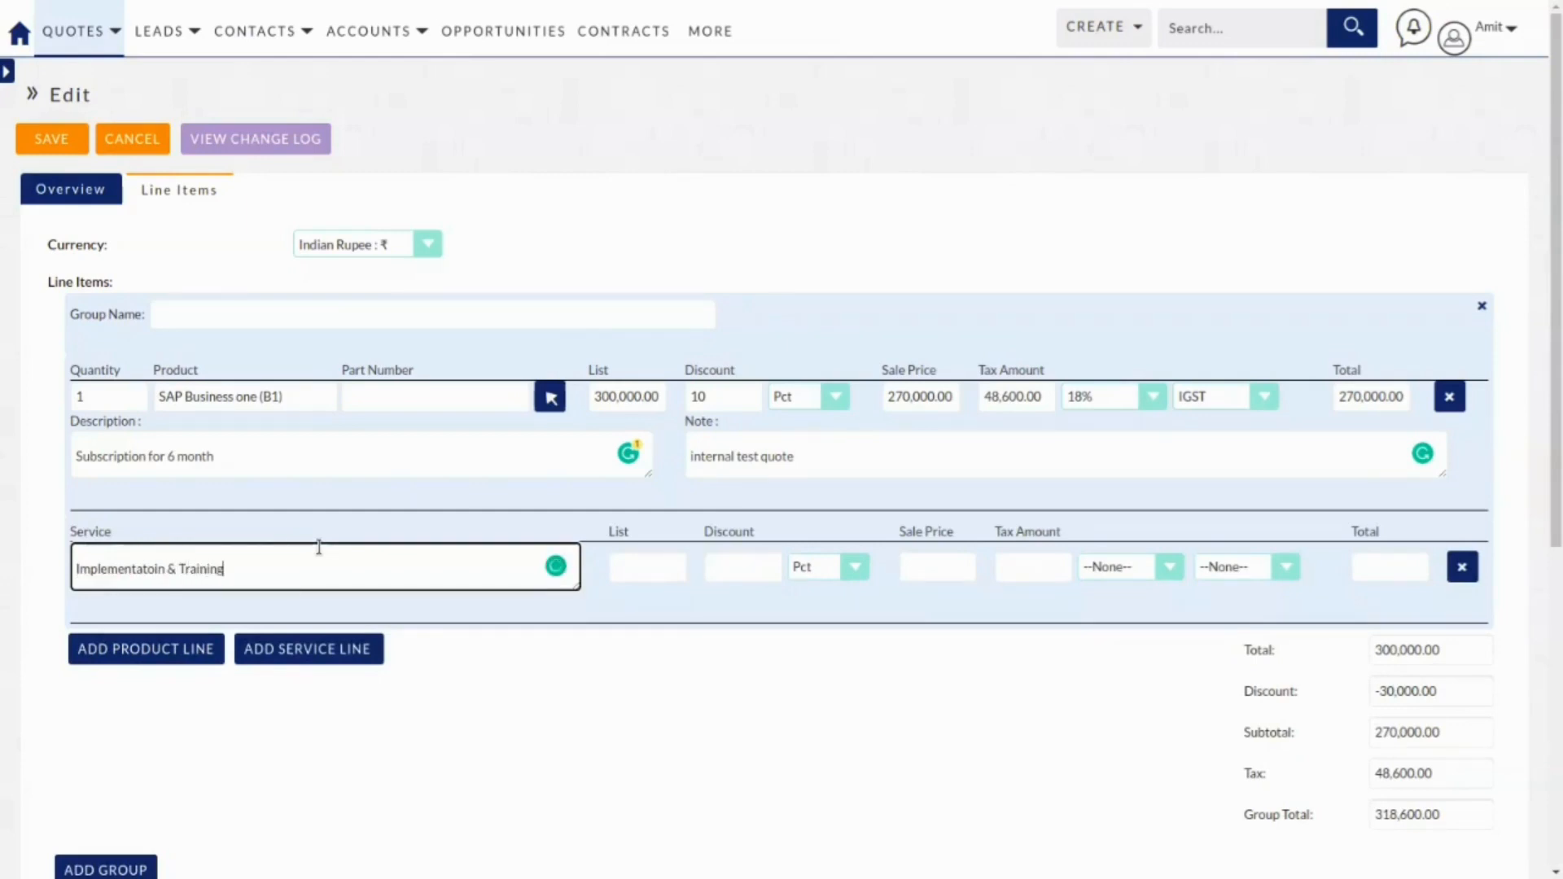
pyautogui.press('Tab')
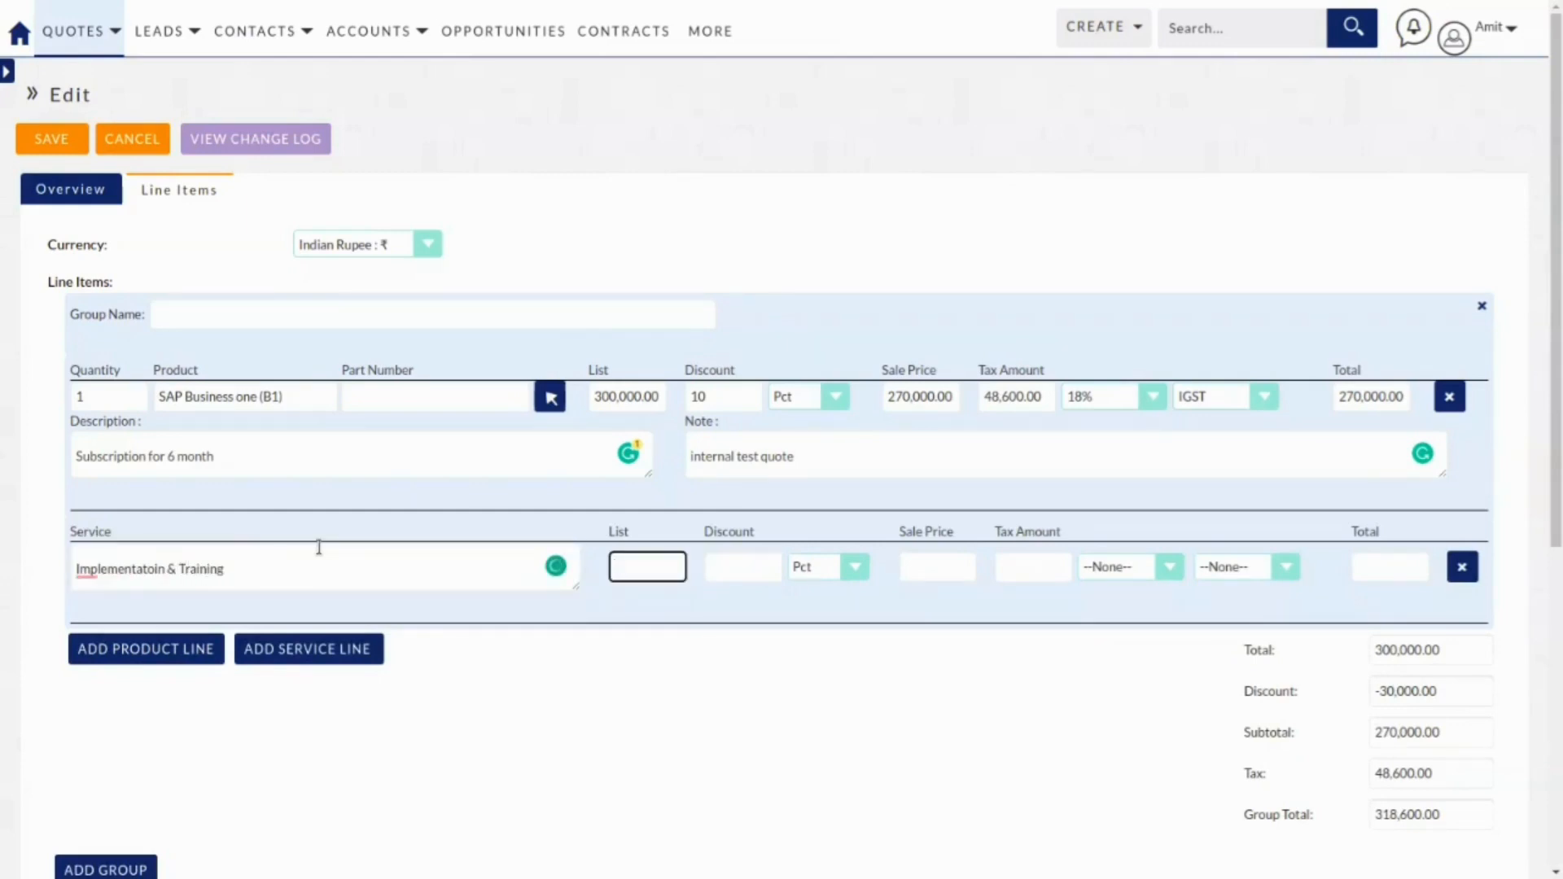
pyautogui.write('100,000')
pyautogui.press('Tab')
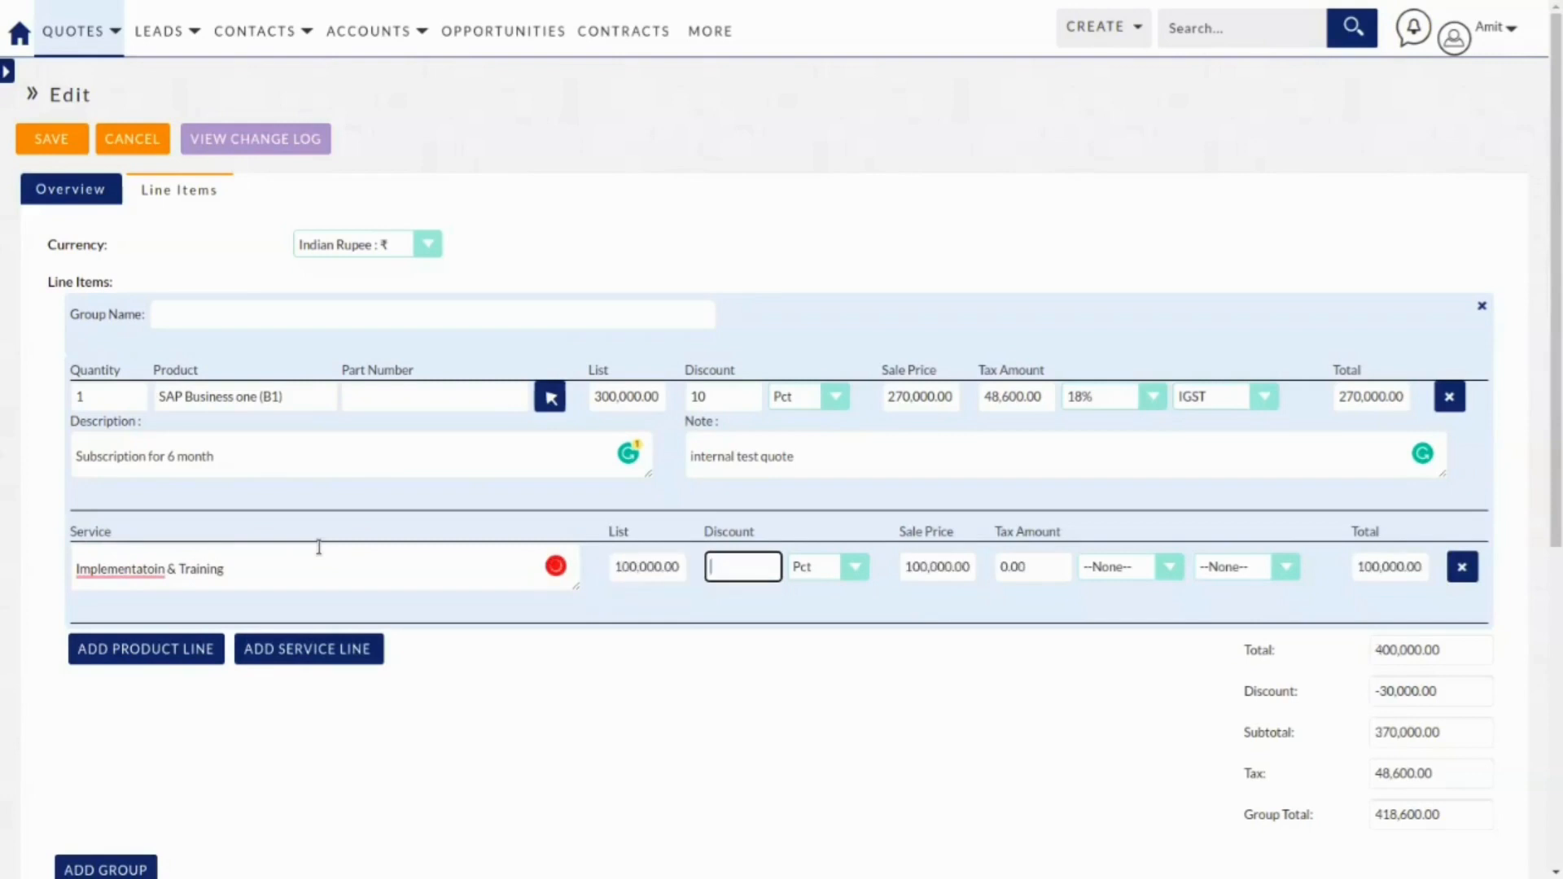
pyautogui.press('Tab')
pyautogui.press('Tab')
pyautogui.press('Tab')
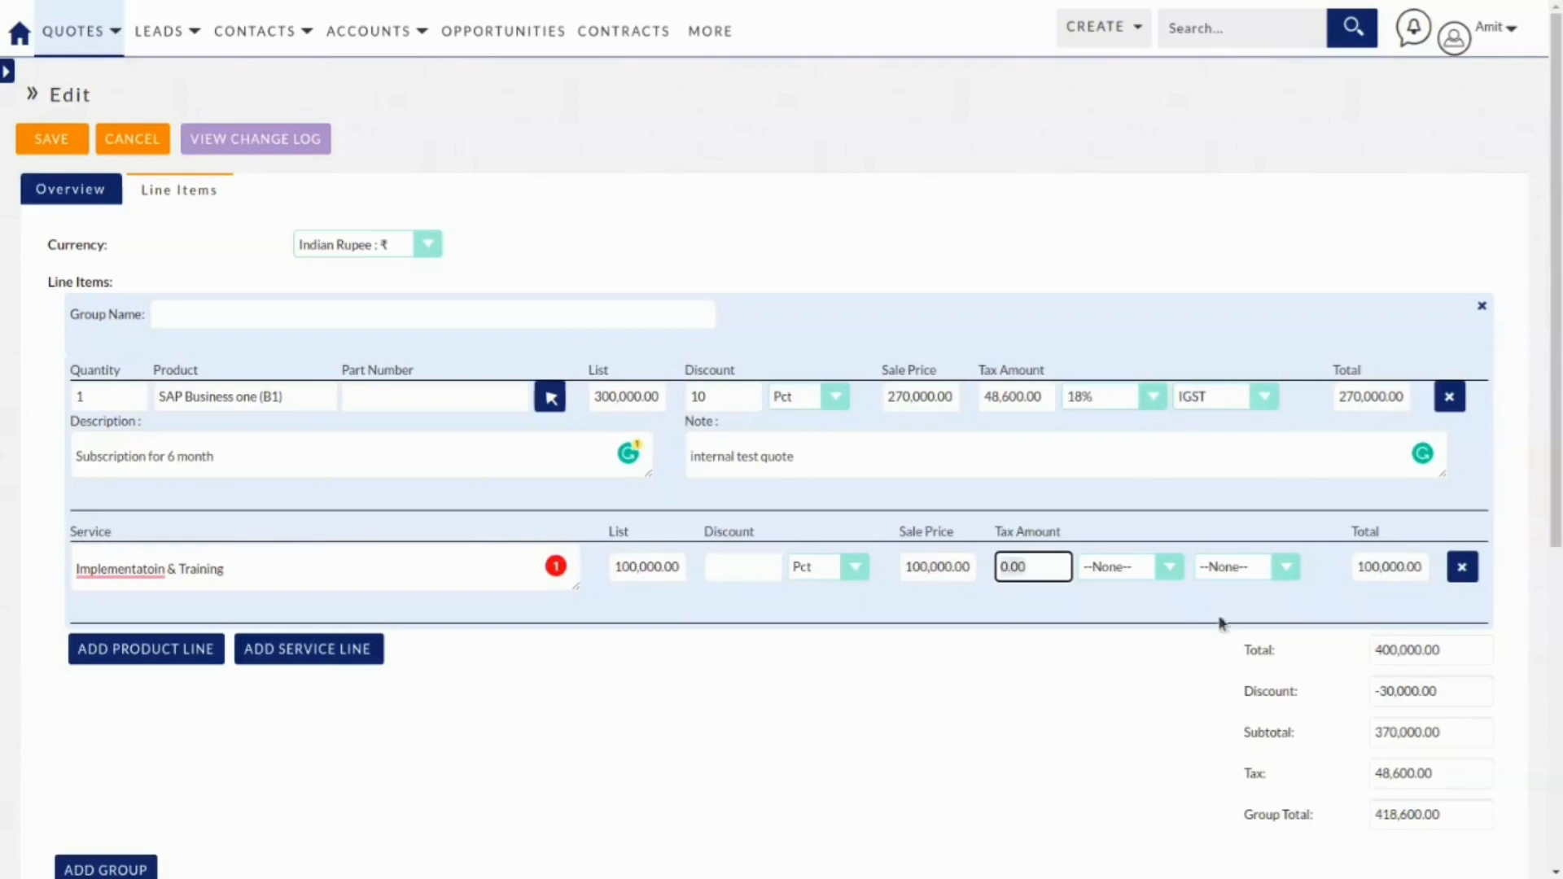
# Apply 18% IGST tax to the service and fix the spelling of its name.
pyautogui.click(1165, 569)
pyautogui.click(1120, 610)
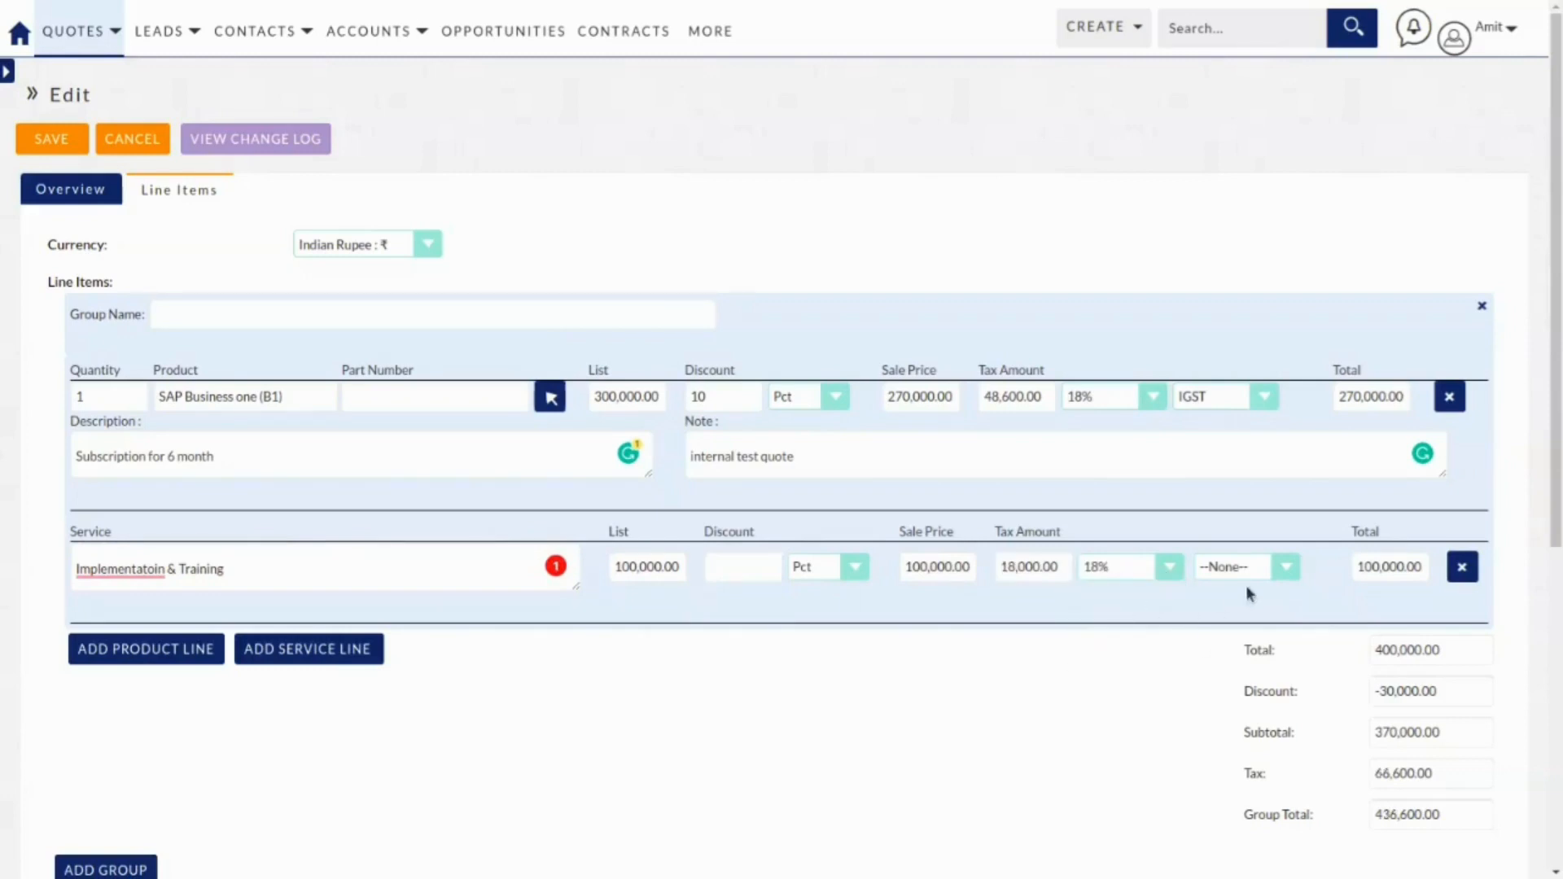
pyautogui.click(1285, 567)
pyautogui.click(1251, 624)
pyautogui.click(775, 564)
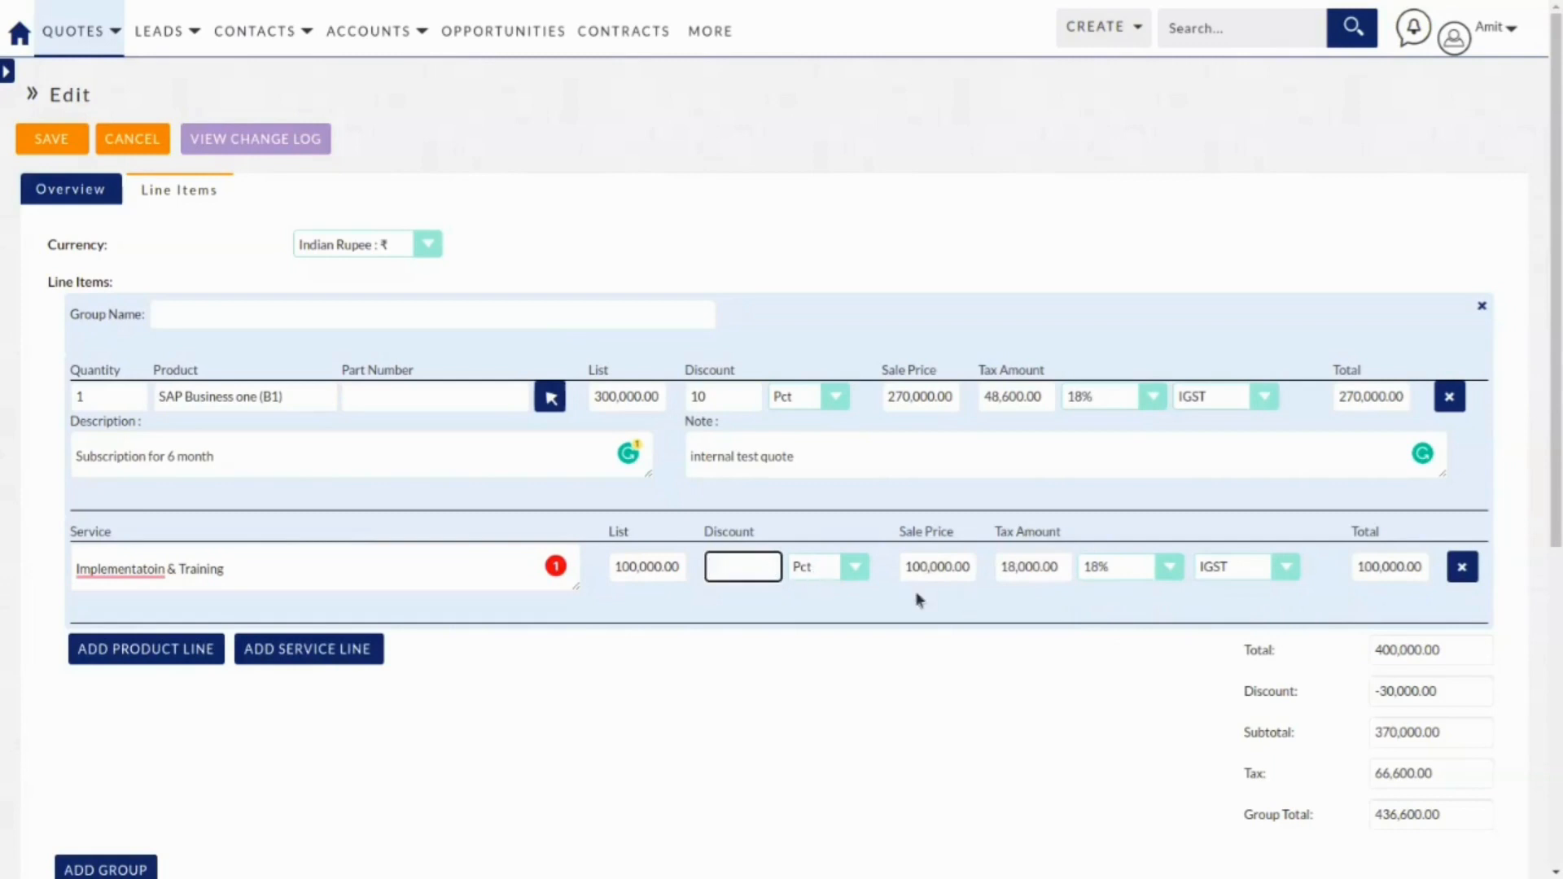
pyautogui.moveTo(122, 570)
pyautogui.click(129, 605)
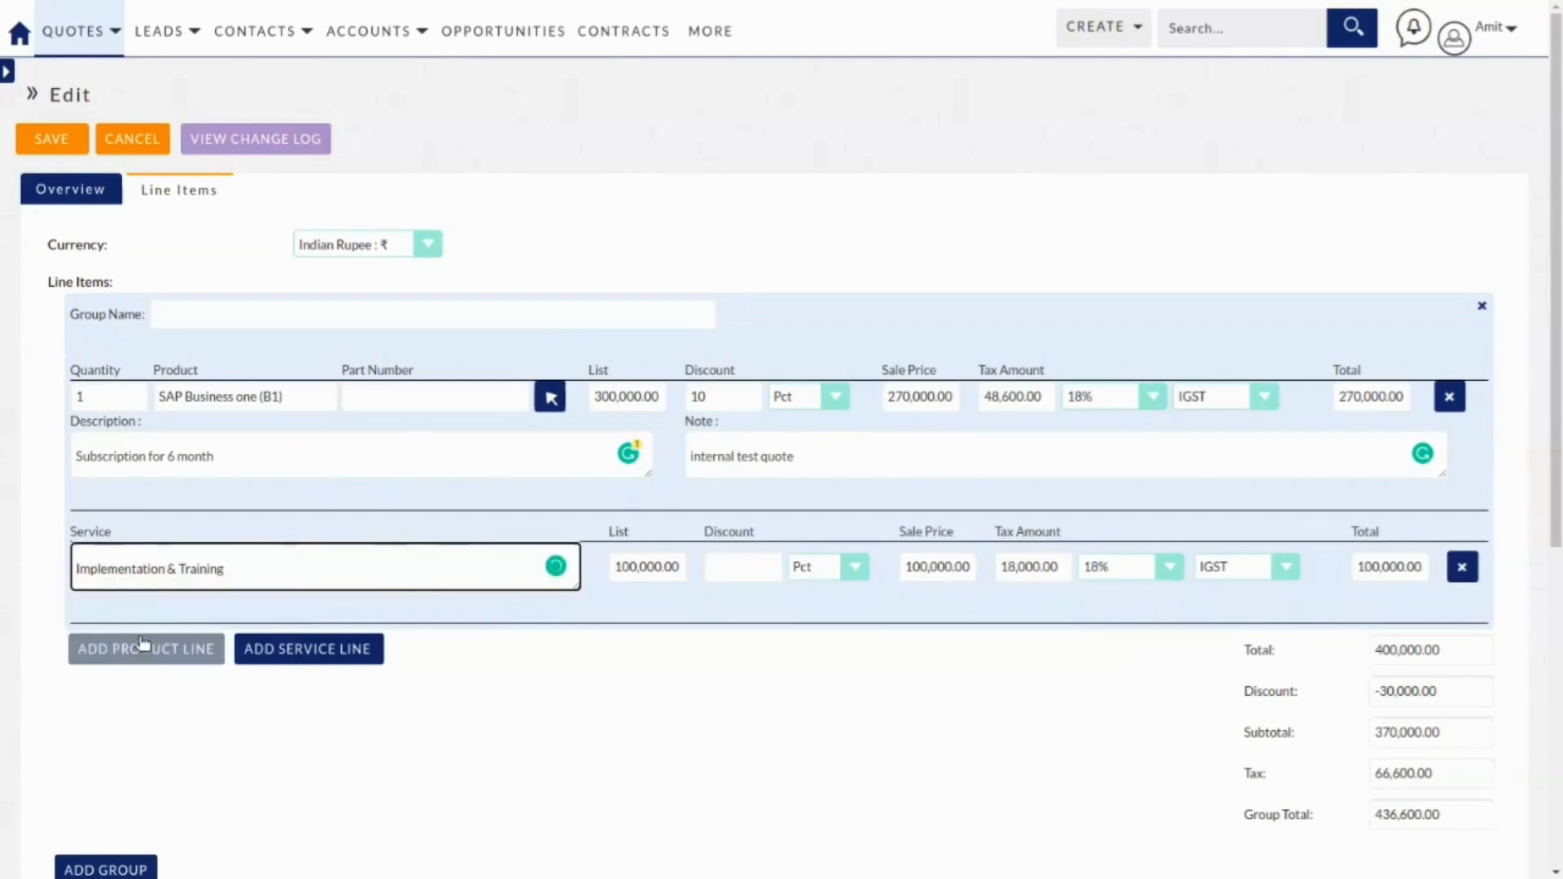
pyautogui.click(143, 649)
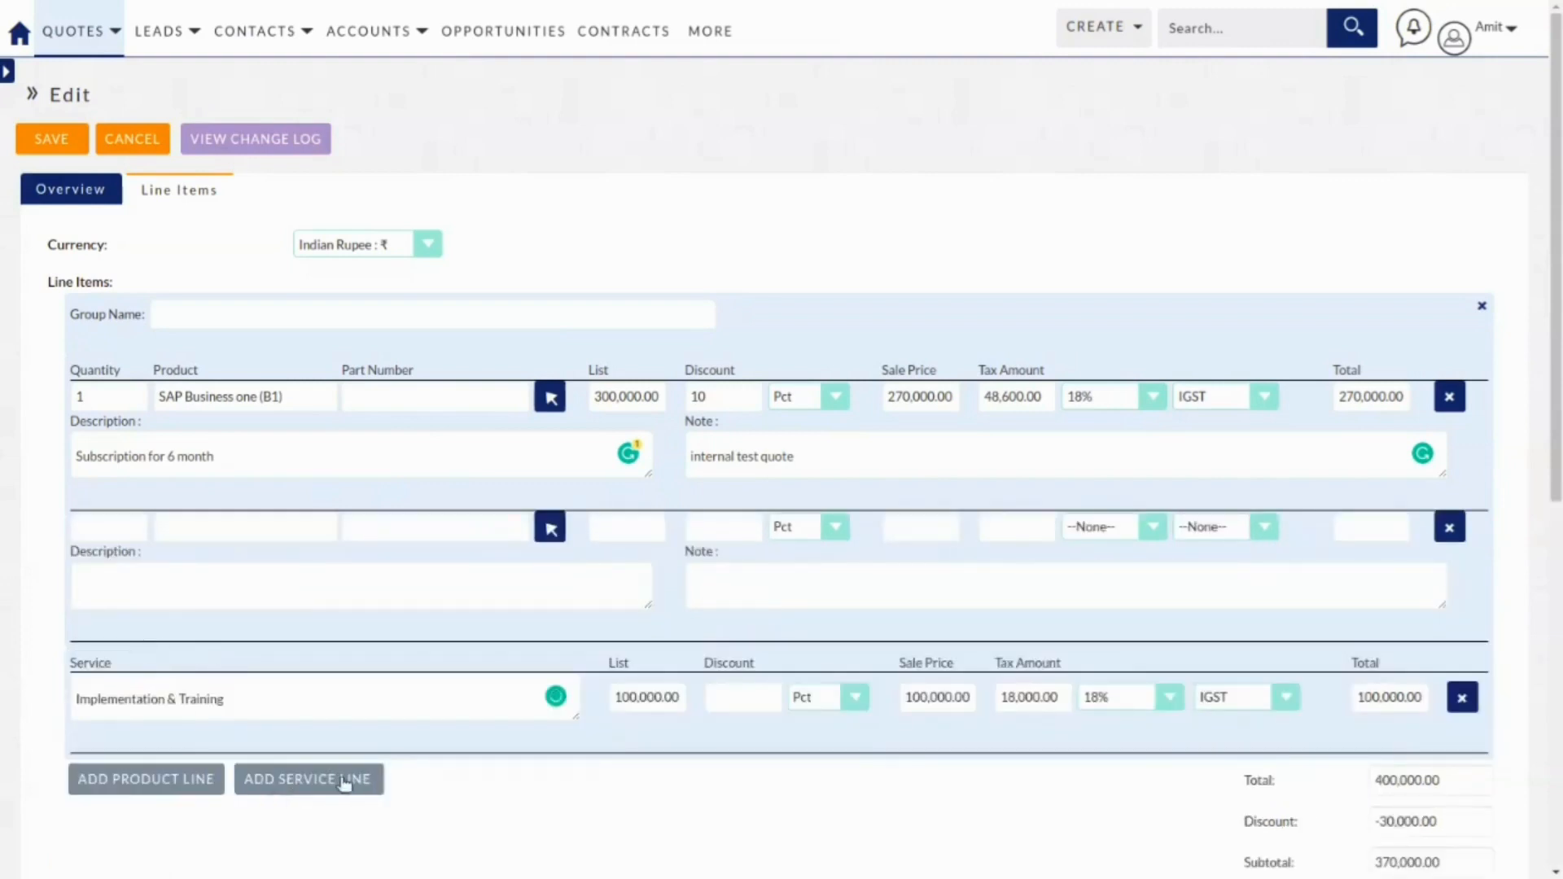
# Remove the empty product line and name the first group 'SAP implementation'.
pyautogui.click(1449, 528)
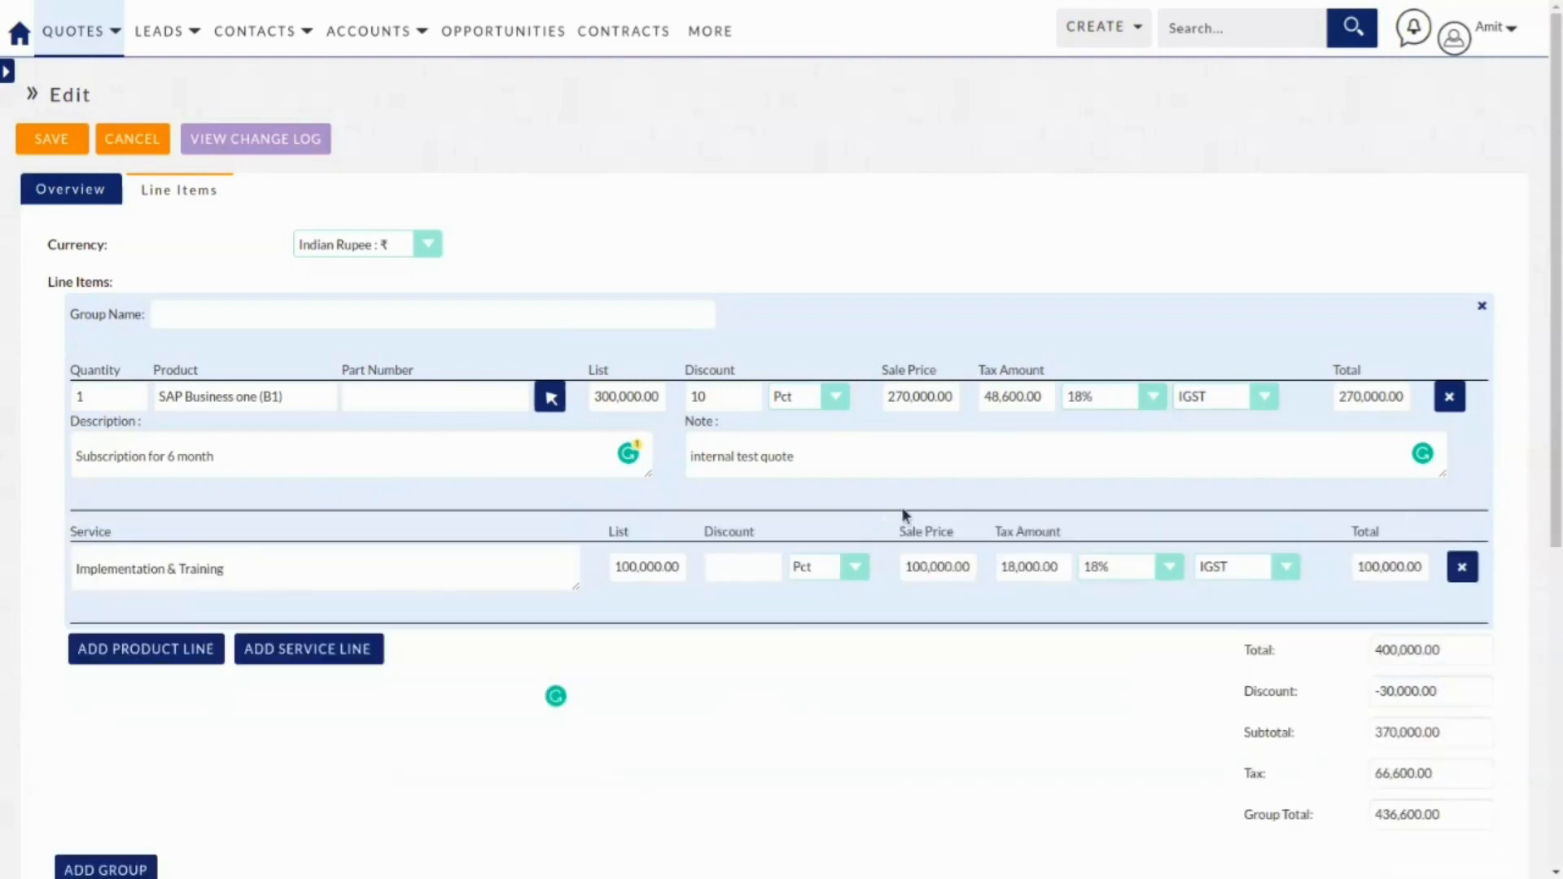
pyautogui.scroll(-3, 987, 558)
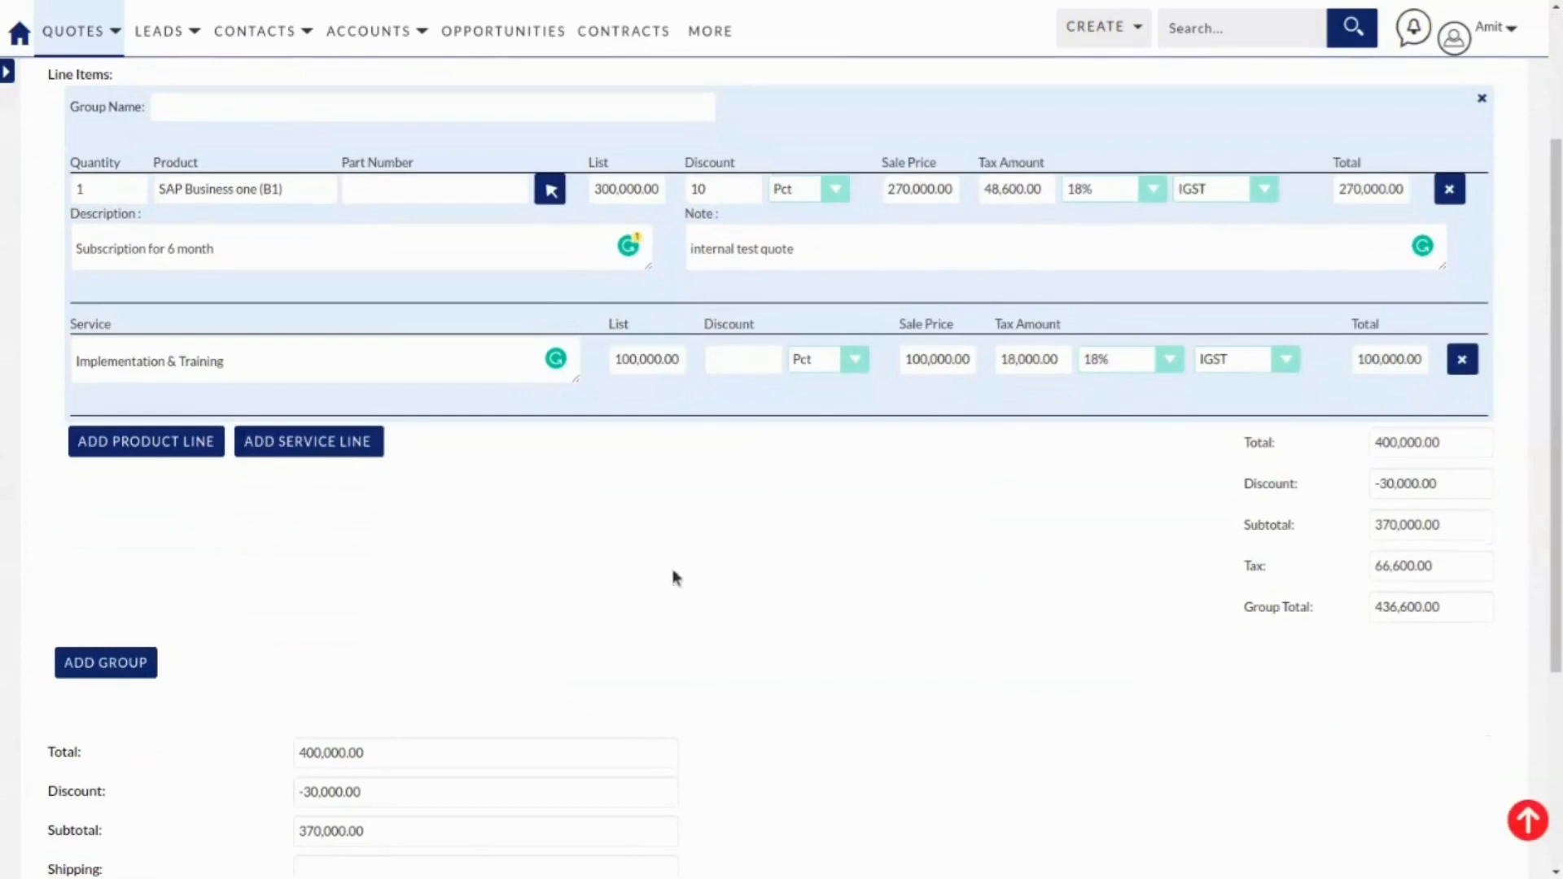
pyautogui.scroll(-3, 691, 612)
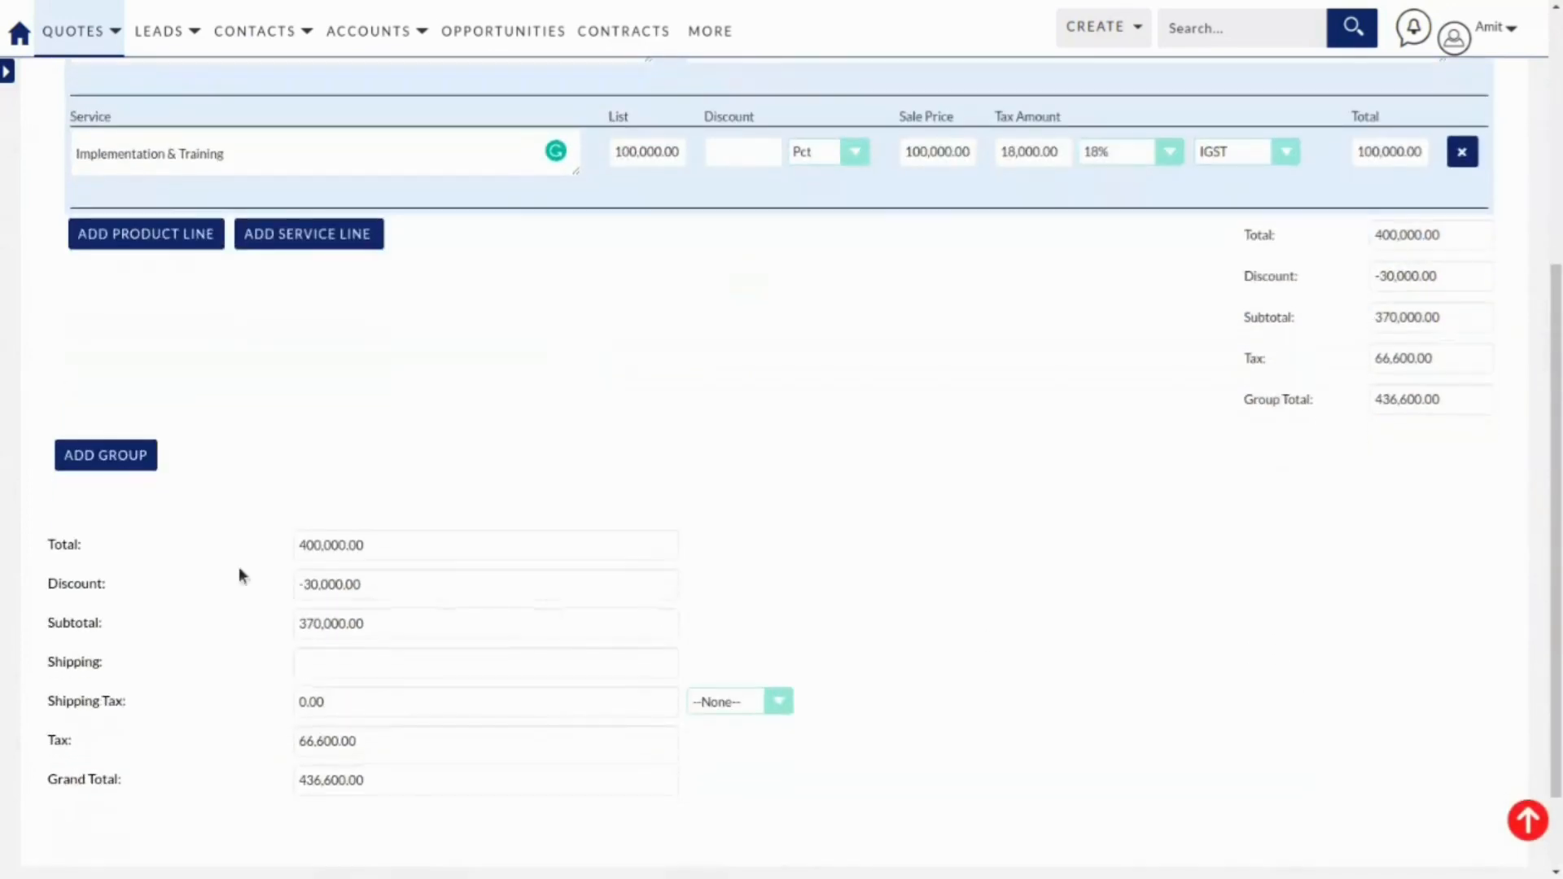
pyautogui.scroll(6, 231, 537)
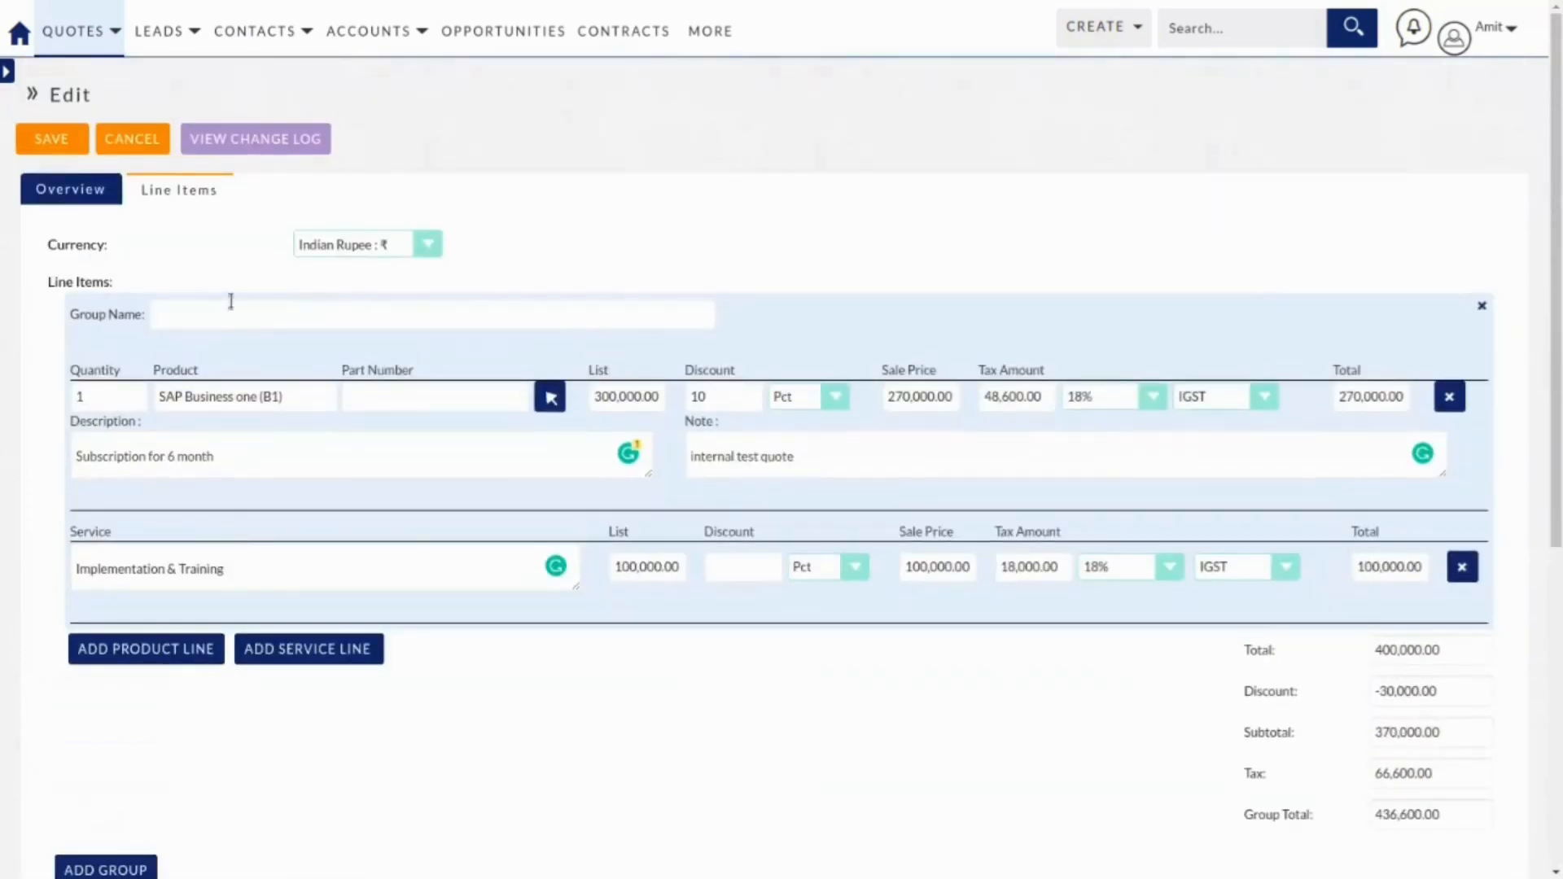
pyautogui.click(231, 315)
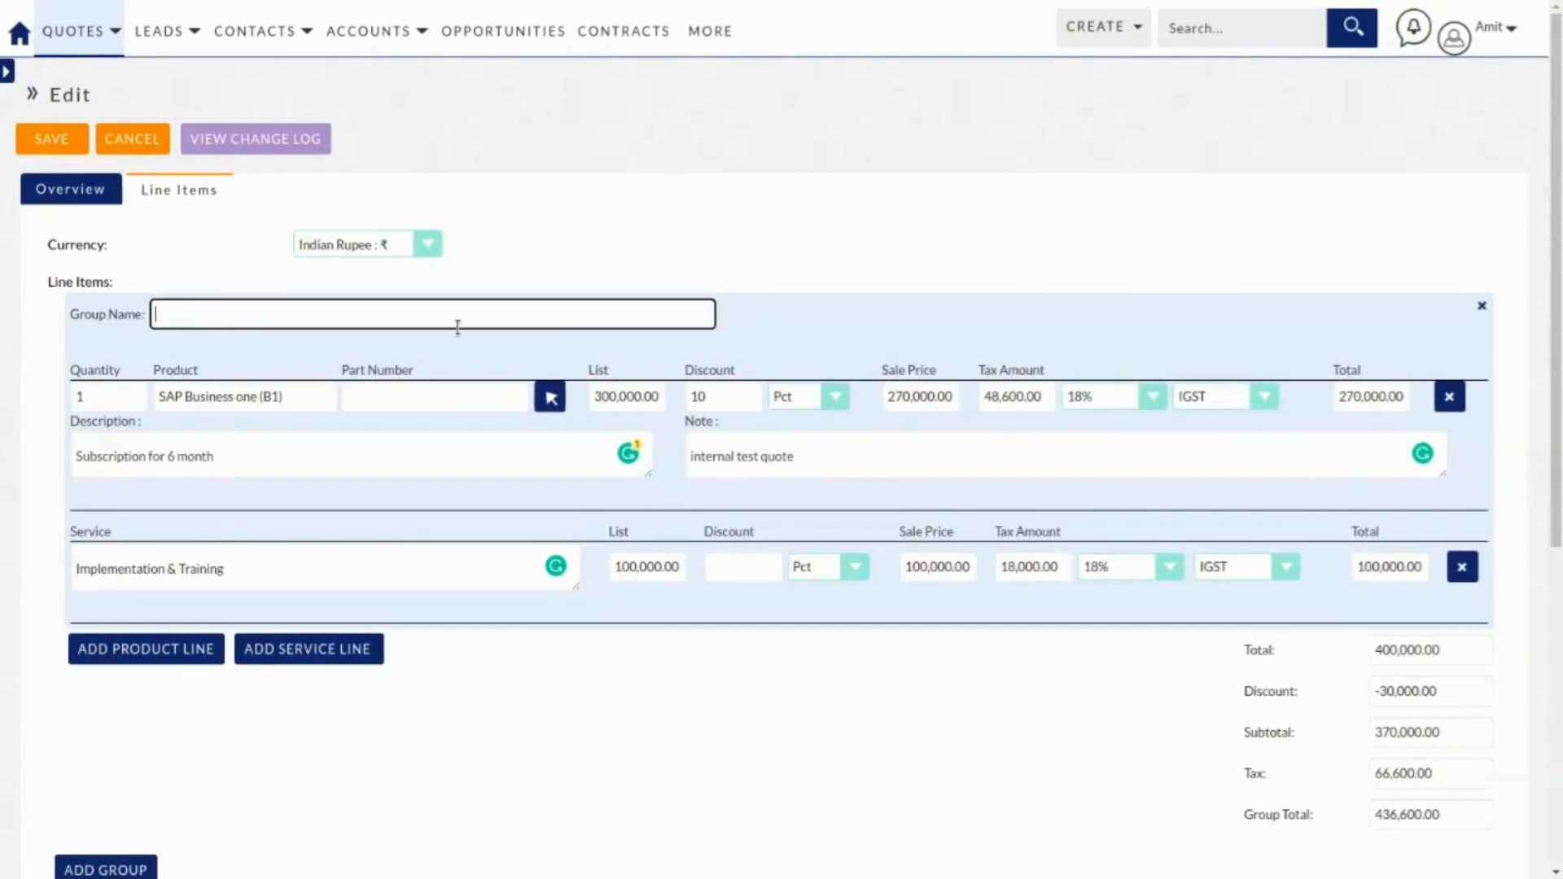
pyautogui.write('SAP implementation')
# Add a 'hardwar' group, delete it again, and check the 436,600.00 grand total.
pyautogui.scroll(-3, 505, 440)
pyautogui.click(145, 669)
pyautogui.scroll(-1, 376, 651)
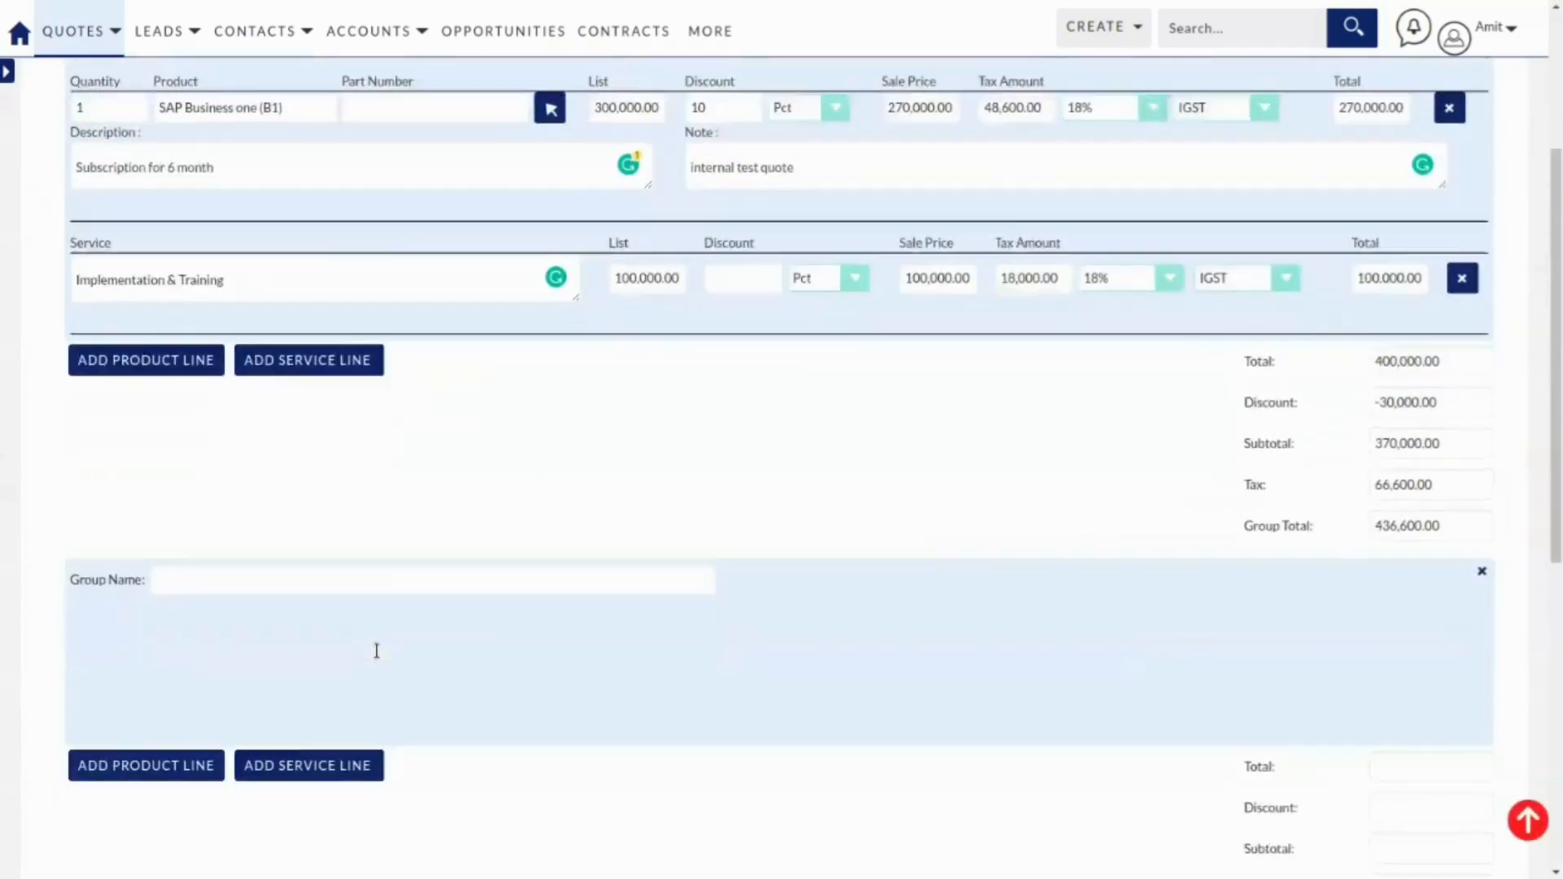
pyautogui.scroll(-2, 376, 652)
pyautogui.click(254, 446)
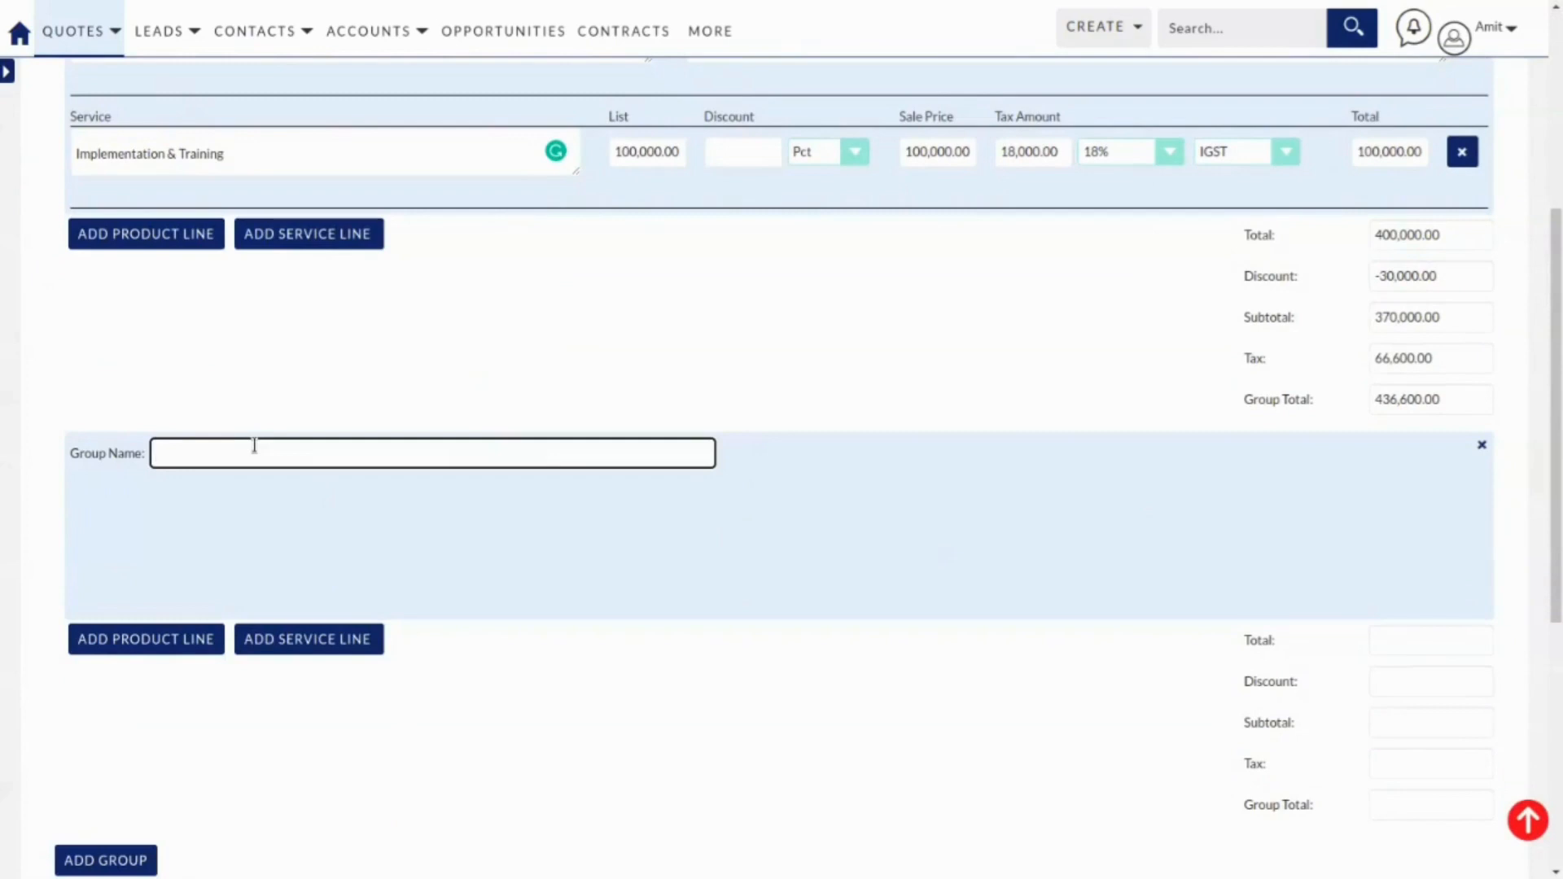
pyautogui.write('hardware')
pyautogui.click(128, 639)
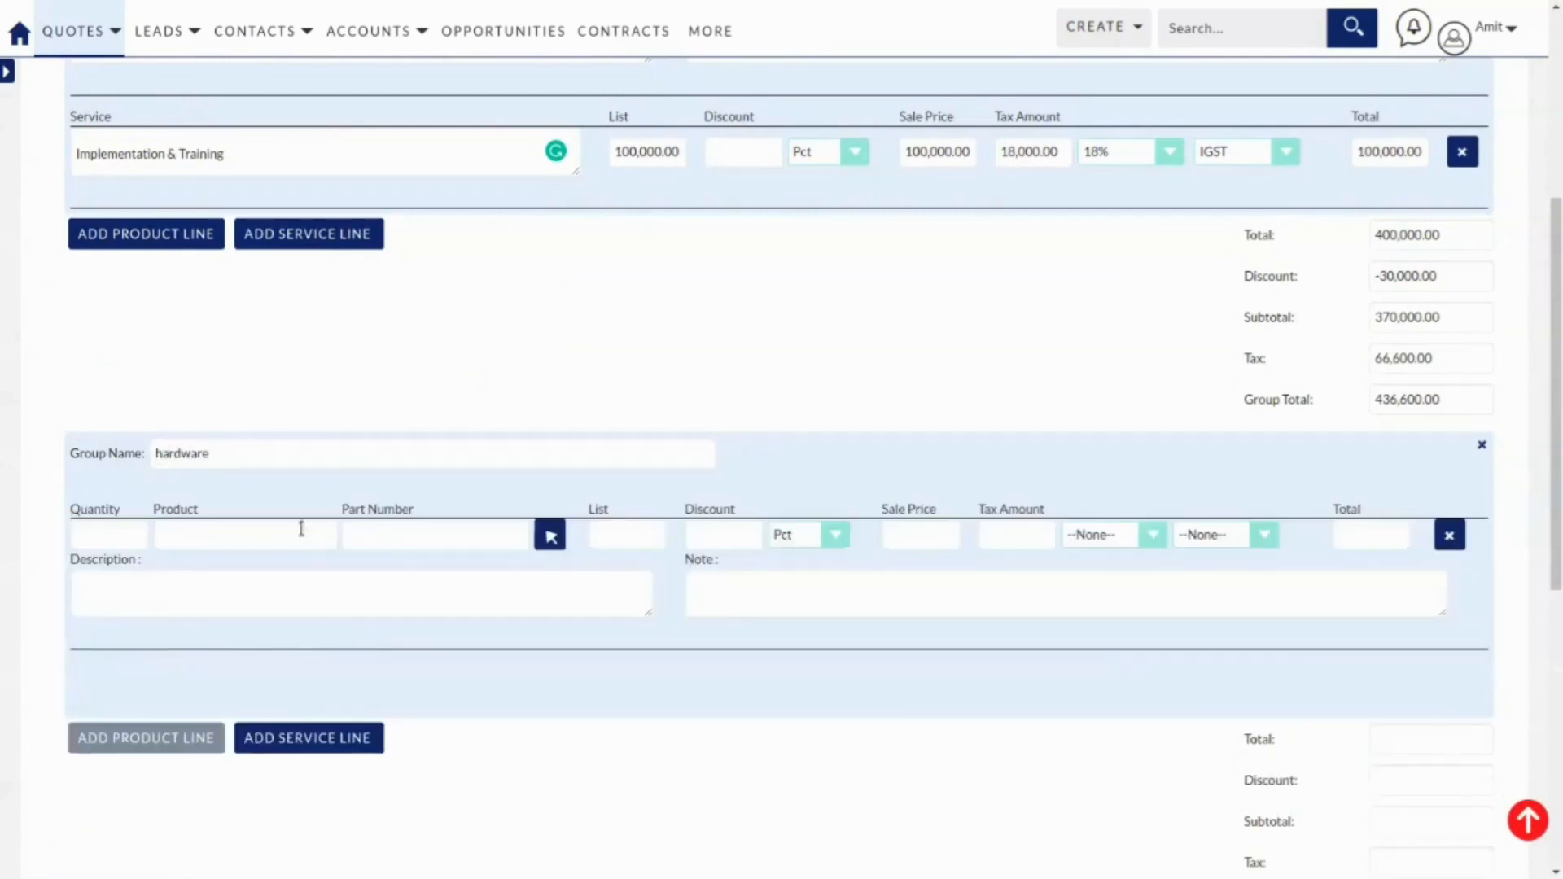
pyautogui.scroll(-4, 506, 454)
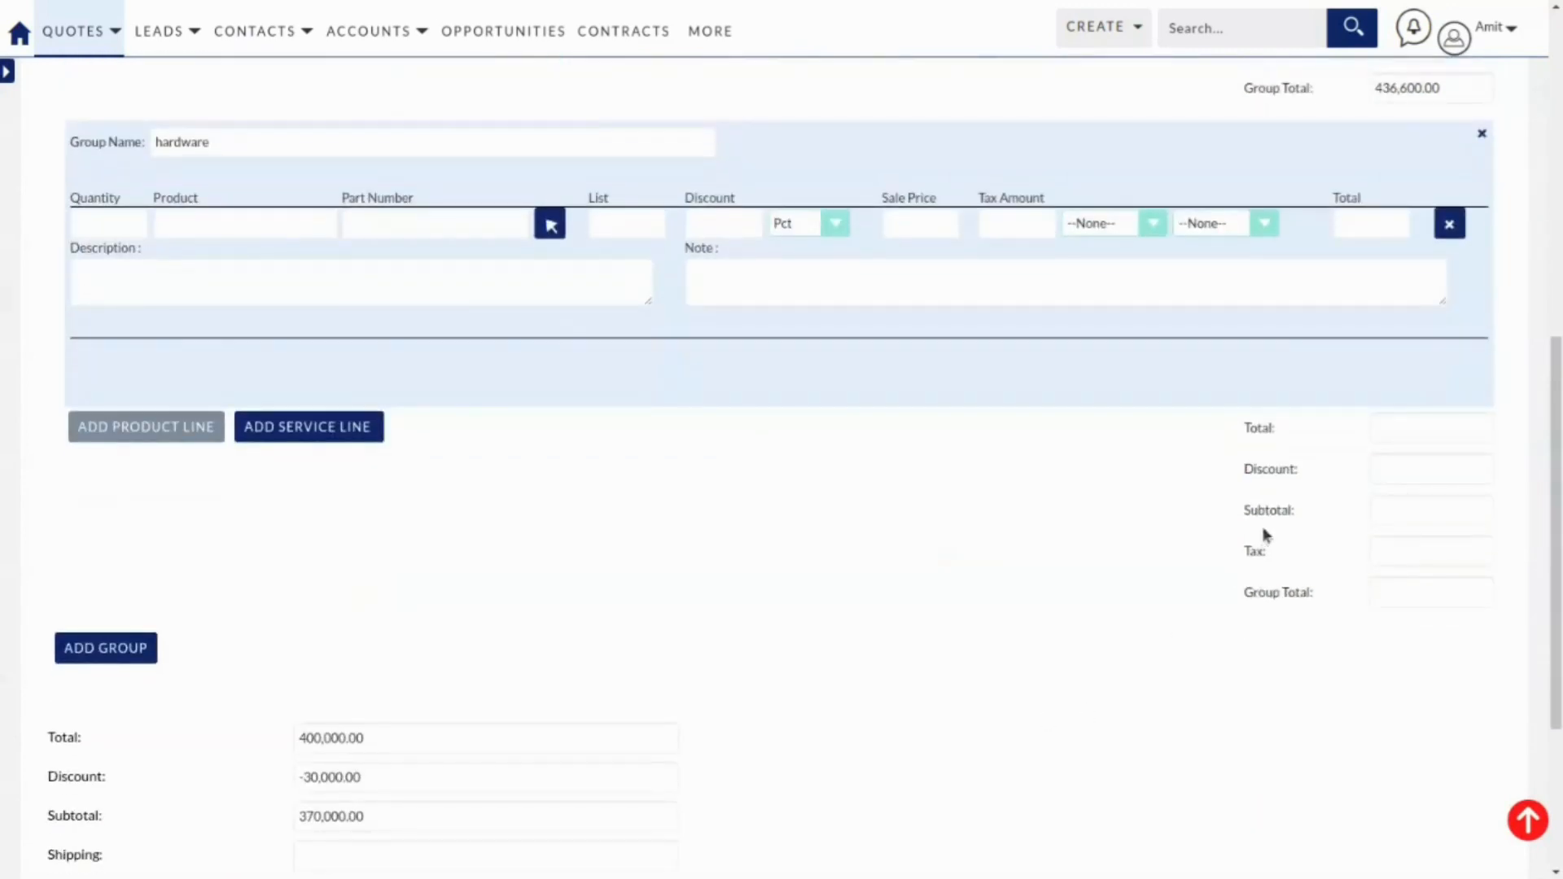
pyautogui.scroll(1, 1197, 488)
pyautogui.scroll(6, 1196, 497)
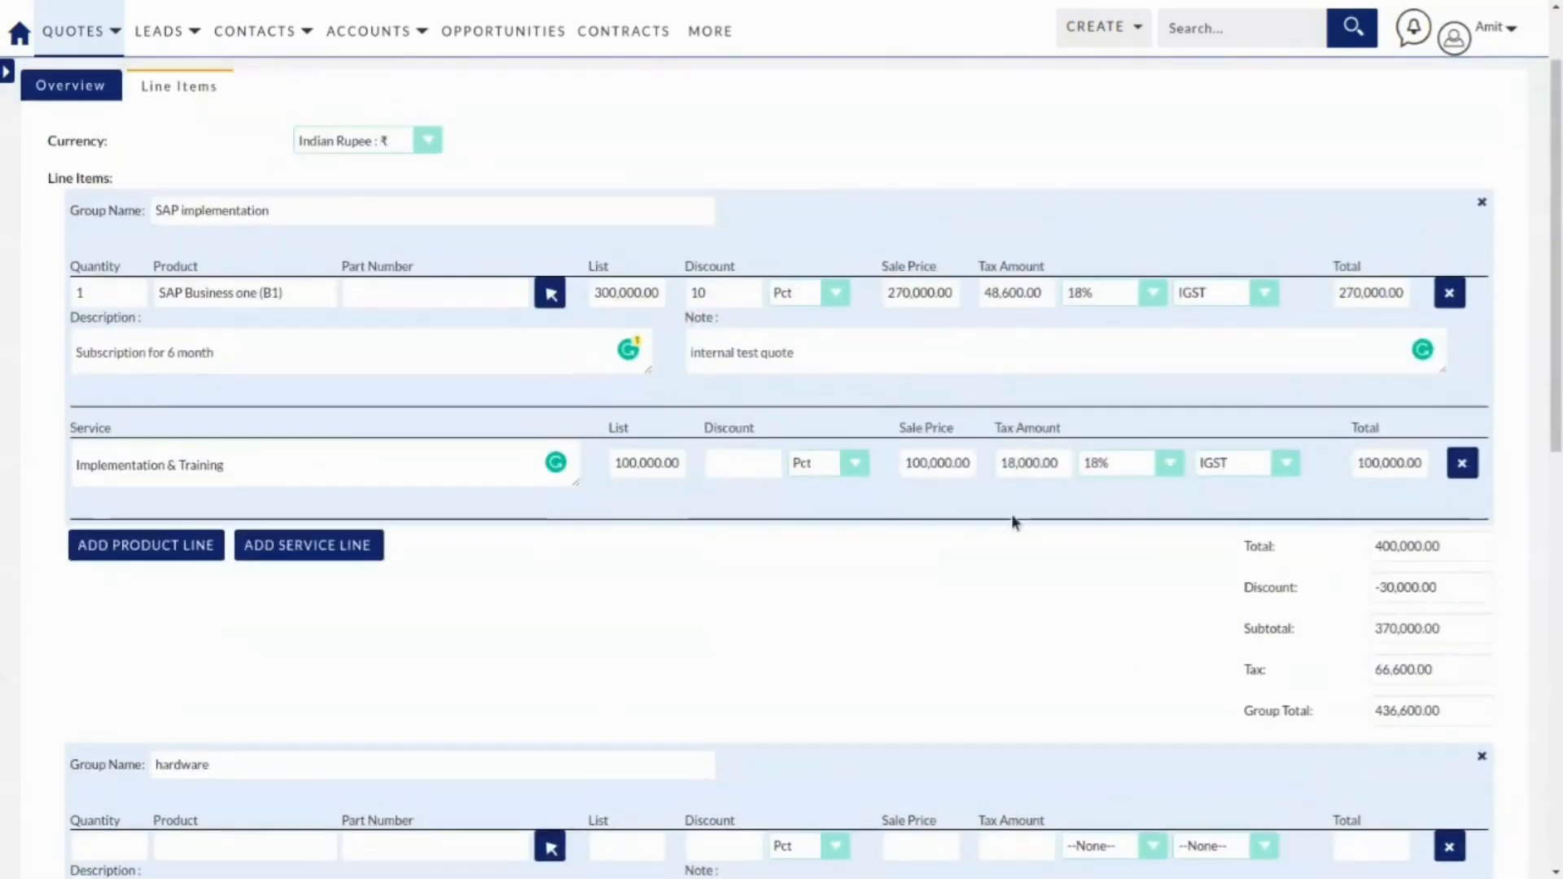
pyautogui.scroll(-5, 1018, 529)
pyautogui.click(1481, 341)
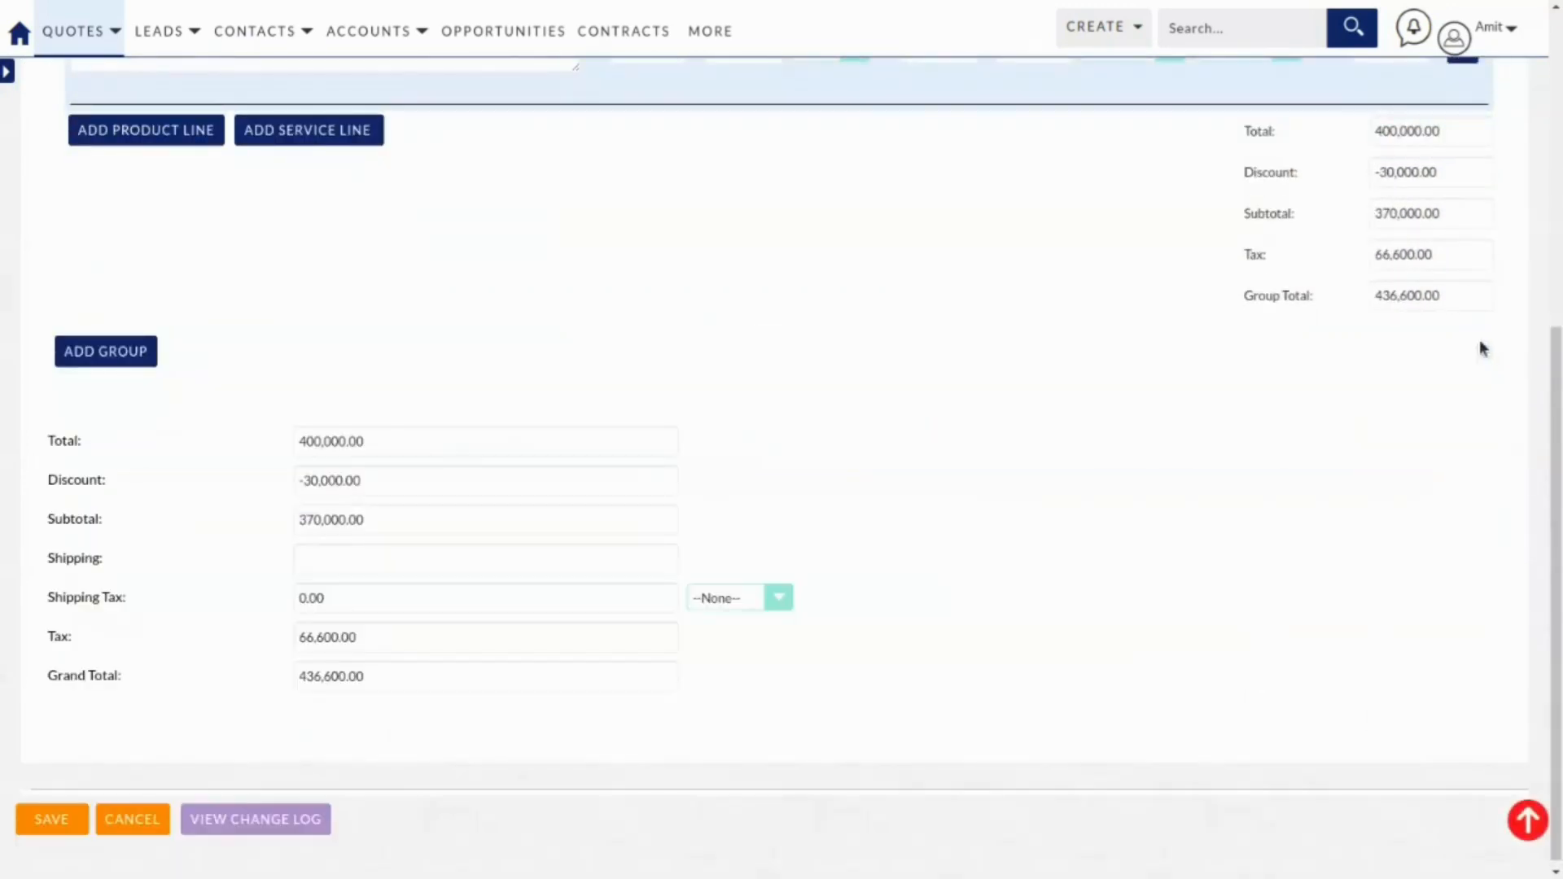
pyautogui.scroll(4, 444, 379)
pyautogui.scroll(3, 444, 382)
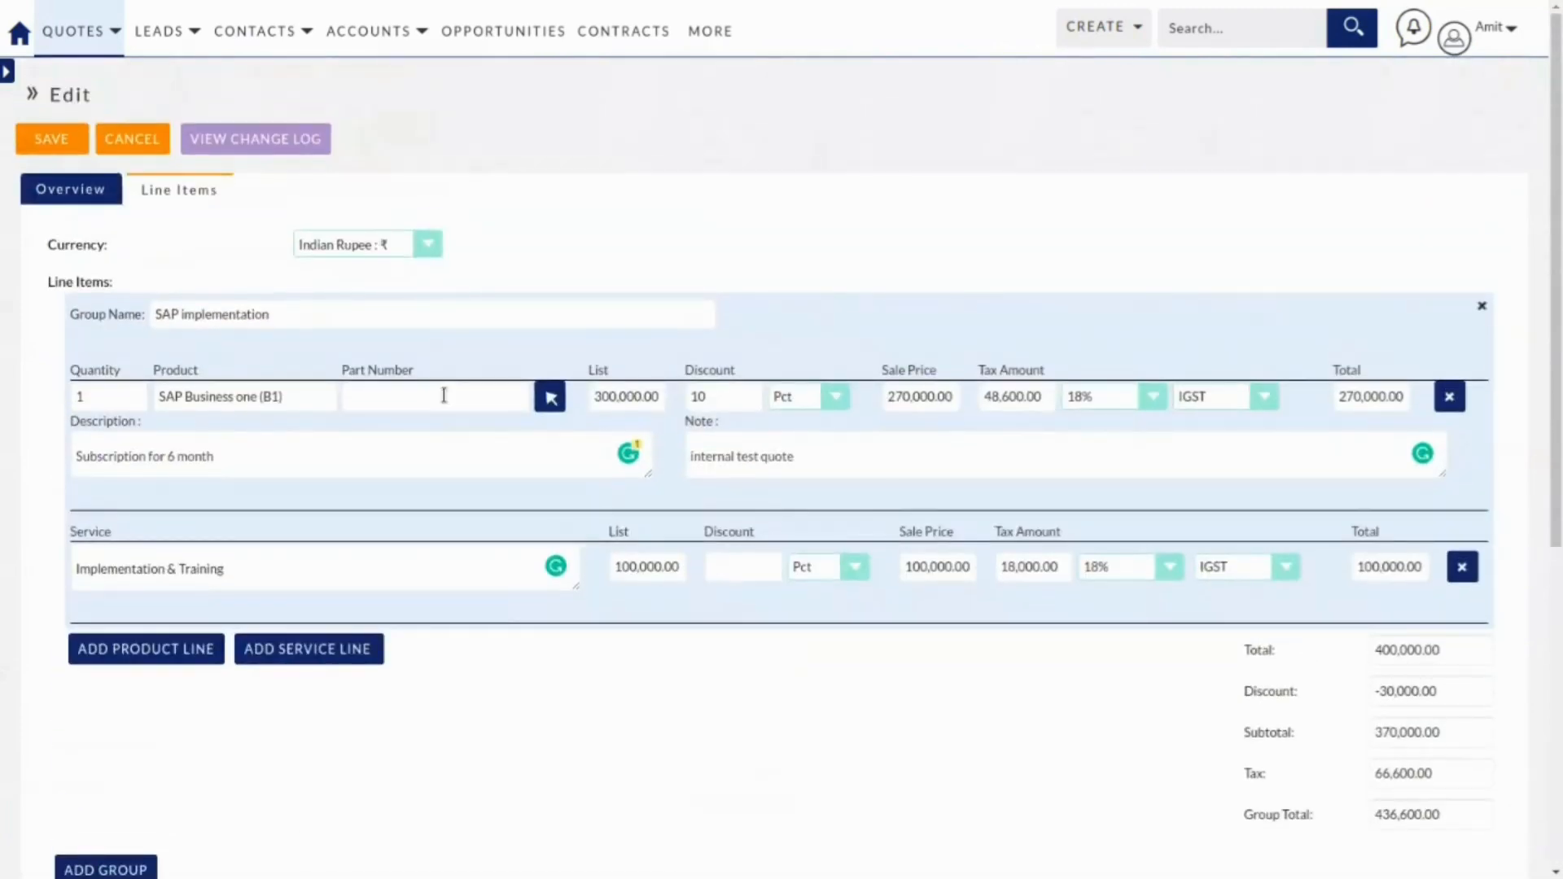
pyautogui.scroll(-4, 265, 467)
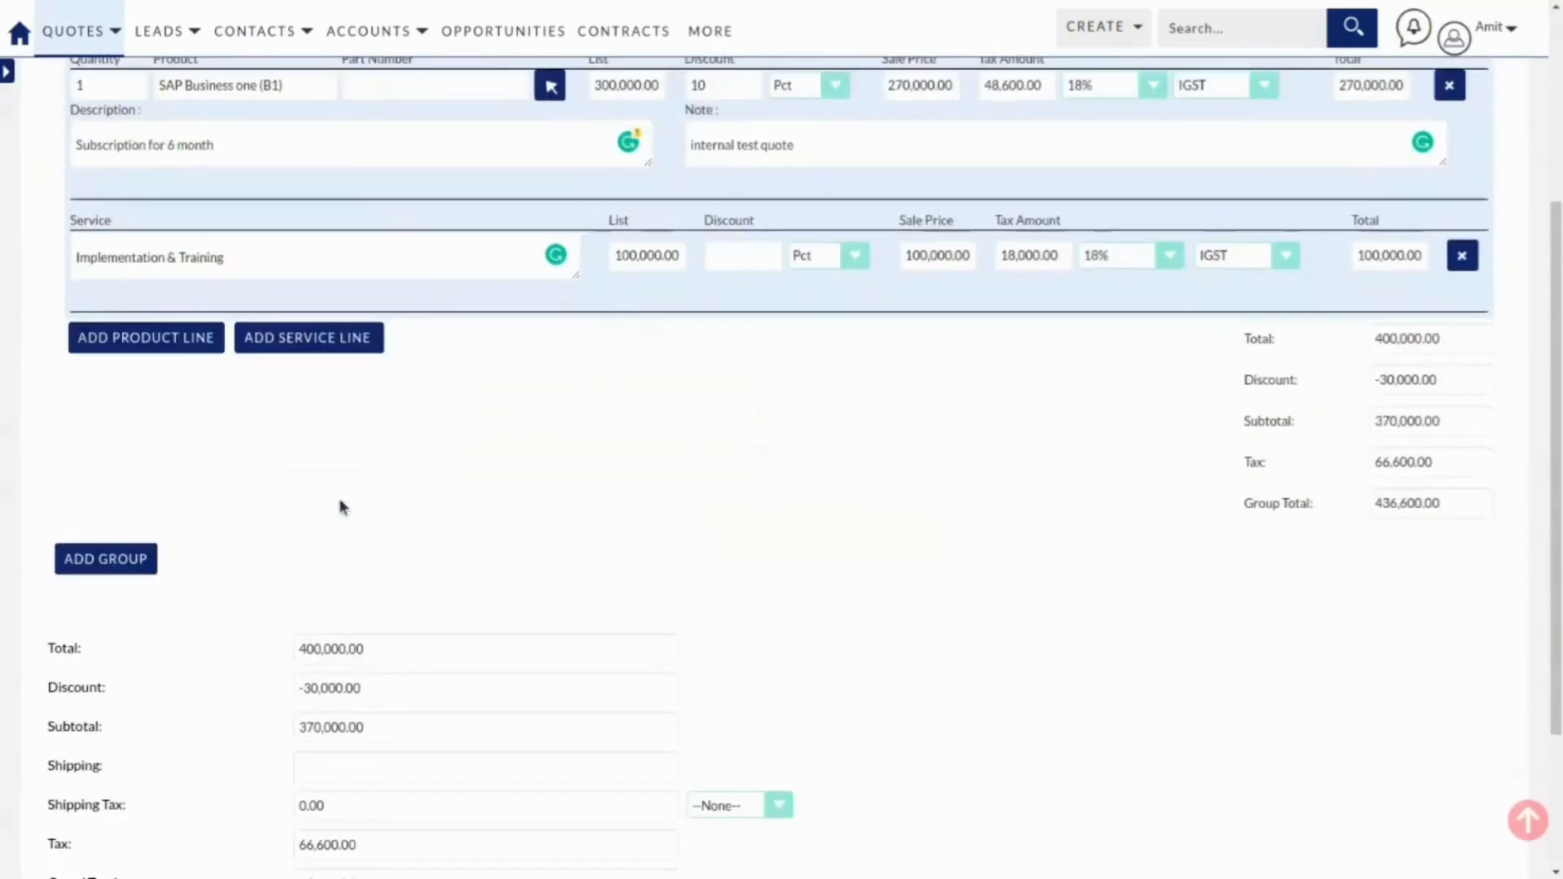
pyautogui.scroll(-3, 350, 503)
pyautogui.scroll(7, 596, 458)
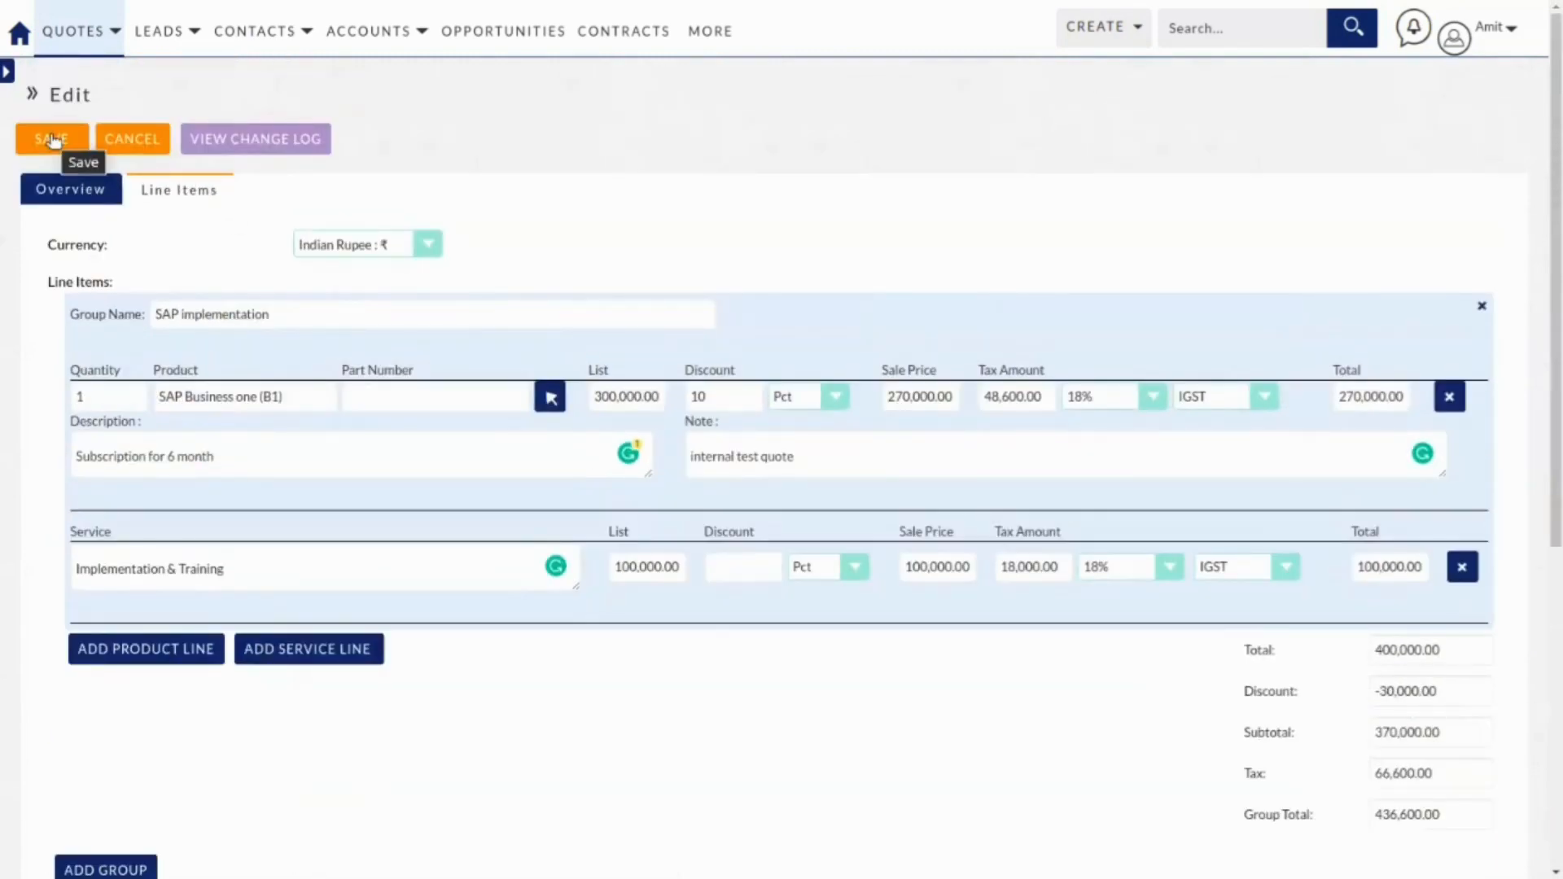
# Save the quote with Indian Rupee kept as its currency.
pyautogui.click(381, 245)
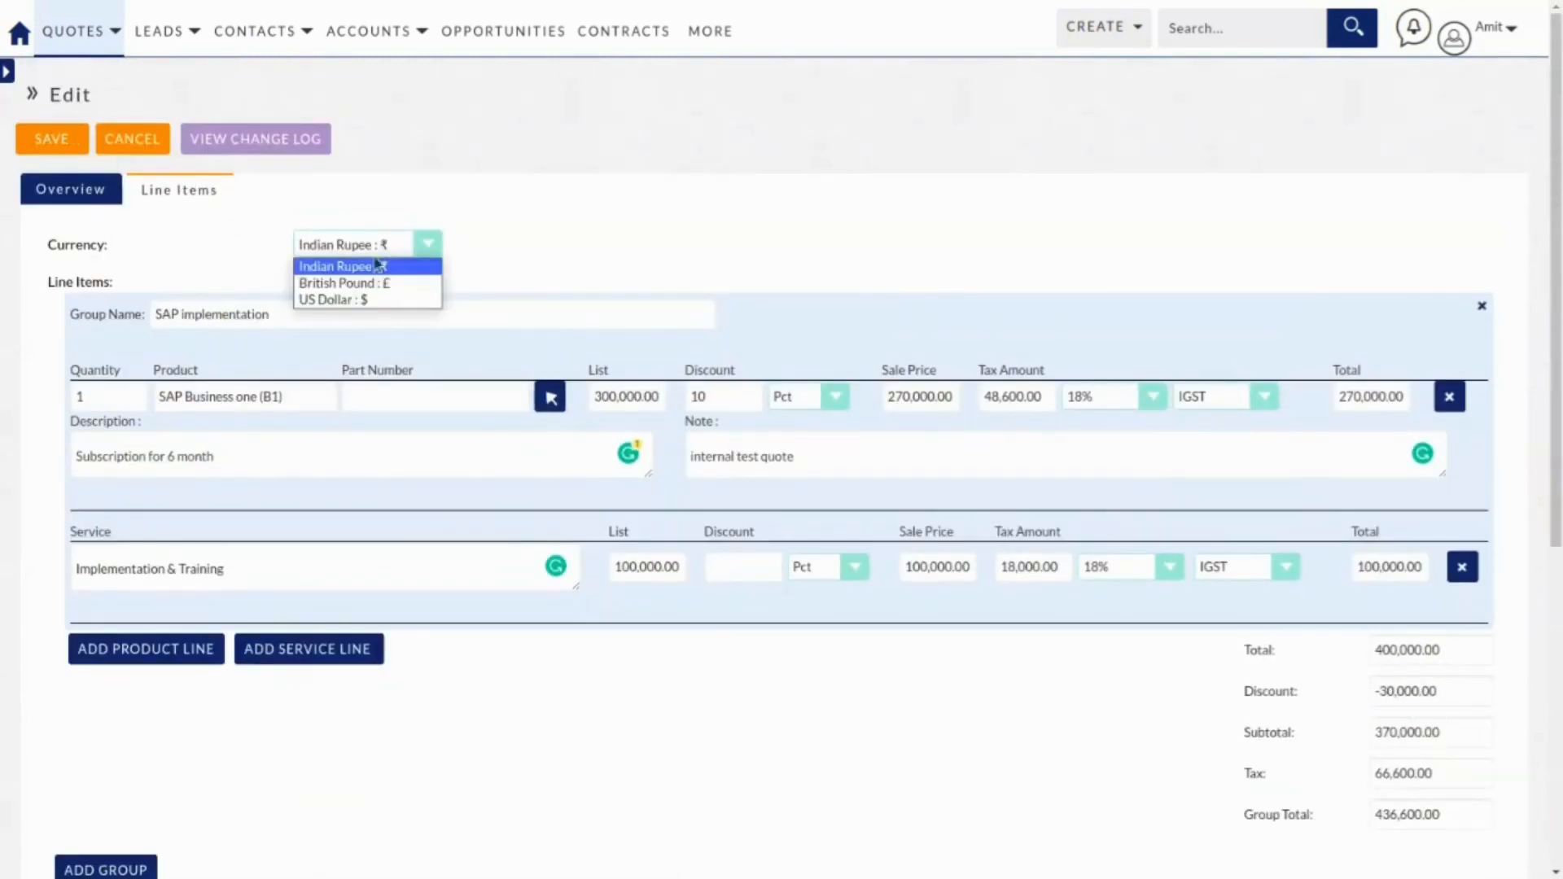
pyautogui.click(504, 244)
pyautogui.click(65, 145)
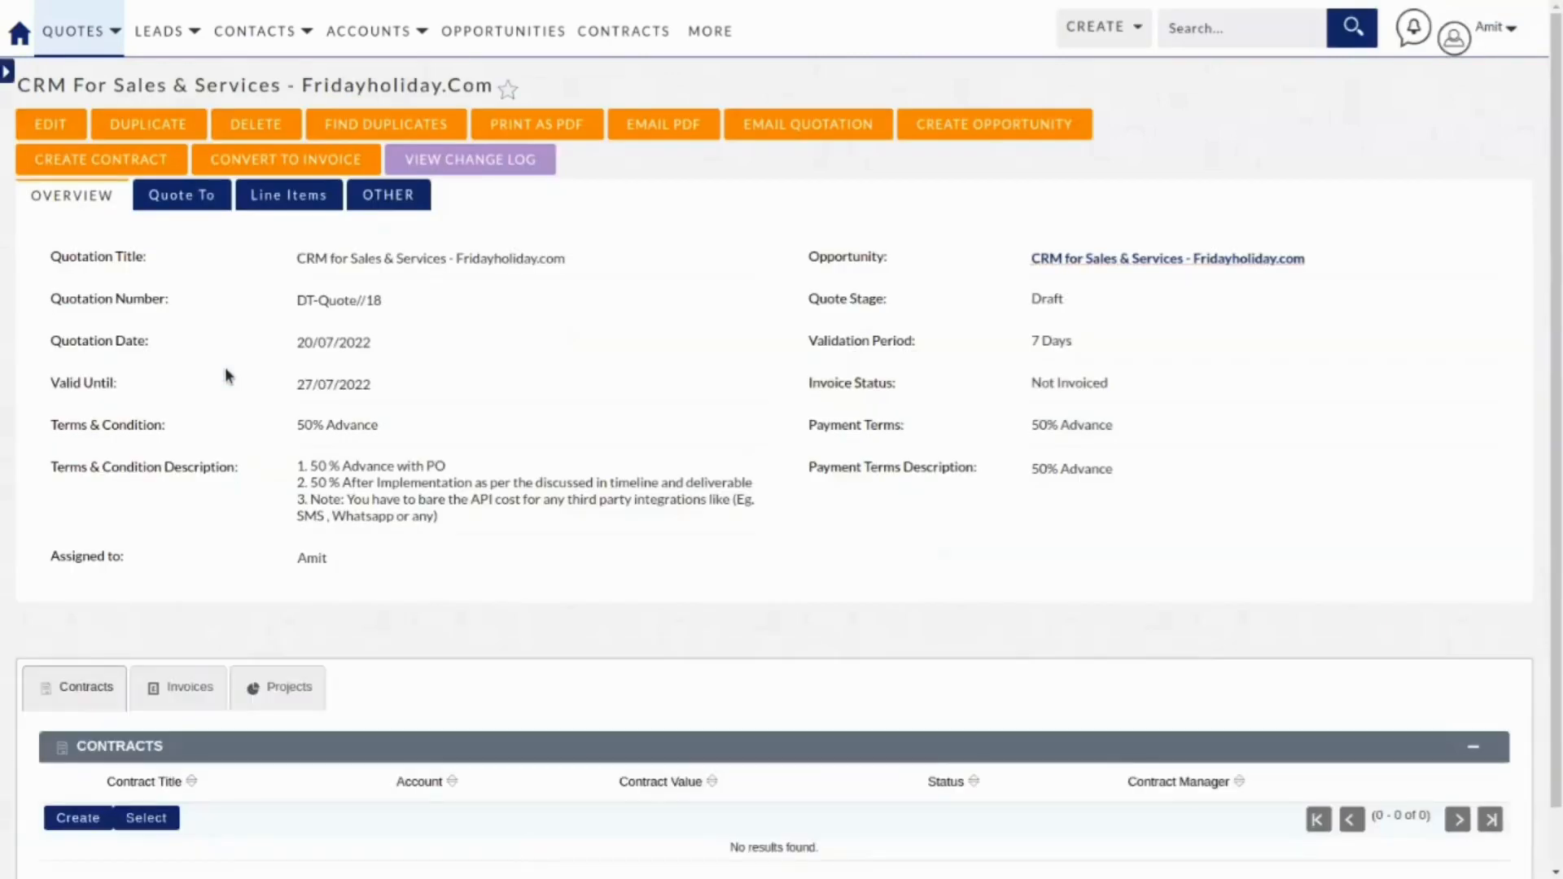
# Review the saved quote's Line Items, Quote To, Other and Overview sections.
pyautogui.click(289, 197)
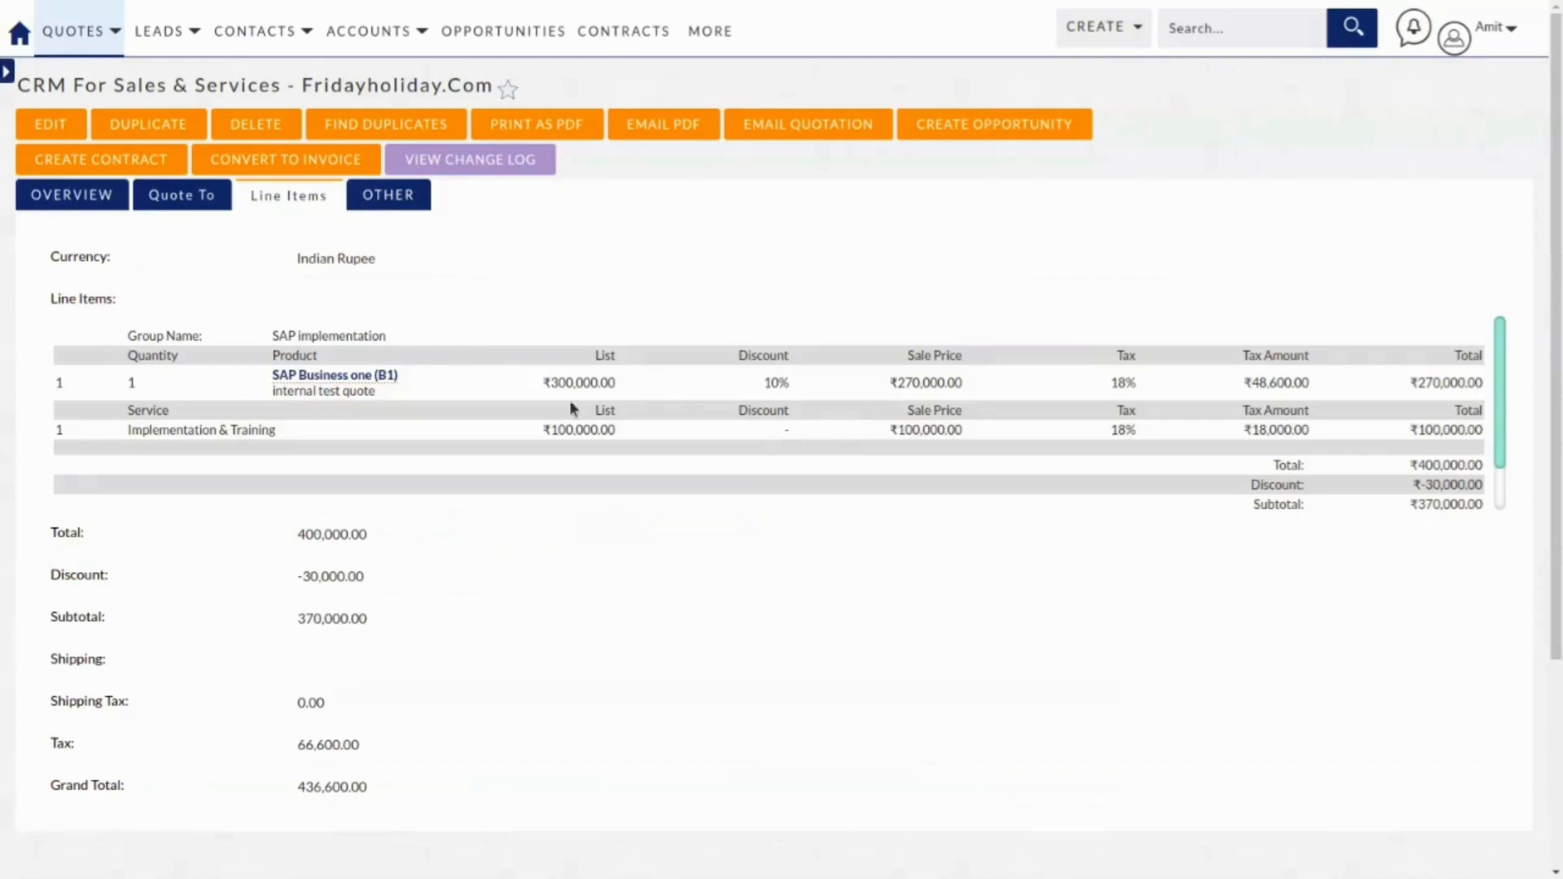
pyautogui.scroll(-1, 307, 441)
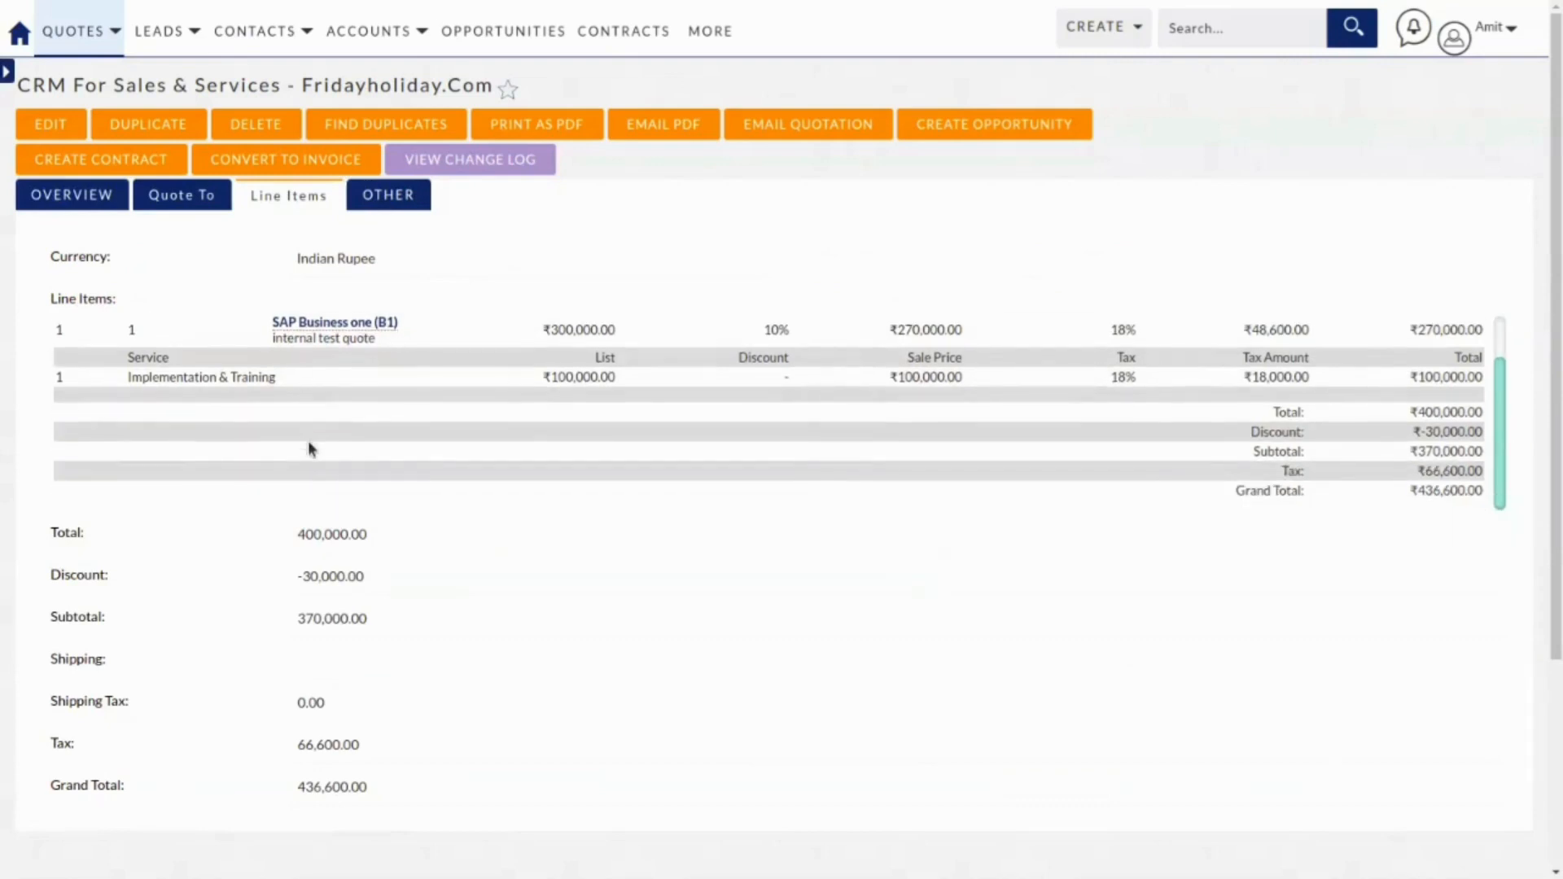
pyautogui.click(194, 199)
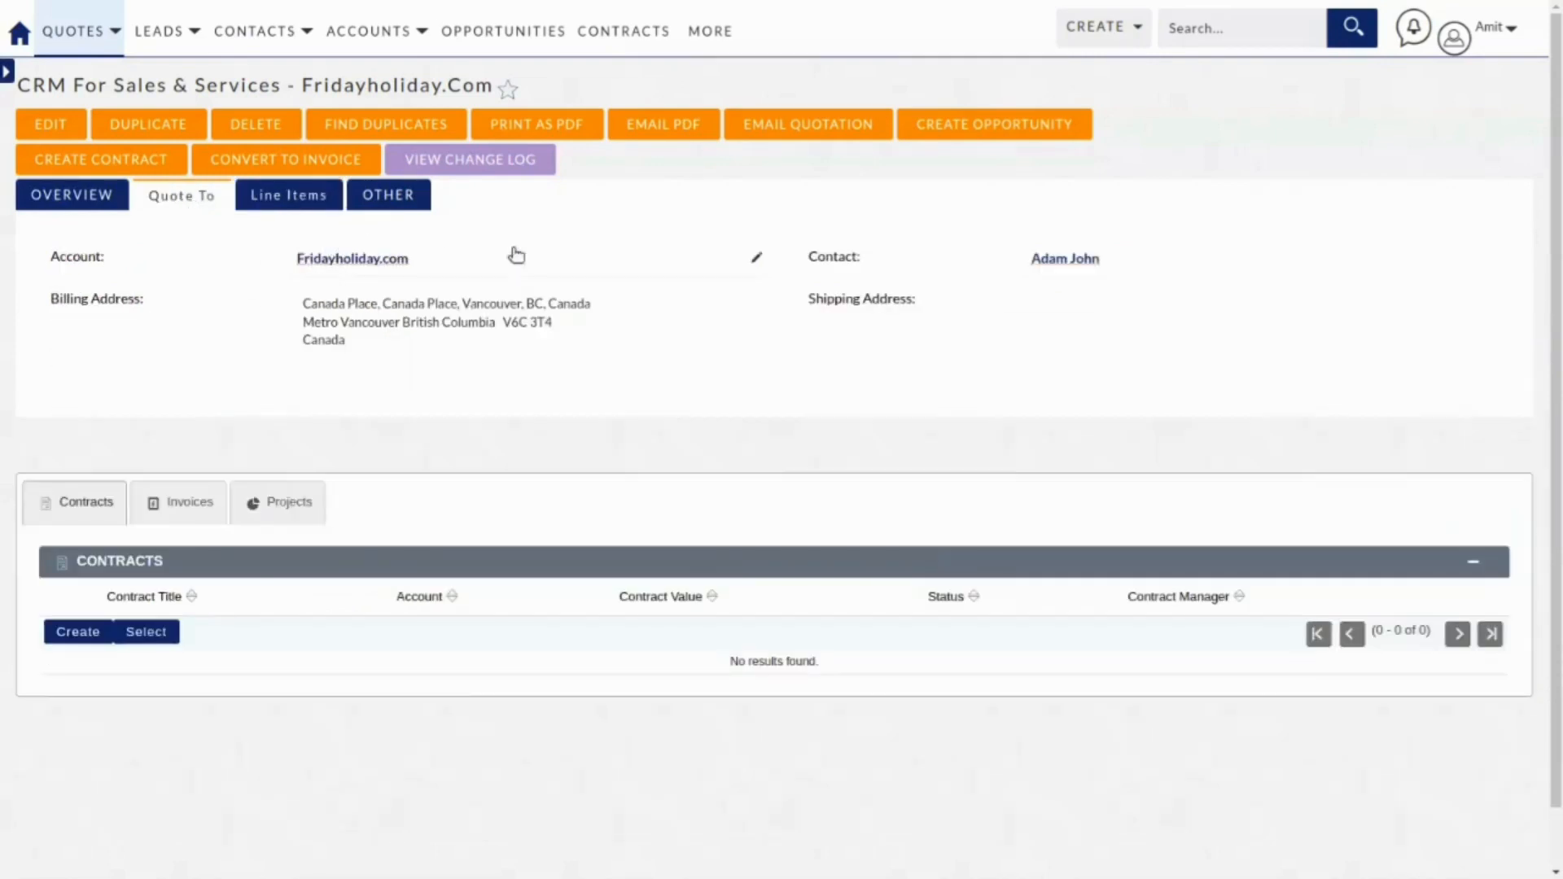
pyautogui.click(77, 204)
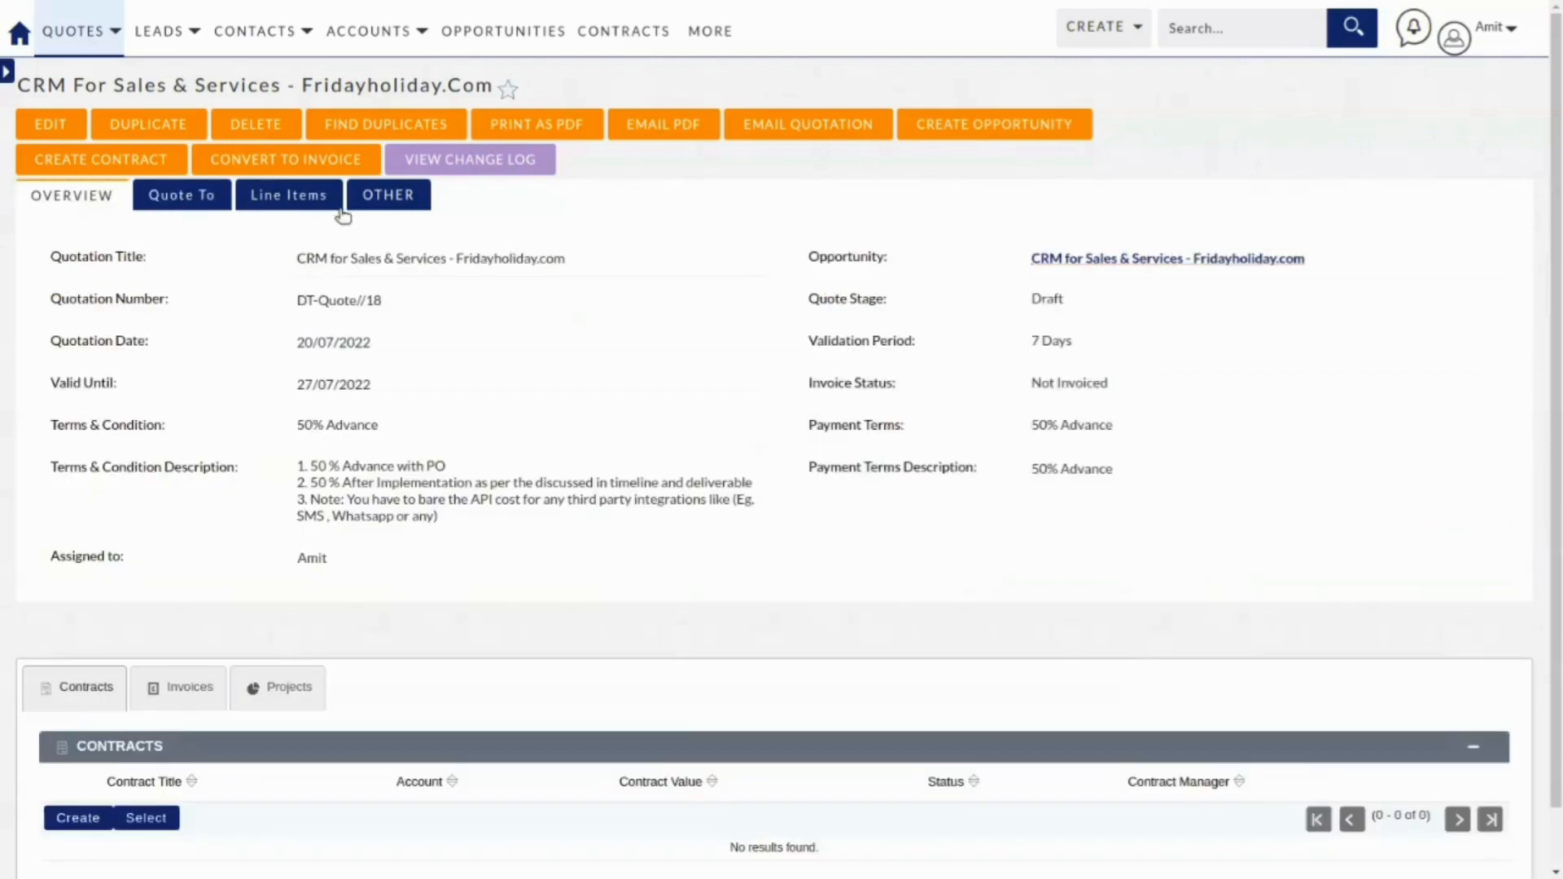
pyautogui.click(380, 200)
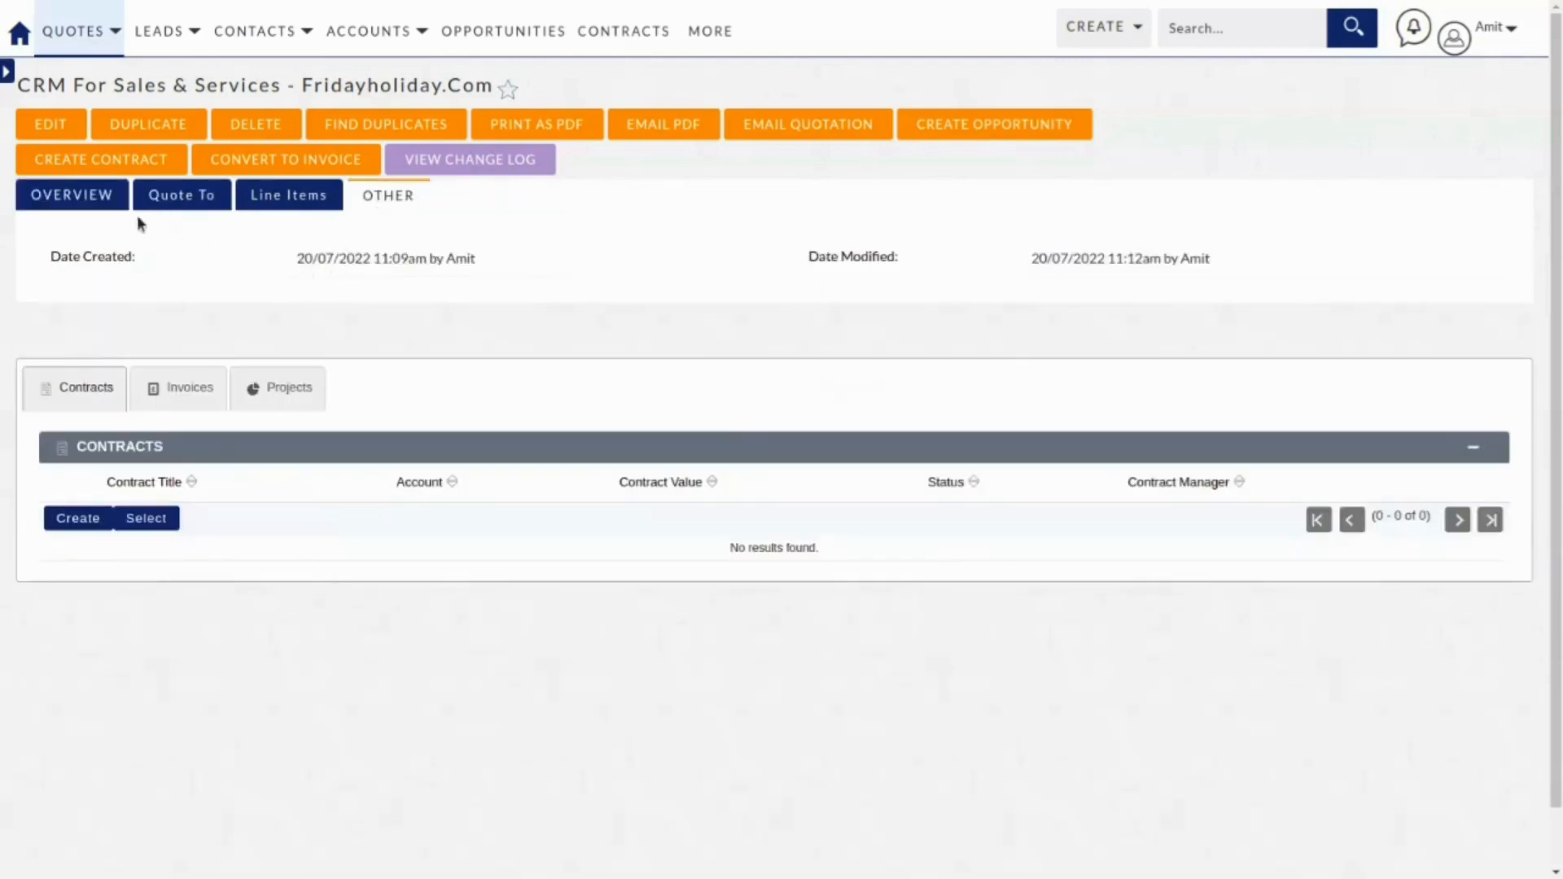
pyautogui.click(88, 198)
pyautogui.scroll(-1, 325, 391)
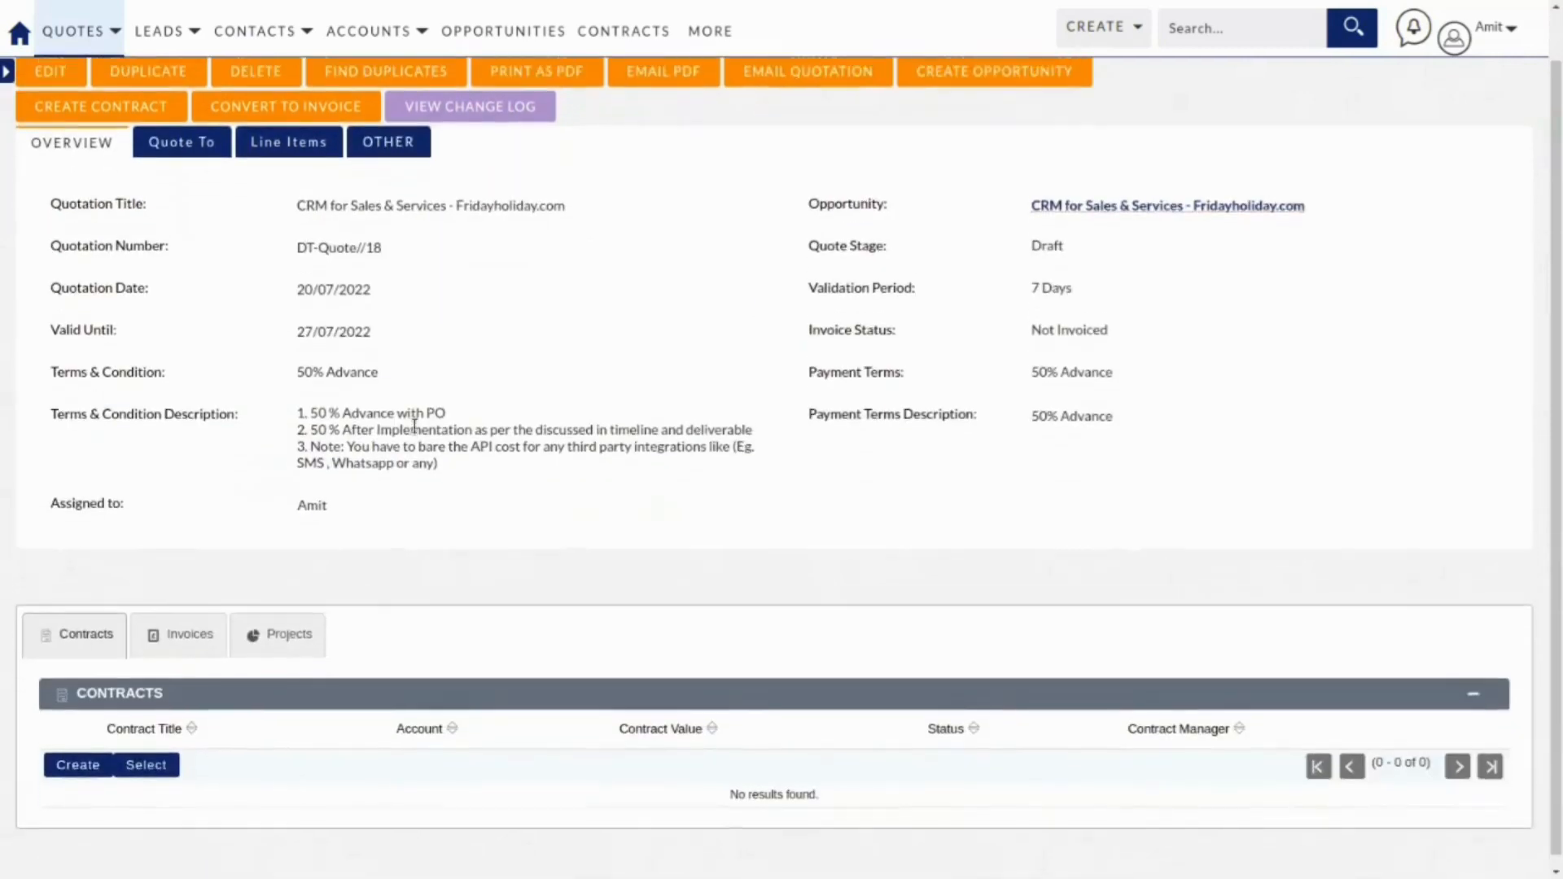
pyautogui.scroll(1, 411, 419)
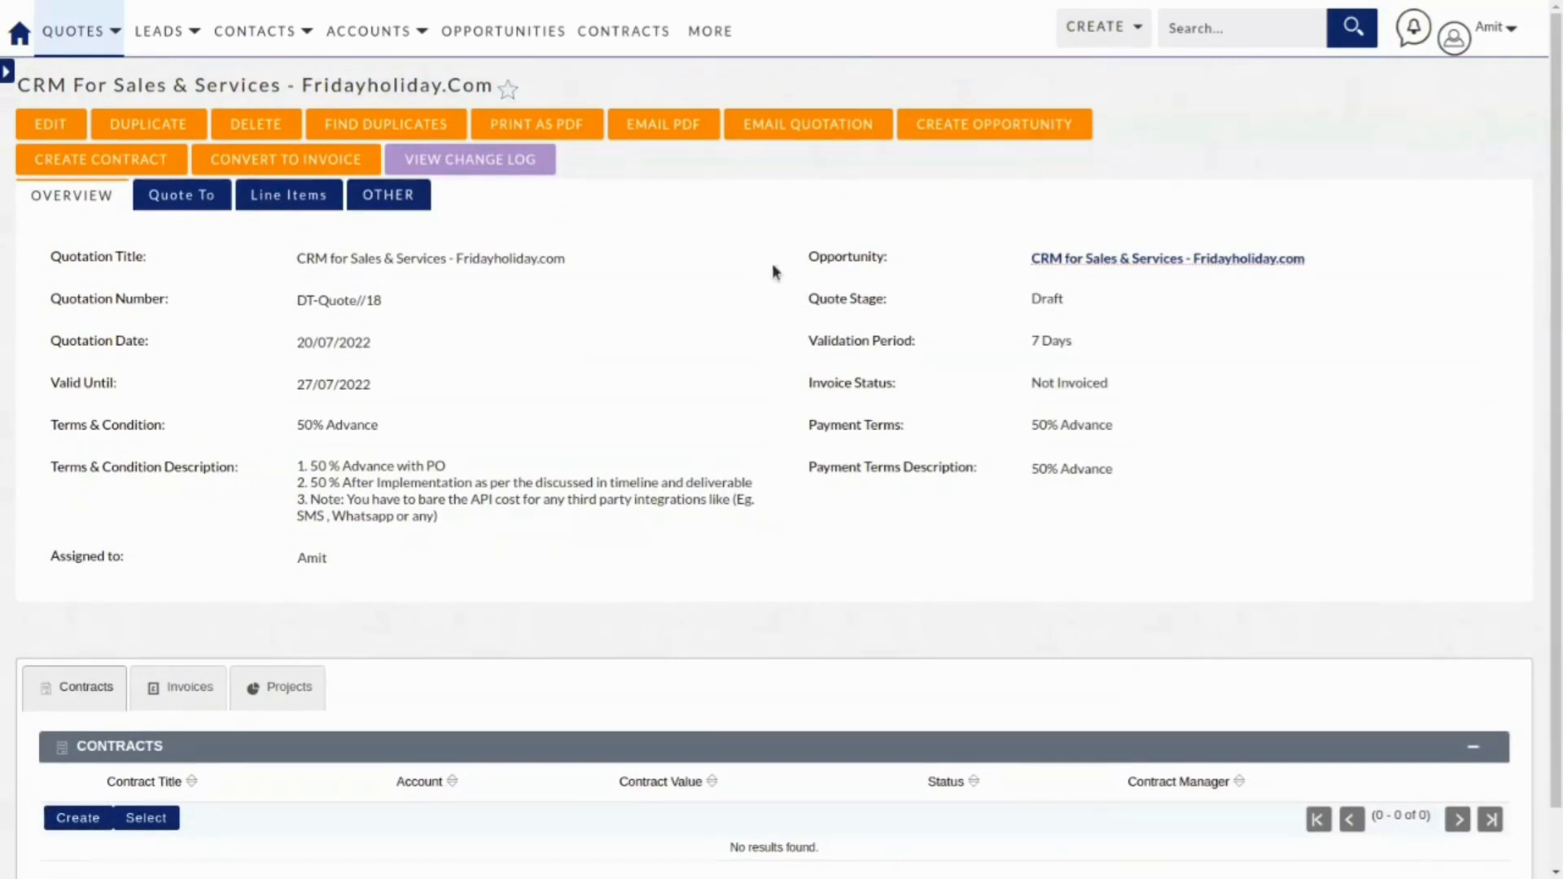
# Generate the quote PDF with the Quotation Format - New template, view it, then close it.
pyautogui.click(555, 128)
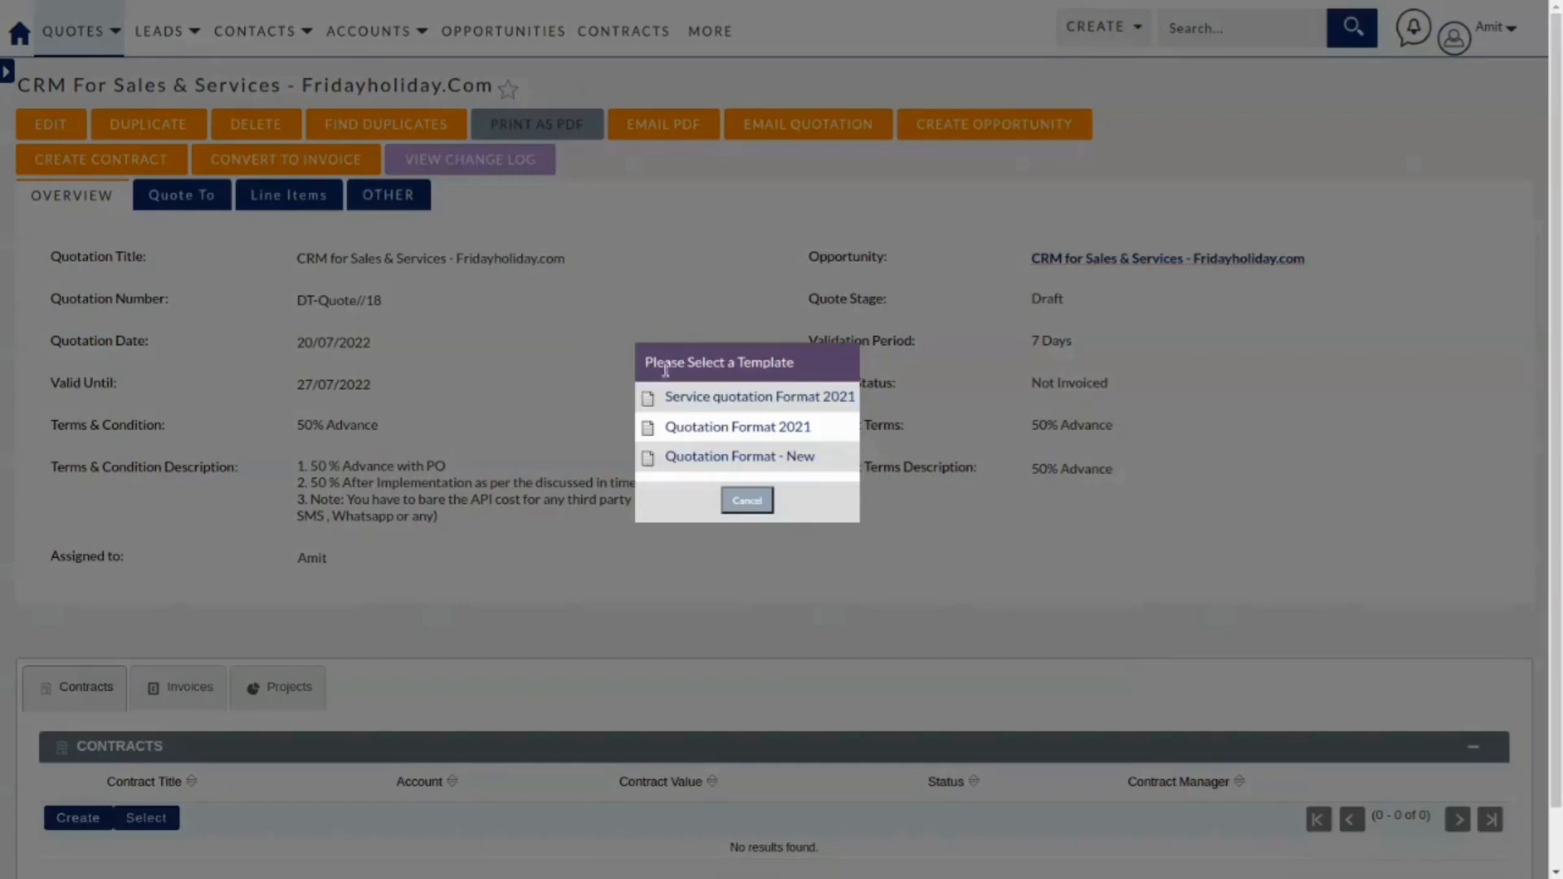
pyautogui.click(694, 457)
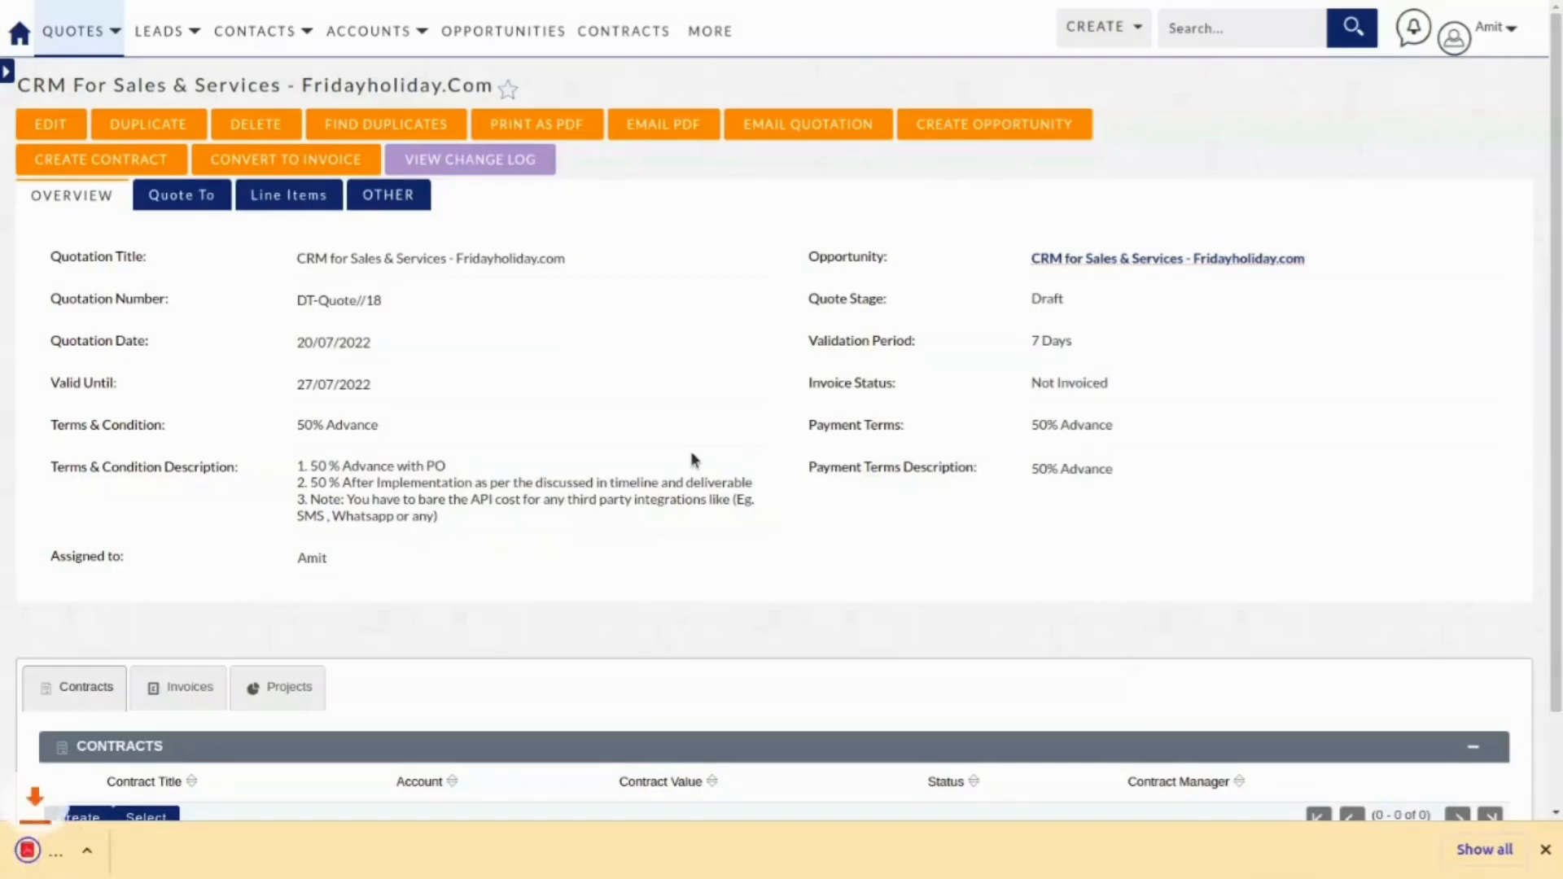
pyautogui.click(138, 867)
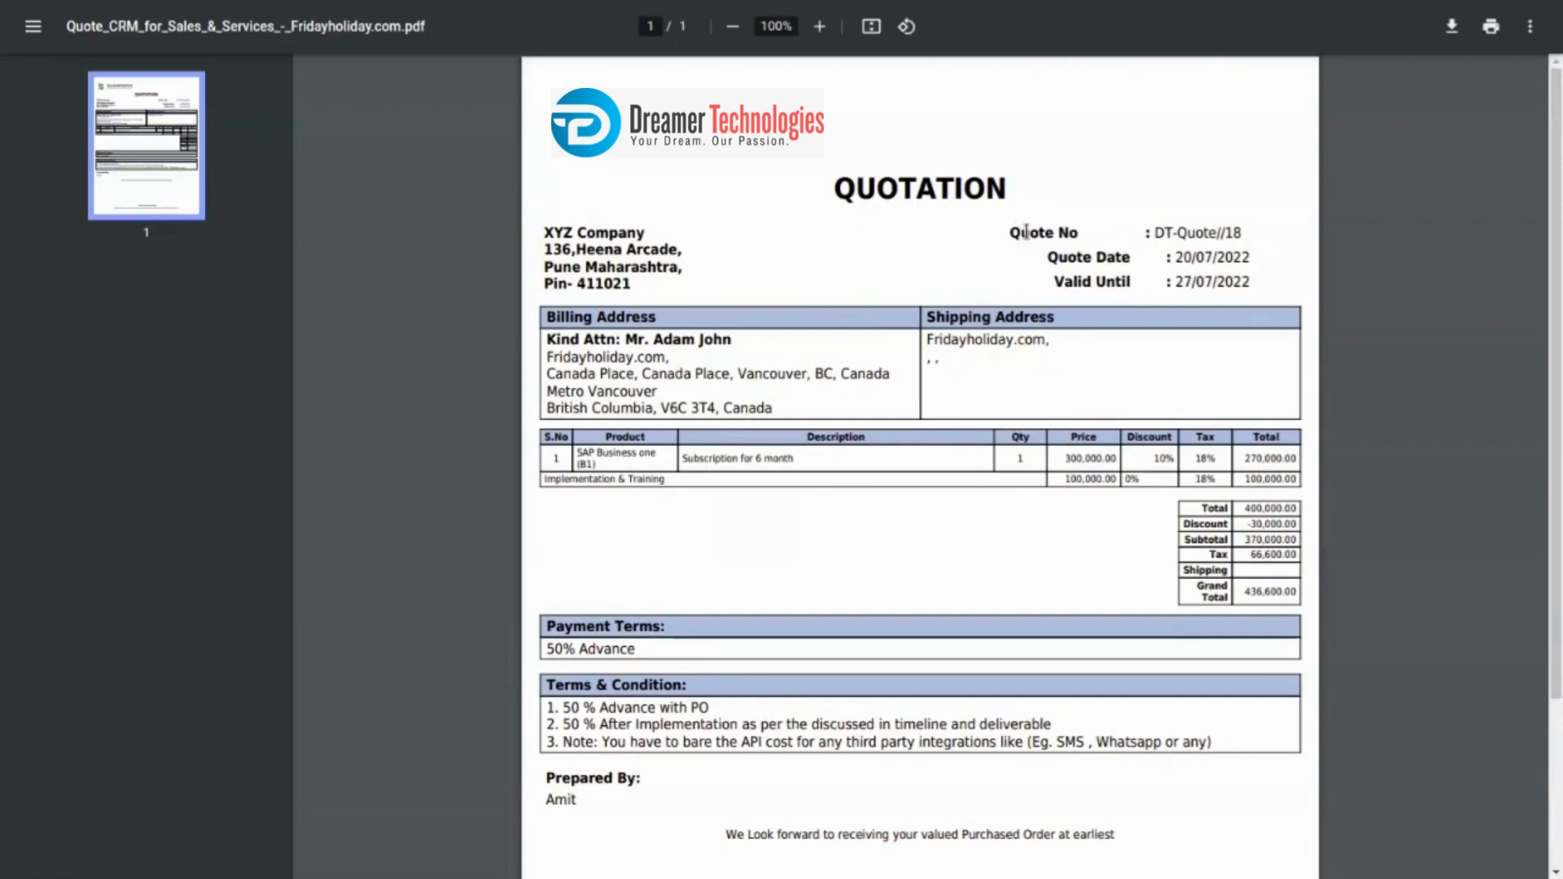
pyautogui.moveTo(1357, 8)
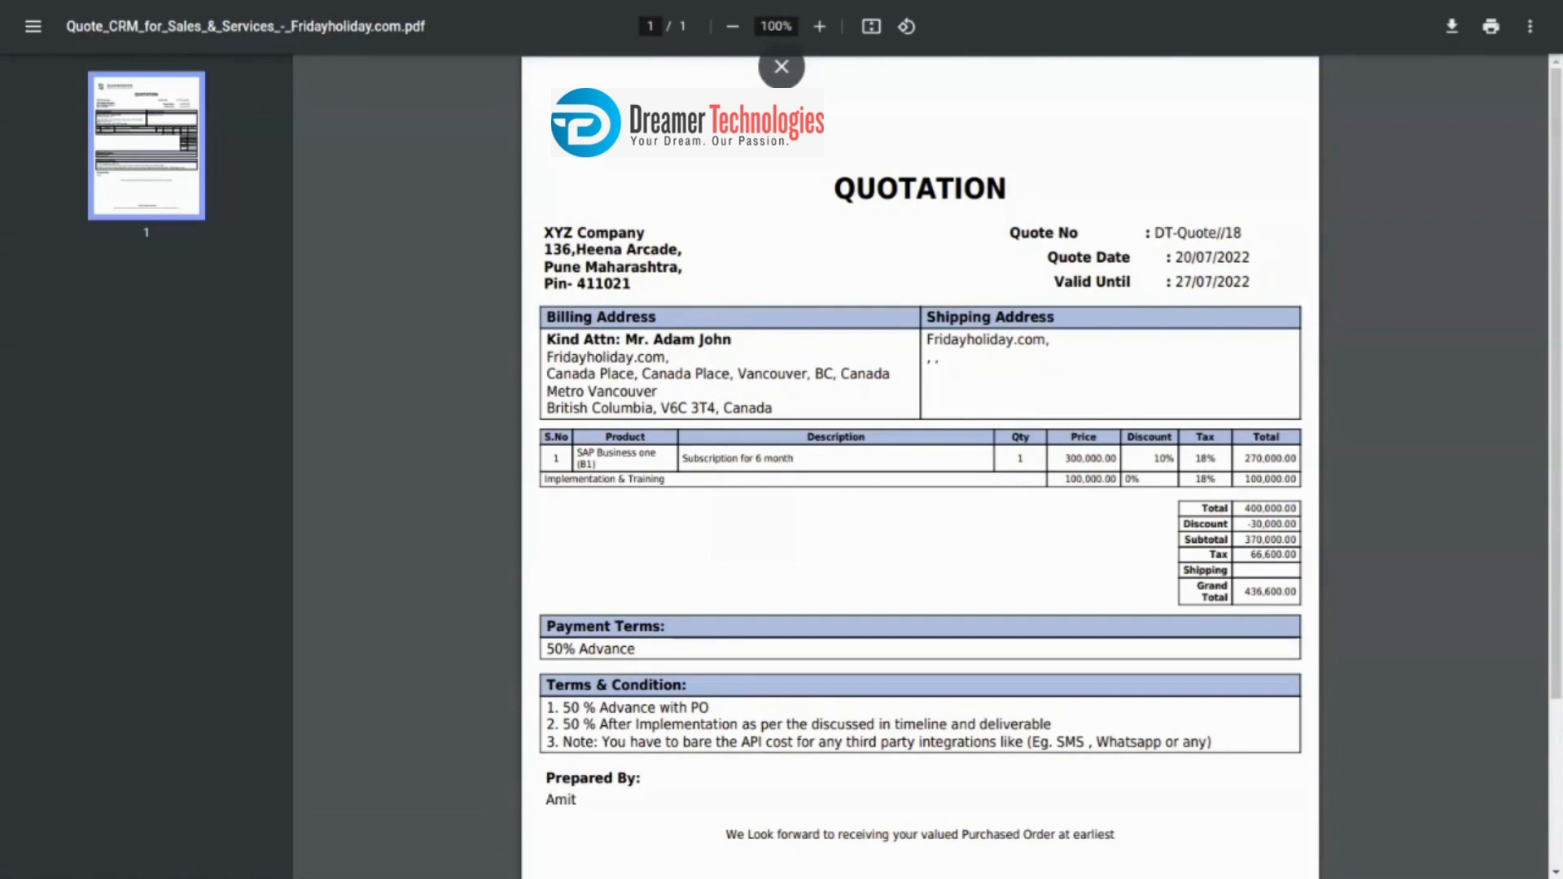
pyautogui.hotkey('ctrl', 'w')
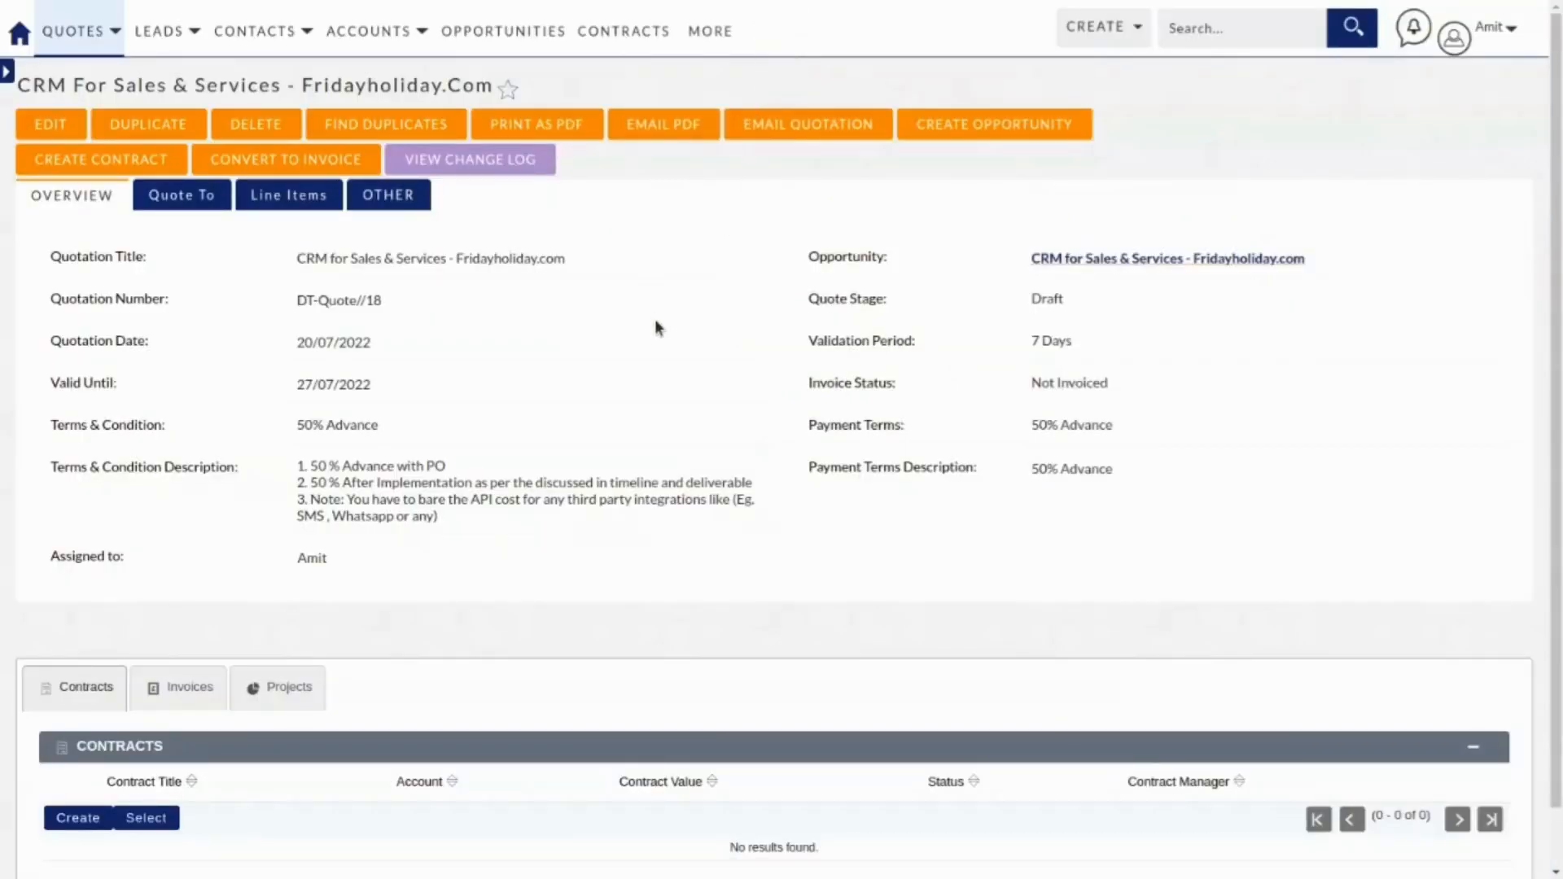
pyautogui.scroll(-1, 656, 324)
pyautogui.scroll(1, 658, 325)
# Compose an email with the Quotation Format - New PDF attached, then discard the draft.
pyautogui.click(676, 129)
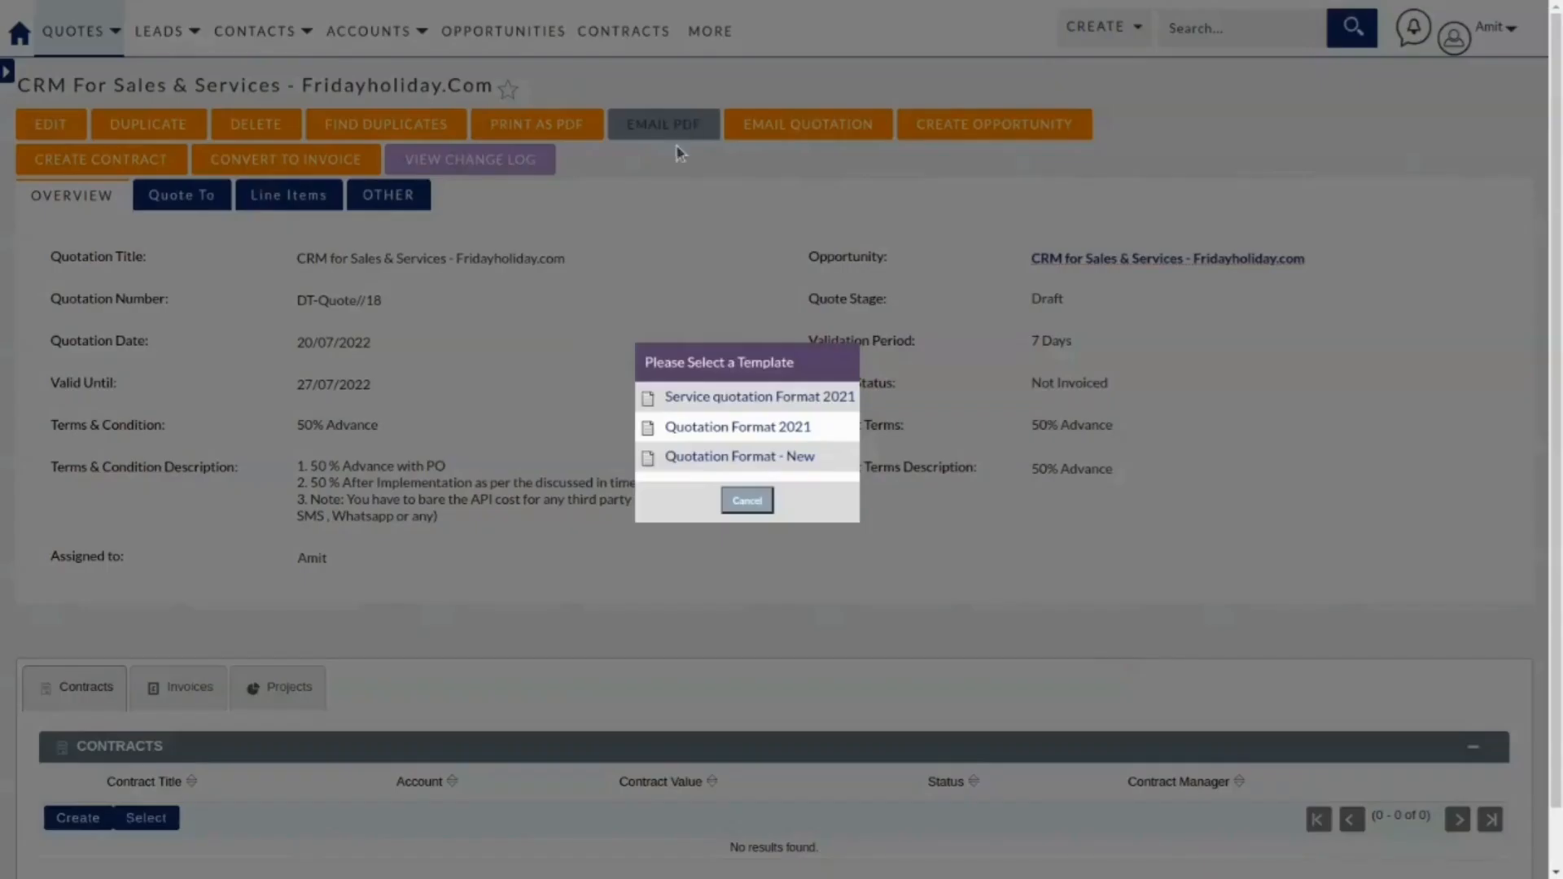
pyautogui.click(735, 456)
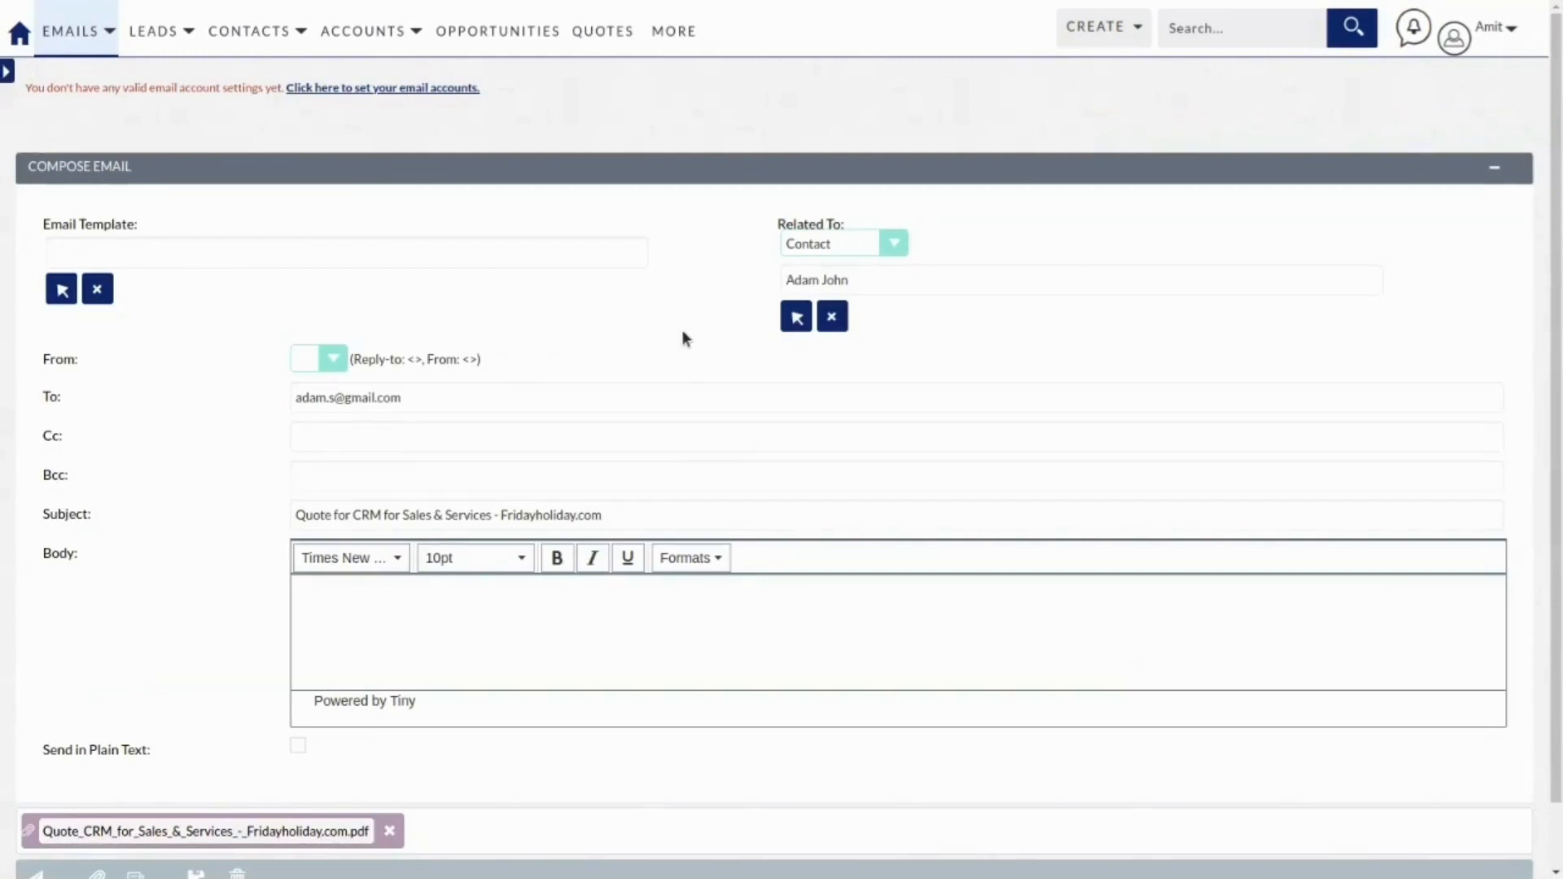
pyautogui.scroll(-1, 677, 334)
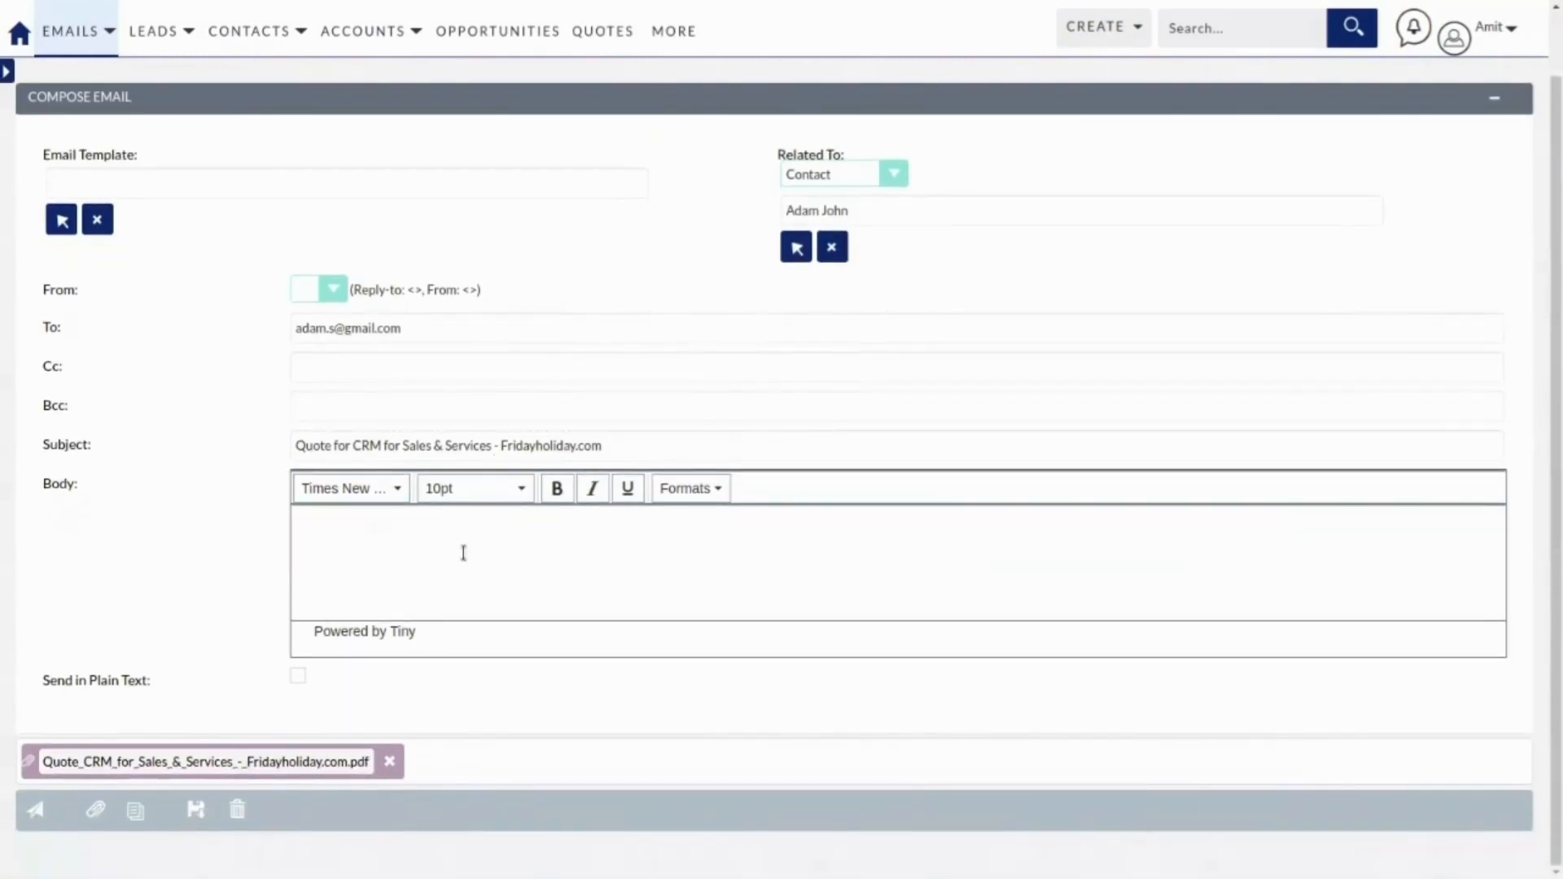
pyautogui.click(408, 539)
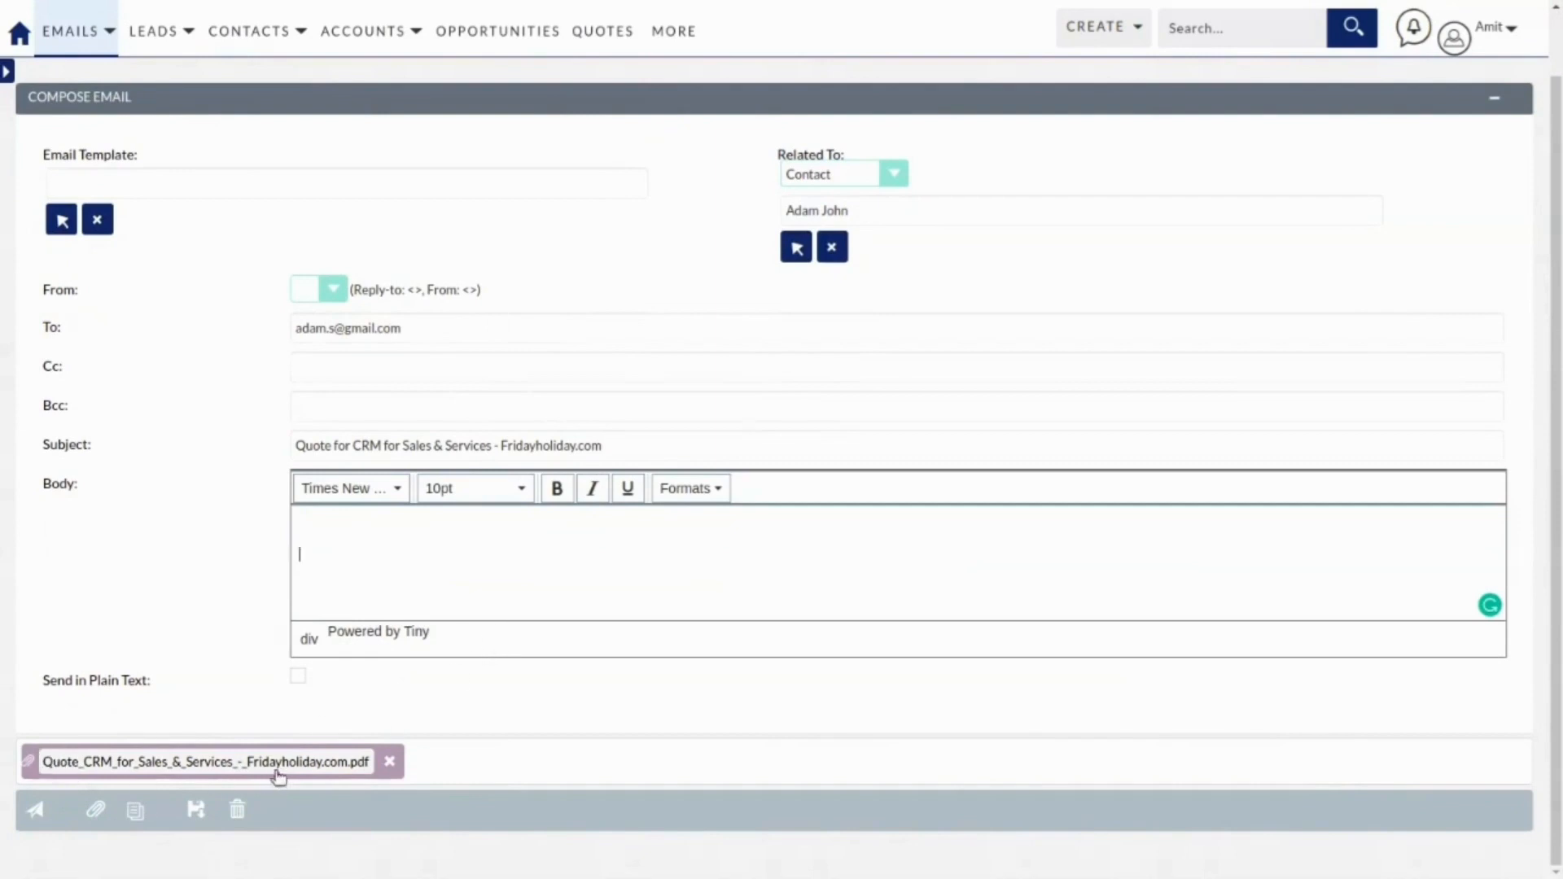
pyautogui.click(239, 814)
pyautogui.click(783, 202)
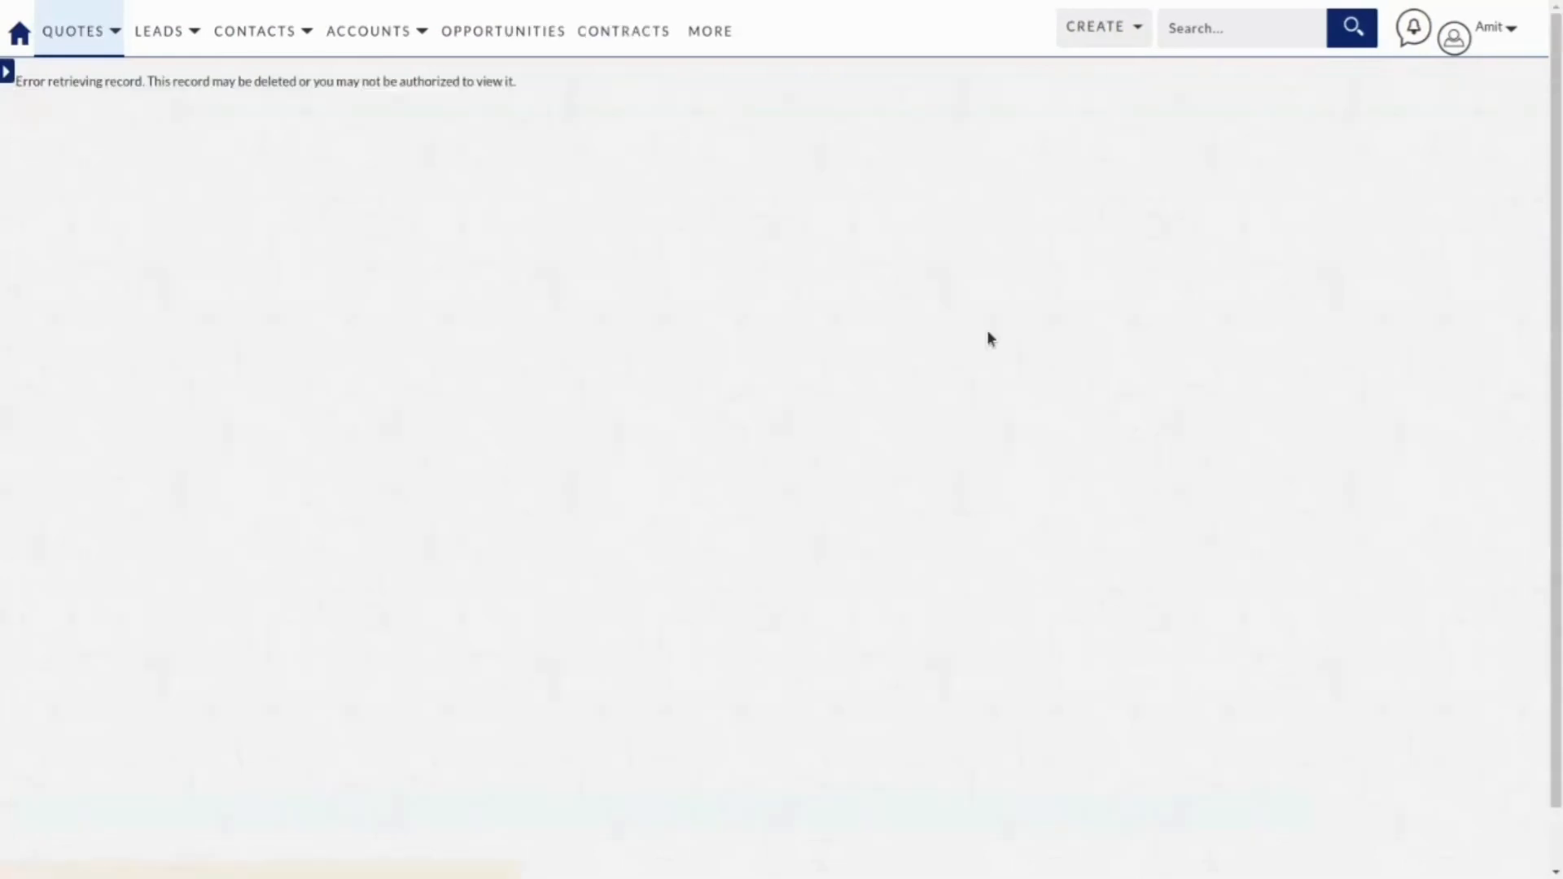
# Reopen the 'CRM For Sales & Services - Fridayholiday.Com' quote from the recently viewed Quotes.
pyautogui.moveTo(51, 47)
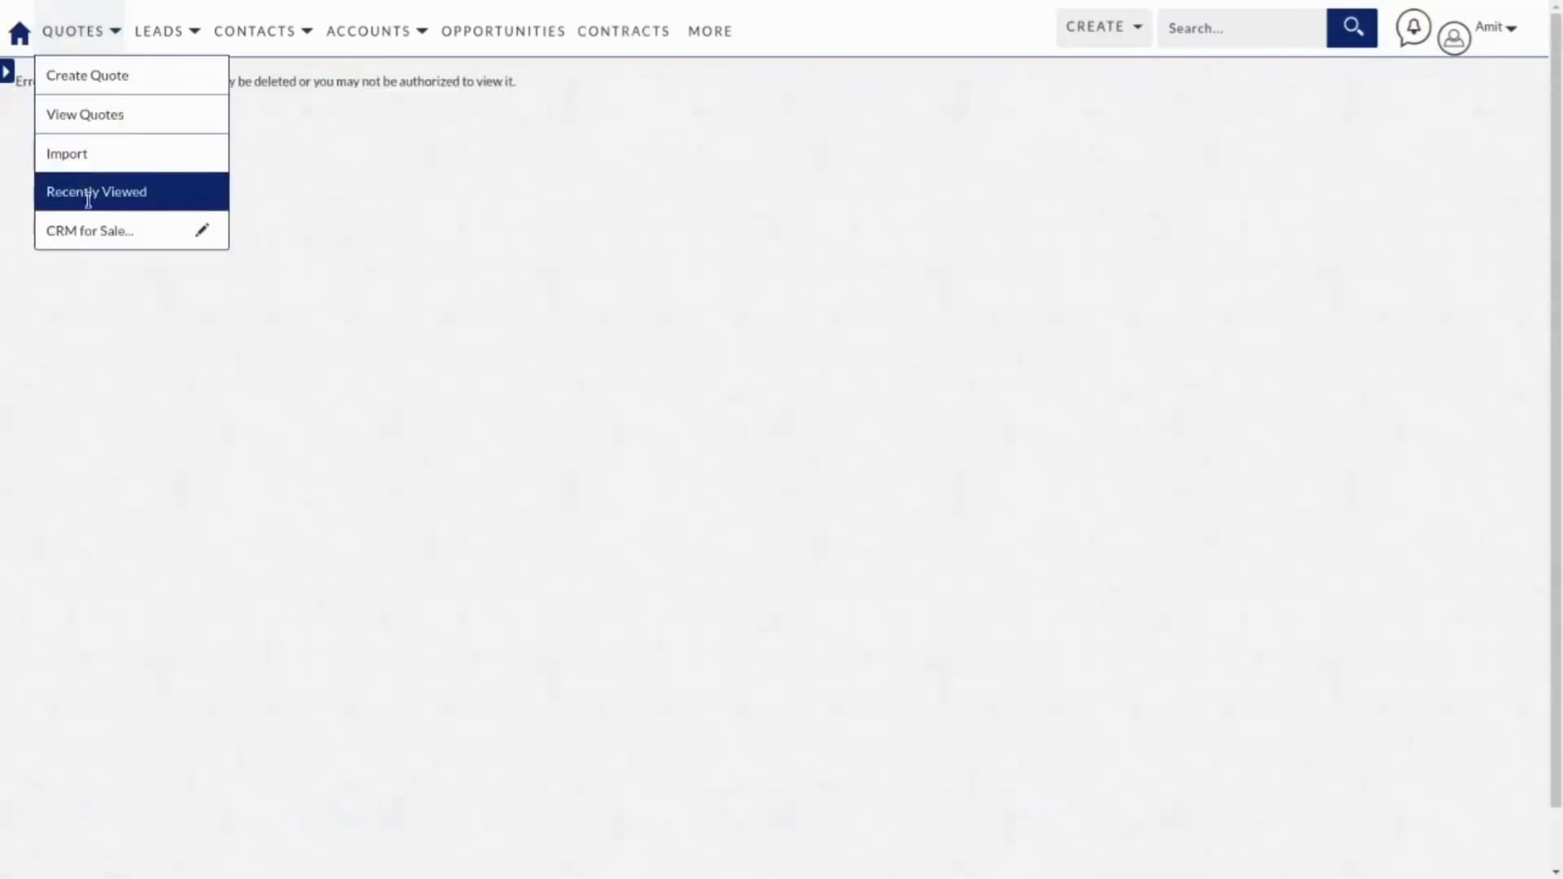
pyautogui.click(89, 230)
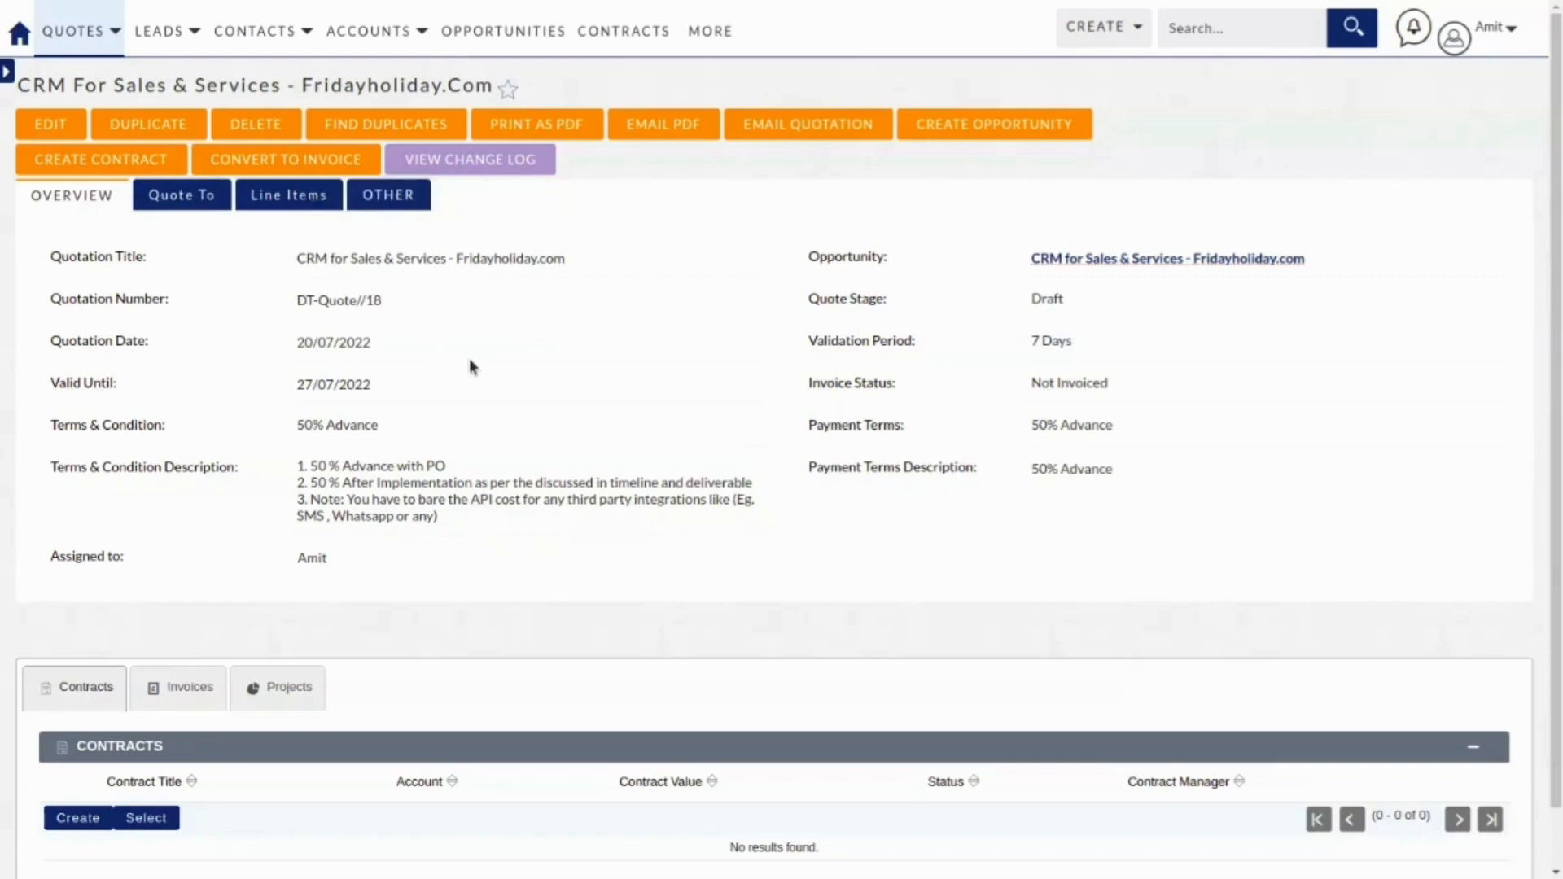
# Check the quote's Invoices, Contracts and Projects subpanels, finding no invoices or projects linked.
pyautogui.scroll(-1, 470, 362)
pyautogui.click(176, 624)
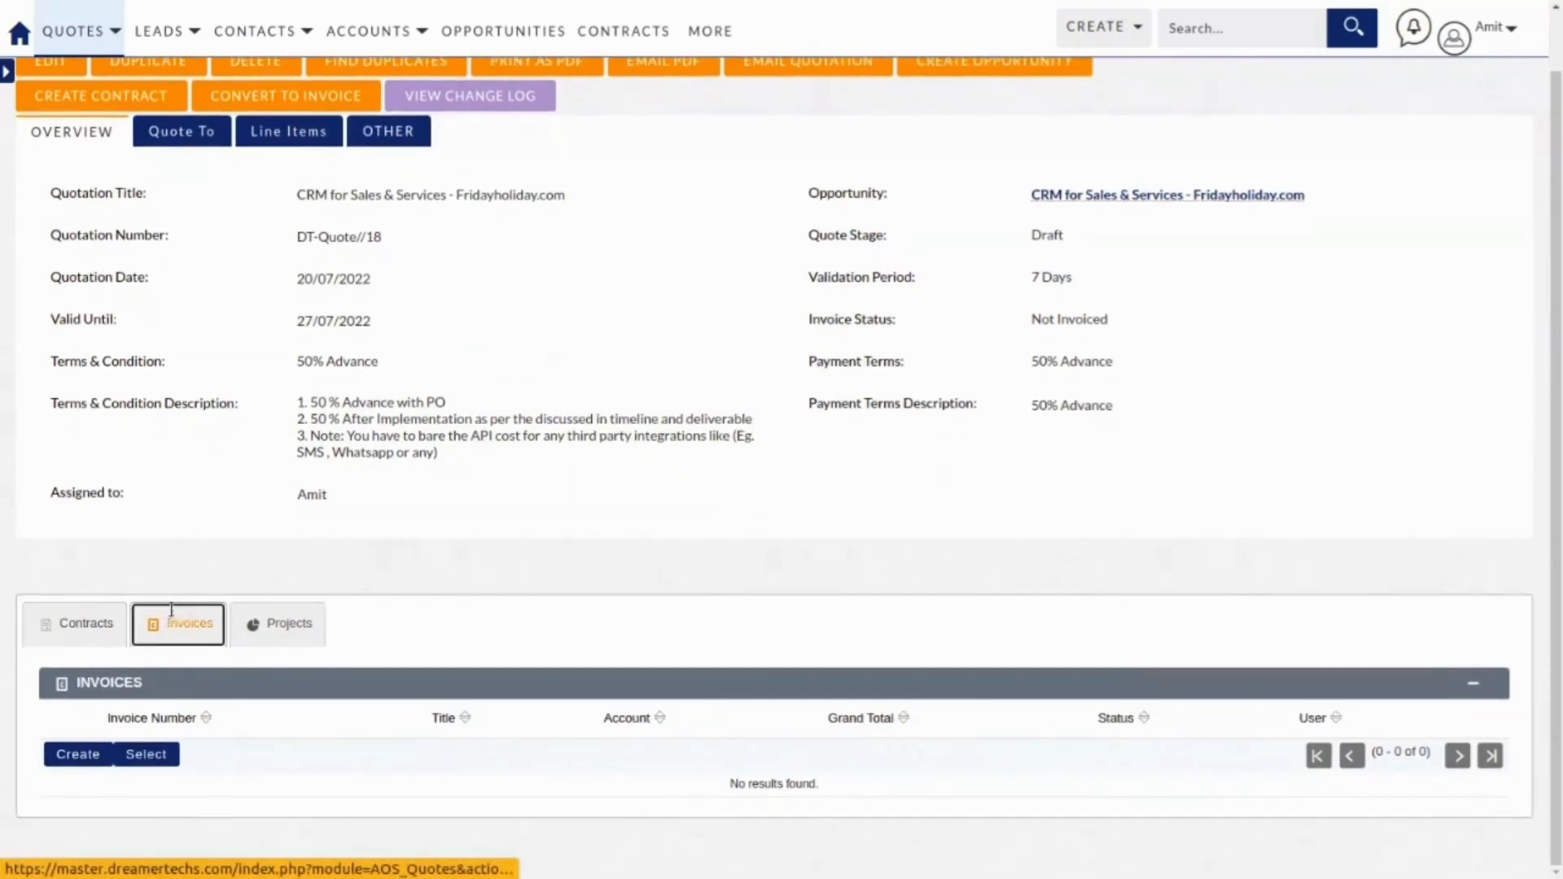
pyautogui.click(62, 626)
pyautogui.click(265, 623)
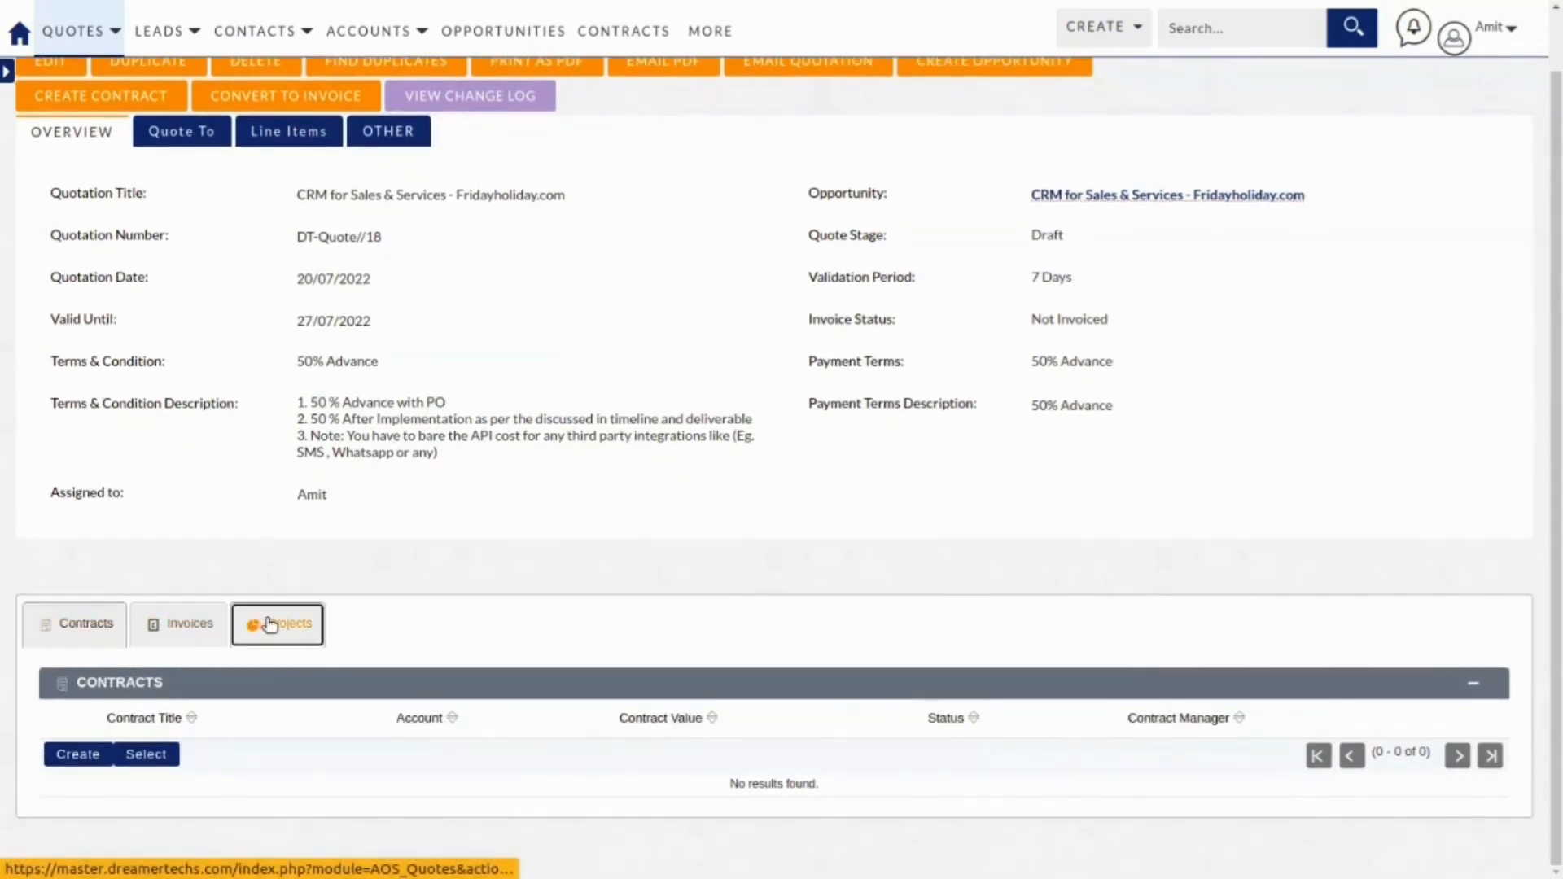
pyautogui.scroll(1, 424, 340)
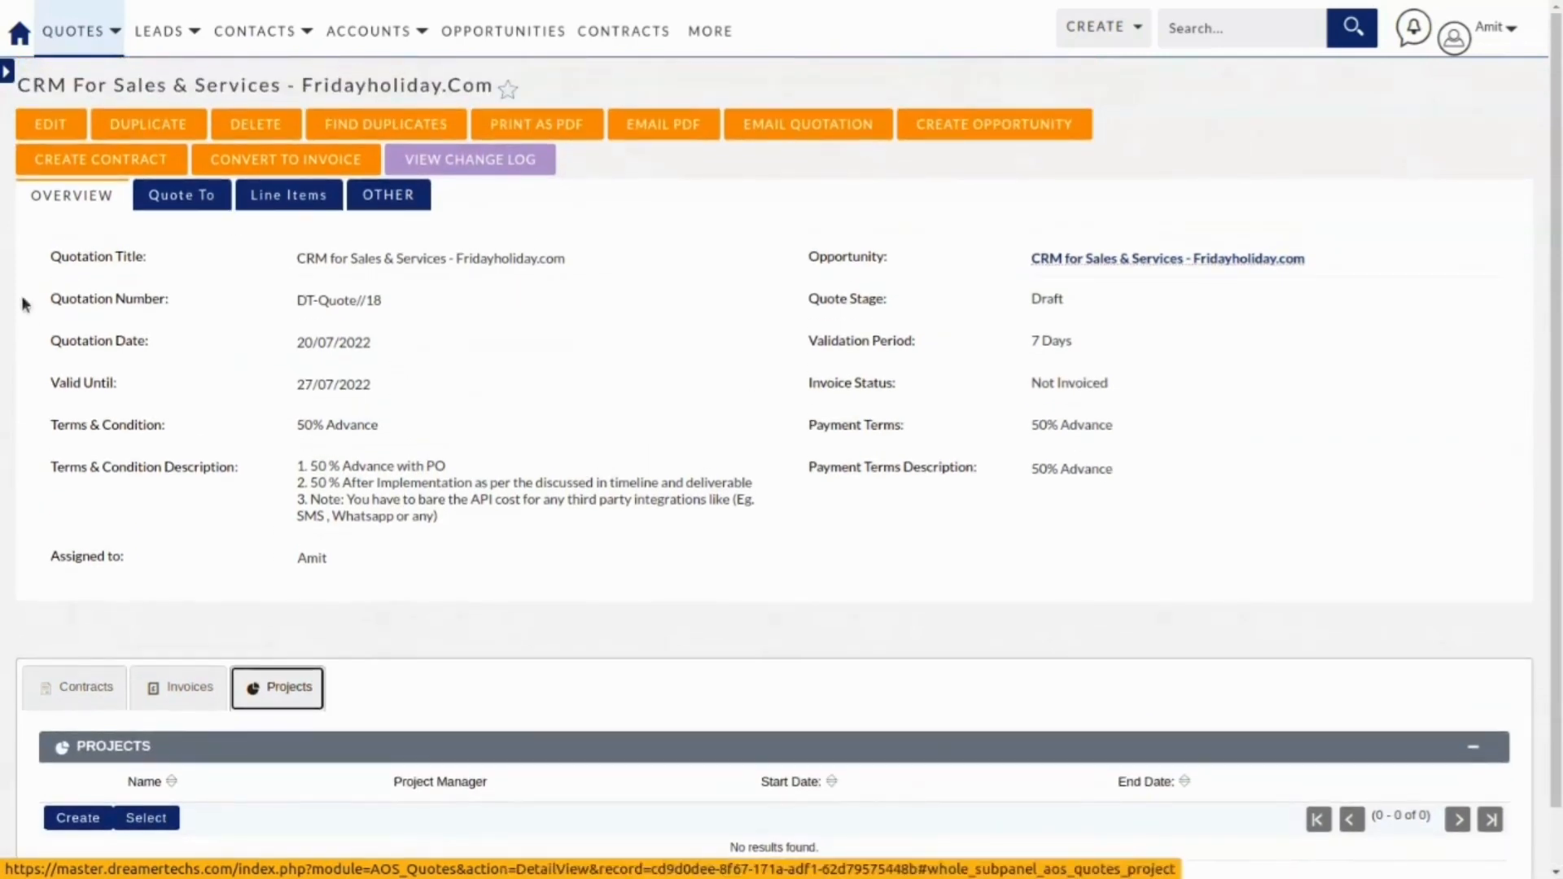